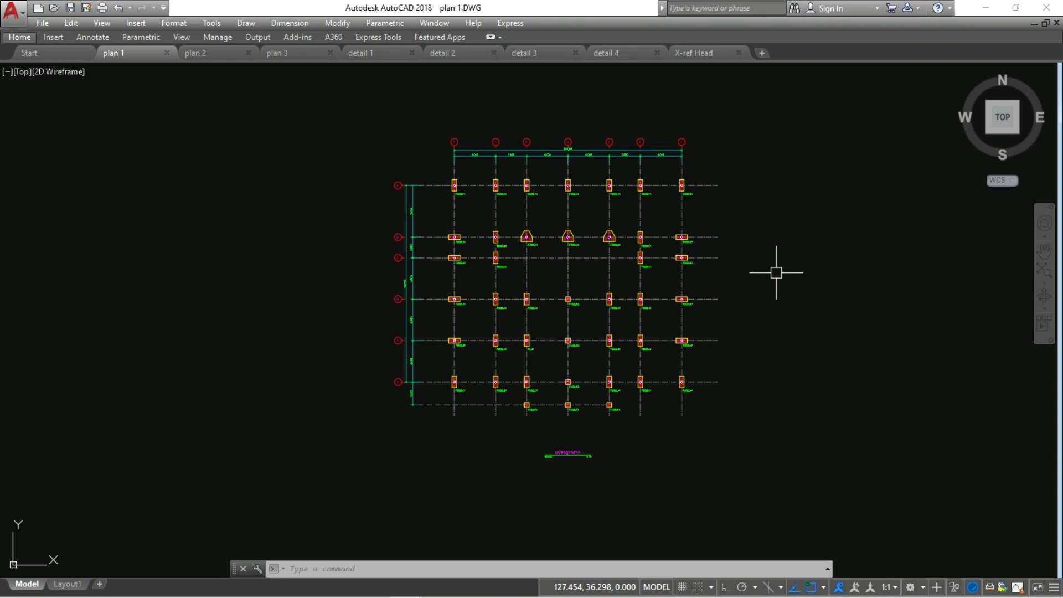
- Flip through the plan 2, plan 3 and detail 1–4 drawings
click(188, 55)
click(307, 50)
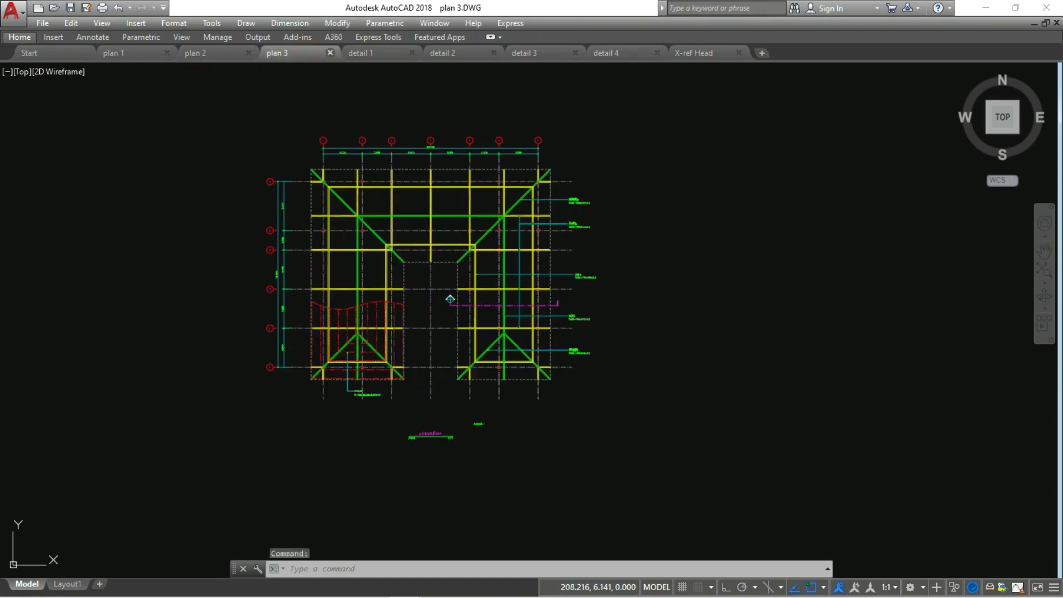
click(383, 54)
click(454, 58)
click(543, 58)
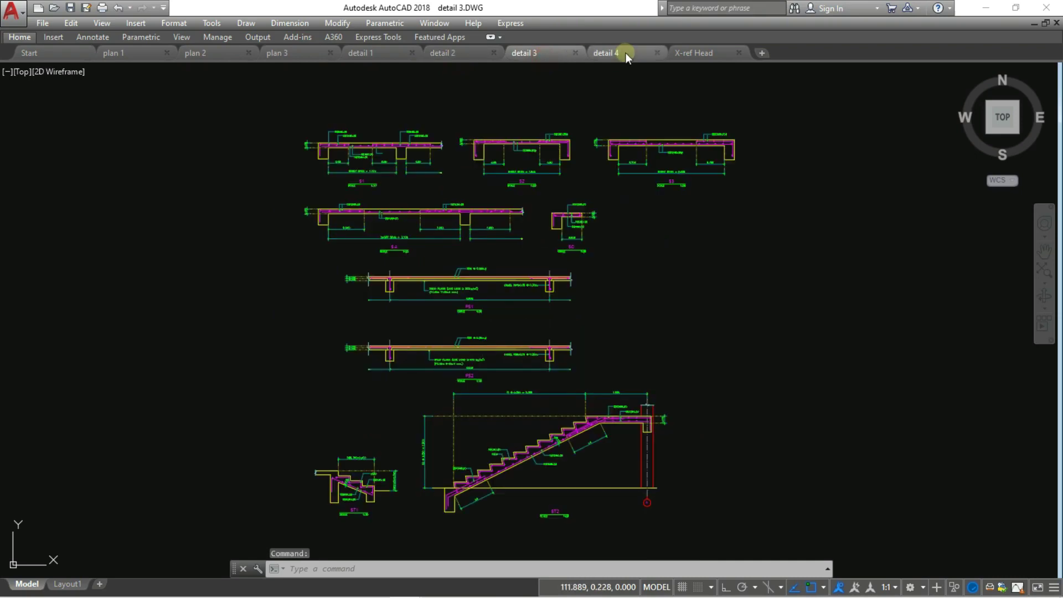
click(626, 52)
- Cycle again through every drawing from plan 1 to detail 4
click(148, 52)
click(210, 52)
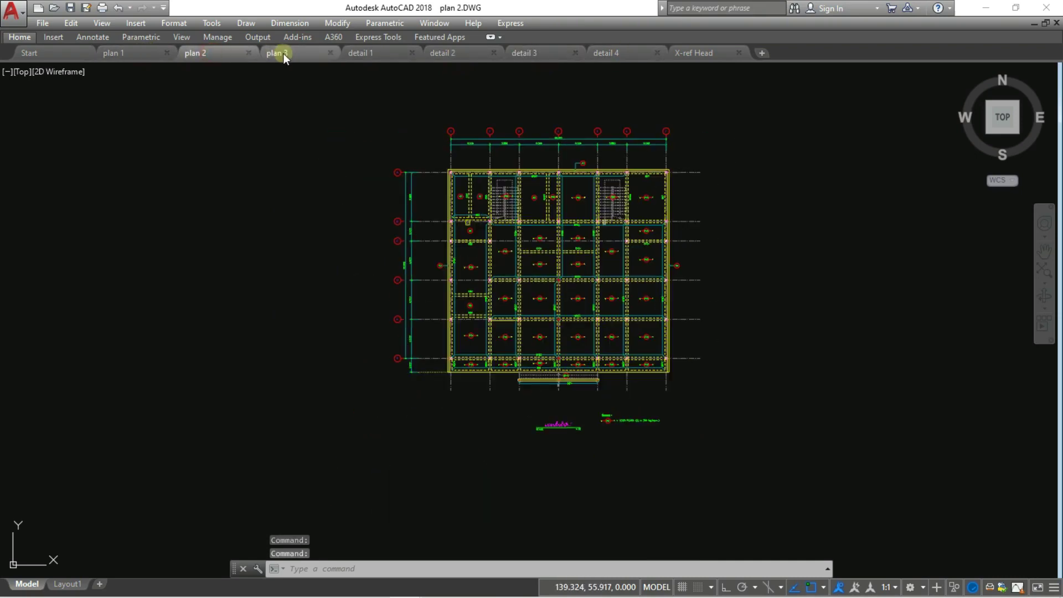
click(283, 53)
click(363, 53)
click(446, 54)
click(527, 56)
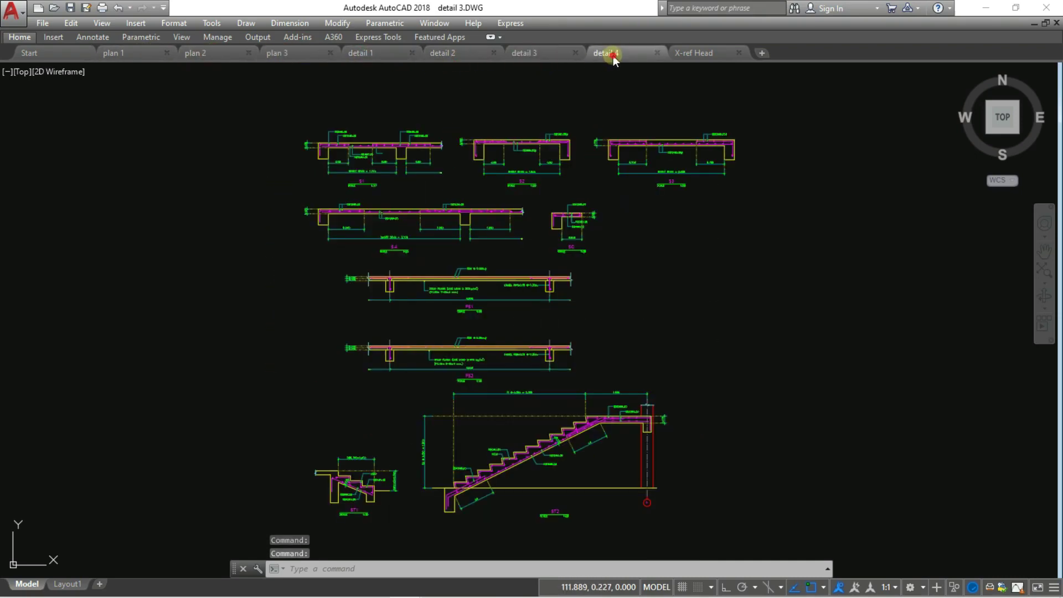
click(612, 53)
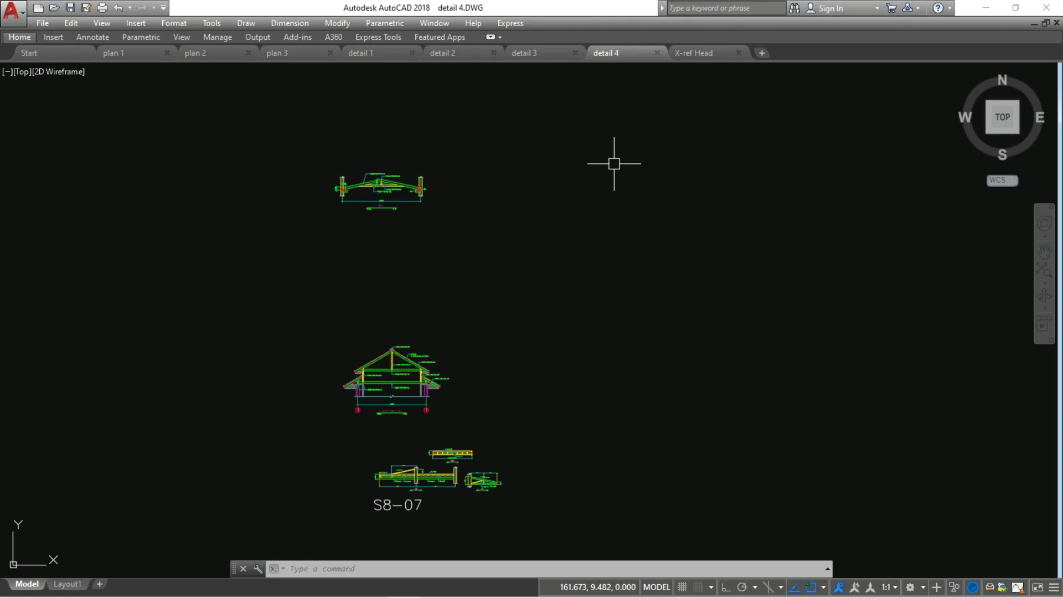
- Make a final pass from the plan 1 column grid through to detail 4
click(118, 56)
click(222, 55)
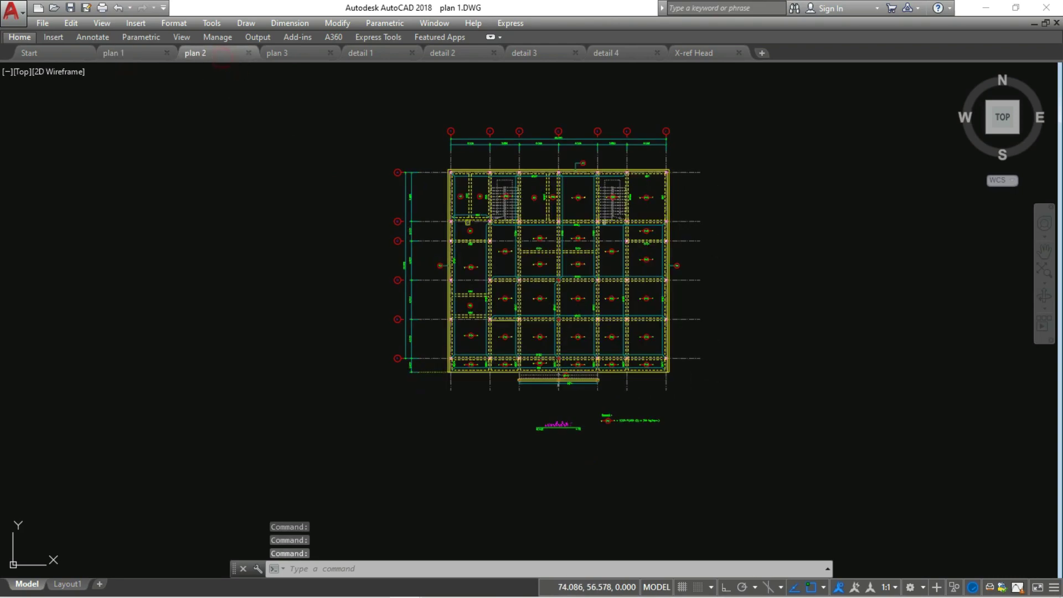
click(310, 55)
click(376, 53)
click(462, 53)
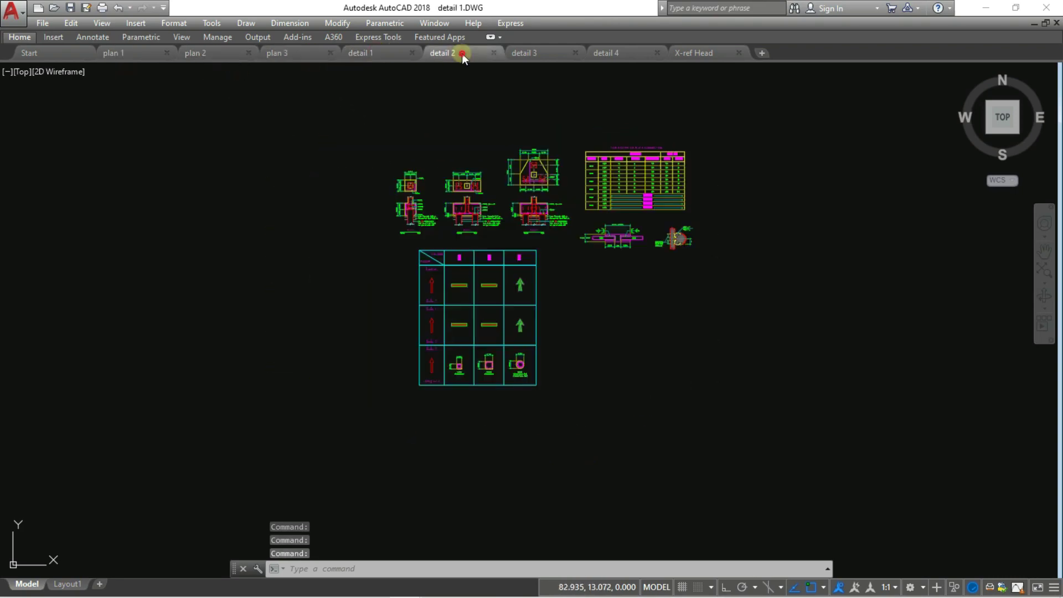
click(550, 55)
click(616, 54)
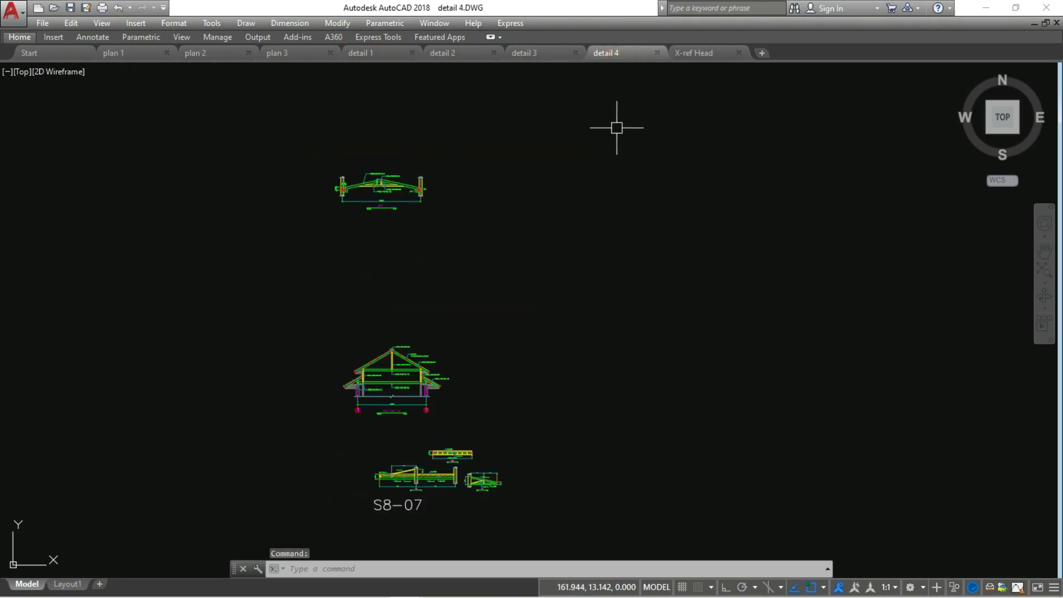
- Zoom into the X-ref Head title block, then return to the plan 1 drawing
click(697, 53)
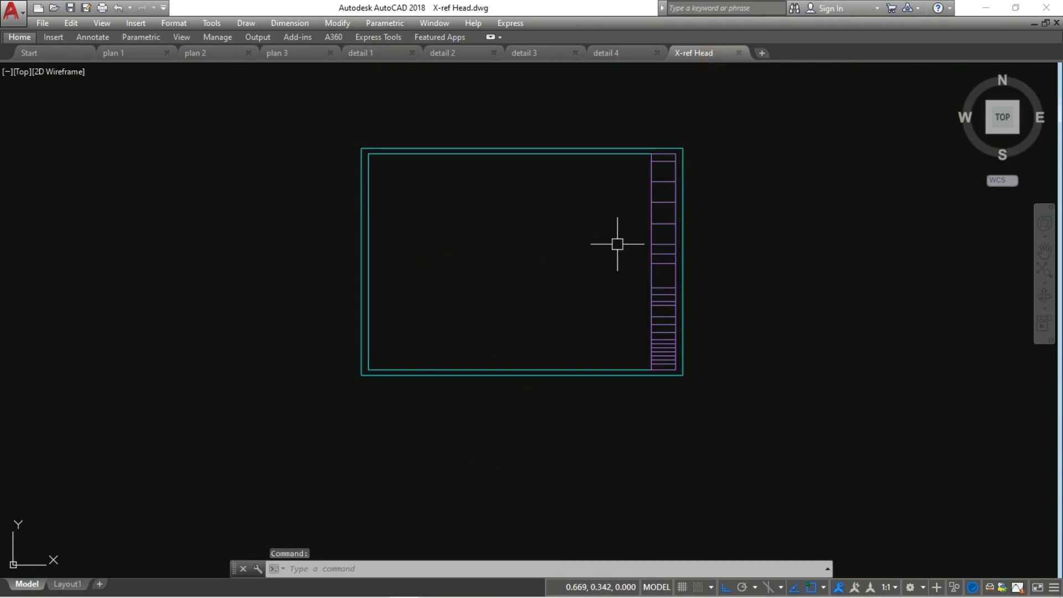
scroll(501, 161, up, 2)
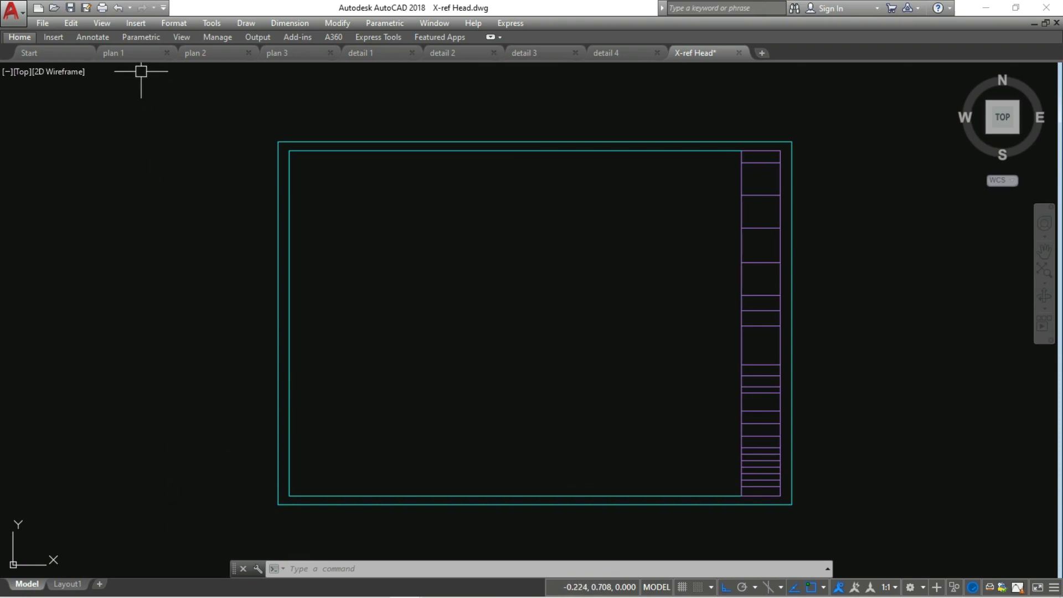
click(116, 52)
- Check plan 1's Layout1 sheet, put plan 1 back in Model space, then show X-ref Head
click(77, 589)
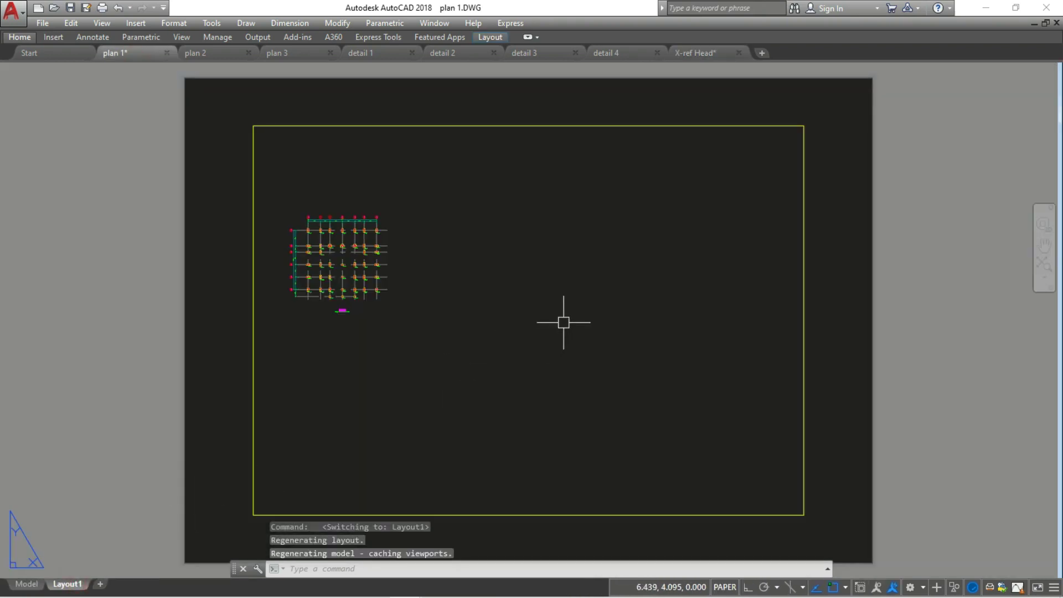
scroll(563, 321, down, 3)
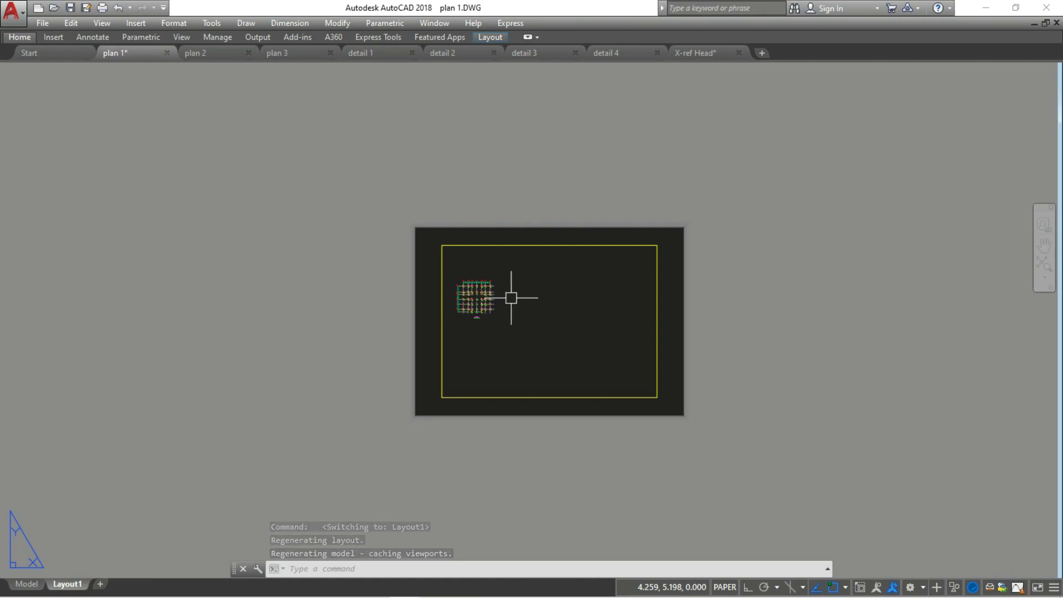
click(27, 584)
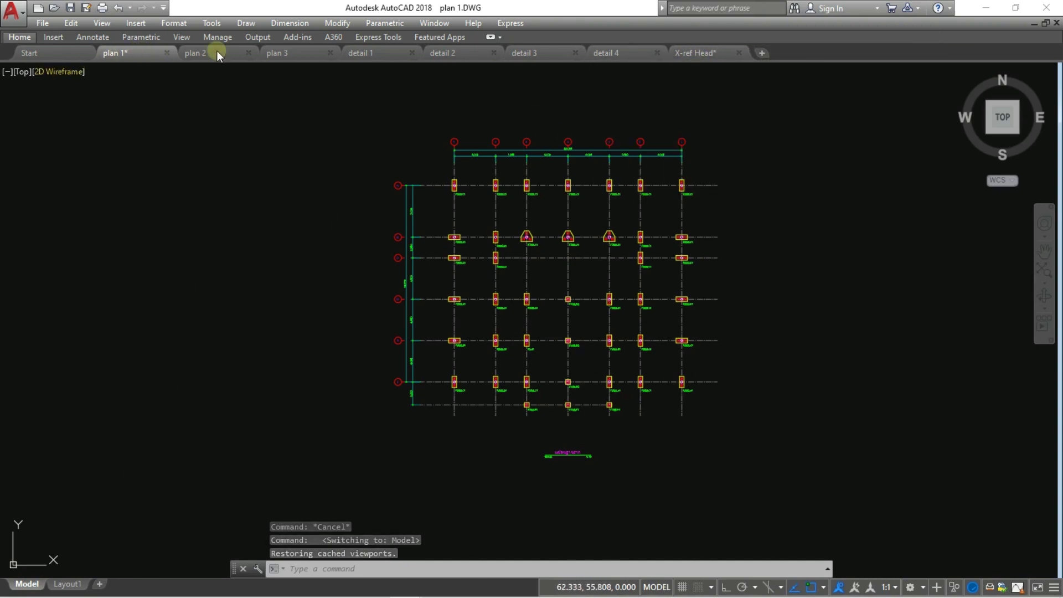
click(695, 52)
scroll(574, 211, down, 2)
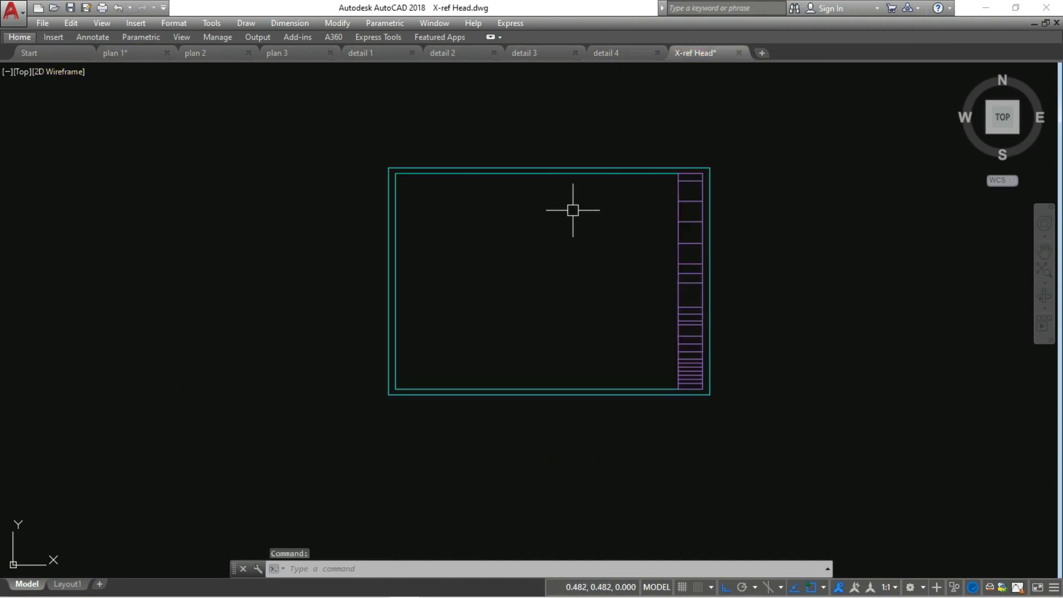
text(Dku)
key(Return)
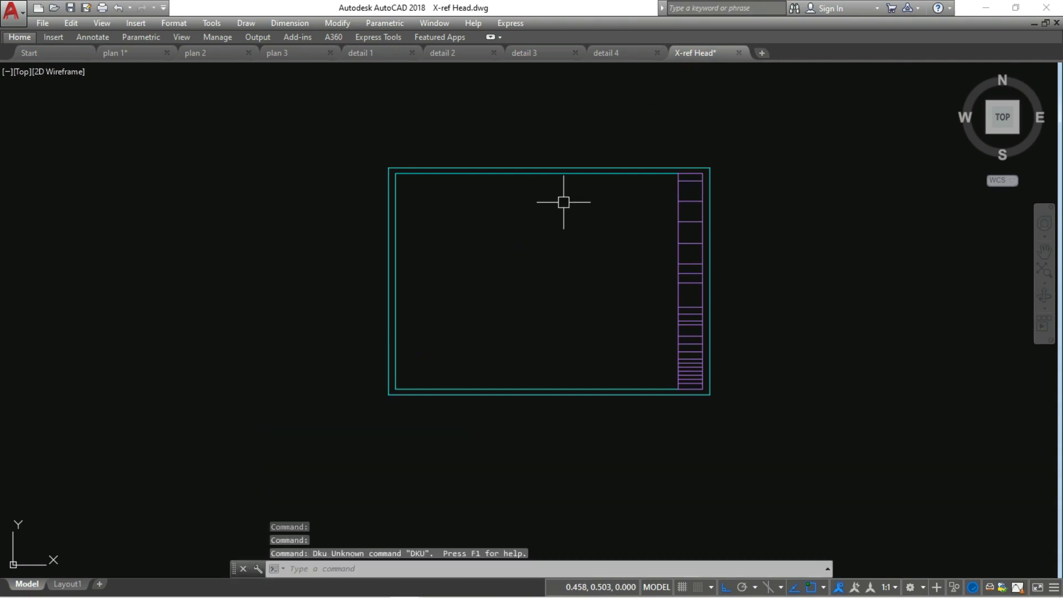
key(Escape)
key(Escape)
text(dli)
key(Return)
key(Return)
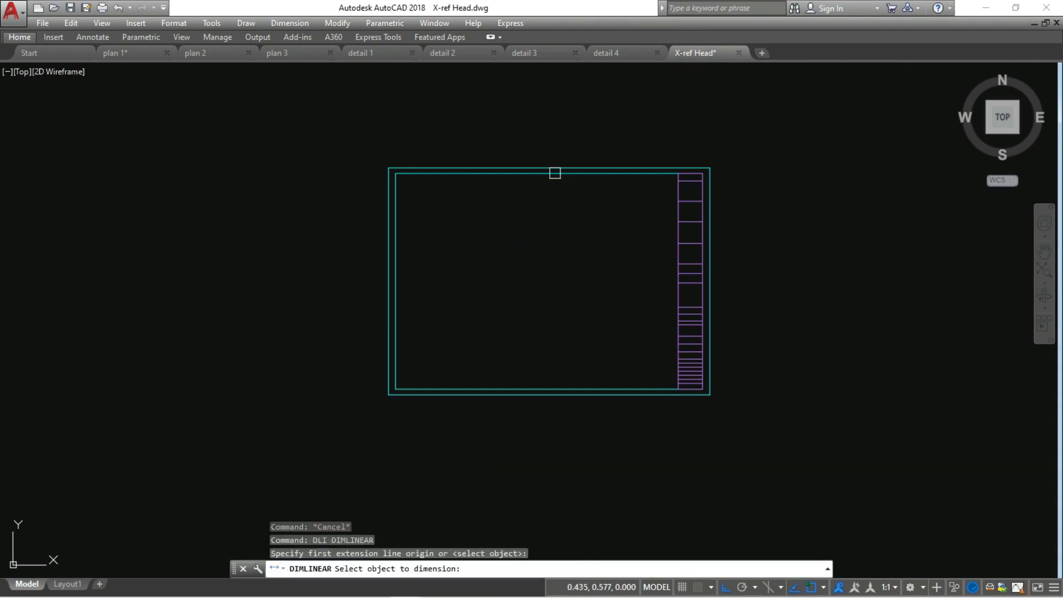
click(548, 167)
click(548, 129)
key(Return)
key(Return)
click(389, 232)
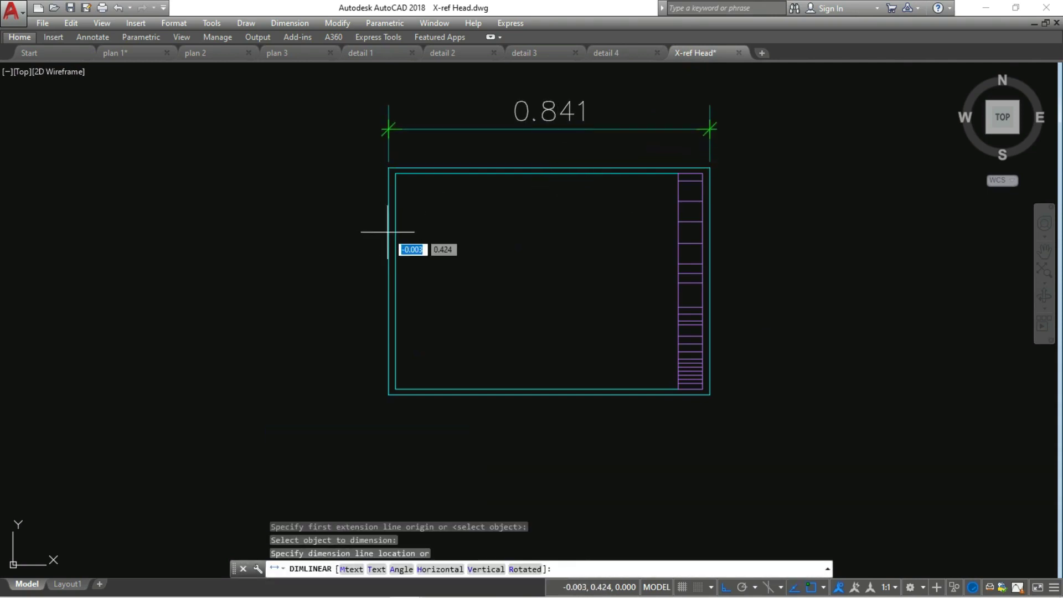
click(344, 240)
scroll(527, 148, up, 2)
scroll(547, 209, up, 2)
scroll(560, 194, down, 4)
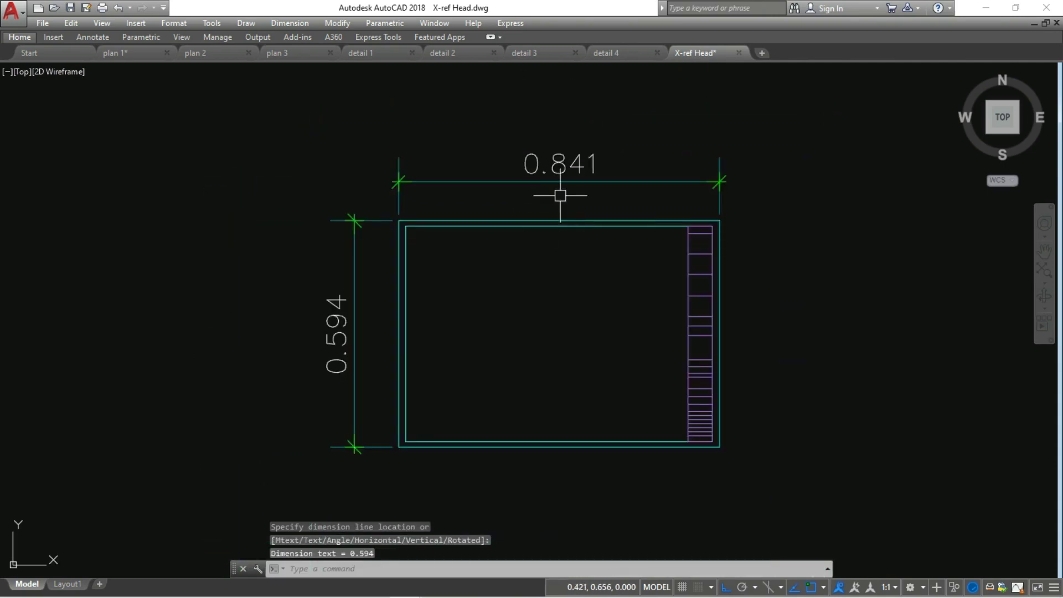
scroll(601, 168, up, 2)
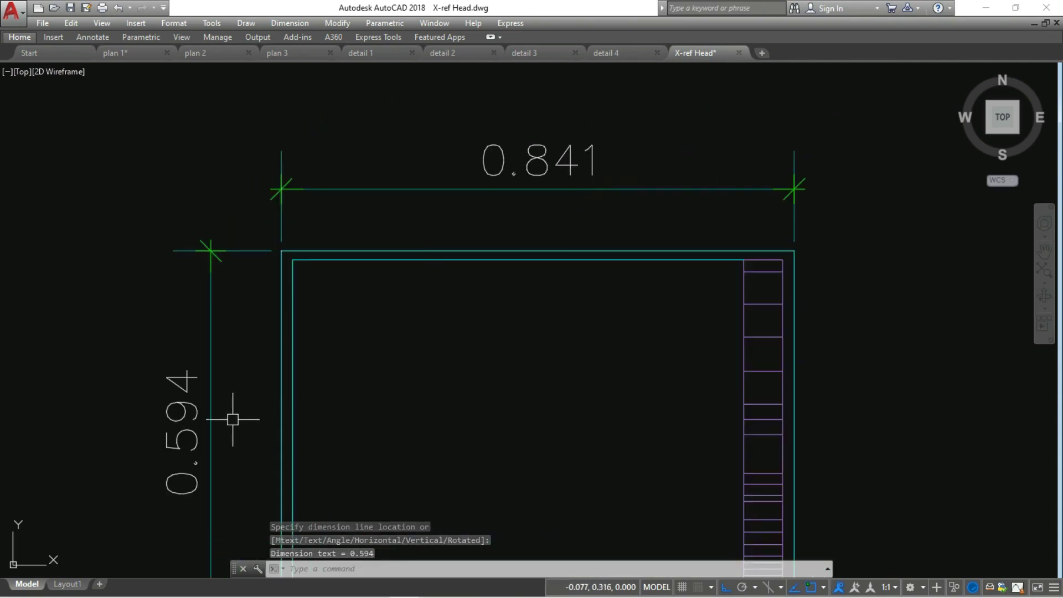
middle_drag(232, 421, 289, 295)
text(d)
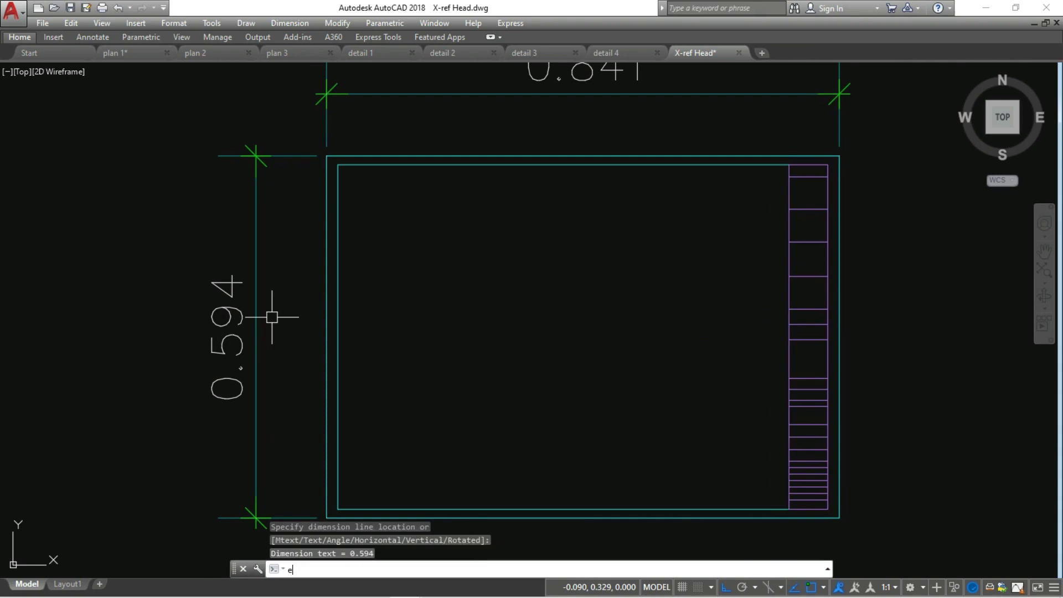
key(BackSpace)
text(e)
key(Return)
click(297, 280)
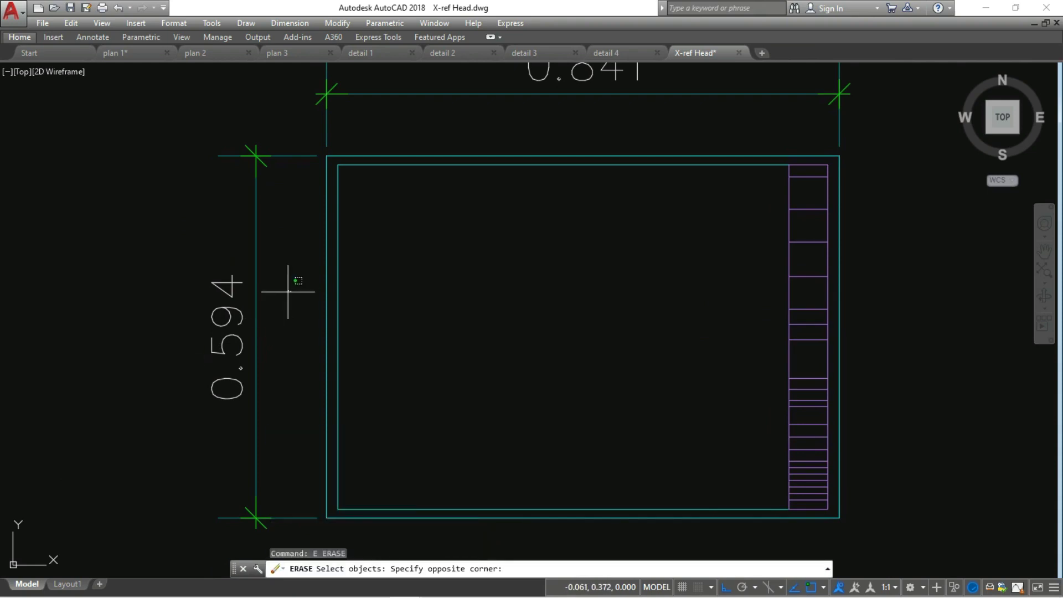
click(222, 332)
key(Return)
middle_drag(483, 233, 492, 283)
key(Escape)
key(Escape)
key(Escape)
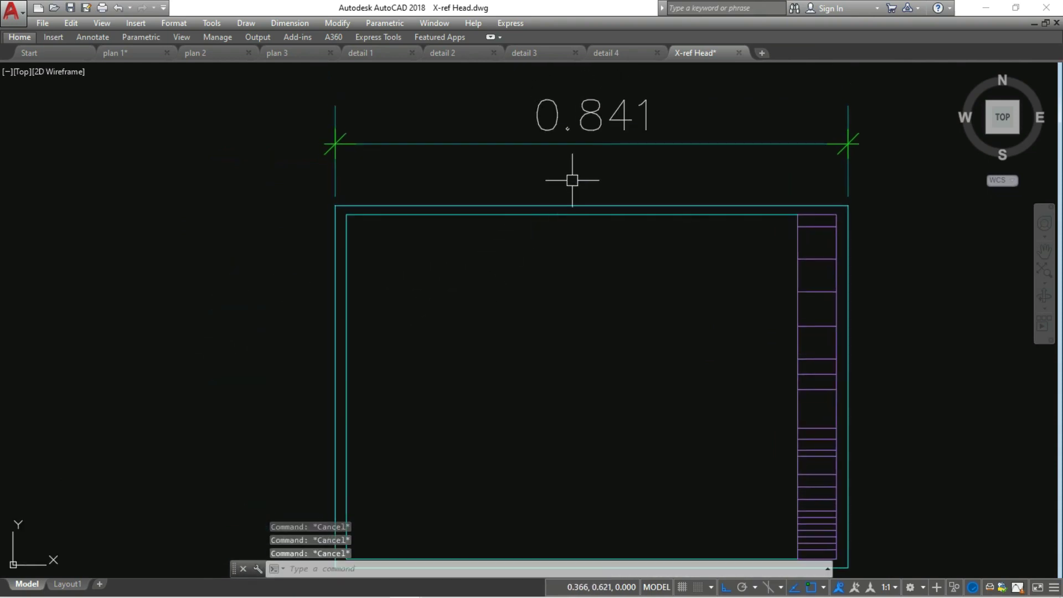
text(d)
right_click(590, 170)
key(Escape)
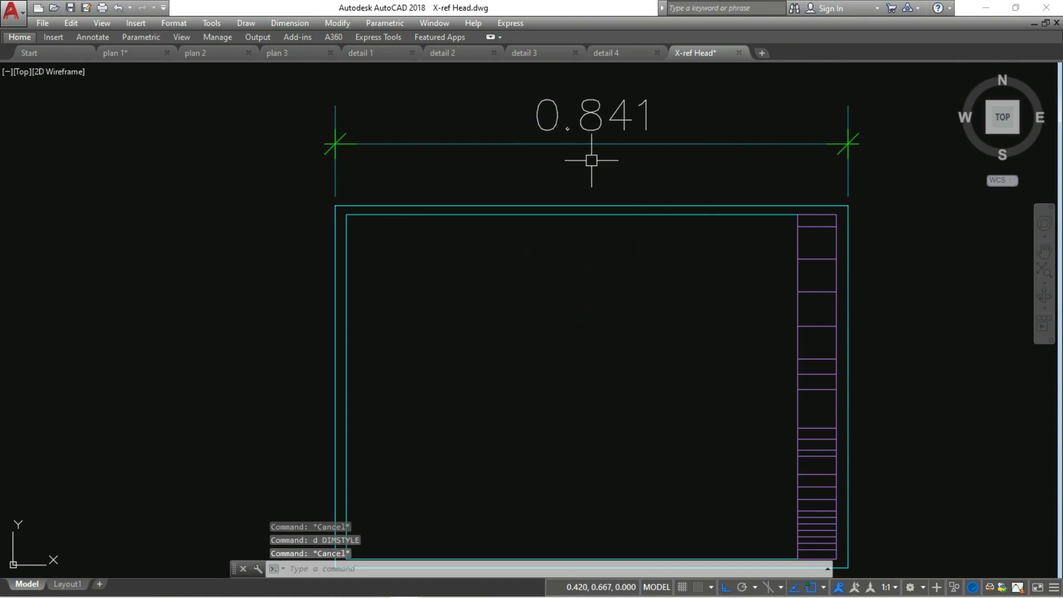
text(e)
key(Return)
click(600, 164)
click(553, 138)
key(Return)
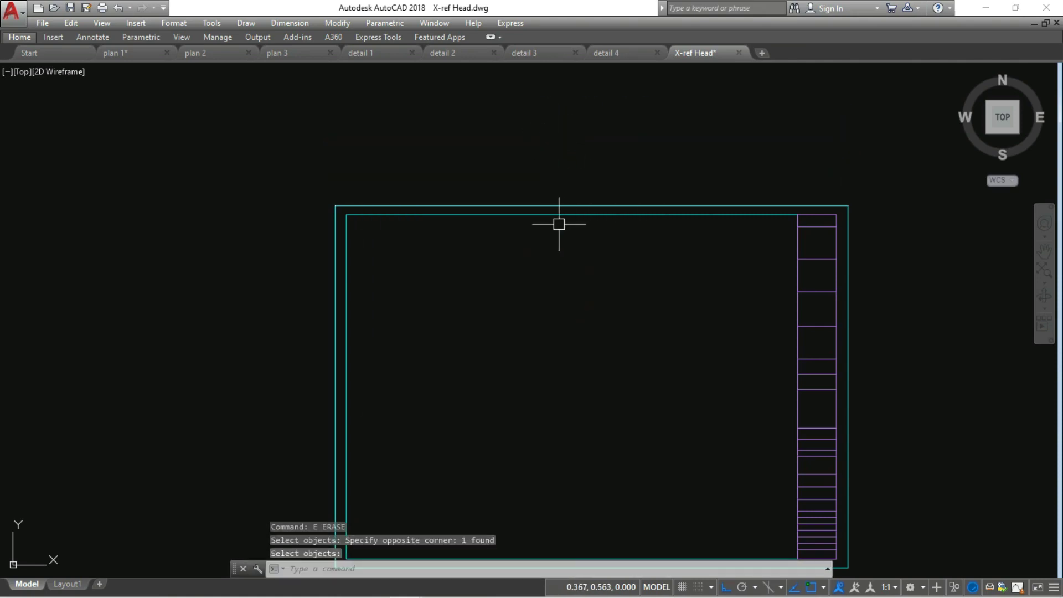
middle_click(559, 224)
middle_click(559, 224)
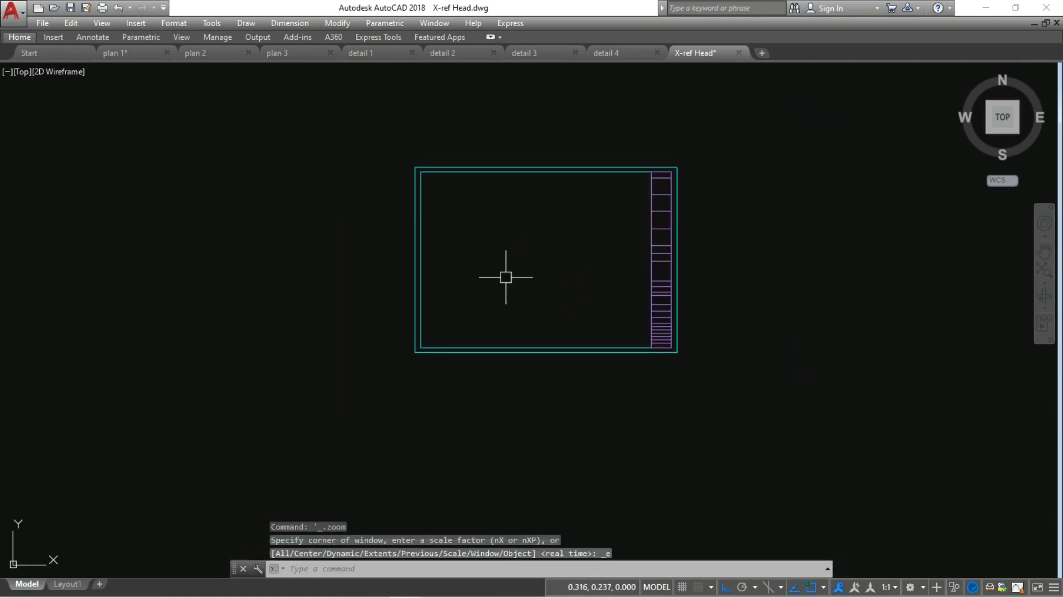
scroll(572, 152, up, 2)
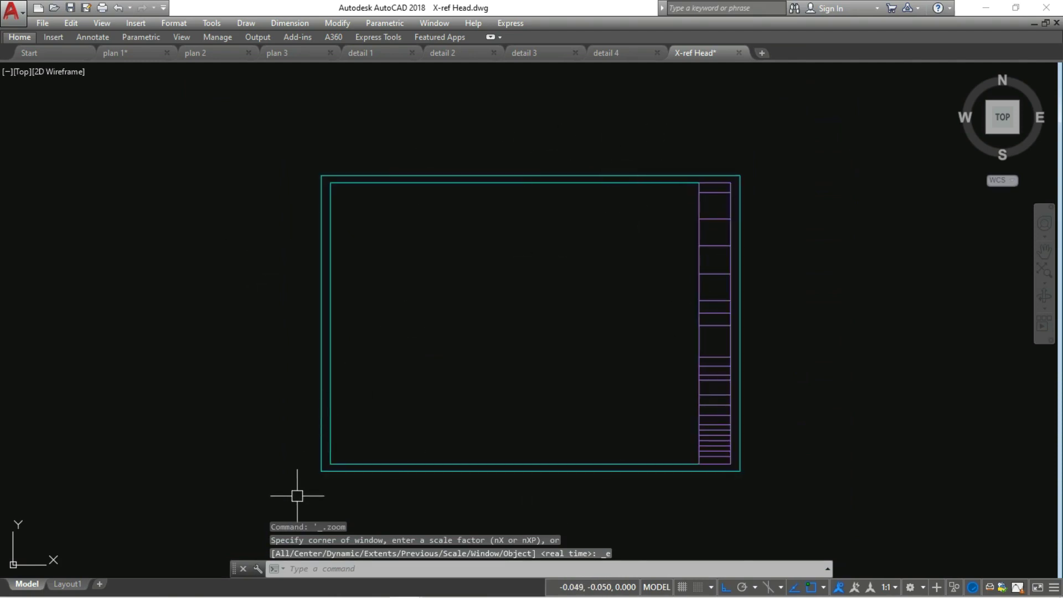
click(320, 460)
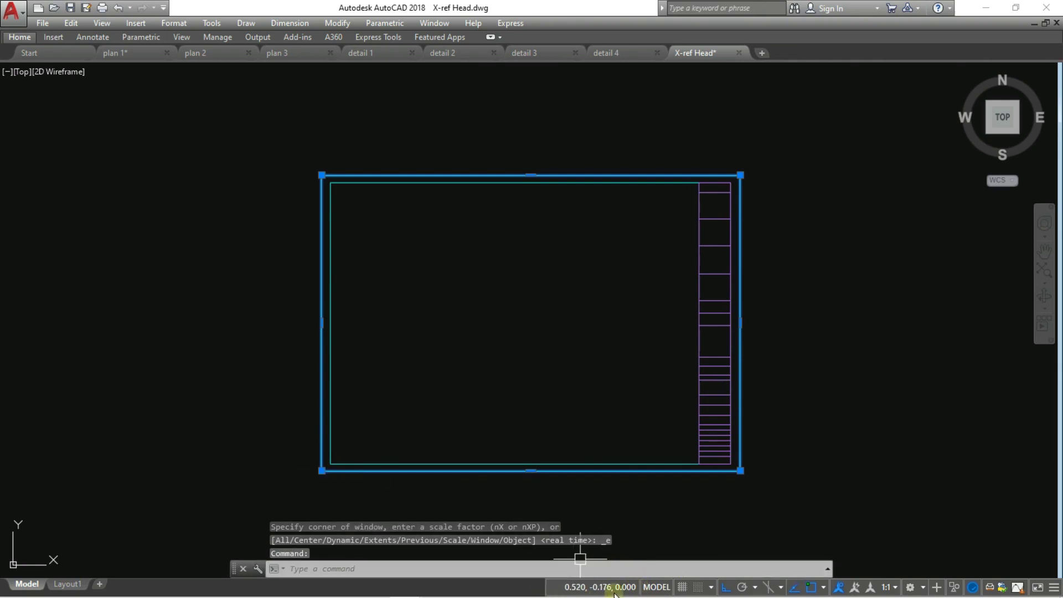
mouse_move(321, 471)
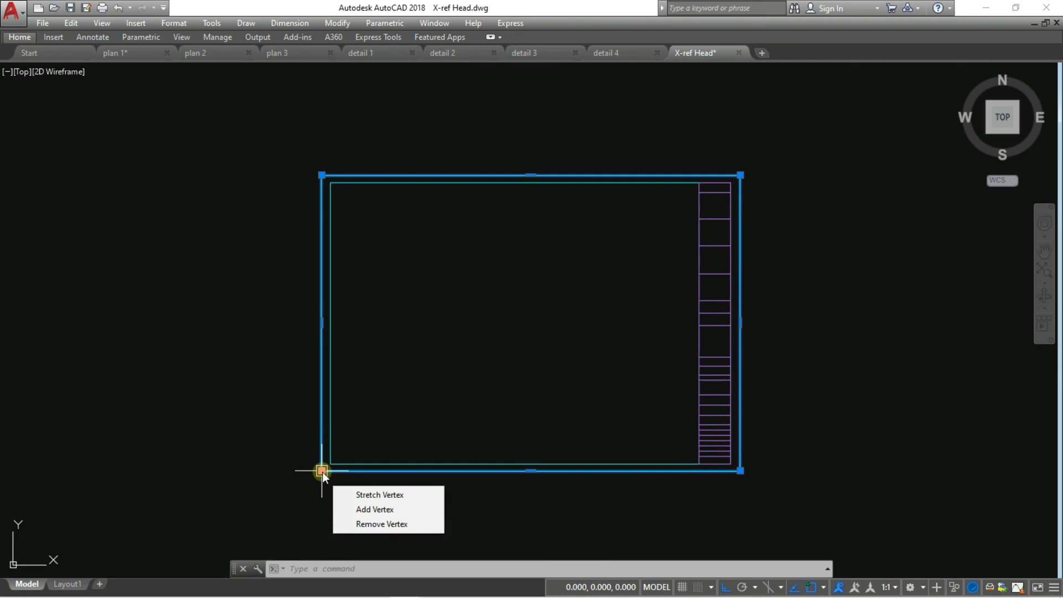
key(Escape)
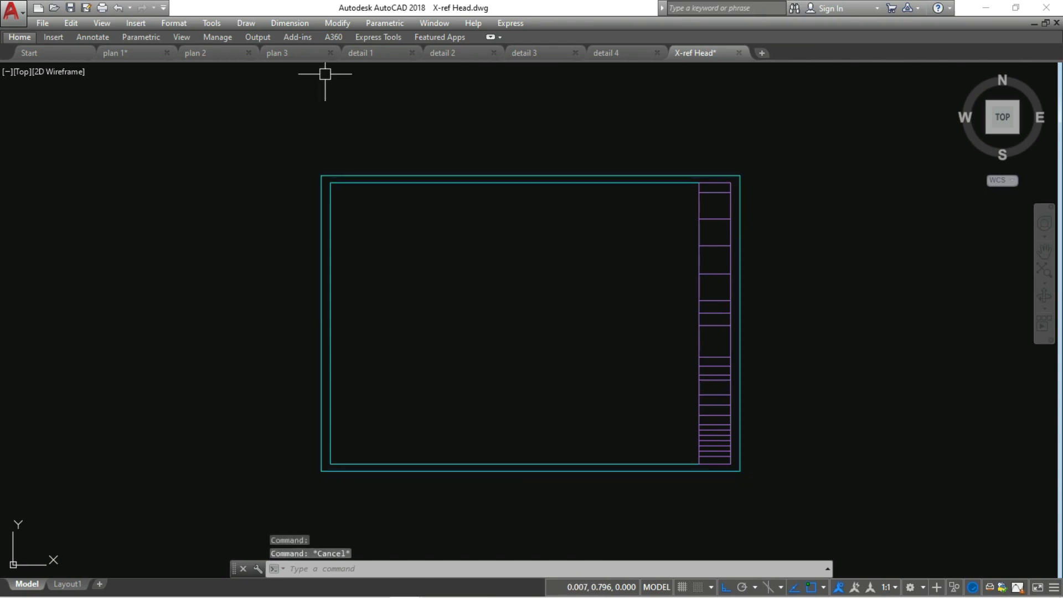
- Check X-ref Head's Drawing Units, leave insertion units Unitless and cancel without changes
click(188, 24)
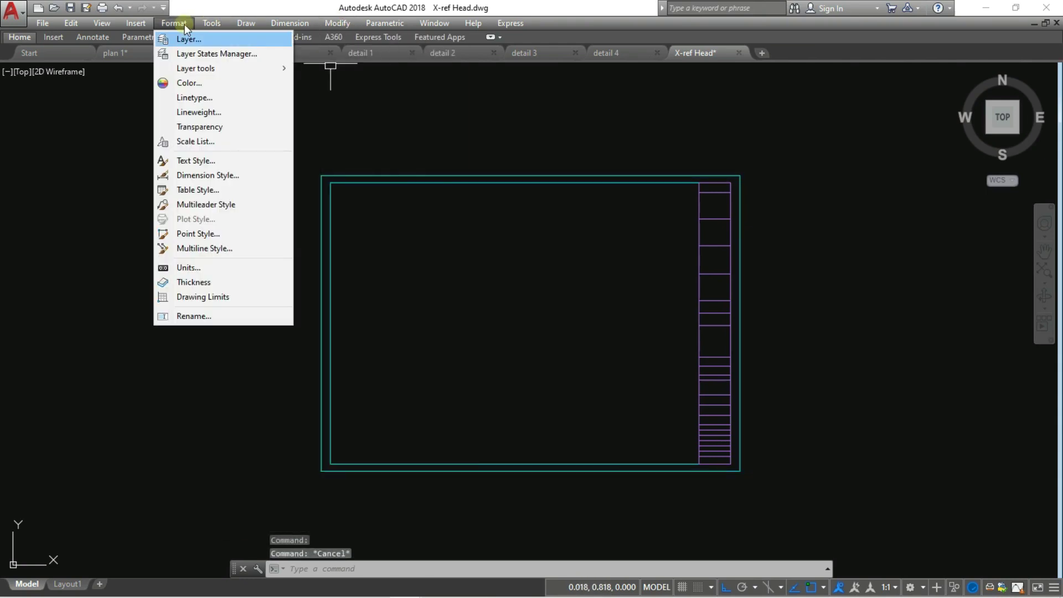
click(228, 268)
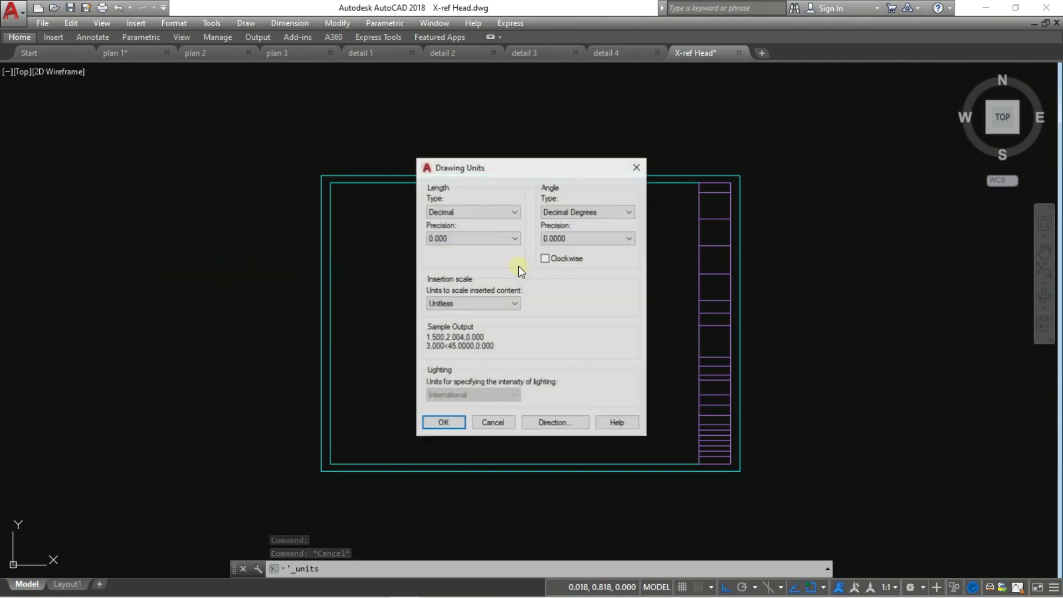
click(514, 304)
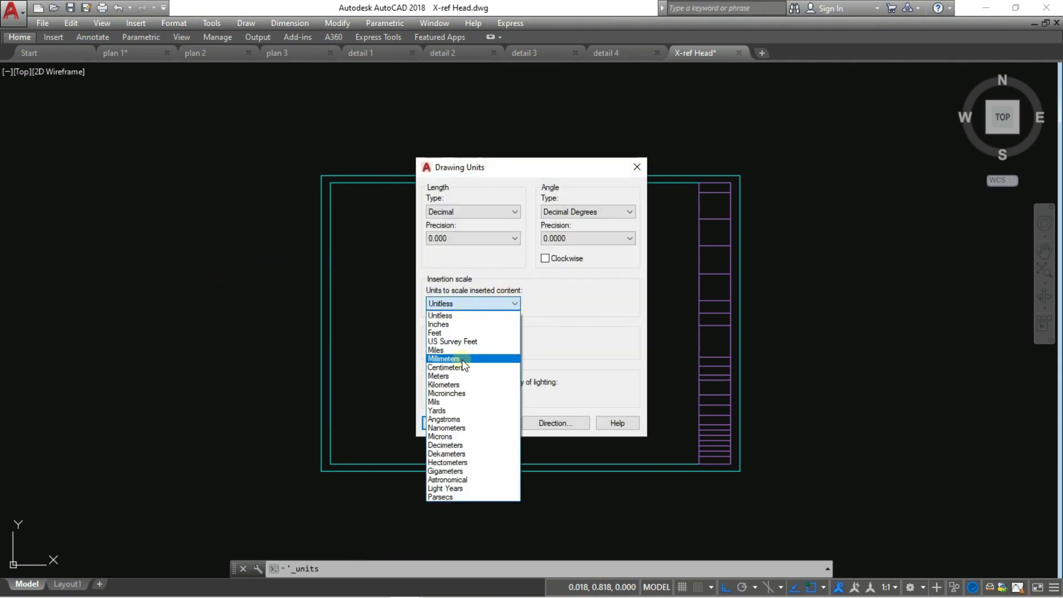
click(554, 299)
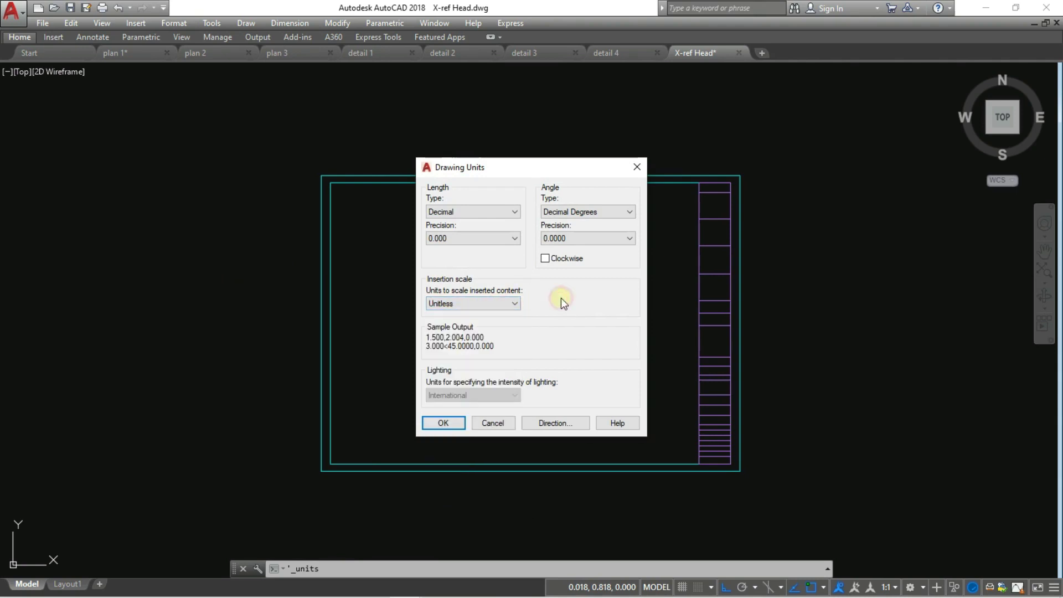
click(492, 423)
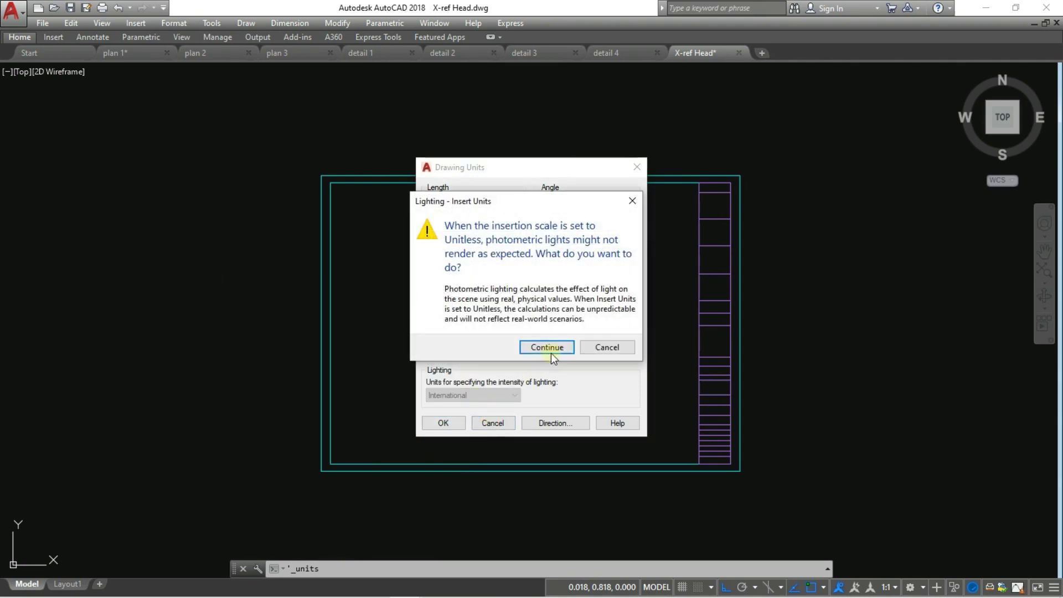
click(604, 349)
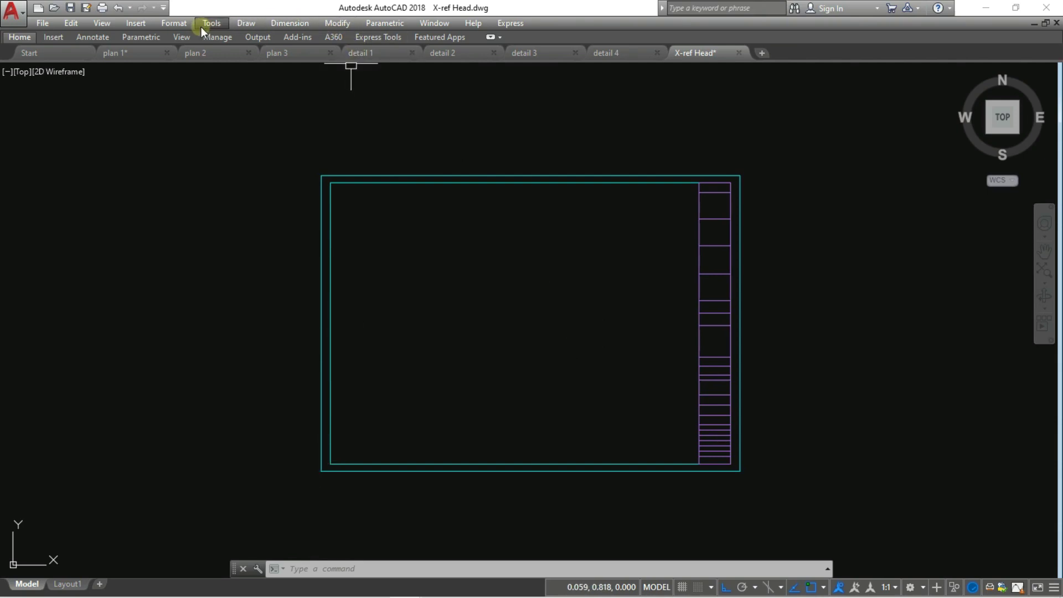
- Dismiss the Format menu and stray selection, then switch to plan 1
click(176, 24)
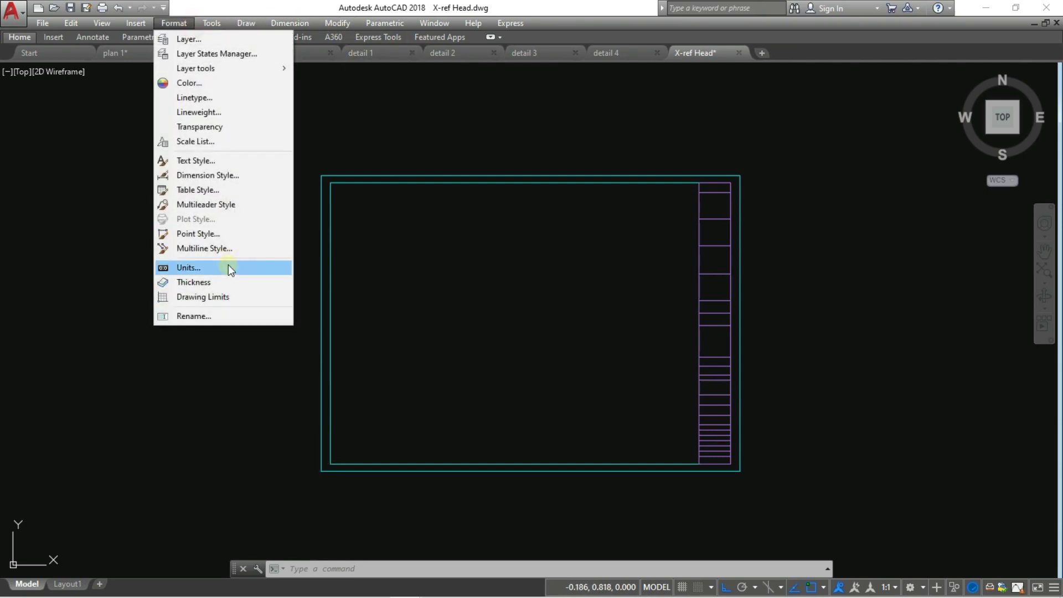
click(461, 110)
key(Escape)
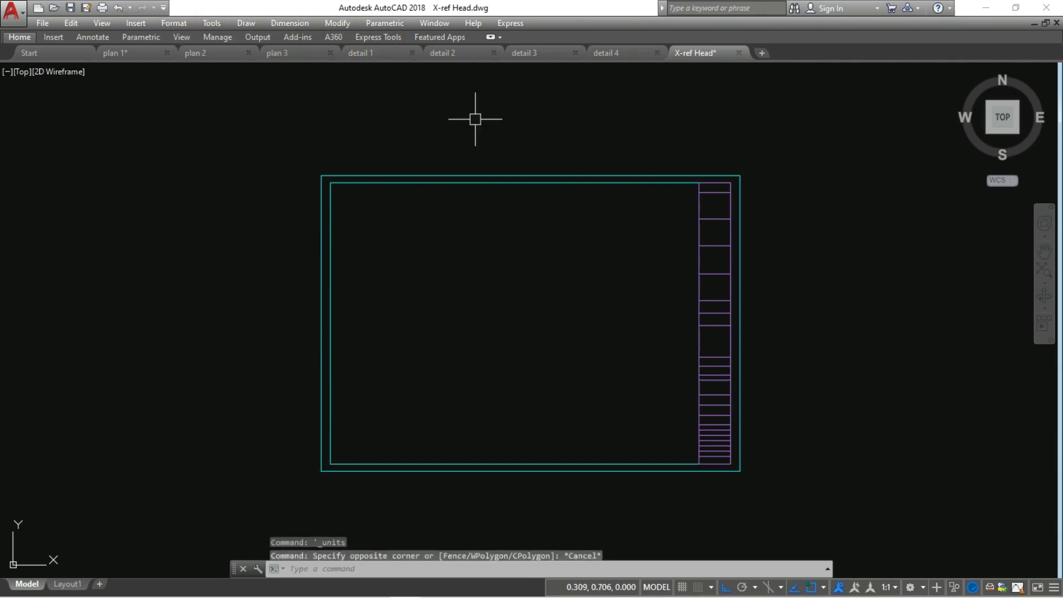
click(138, 54)
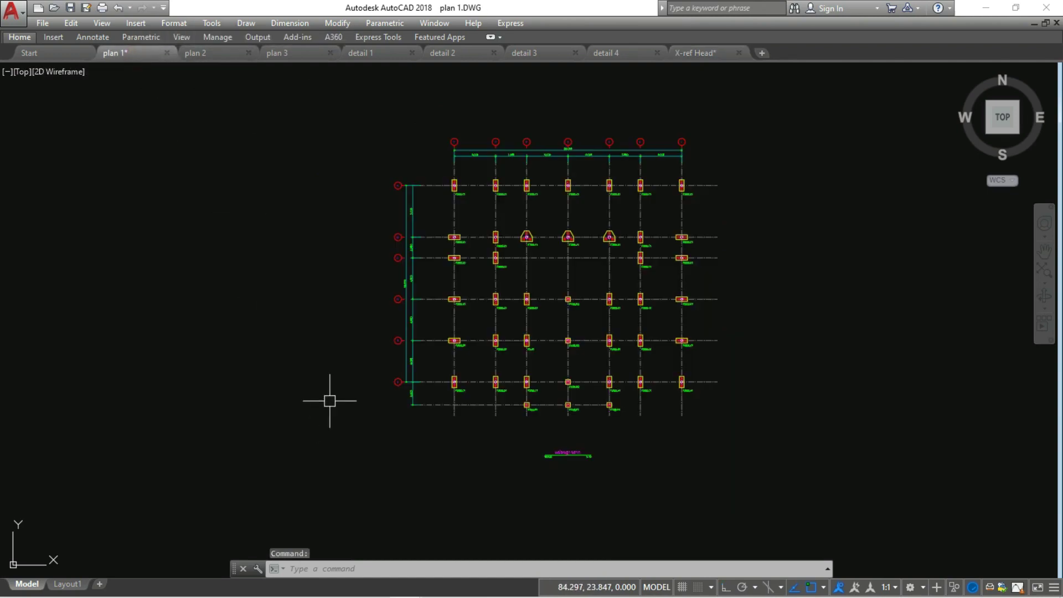
- Zoom out in plan 1's model space and switch to its Layout1 sheet
scroll(485, 321, down, 2)
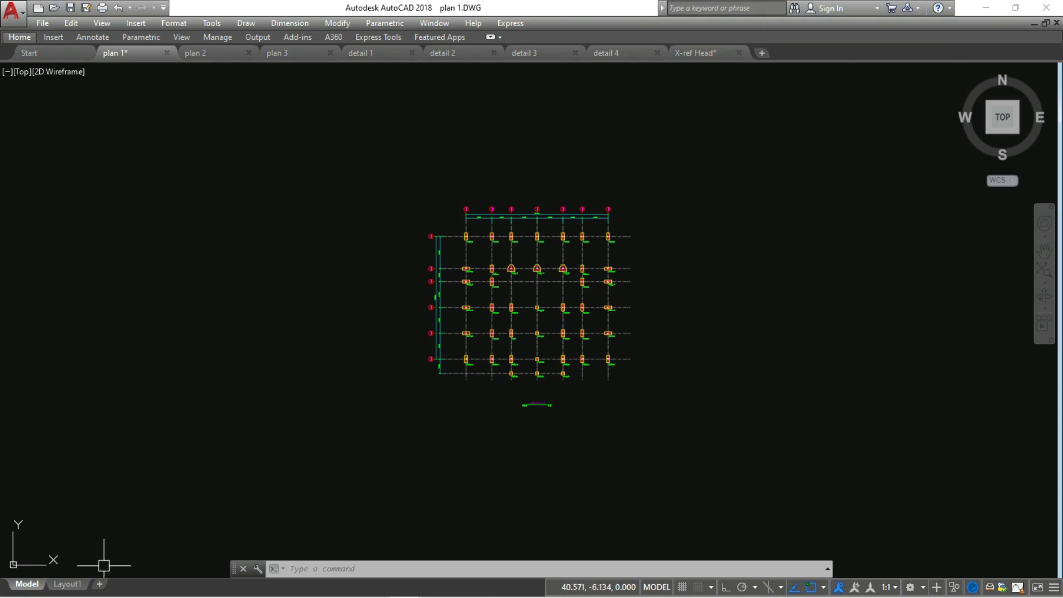
click(72, 585)
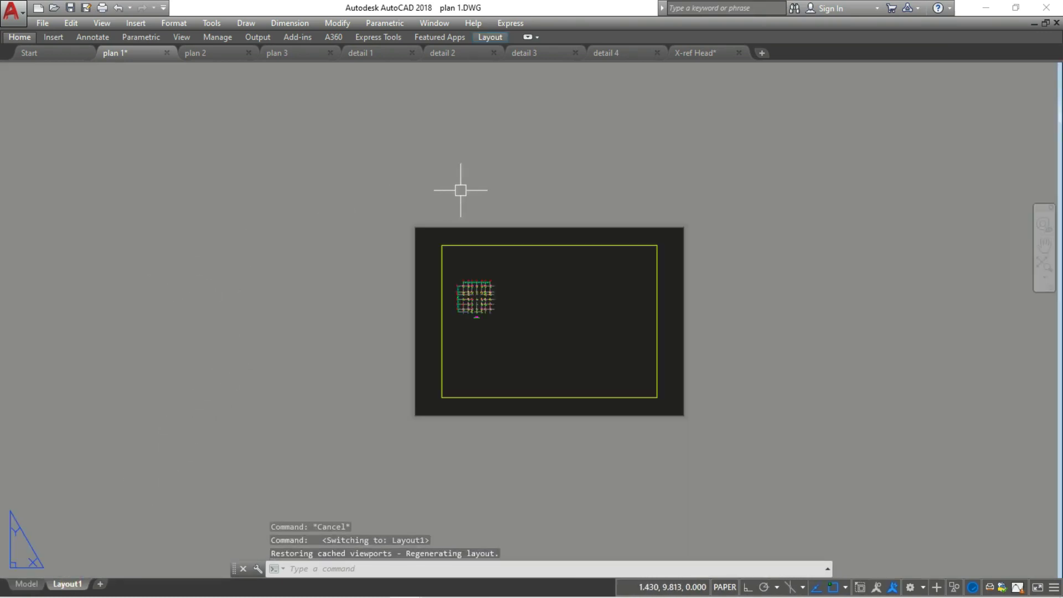
click(173, 23)
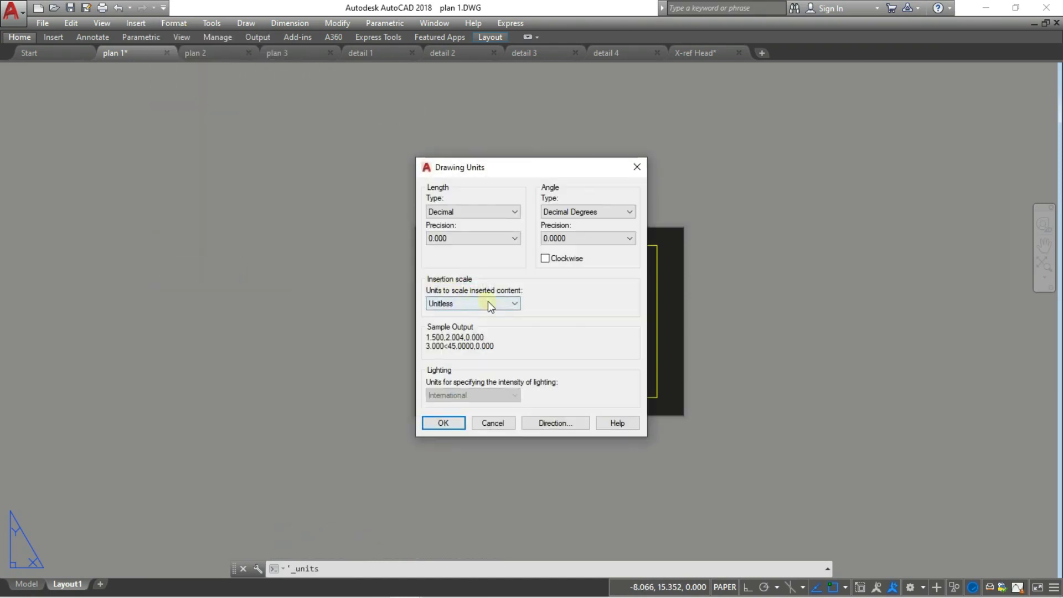
click(487, 302)
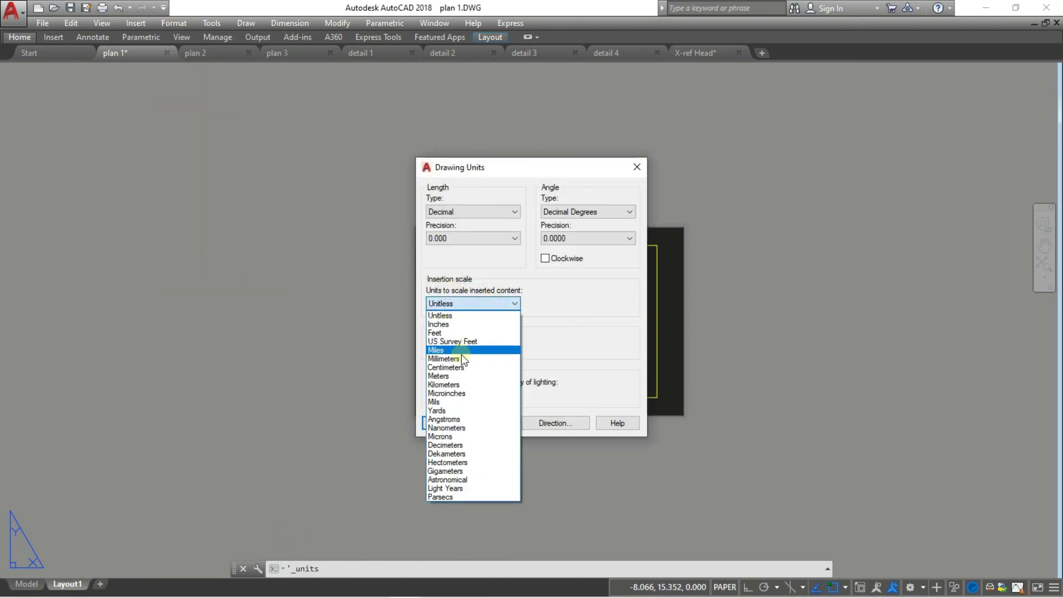
click(586, 297)
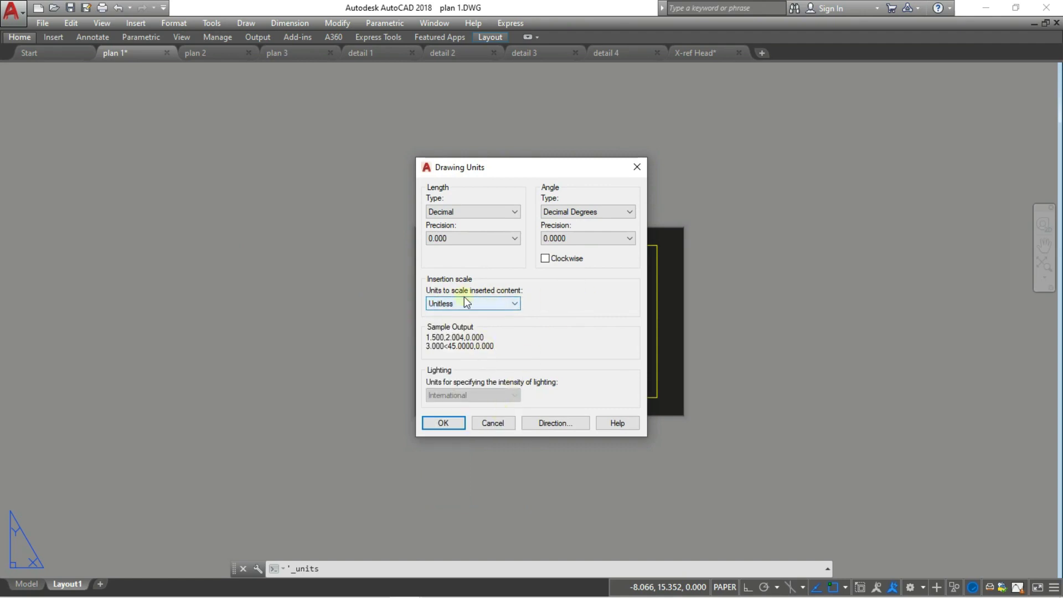
click(493, 422)
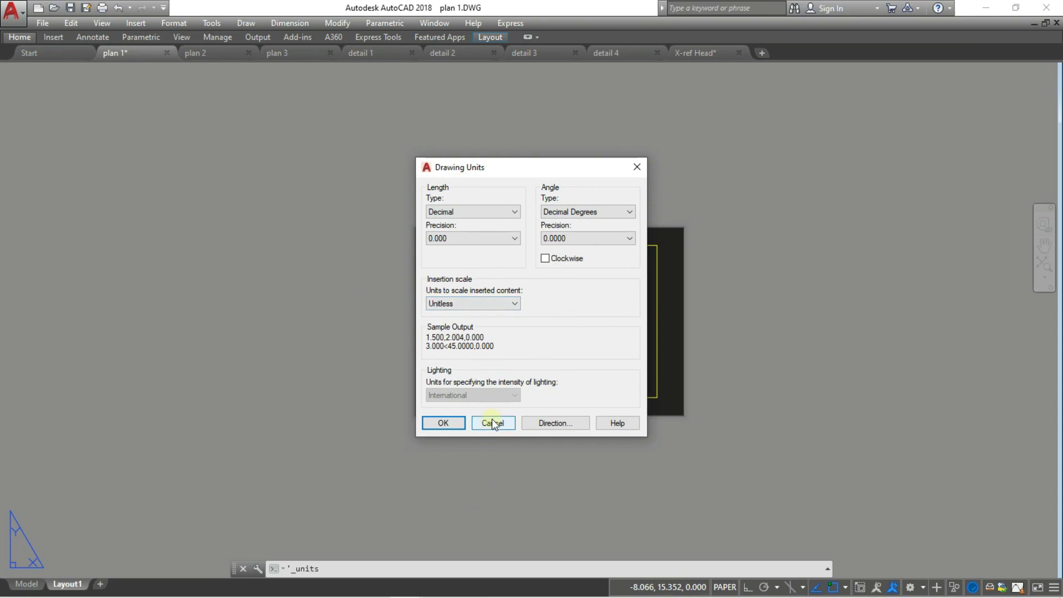
click(608, 348)
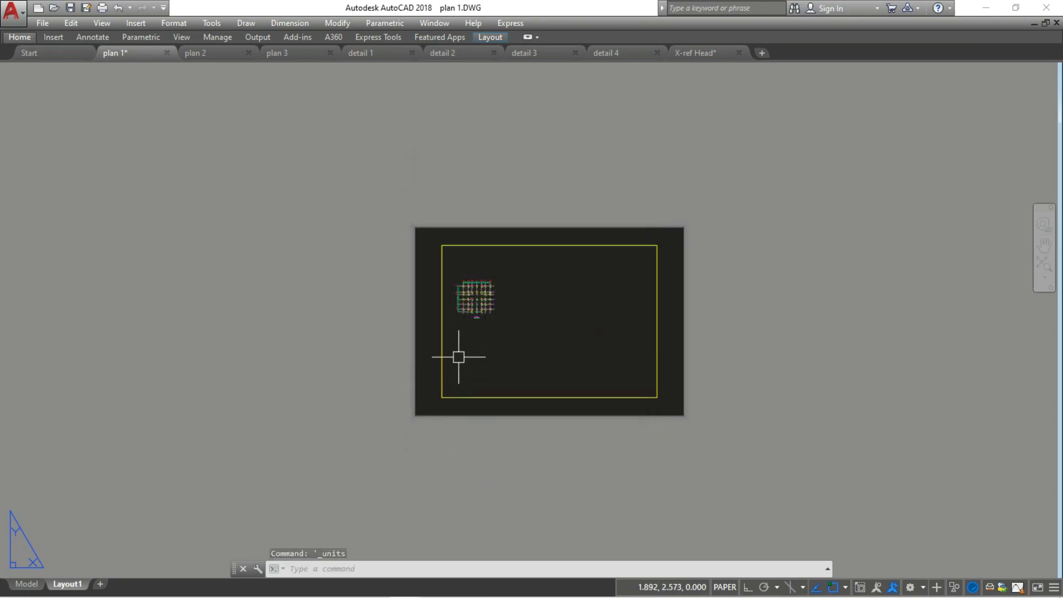
- From the XR manager, attach X-ref Head.dwg from Downloads\New folder (2)
text(xr)
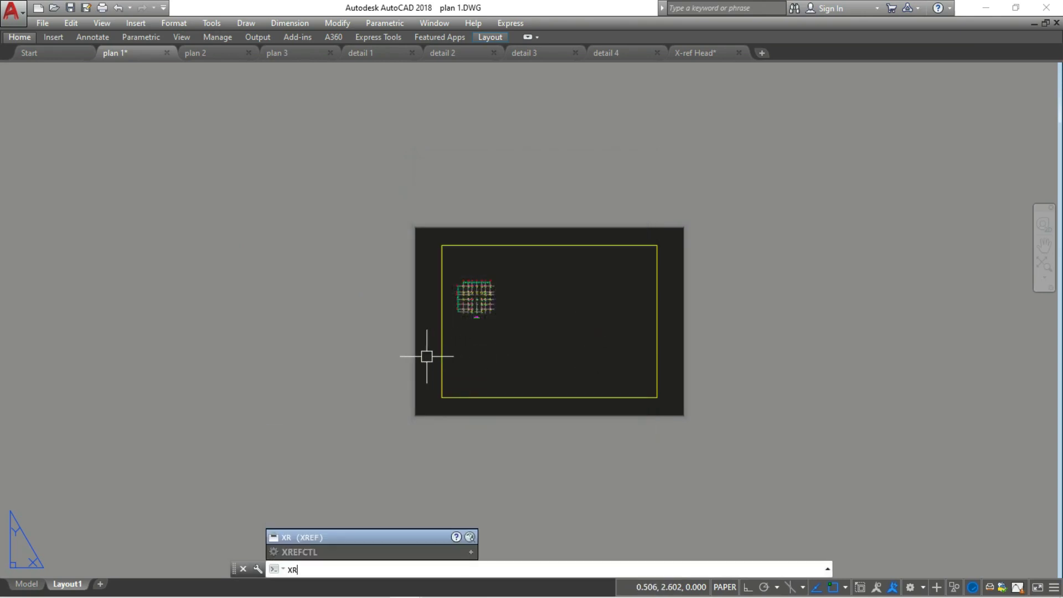
key(Return)
right_click(114, 168)
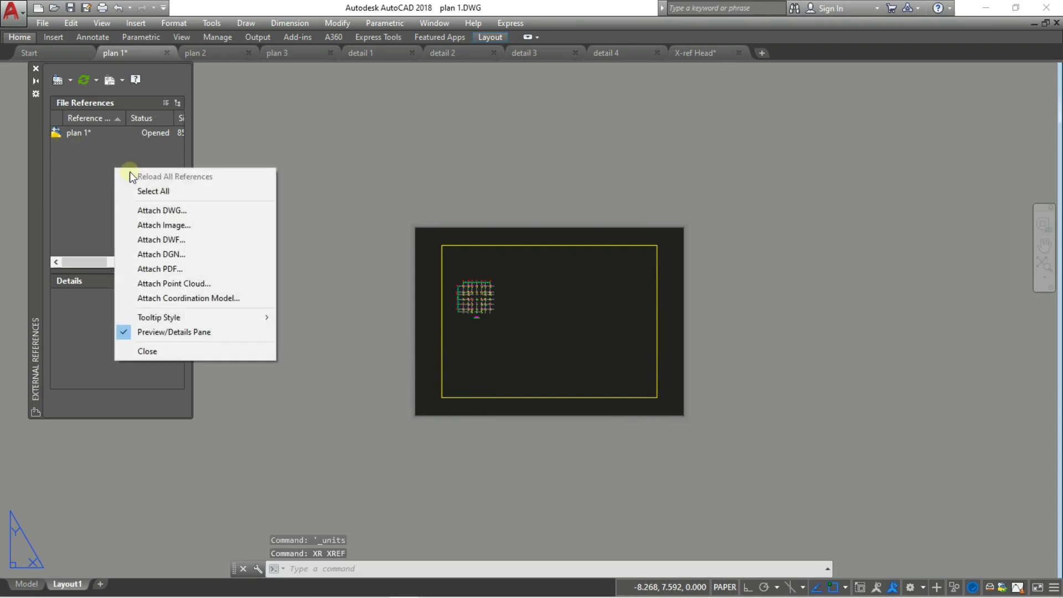
click(215, 209)
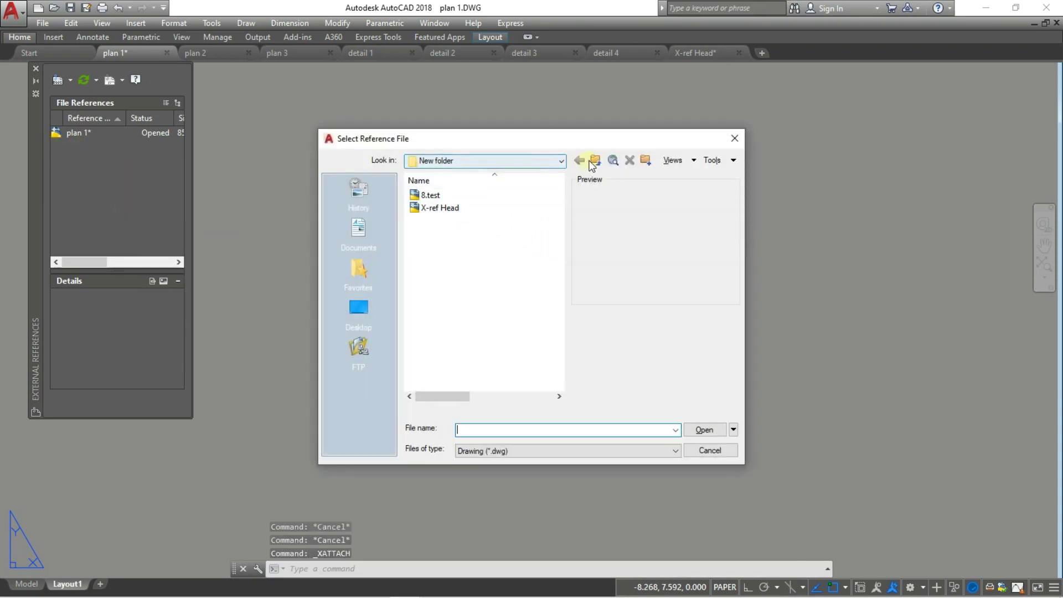
click(594, 161)
click(454, 224)
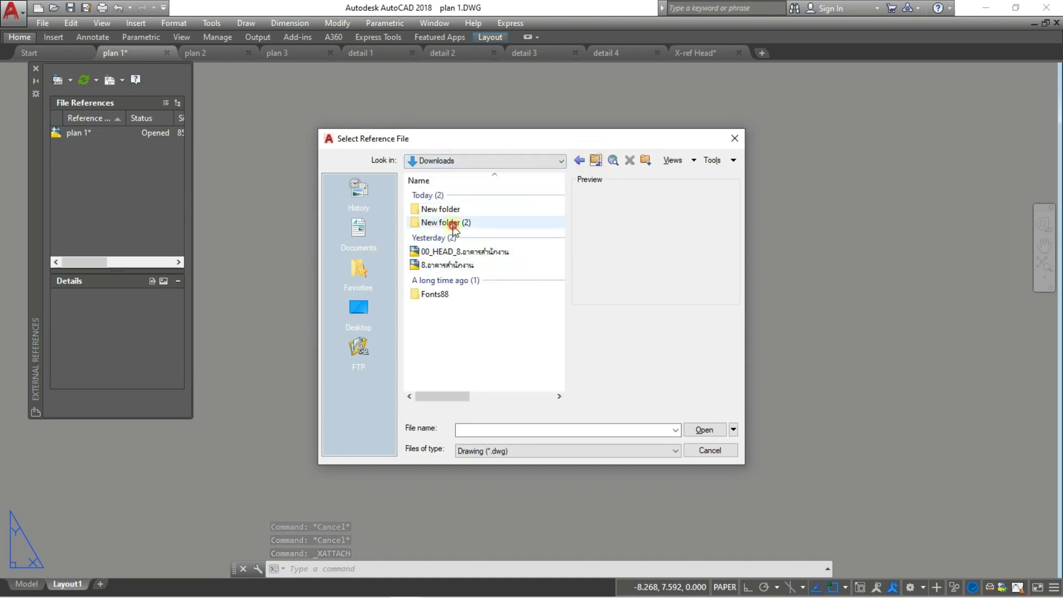
double_click(453, 224)
click(437, 284)
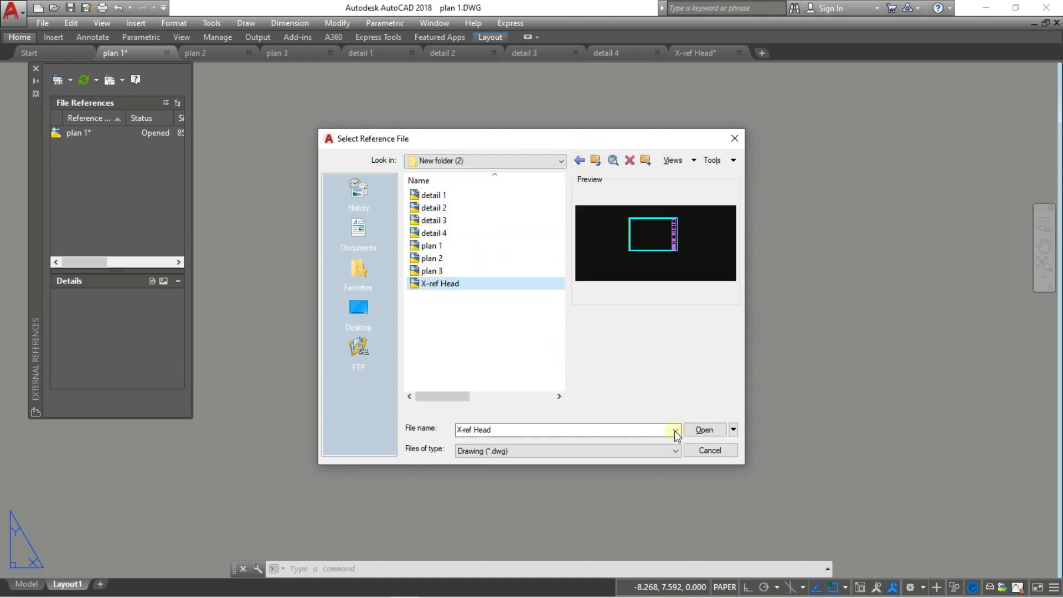
click(704, 431)
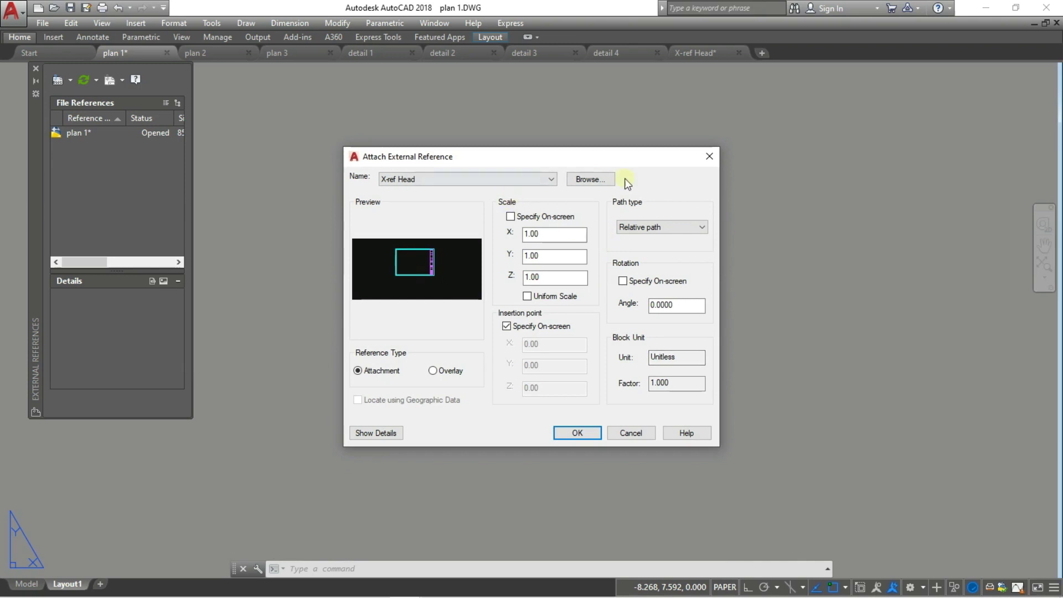
- Keep the path type as Relative path and confirm the attachment
click(687, 228)
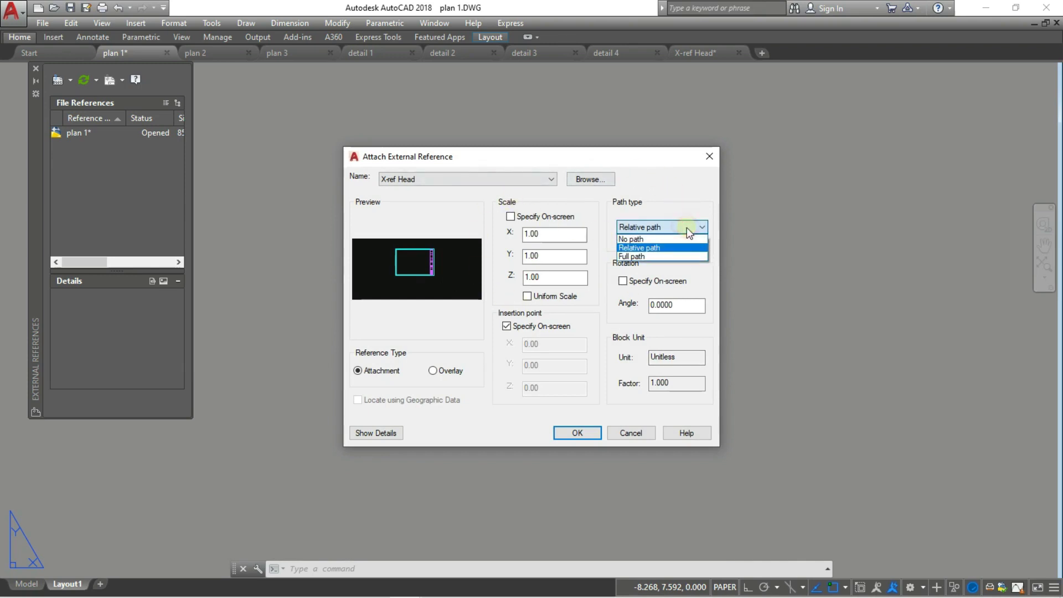
click(658, 248)
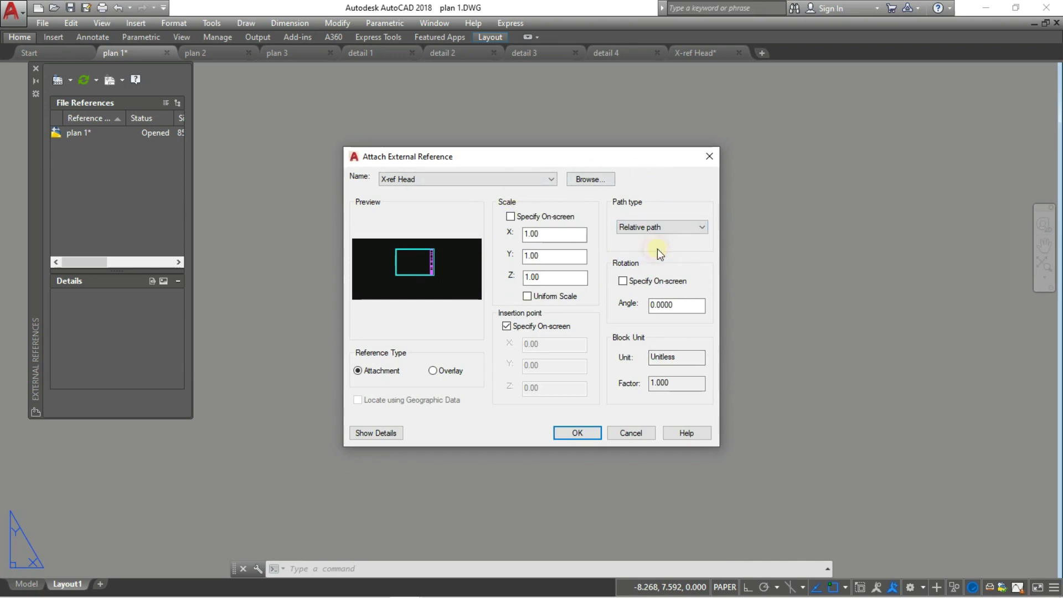
click(656, 229)
click(648, 249)
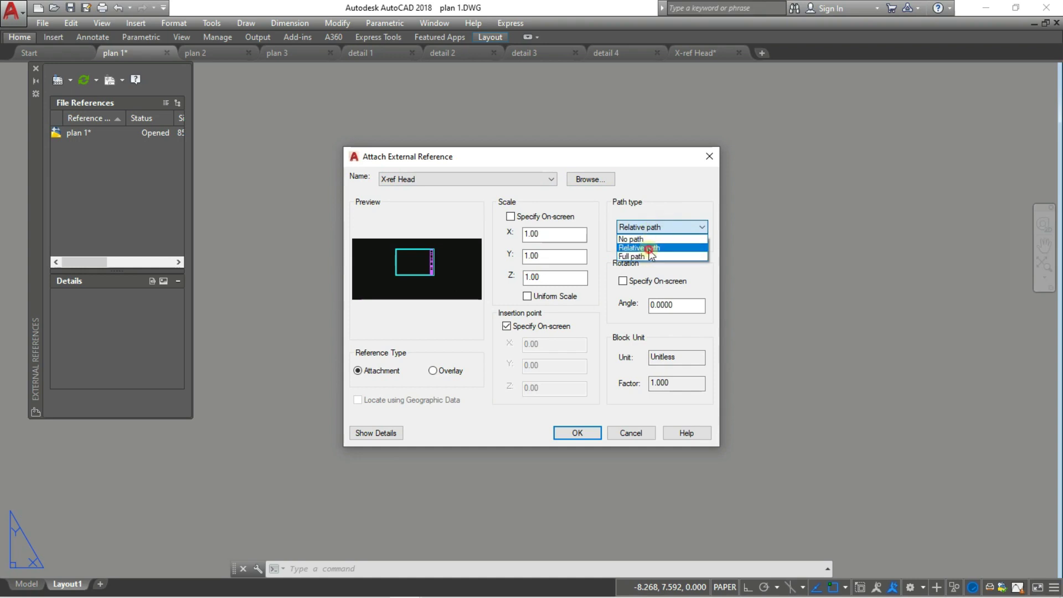
click(587, 434)
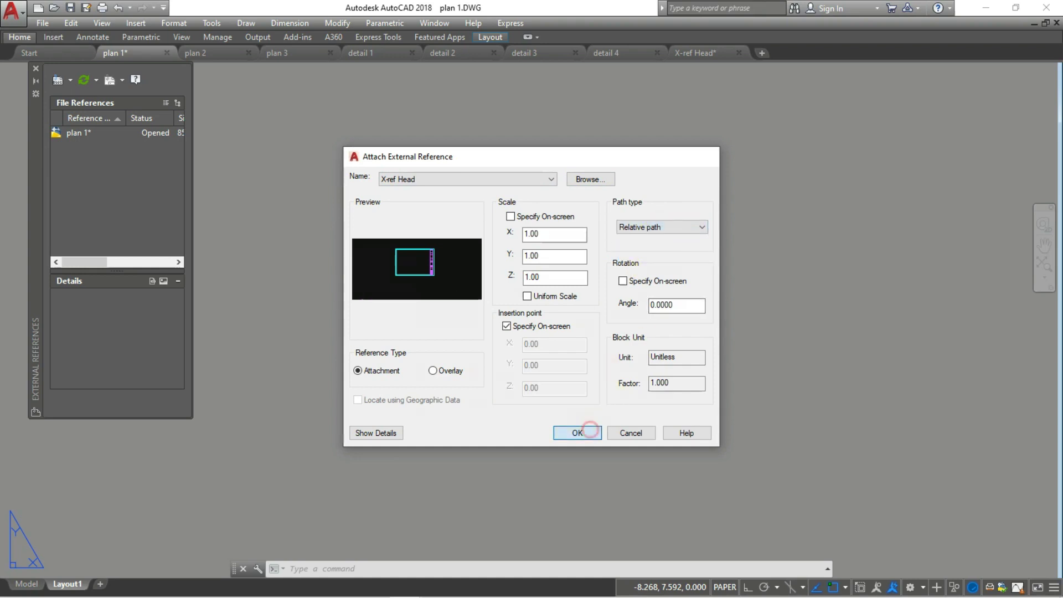
- Insert the X-ref Head title frame at insertion point 0,0
scroll(488, 388, up, 3)
scroll(489, 389, up, 3)
scroll(380, 385, down, 2)
text(0)
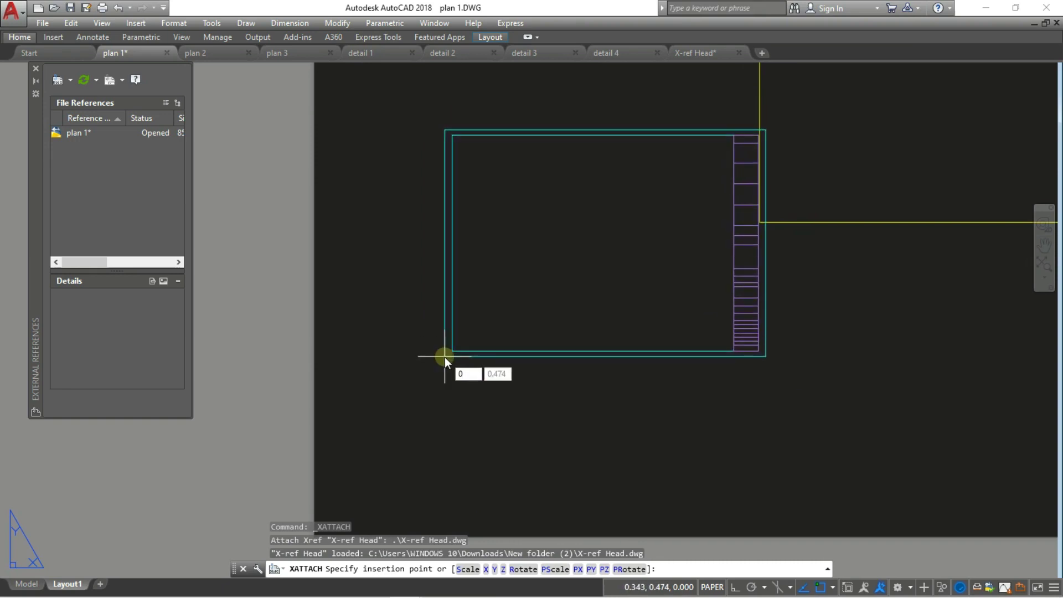
key(Tab)
text(0)
key(Return)
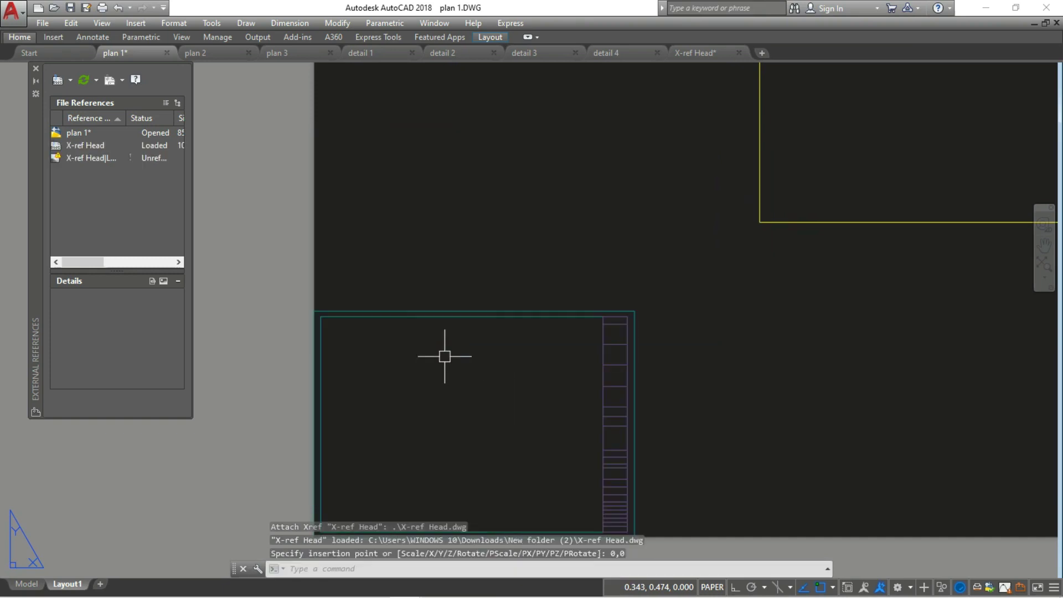
- Select and zoom around the inserted frame to check its lower-left corner
scroll(444, 356, down, 2)
scroll(465, 340, up, 5)
click(458, 319)
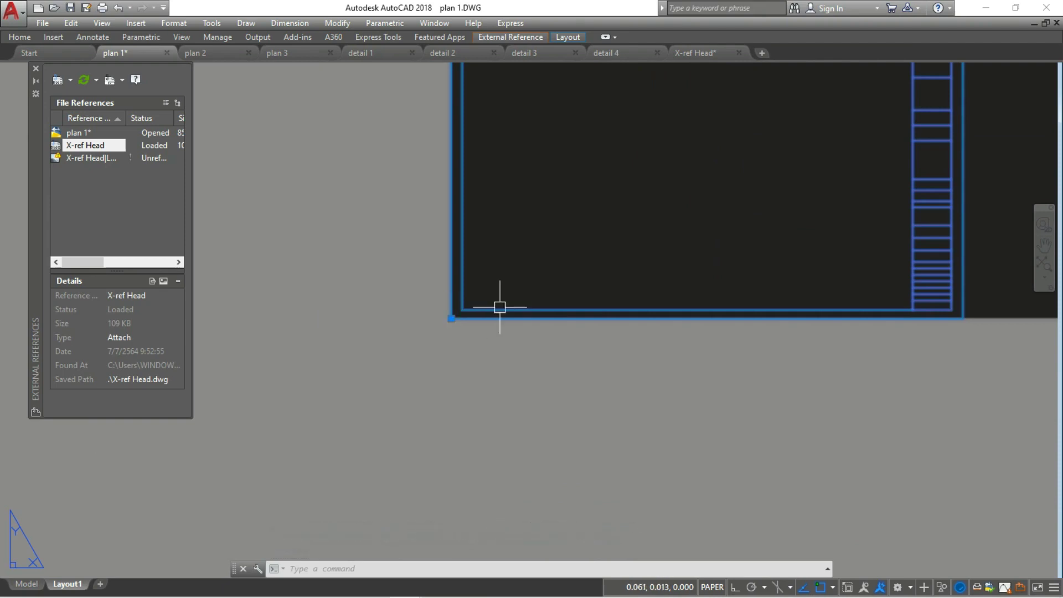
scroll(498, 304, down, 3)
key(Escape)
middle_click(554, 288)
middle_click(554, 288)
scroll(609, 274, down, 4)
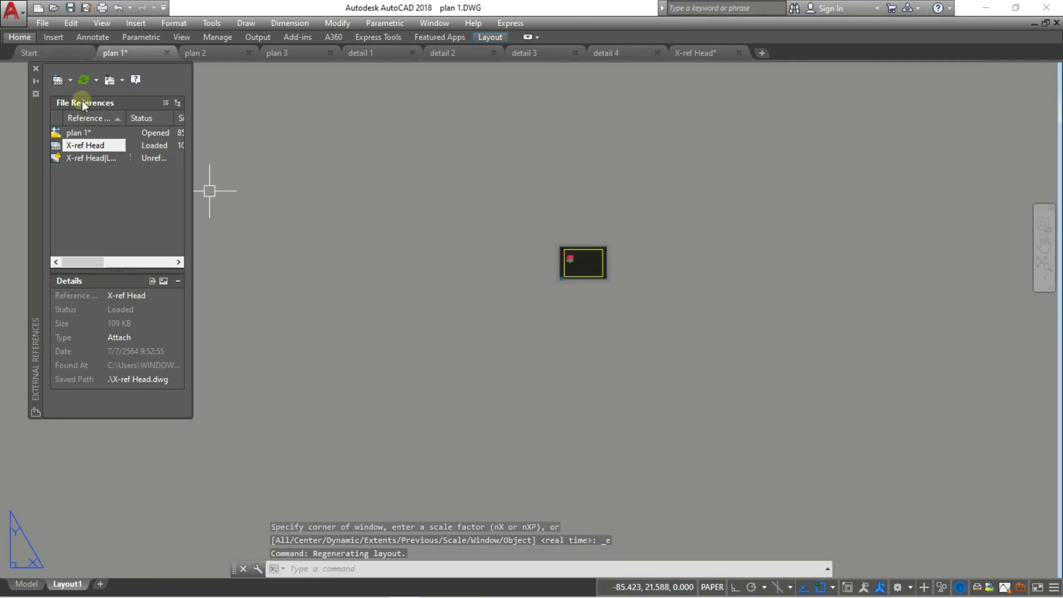
- Put the plan 1 viewport on the DEFPOINTS layer
click(35, 68)
scroll(629, 260, down, 3)
scroll(630, 259, up, 3)
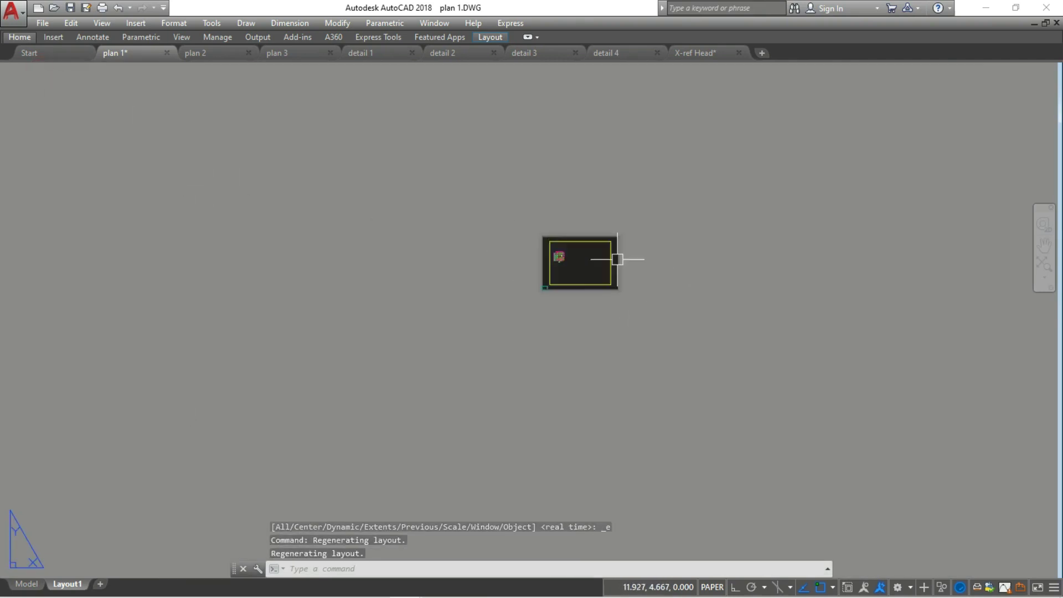
scroll(618, 257, up, 3)
scroll(555, 257, down, 2)
middle_drag(437, 297, 641, 324)
scroll(641, 325, up, 2)
click(629, 334)
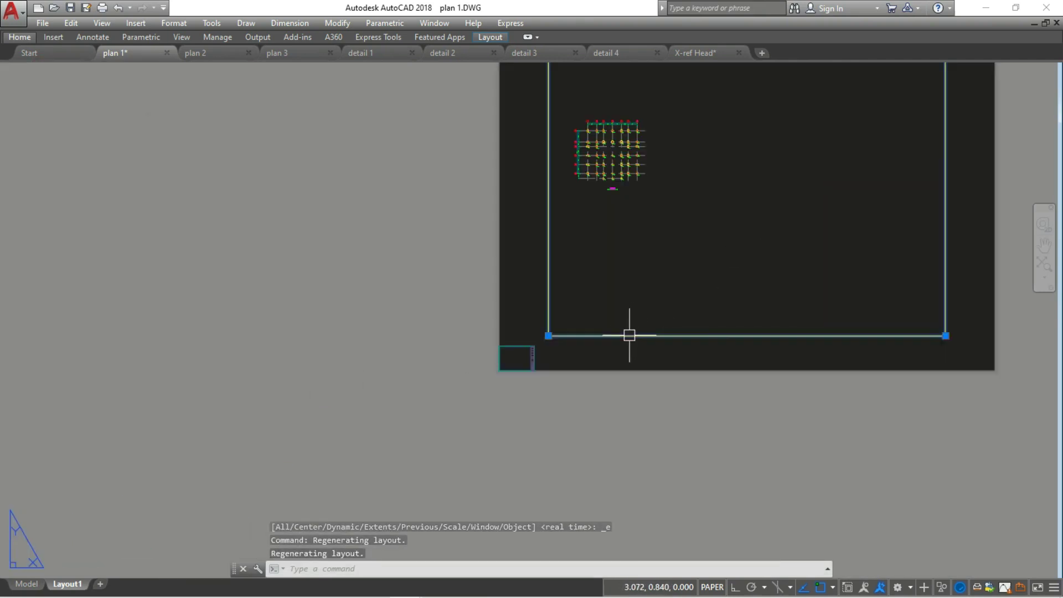
click(19, 37)
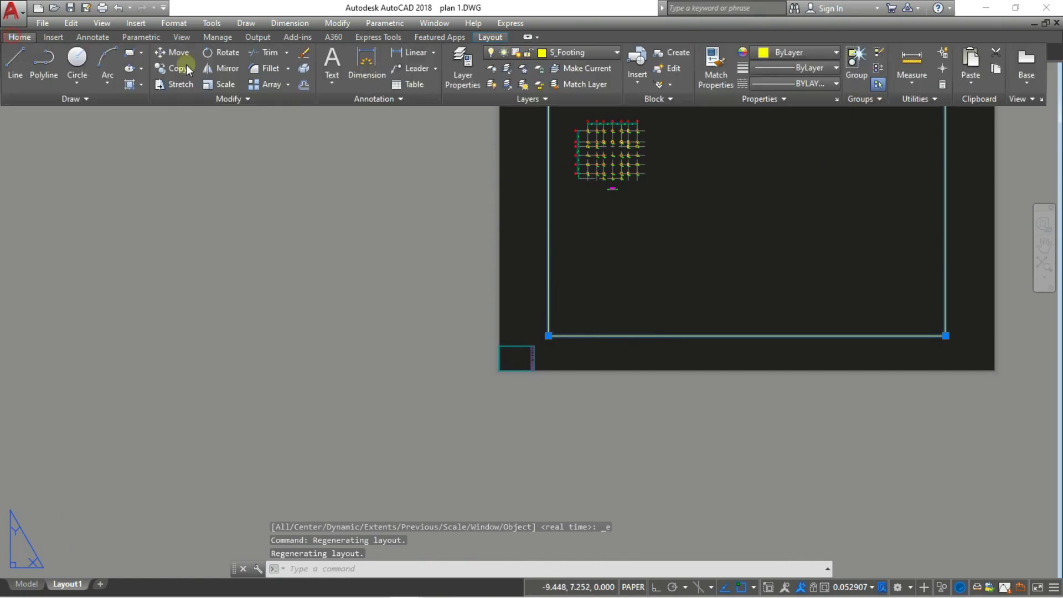
click(578, 53)
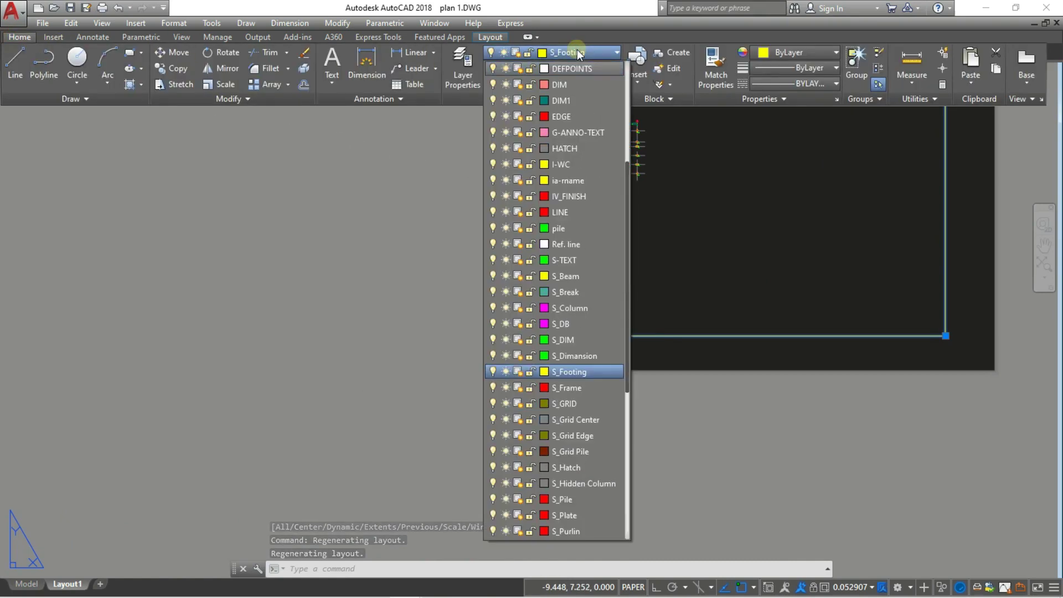
click(573, 69)
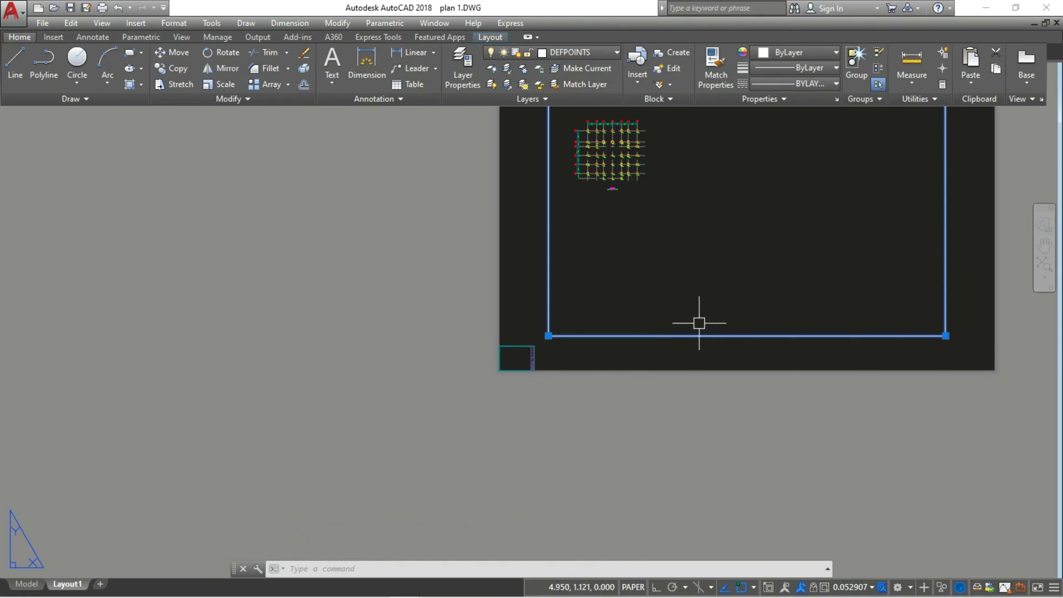
- Stretch the viewport's lower-left and top-right corners to the paper's corners
click(548, 336)
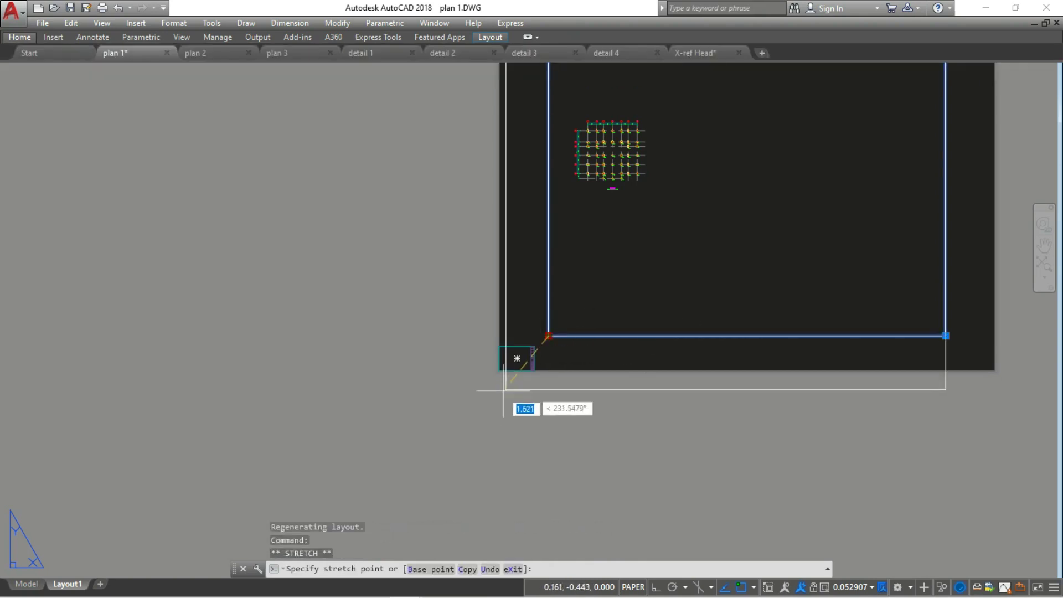
scroll(499, 349, up, 5)
click(543, 332)
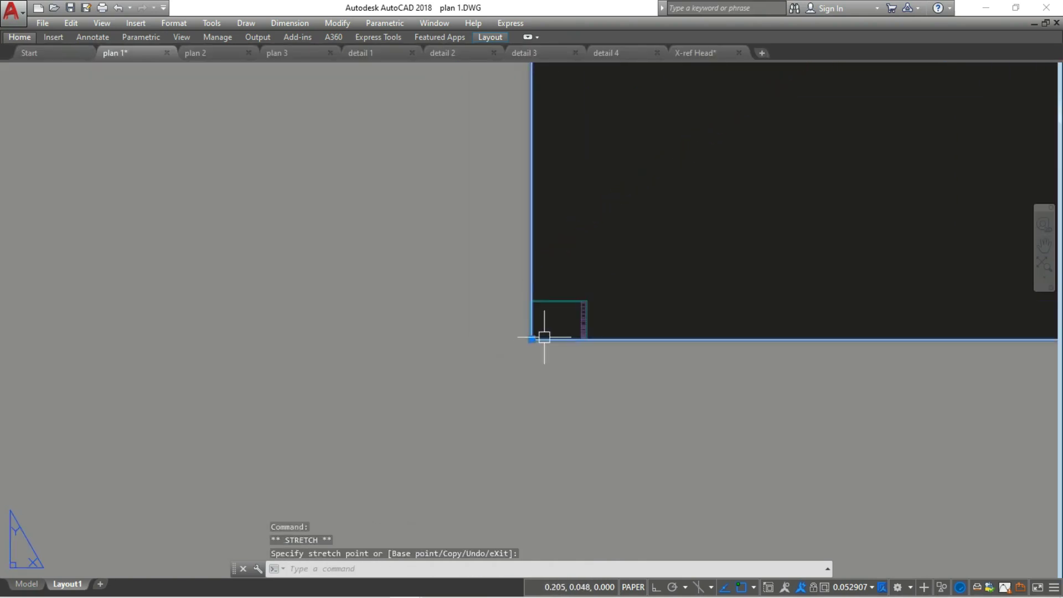
scroll(541, 334, down, 4)
click(817, 142)
scroll(546, 317, up, 5)
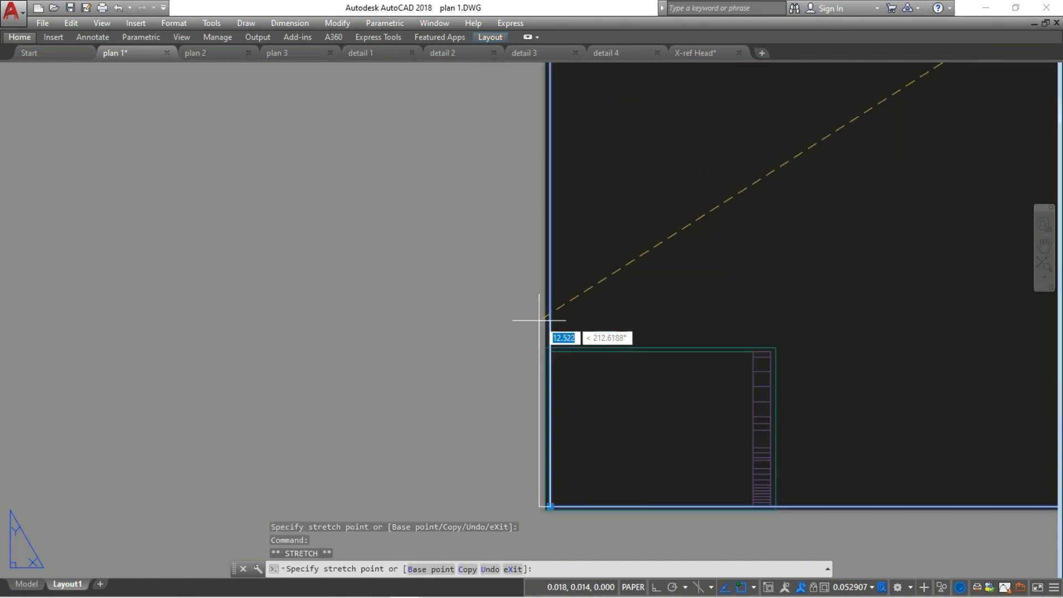
scroll(759, 333, up, 3)
click(787, 335)
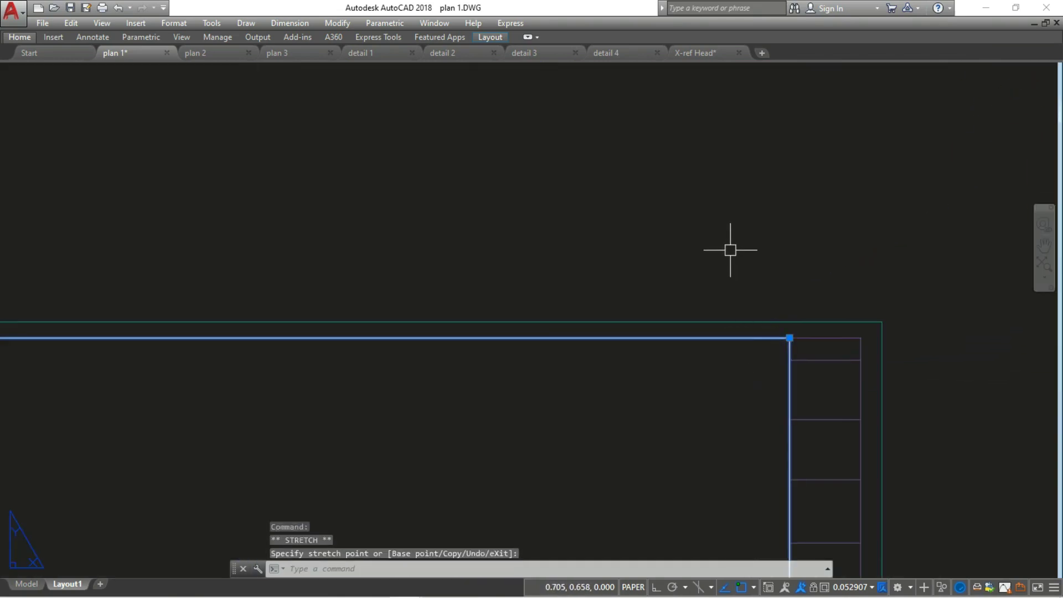
- Zoom to the whole sheet to inspect the resized viewport inside the frame
middle_click(731, 247)
middle_click(731, 247)
scroll(527, 268, down, 3)
scroll(658, 253, down, 3)
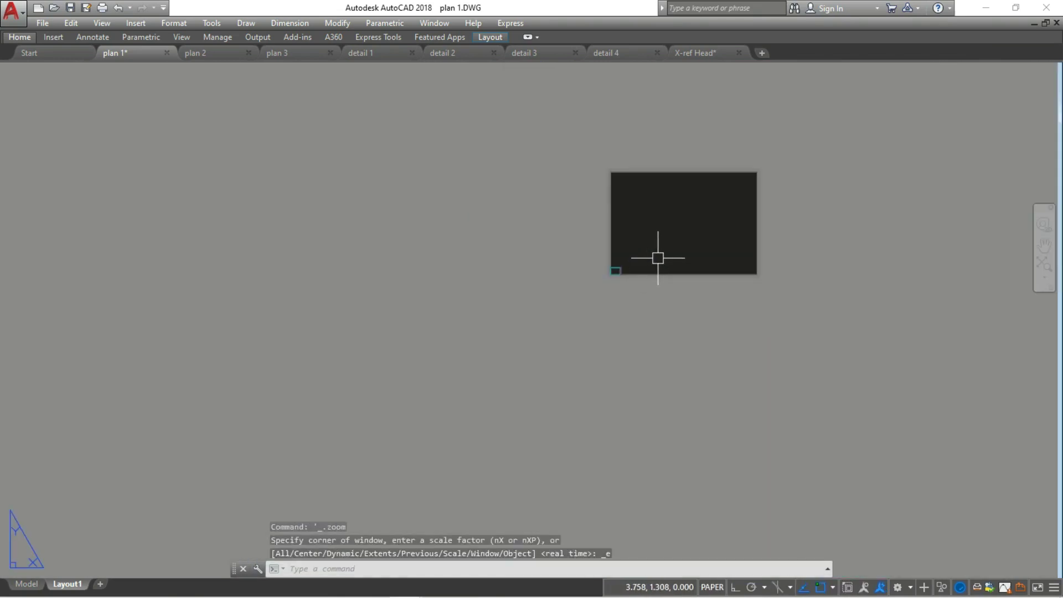
scroll(665, 239, up, 2)
scroll(665, 239, up, 2)
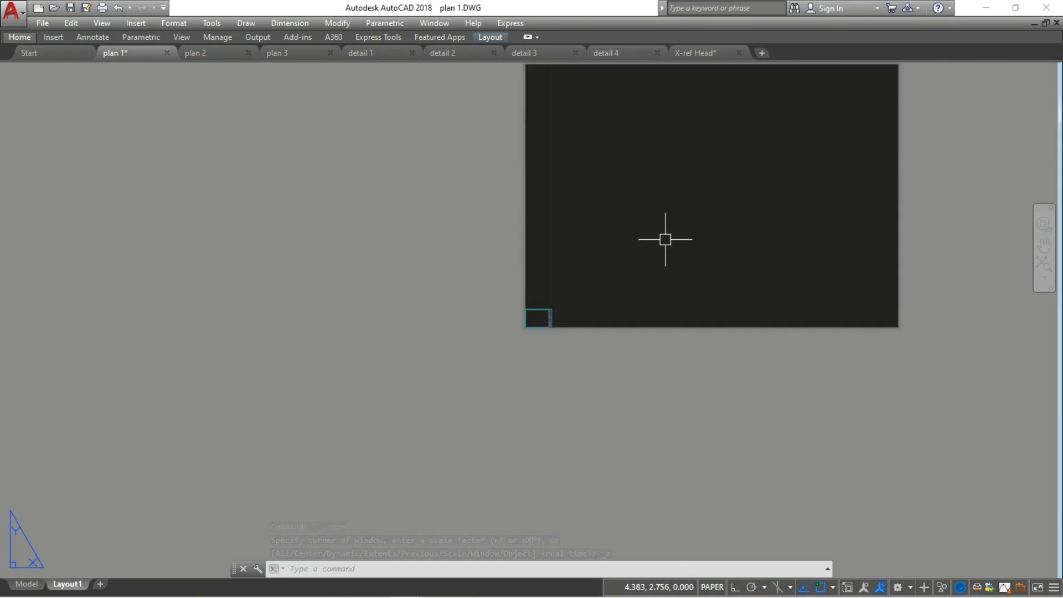
scroll(534, 323, up, 6)
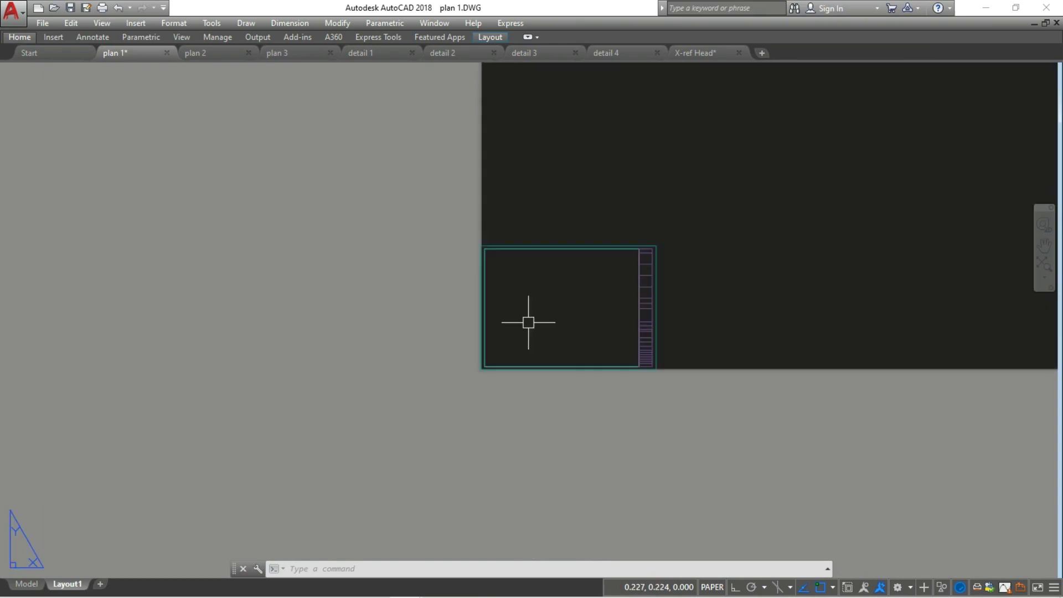
scroll(558, 305, up, 4)
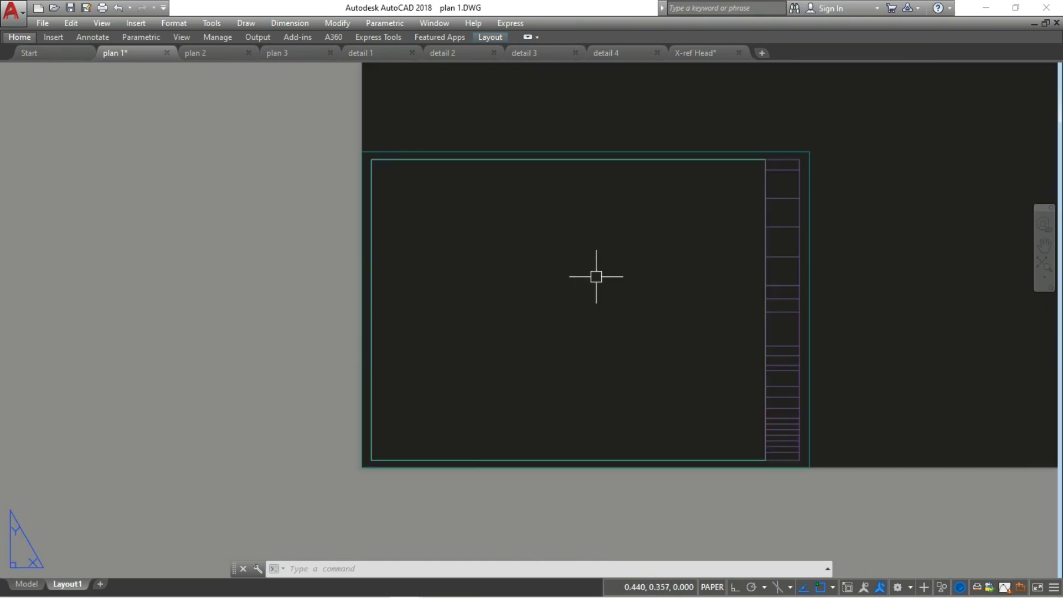
- Modify Layout1's page setup to use the DWG To PDF.pc3 plotter
right_click(76, 583)
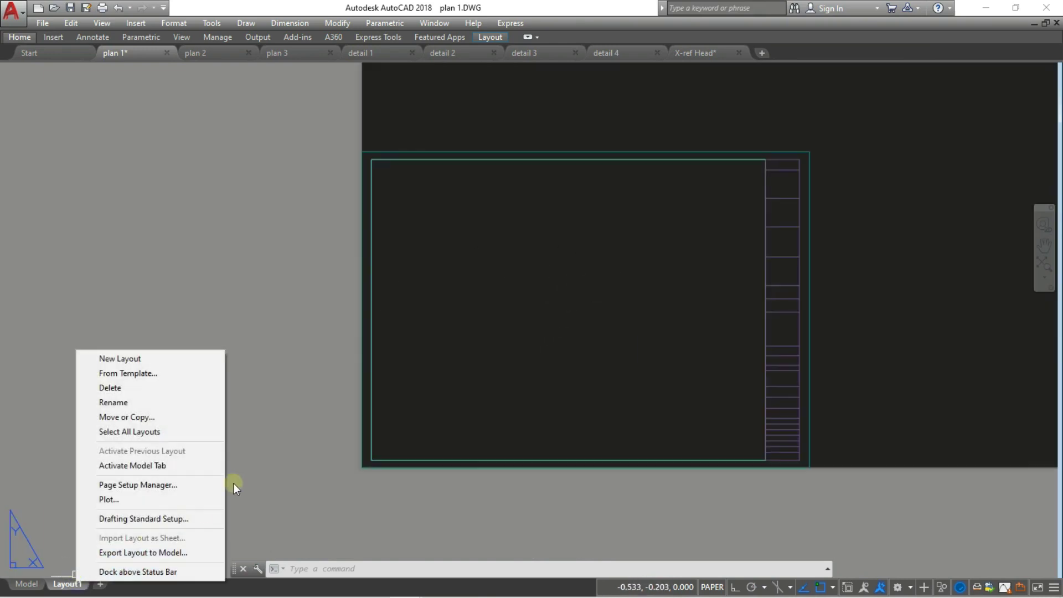
click(197, 489)
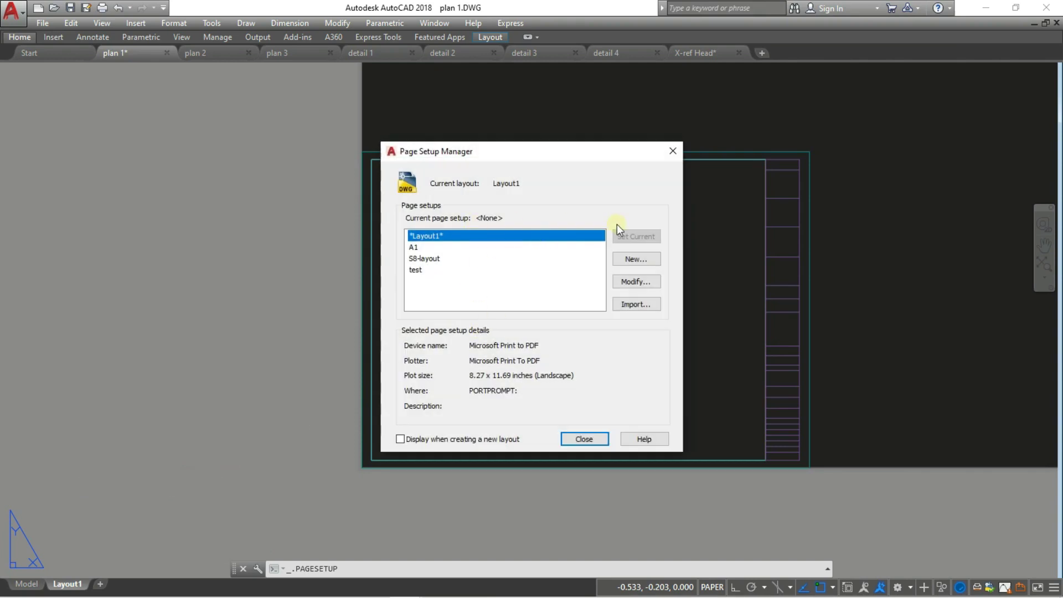
click(654, 285)
click(494, 208)
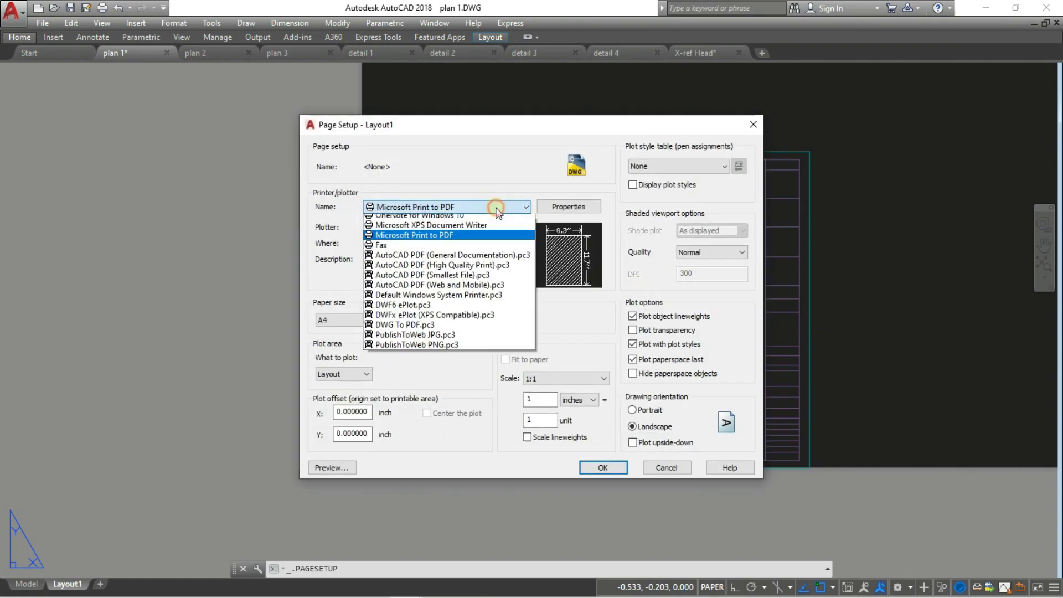
click(435, 349)
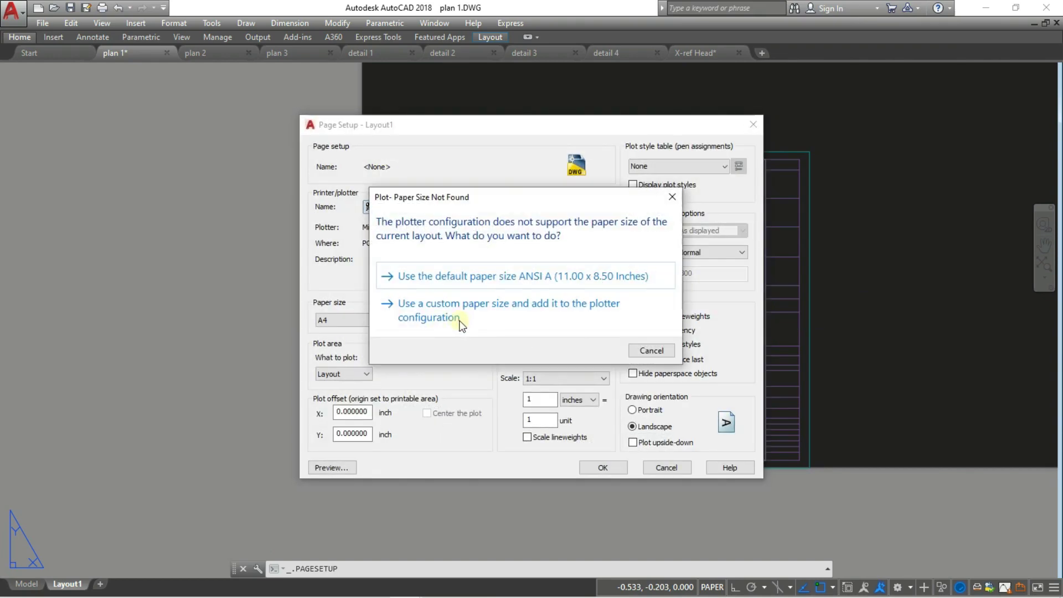
- Change the paper size to ISO full bleed A1
click(547, 283)
click(476, 324)
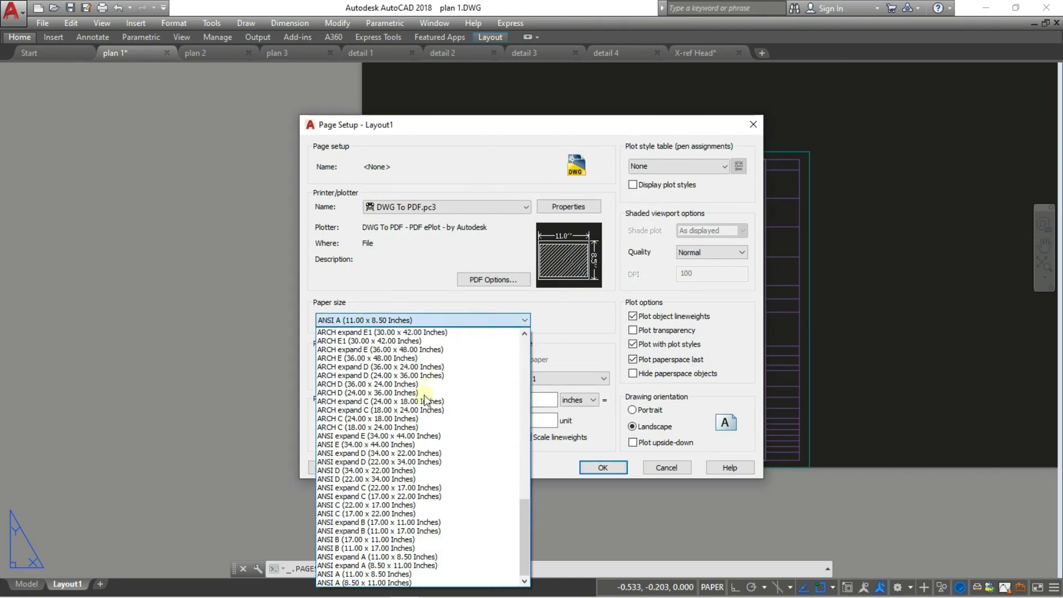
scroll(427, 407, up, 5)
scroll(427, 407, up, 5)
scroll(421, 399, up, 3)
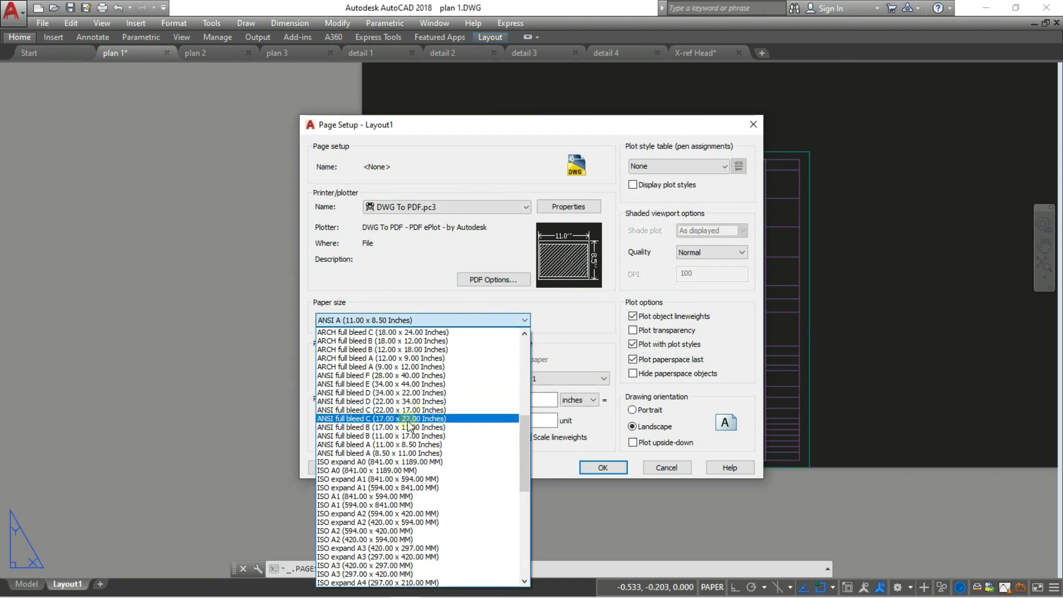
scroll(408, 432, up, 1)
scroll(408, 432, up, 2)
scroll(408, 432, up, 1)
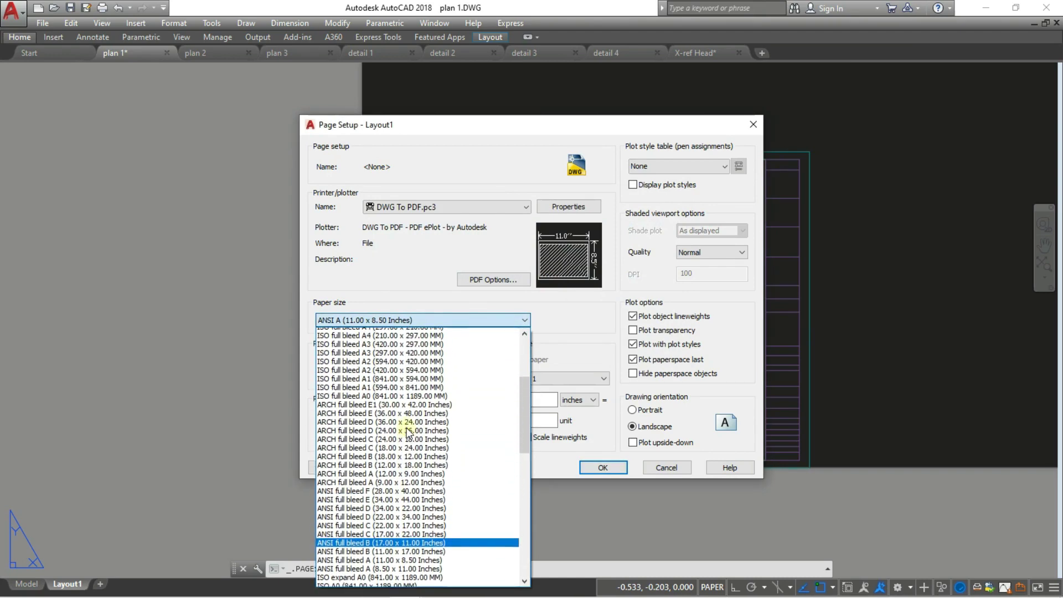
scroll(413, 416, up, 1)
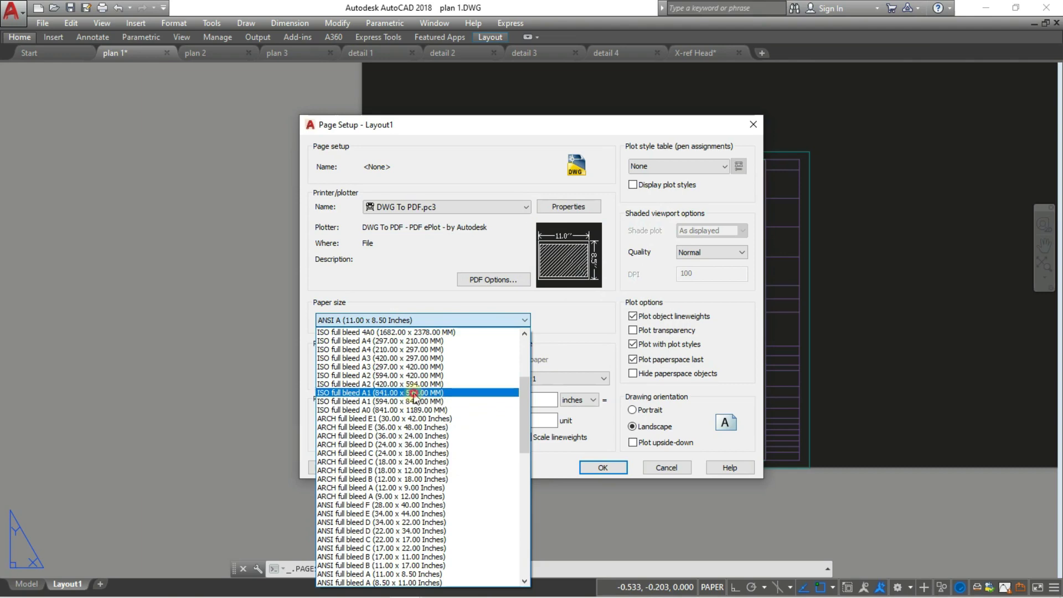
click(411, 393)
- Set the plot area to a window from the sheet's lower-left to upper-right corner
click(357, 375)
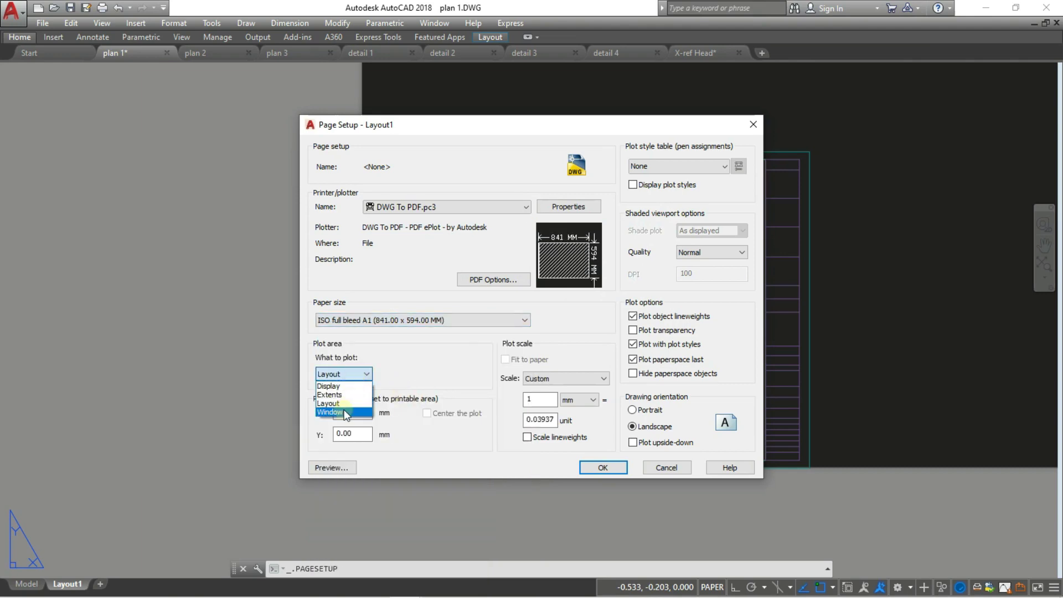
click(338, 411)
scroll(371, 471, up, 2)
click(371, 470)
scroll(371, 471, down, 2)
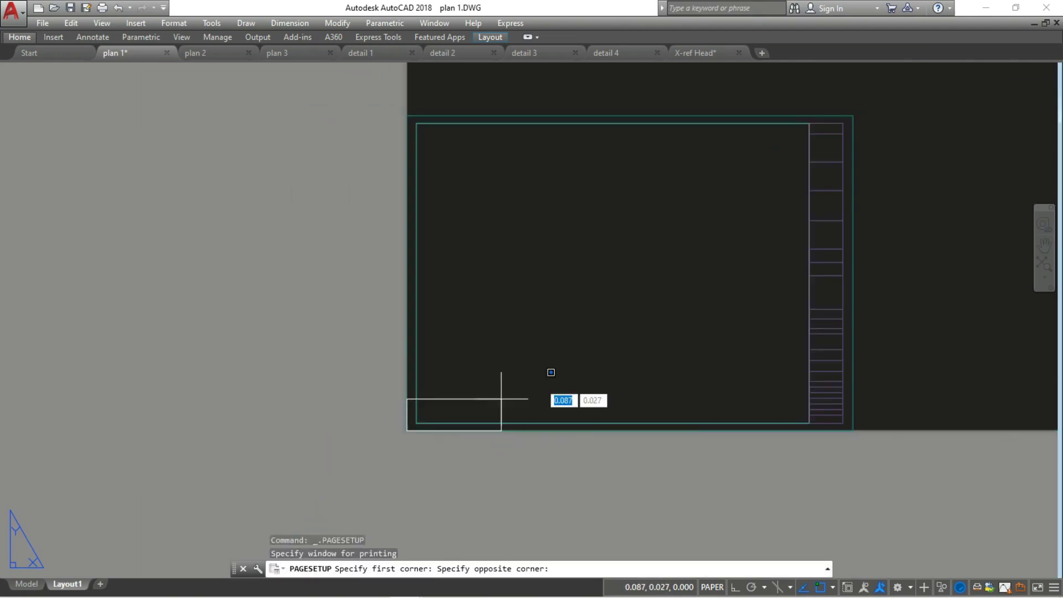
click(854, 116)
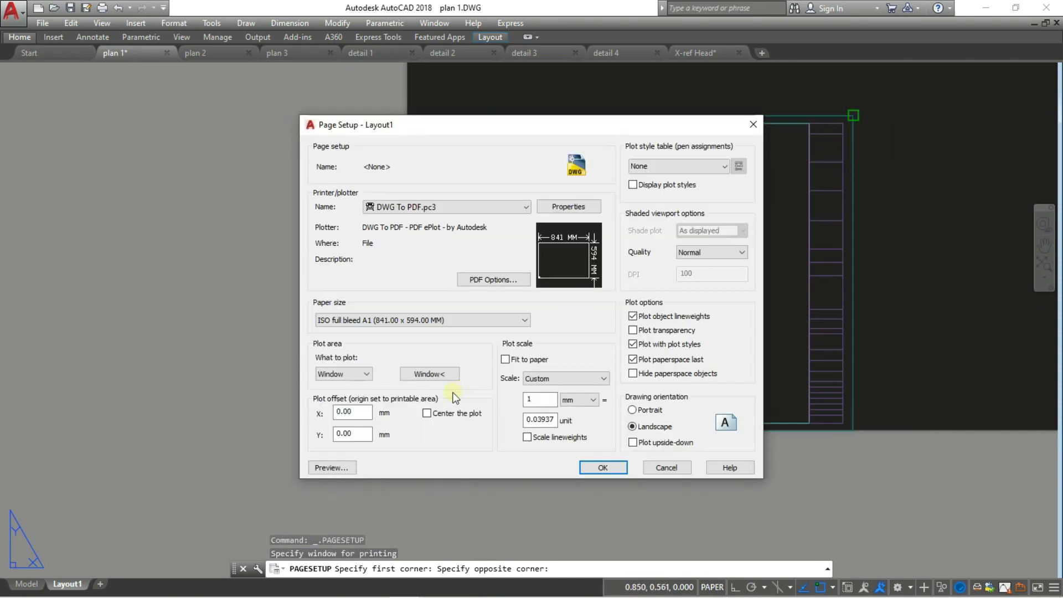
- Center the plot, use a custom scale with Grayscale.ctb, and apply the setup
click(427, 415)
click(506, 360)
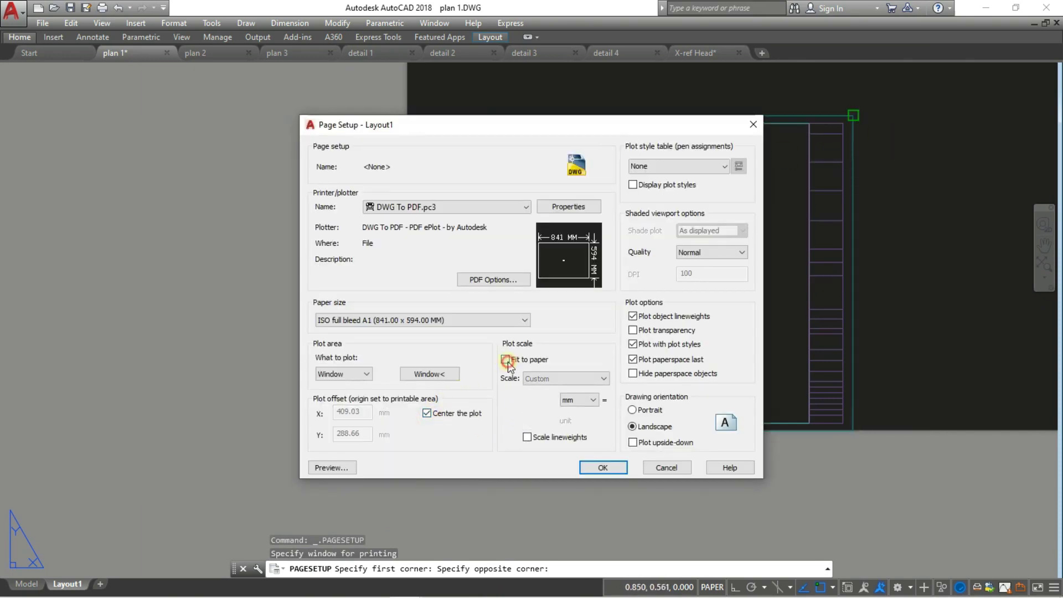
click(505, 360)
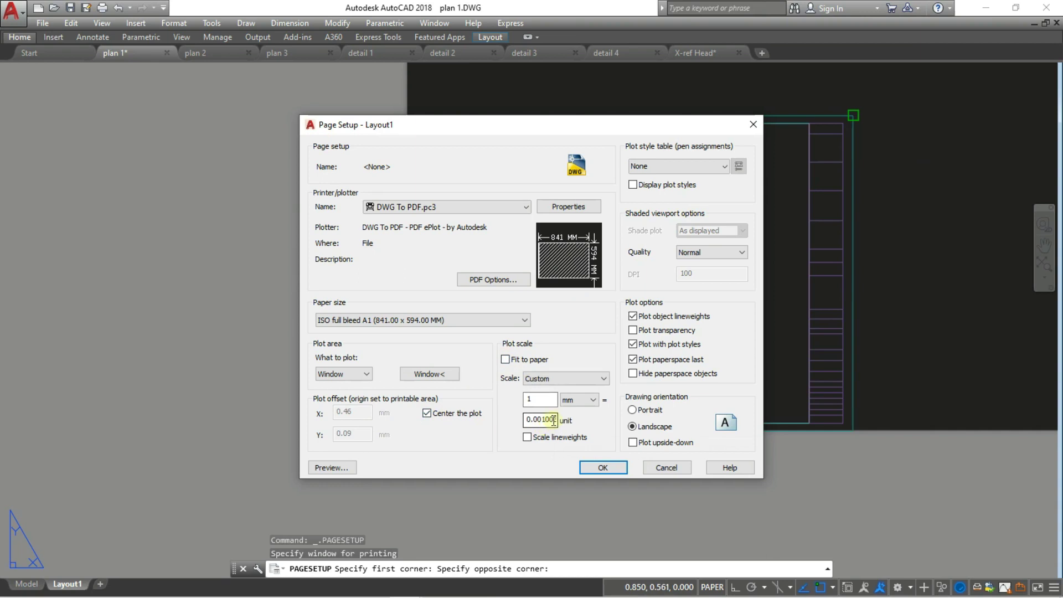
drag(554, 421, 576, 422)
click(727, 166)
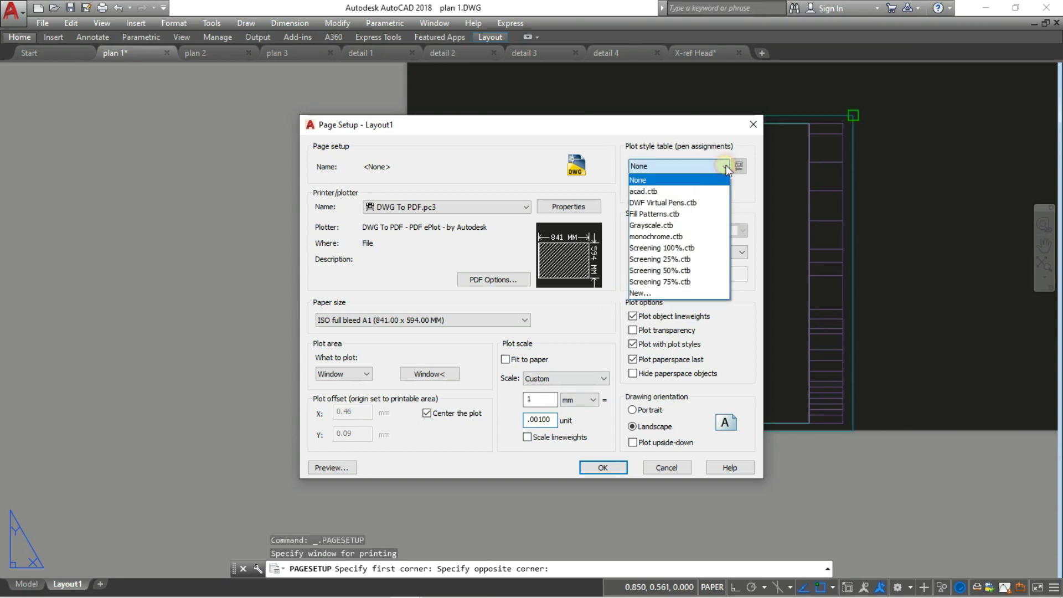
click(670, 227)
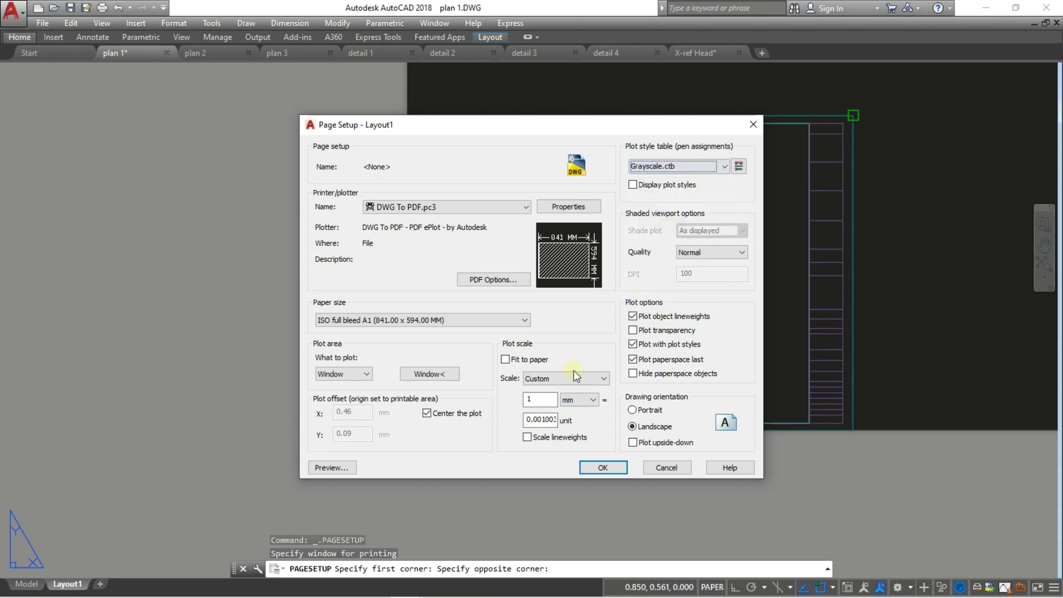
click(550, 420)
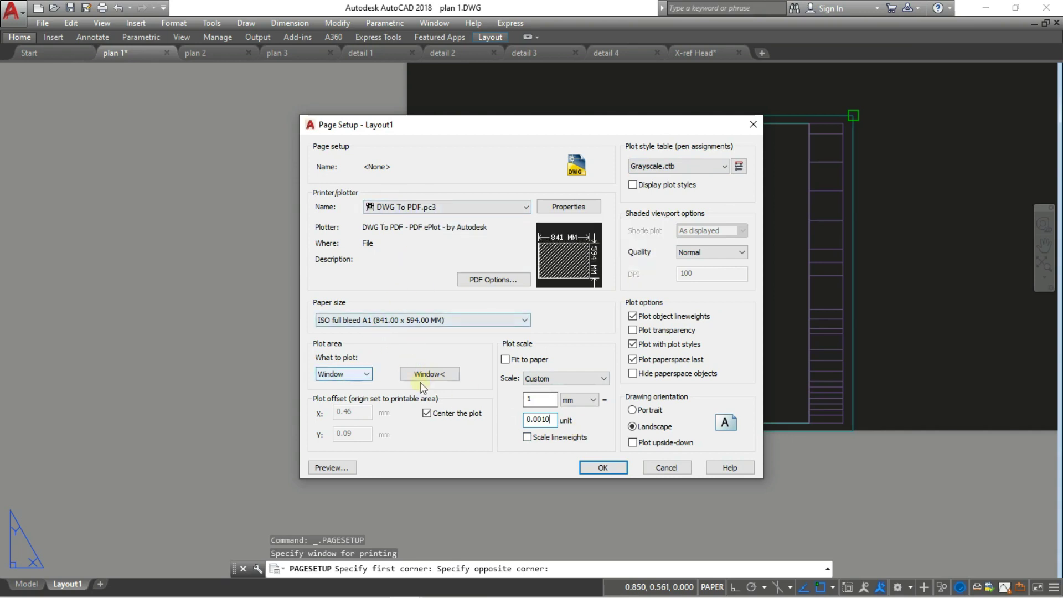
click(603, 469)
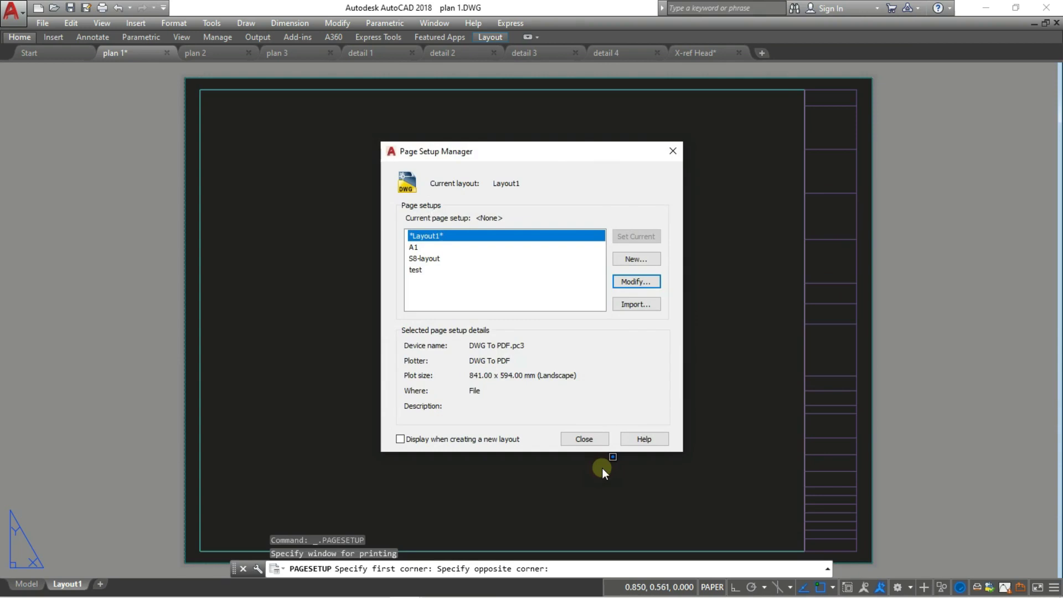
- Close the page setup manager and preview Layout1 in the Plot dialog
click(587, 438)
scroll(603, 354, down, 4)
scroll(604, 354, up, 2)
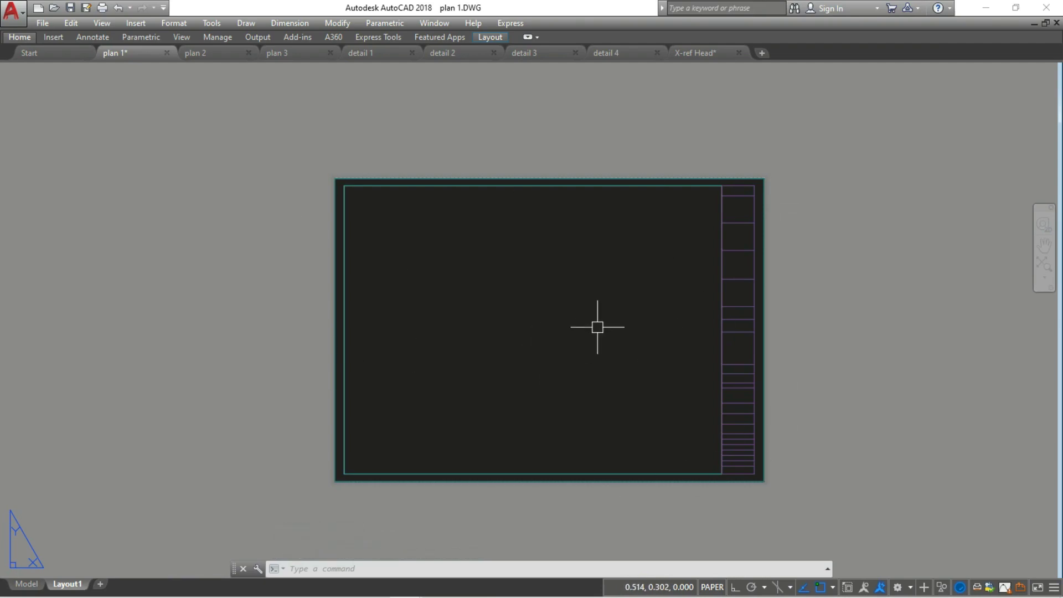
key(ctrl+p)
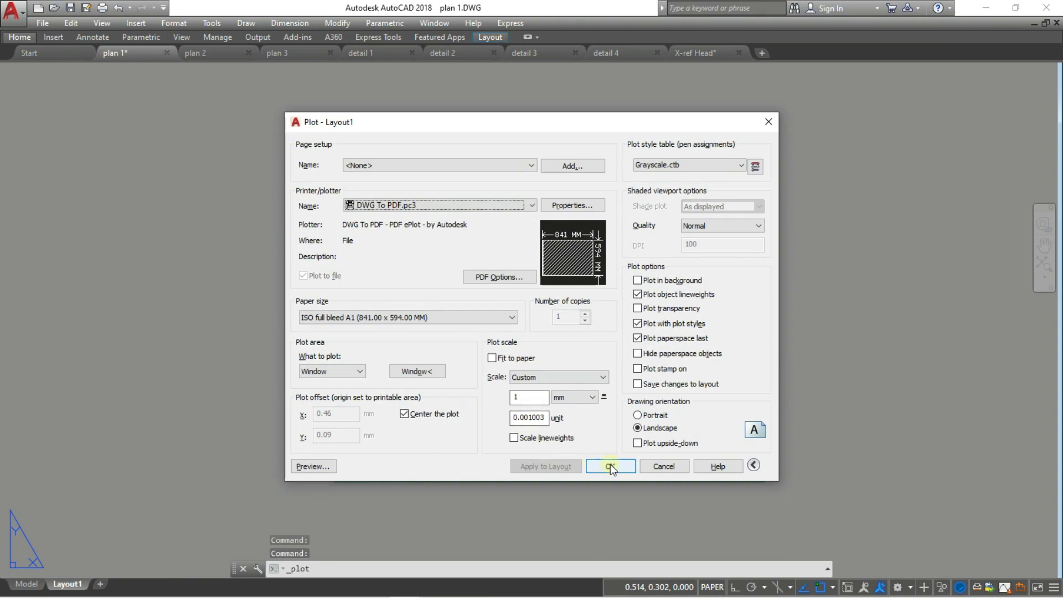
click(315, 471)
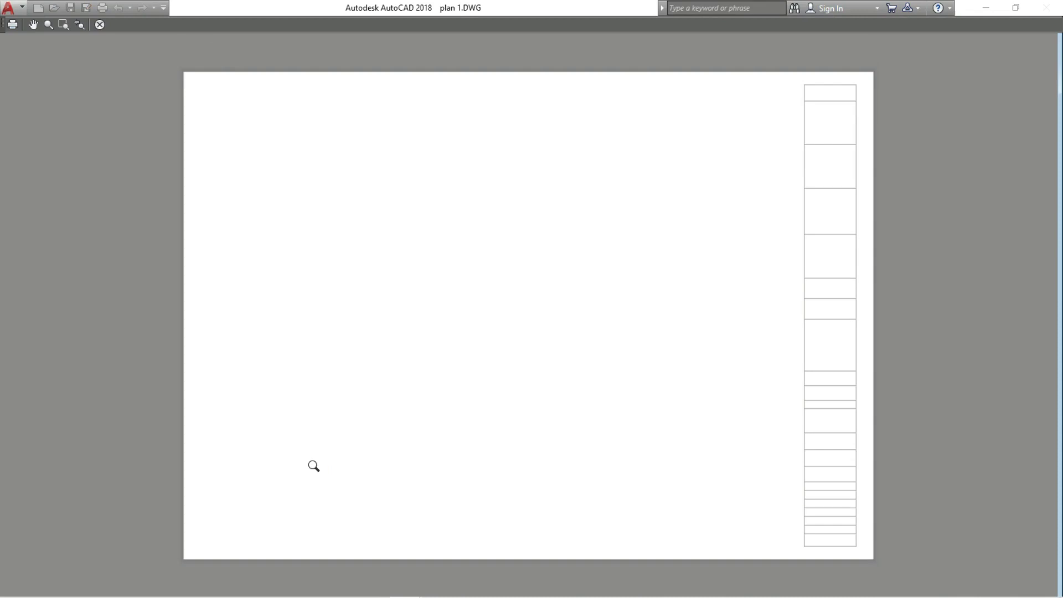
key(Escape)
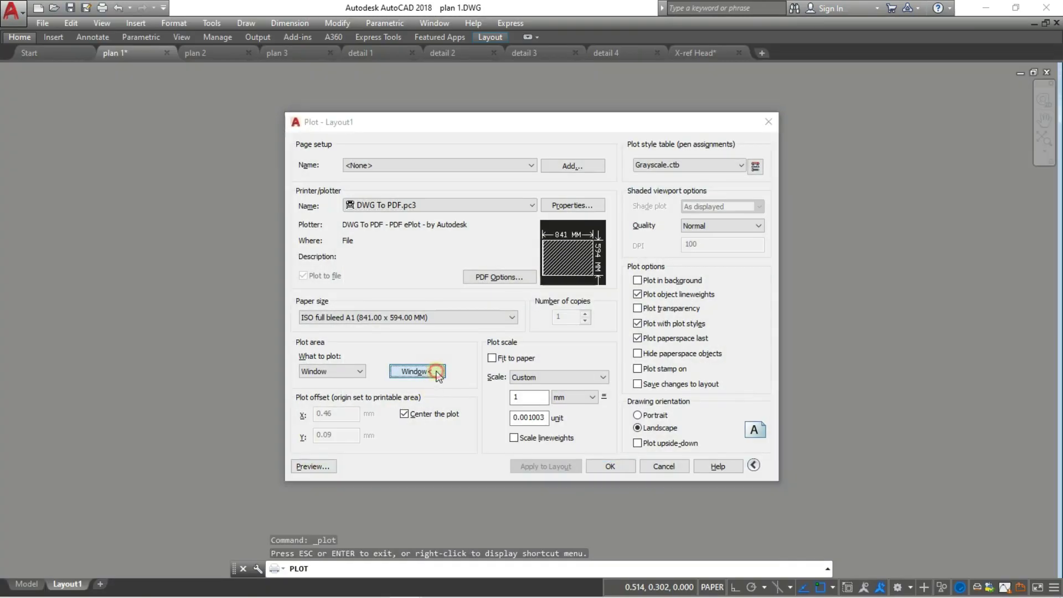
- Preview the plot once more, then close the Plot dialog back to Layout1
click(435, 371)
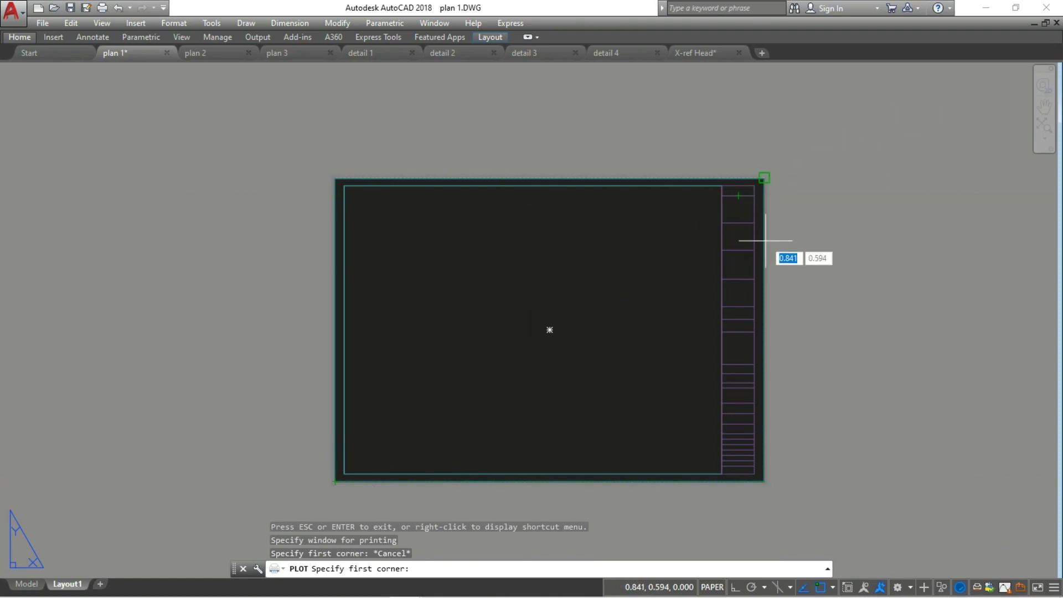
key(Escape)
click(315, 470)
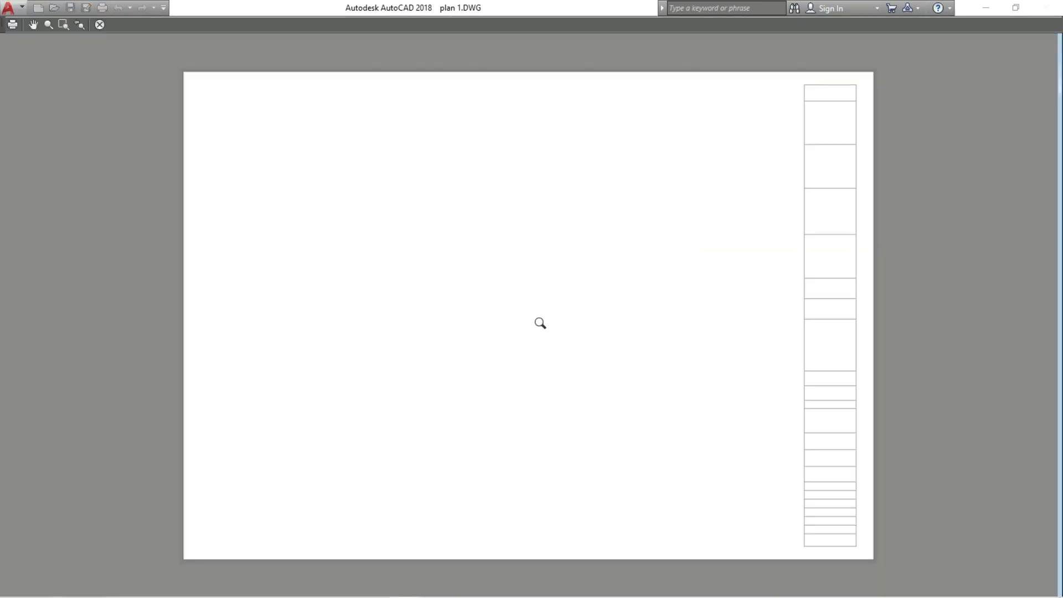
key(Escape)
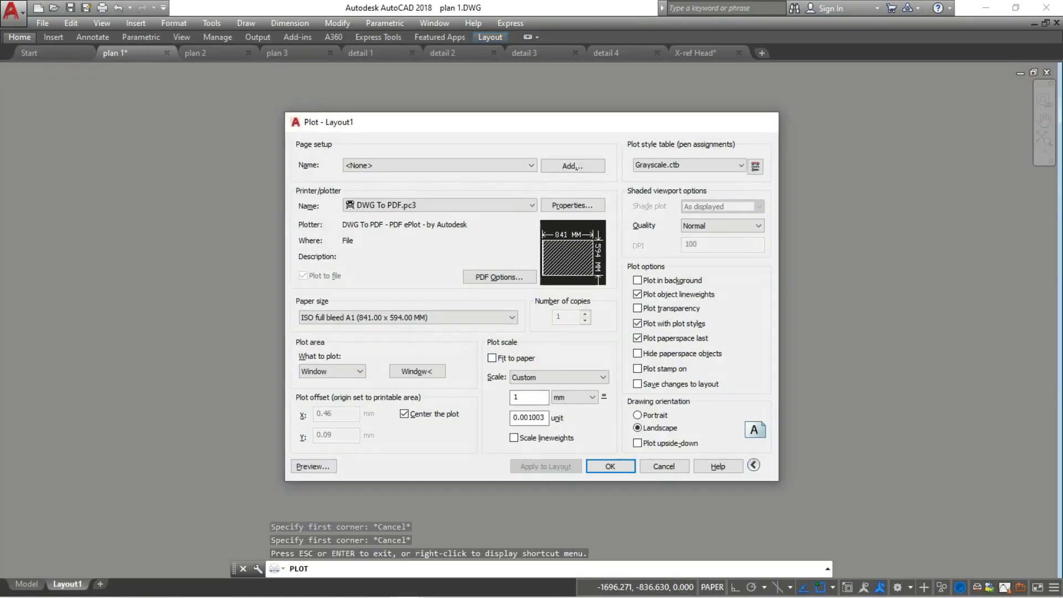
key(Escape)
scroll(653, 325, down, 2)
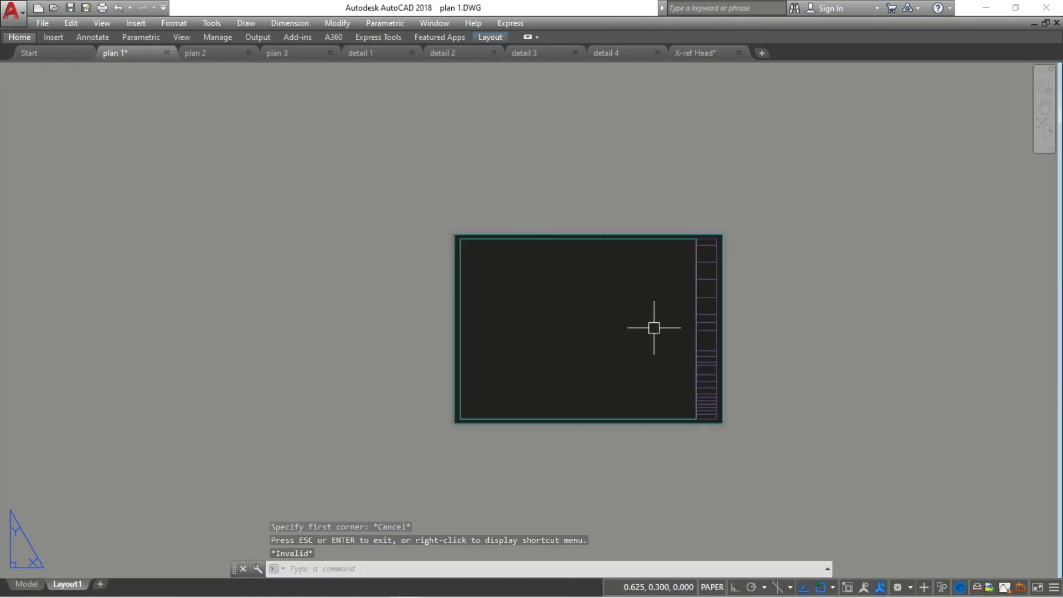
scroll(653, 325, down, 4)
- Send the title block border behind the other objects on the Layout1 sheet
middle_click(653, 325)
middle_click(653, 325)
scroll(654, 327, down, 2)
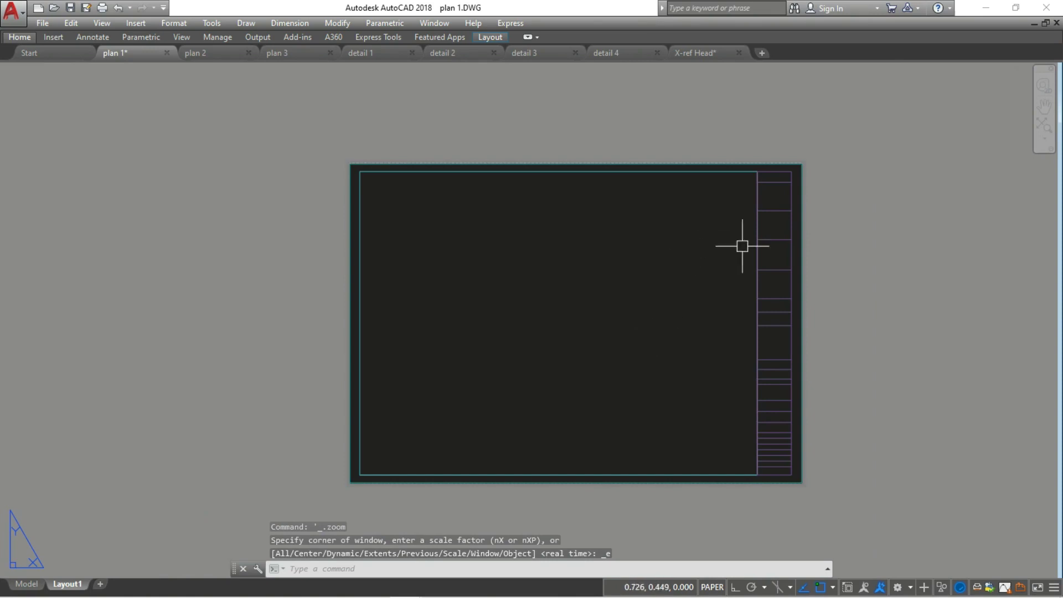
click(784, 239)
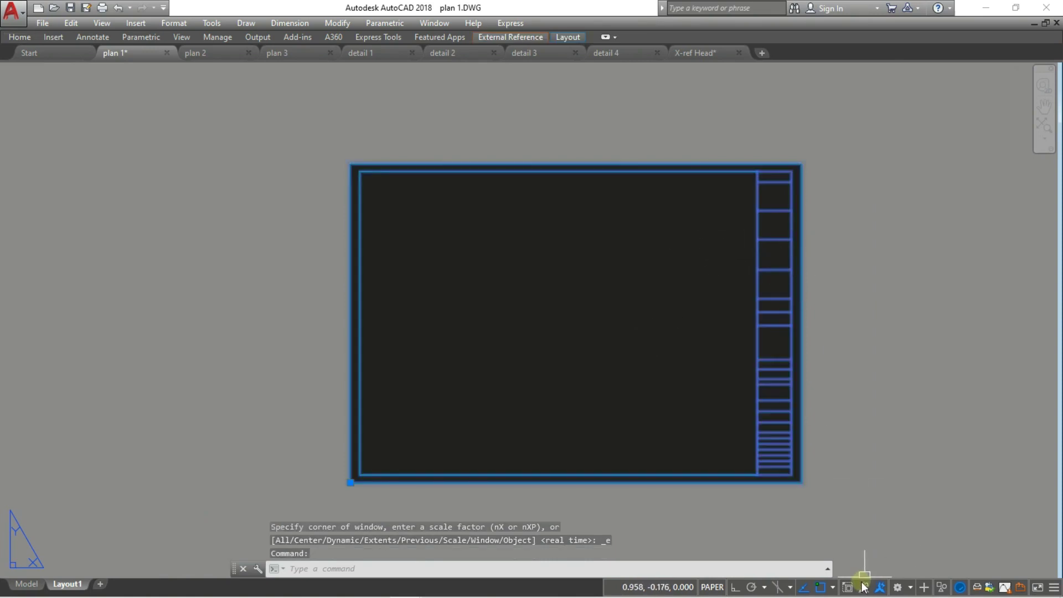
right_click(792, 392)
mouse_move(825, 427)
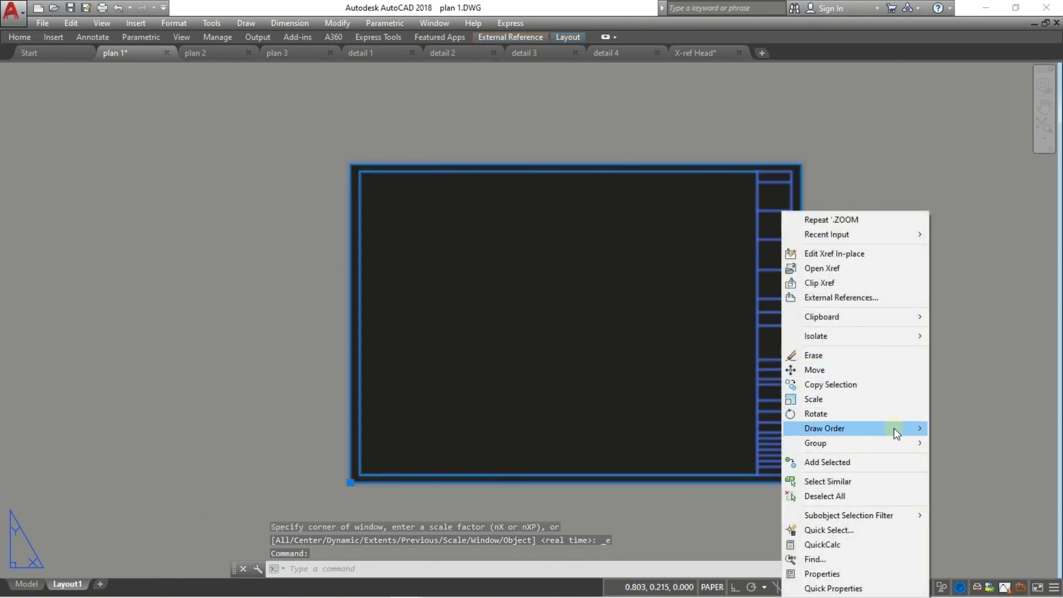
click(944, 444)
key(Escape)
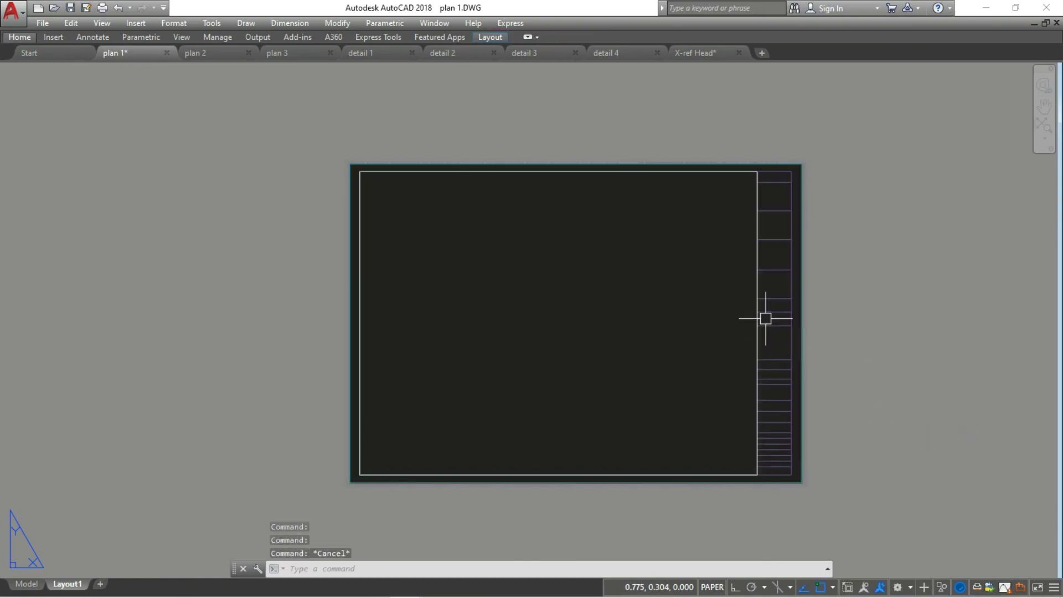
scroll(758, 309, up, 2)
scroll(754, 303, down, 2)
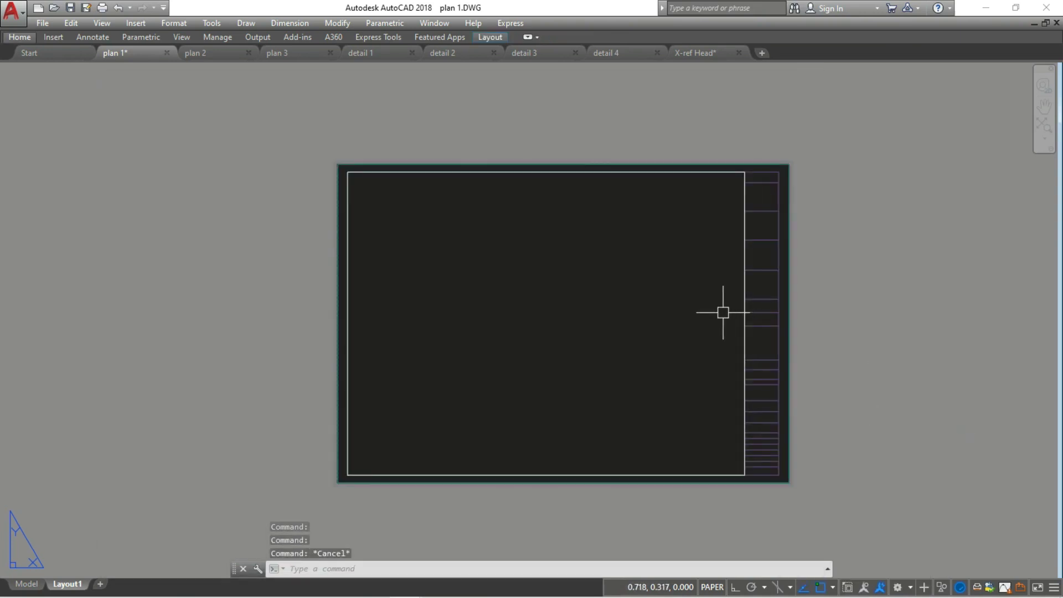
click(746, 293)
key(Escape)
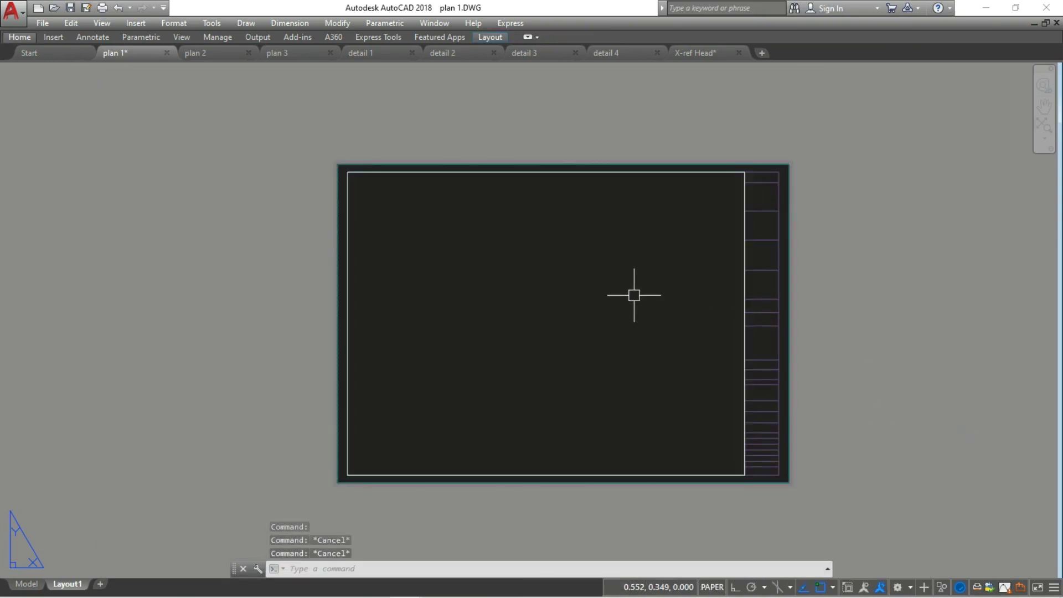
- Activate the viewport with MS and zoom the foundation plan into view
text(ms)
key(Return)
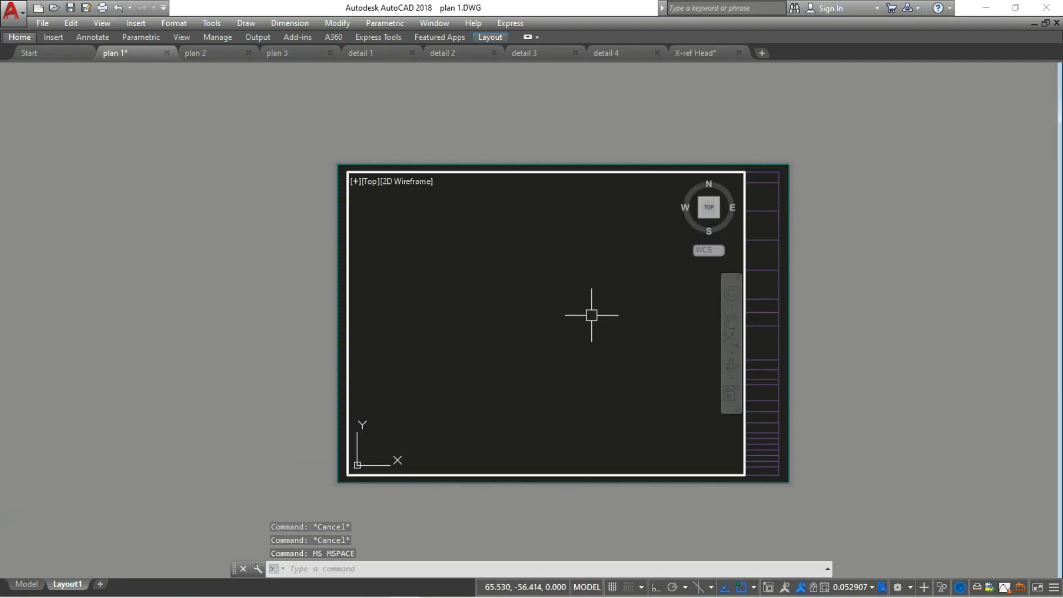
scroll(589, 325, down, 2)
scroll(593, 310, up, 1)
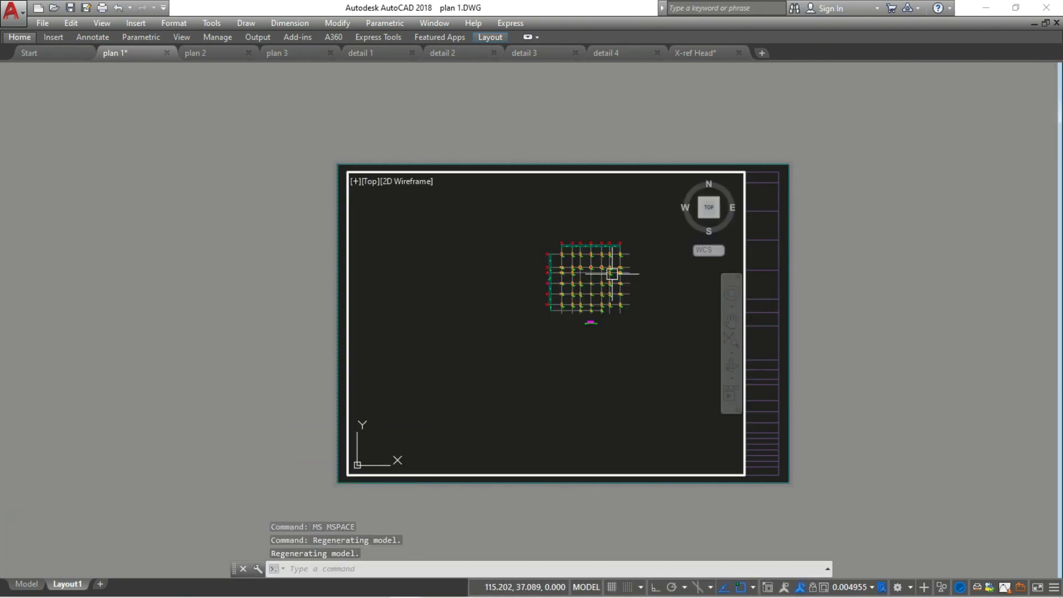
scroll(597, 308, down, 1)
scroll(559, 307, up, 4)
scroll(511, 400, up, 5)
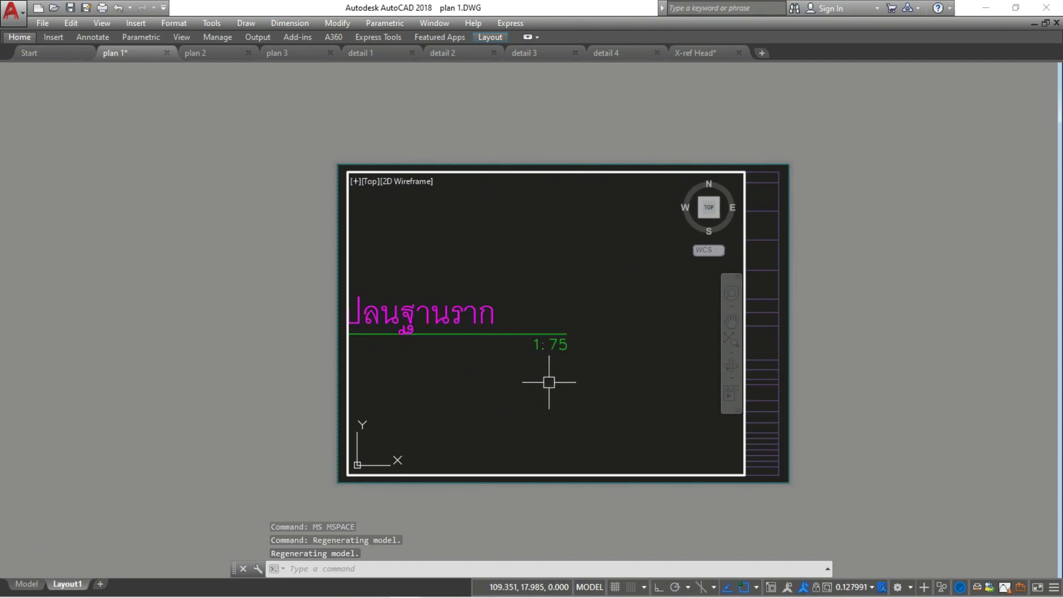
scroll(548, 380, down, 7)
scroll(561, 310, down, 8)
scroll(576, 331, up, 2)
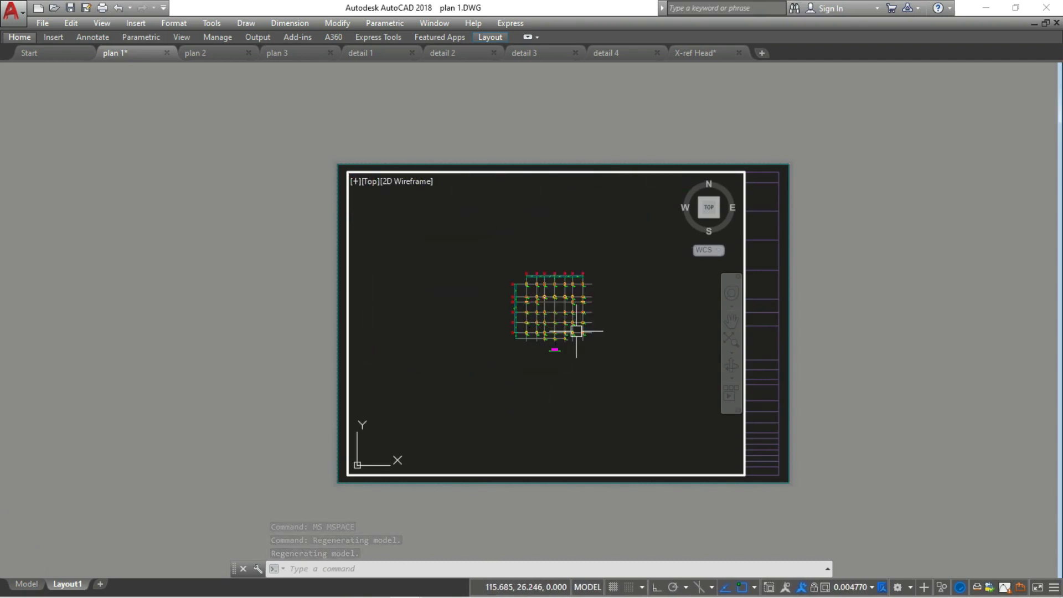
- Return to paper space with PS and set the layout viewport scale to 1:75
text(ps)
key(Return)
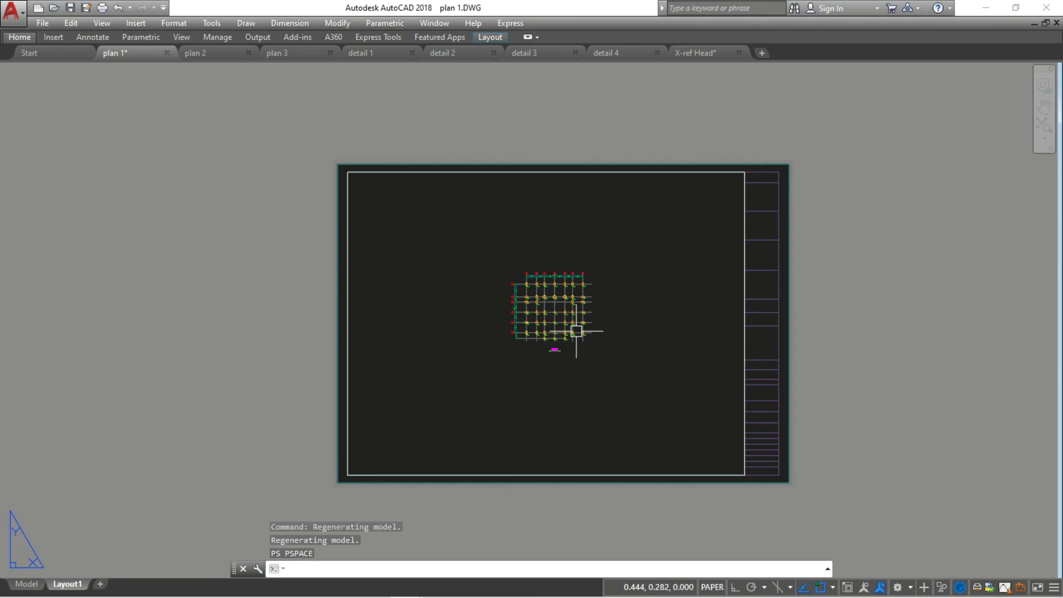
click(745, 248)
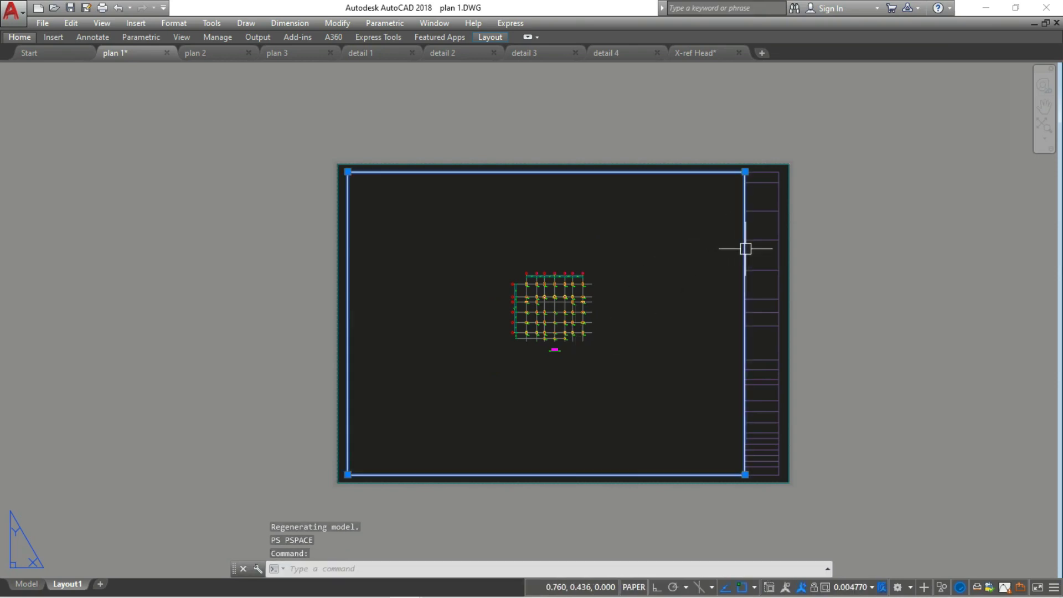
click(864, 587)
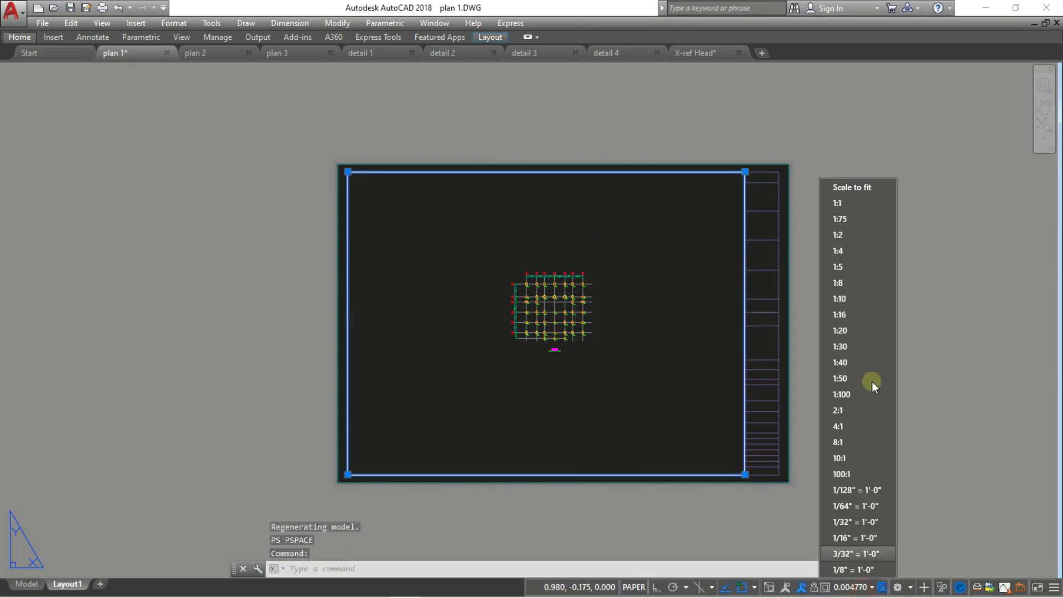
click(865, 219)
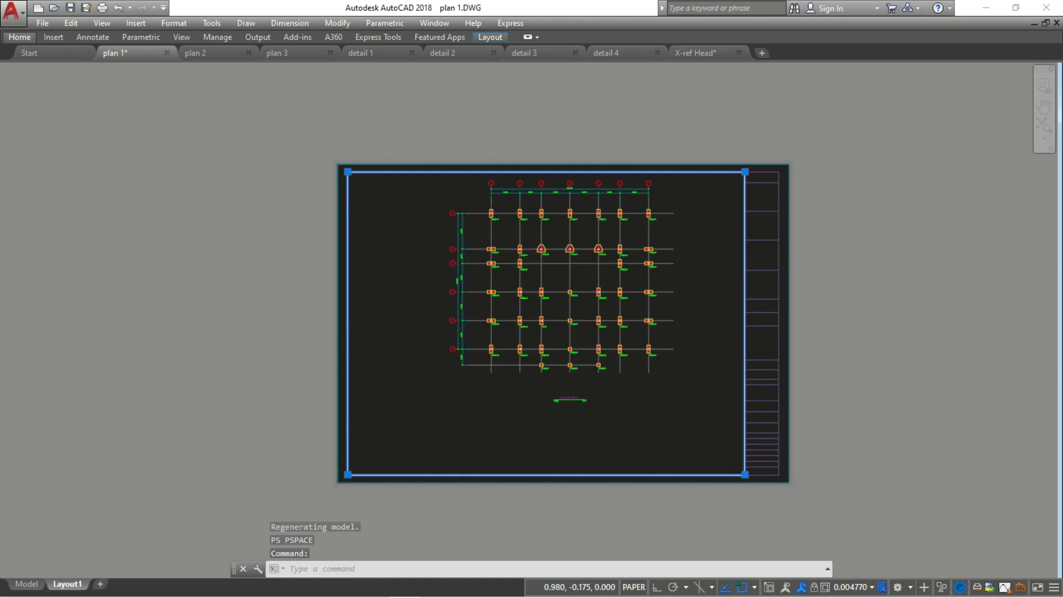
key(Escape)
key(Escape)
key(Escape)
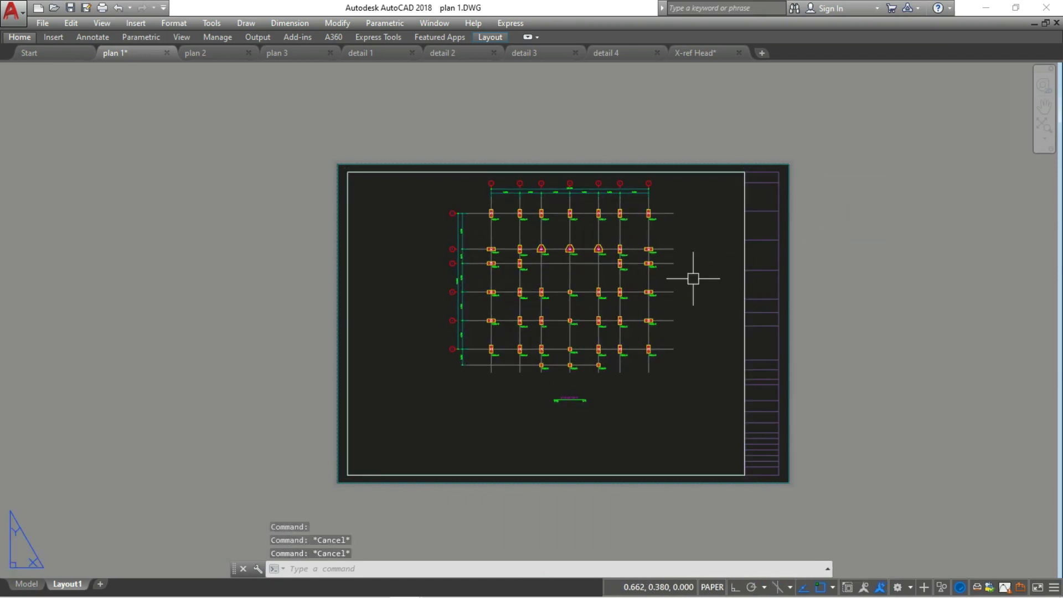
text(rec)
key(Return)
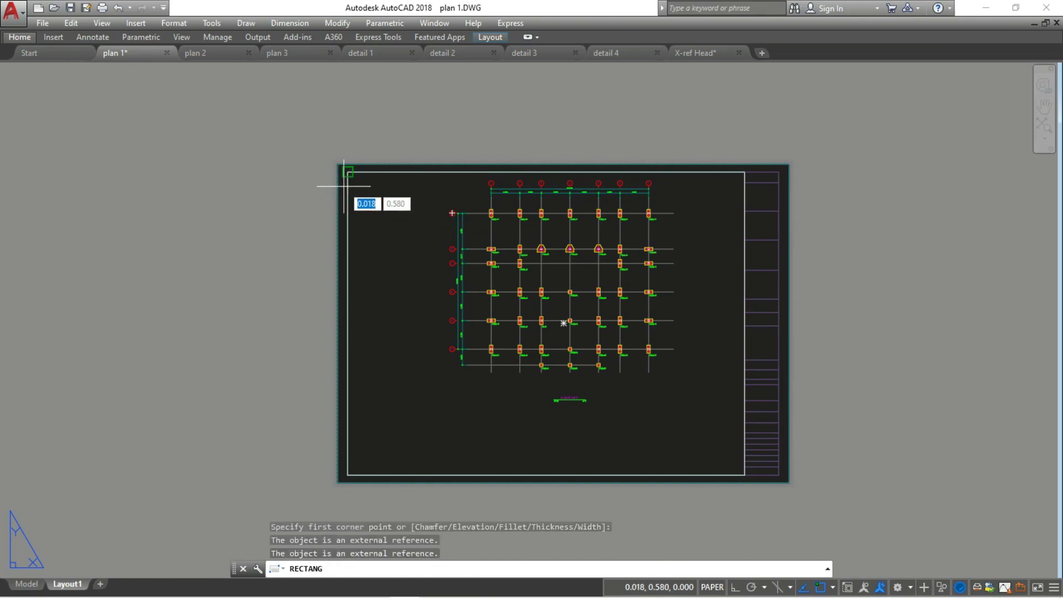
- Draw a rectangle over the viewport border, Change Space it into model space, and show Model
click(348, 173)
click(745, 475)
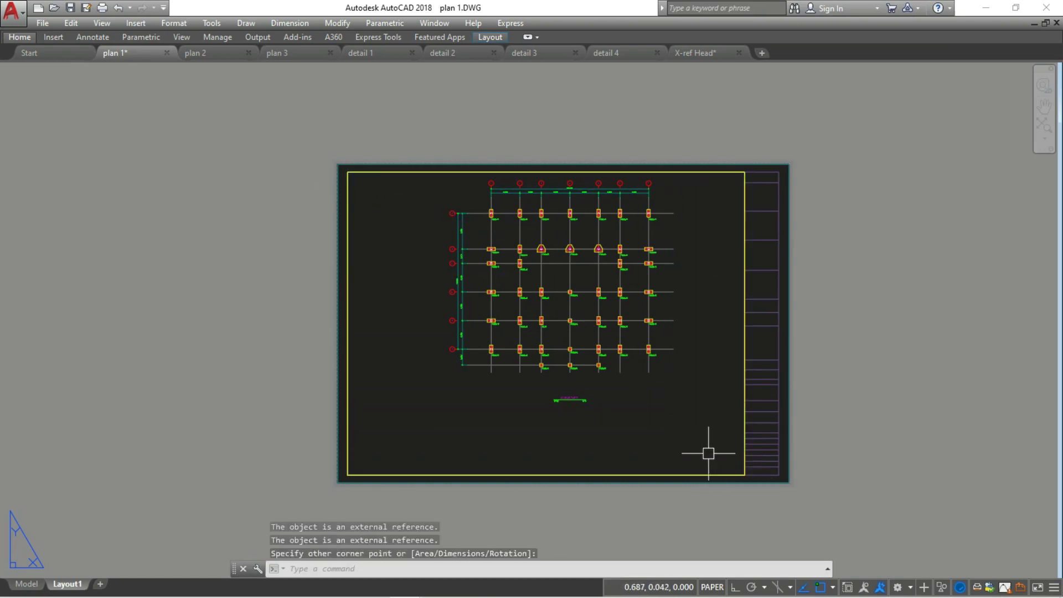
click(746, 344)
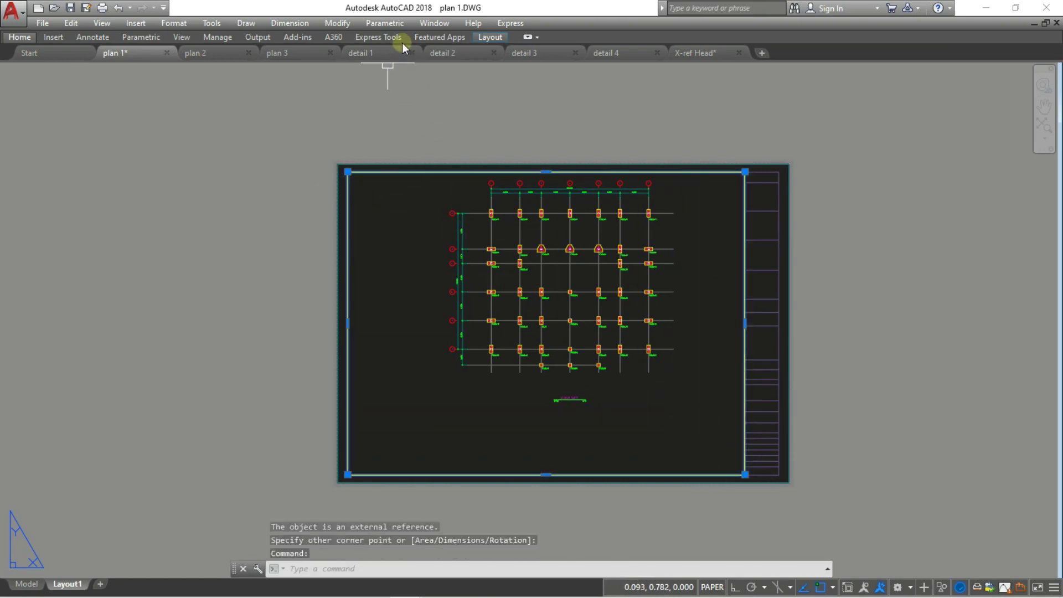
click(349, 24)
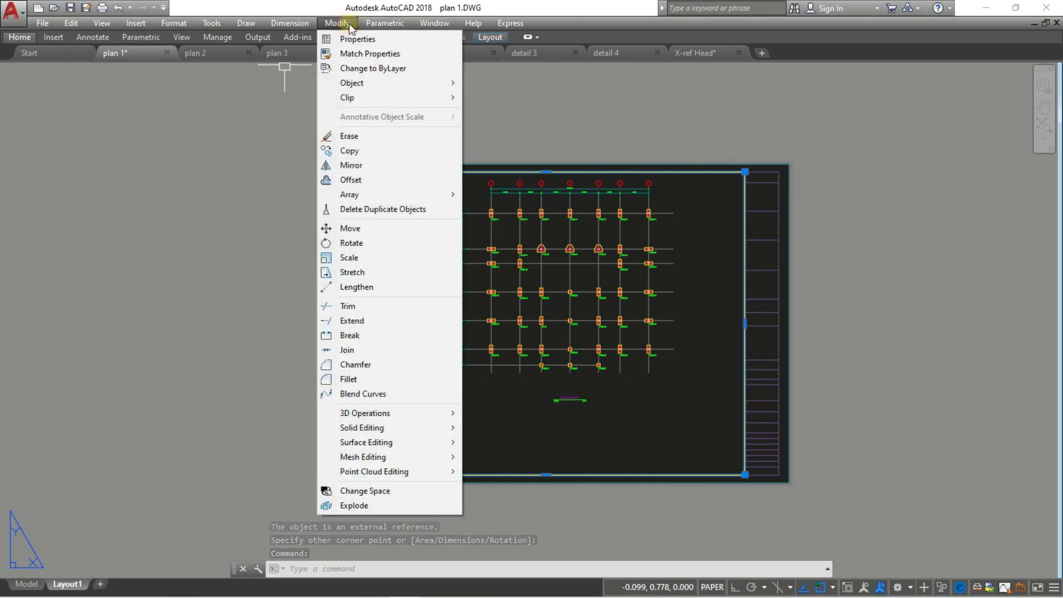
click(411, 492)
key(Return)
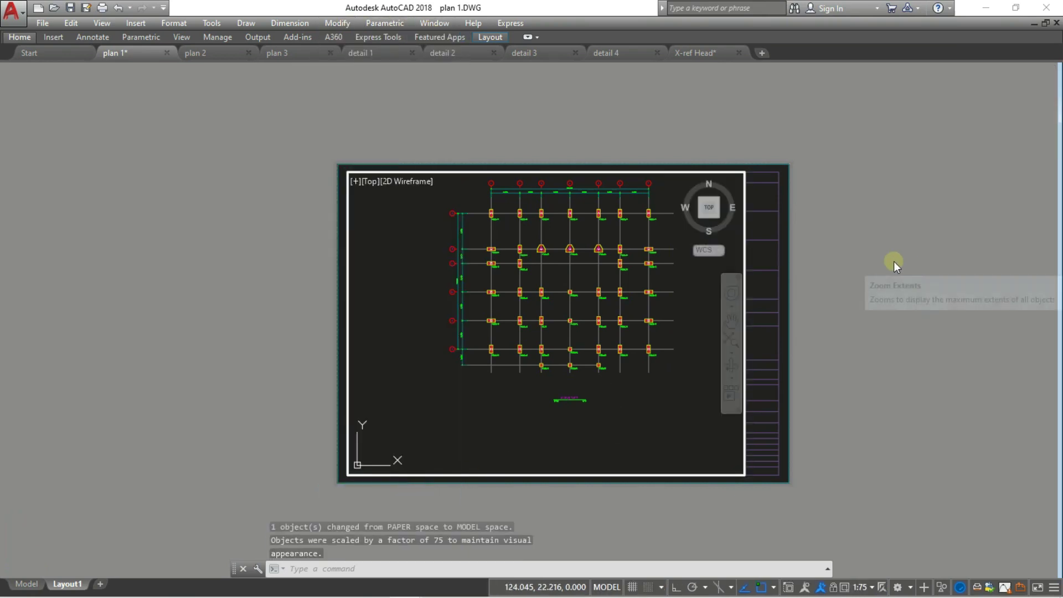
double_click(866, 332)
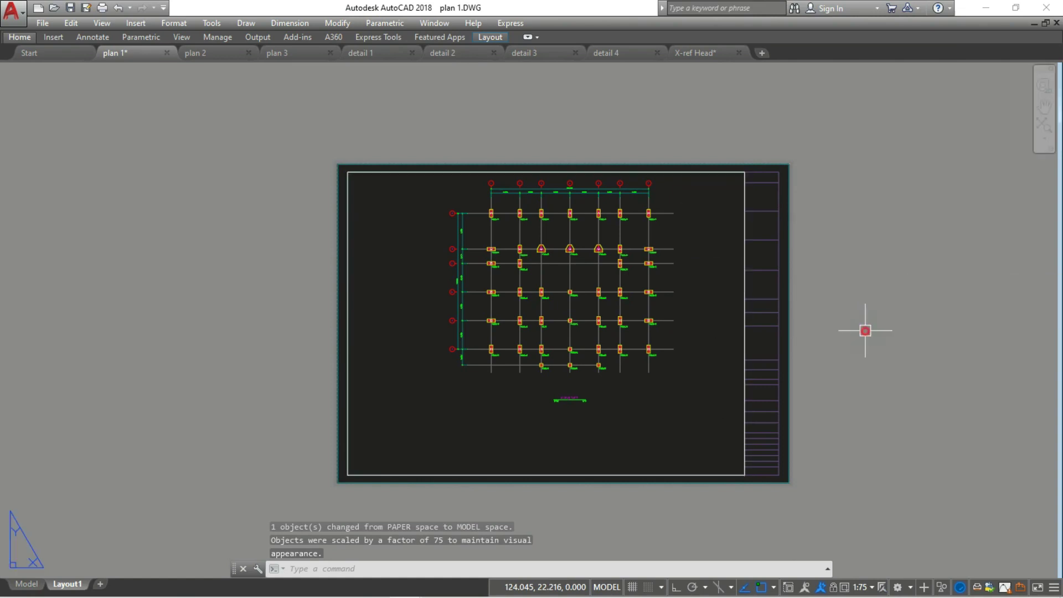
click(26, 584)
click(699, 271)
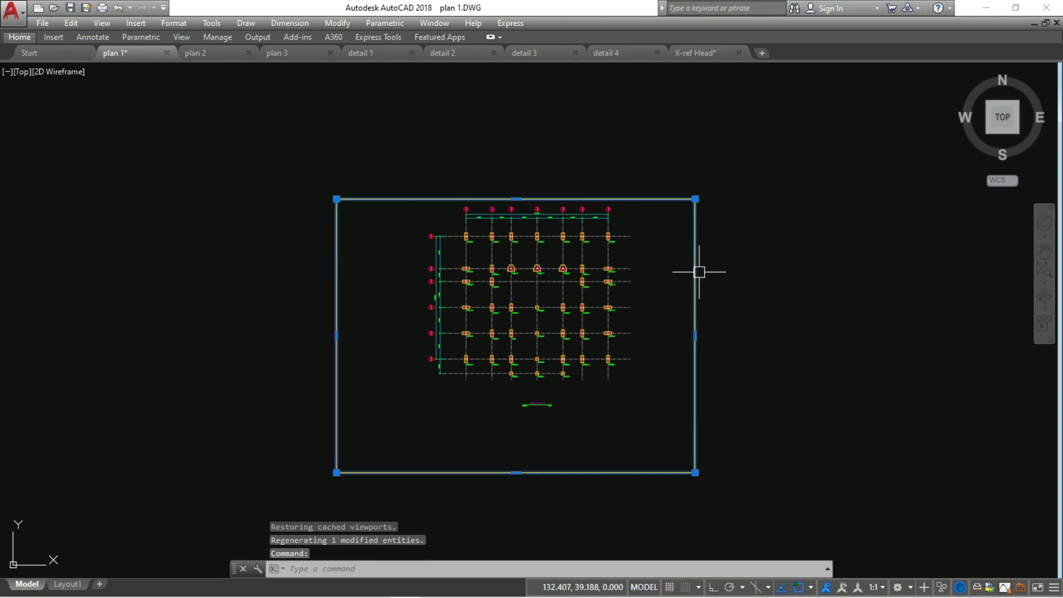
click(19, 36)
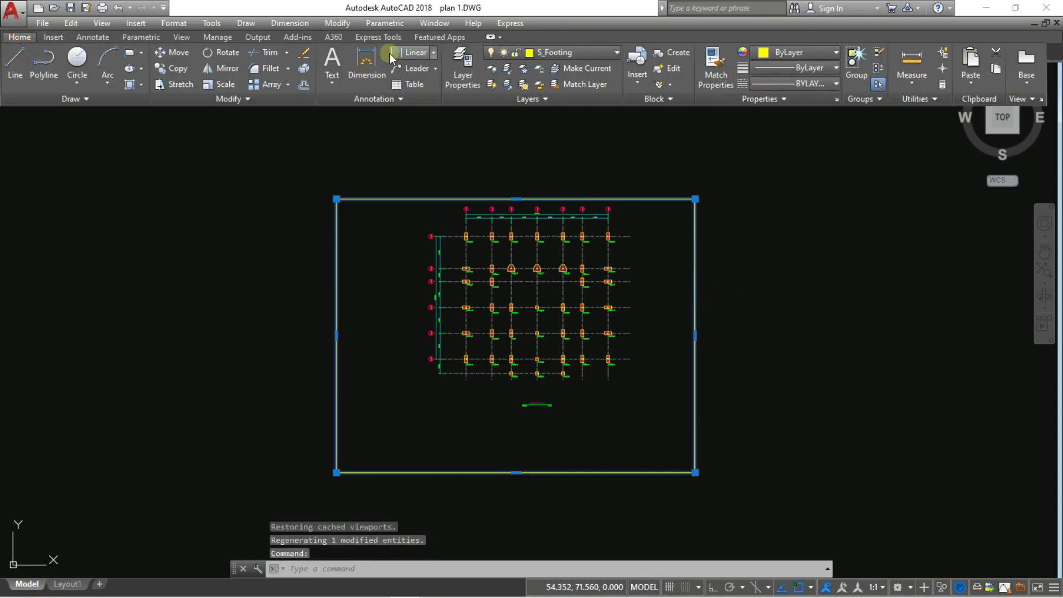
click(576, 53)
scroll(577, 65, up, 6)
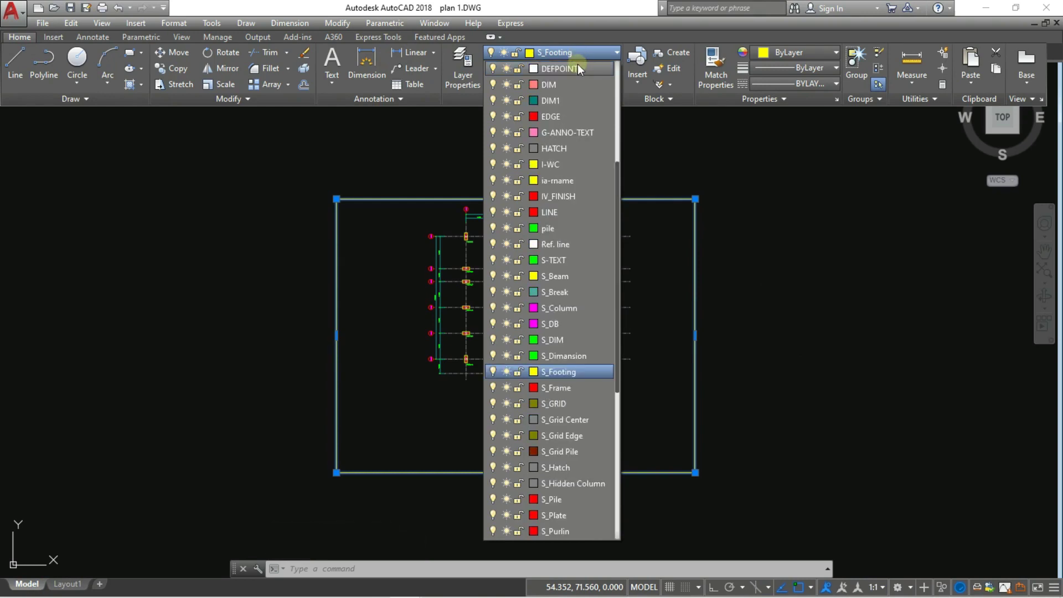
click(577, 85)
key(Escape)
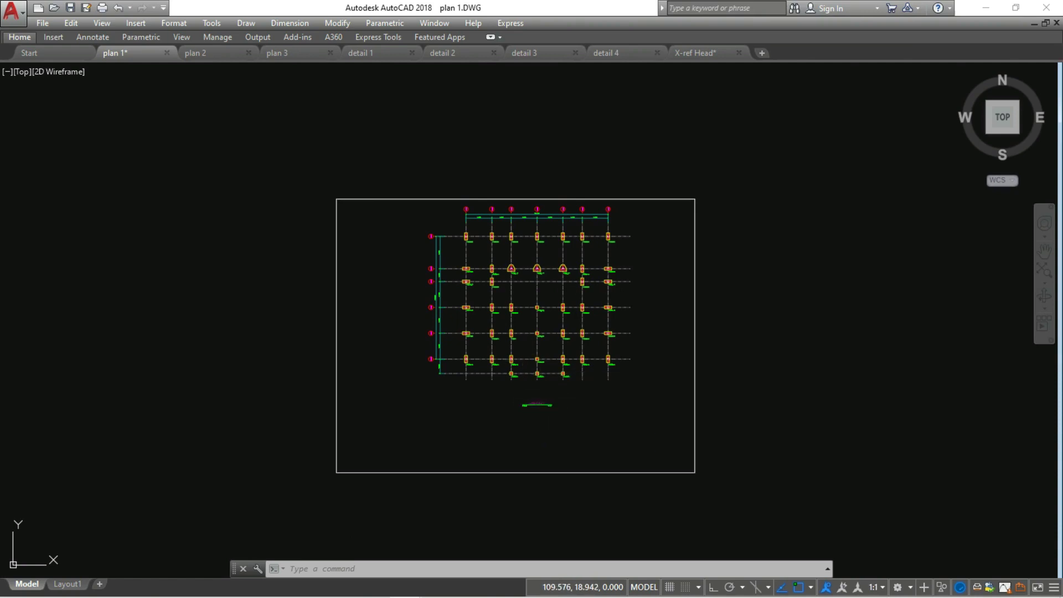
text(m)
key(Return)
click(439, 444)
click(393, 488)
middle_drag(358, 503, 458, 406)
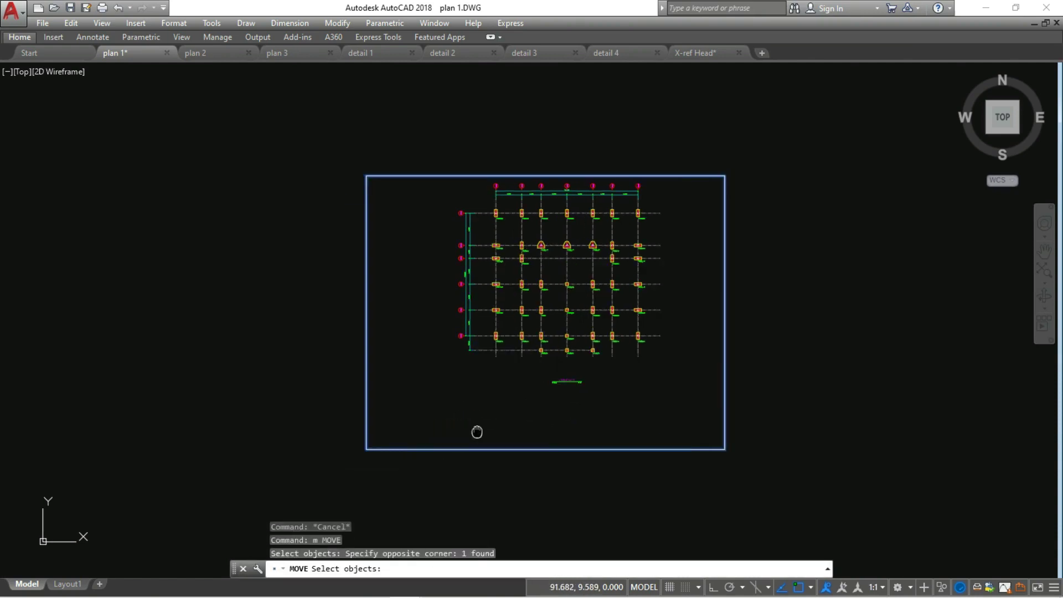
key(Return)
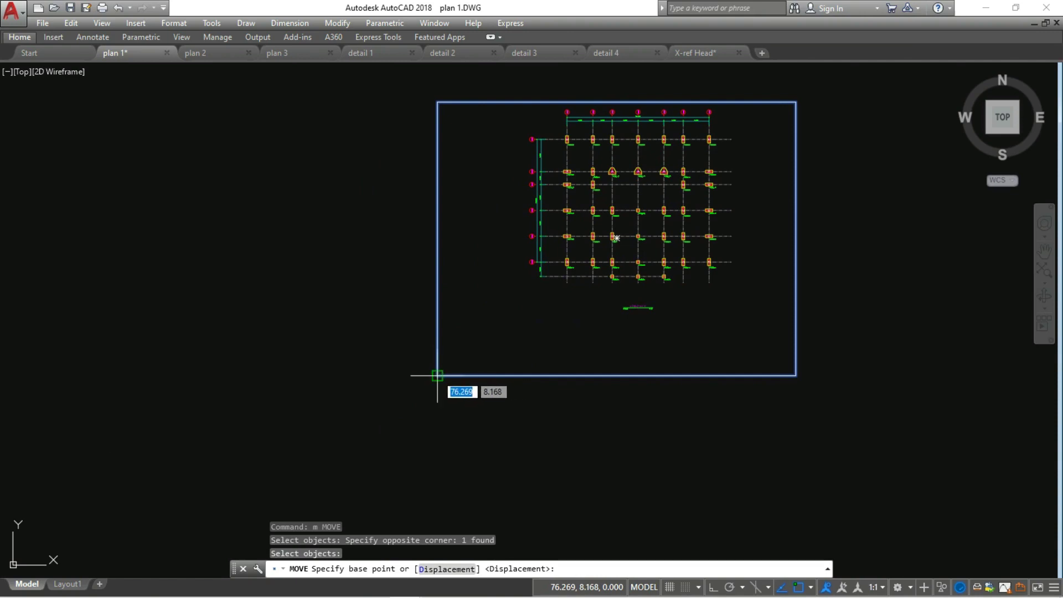
click(437, 375)
text(0)
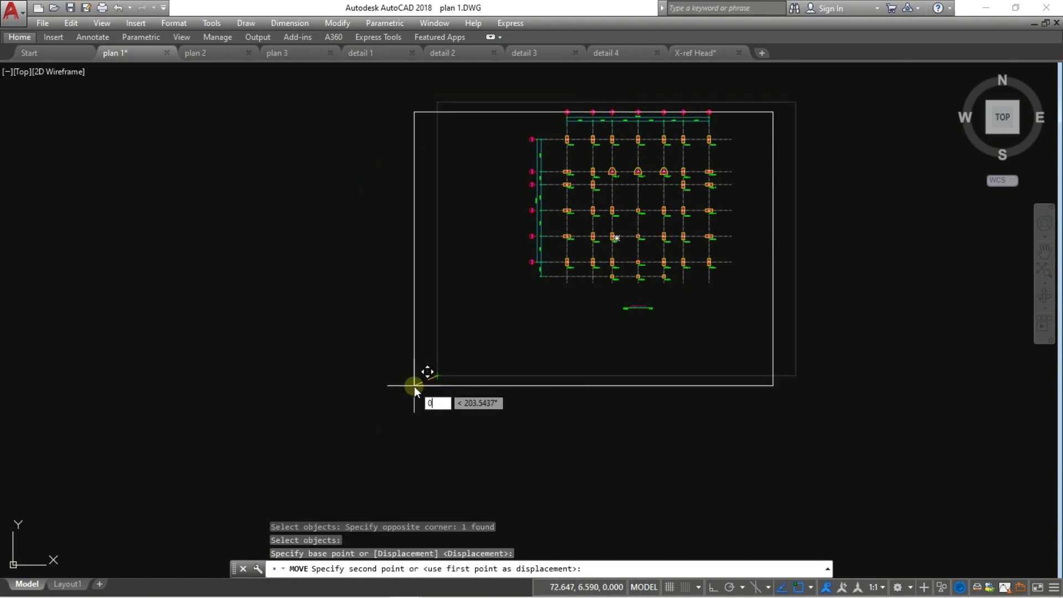
text(,0)
key(Return)
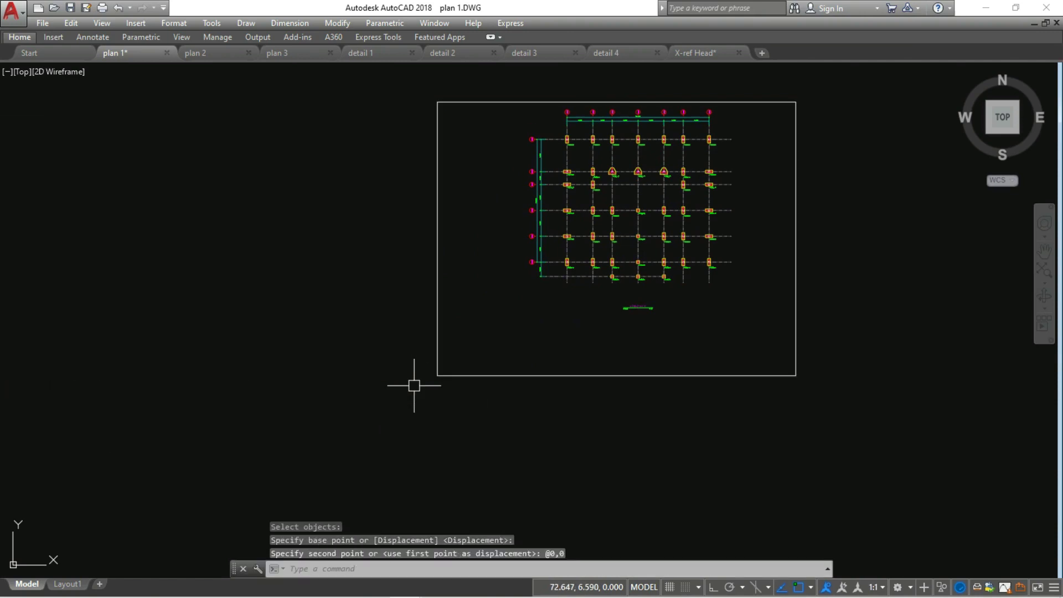
middle_drag(460, 356, 487, 357)
click(475, 374)
mouse_move(464, 374)
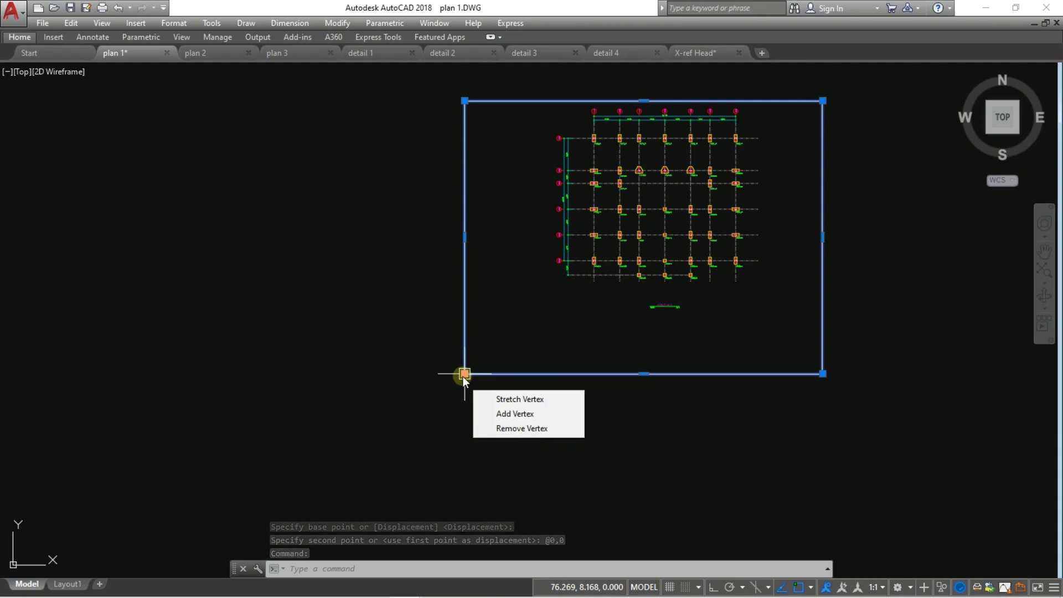
click(464, 374)
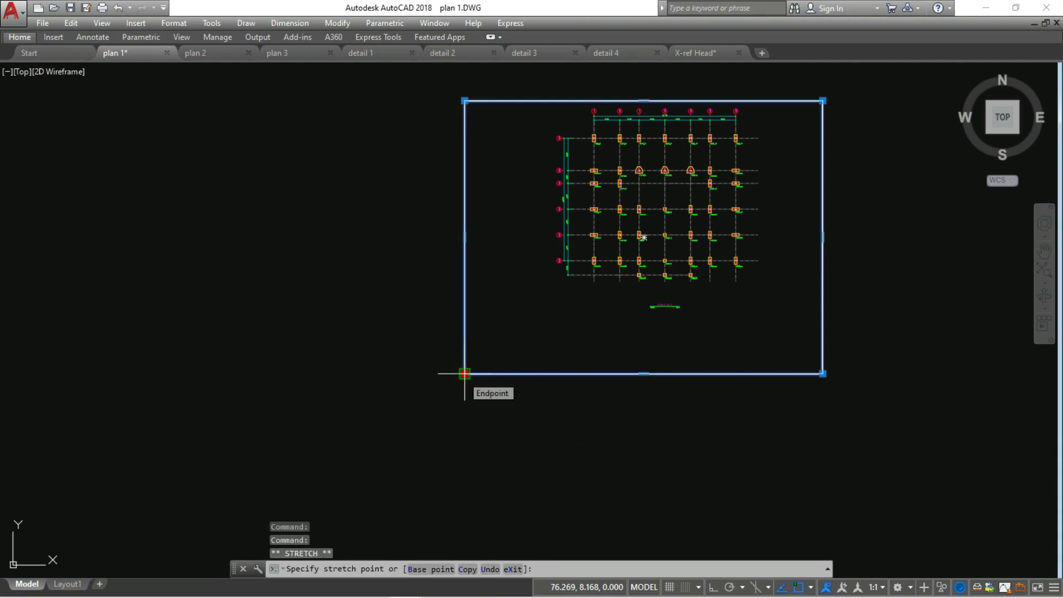
key(Escape)
key(Escape)
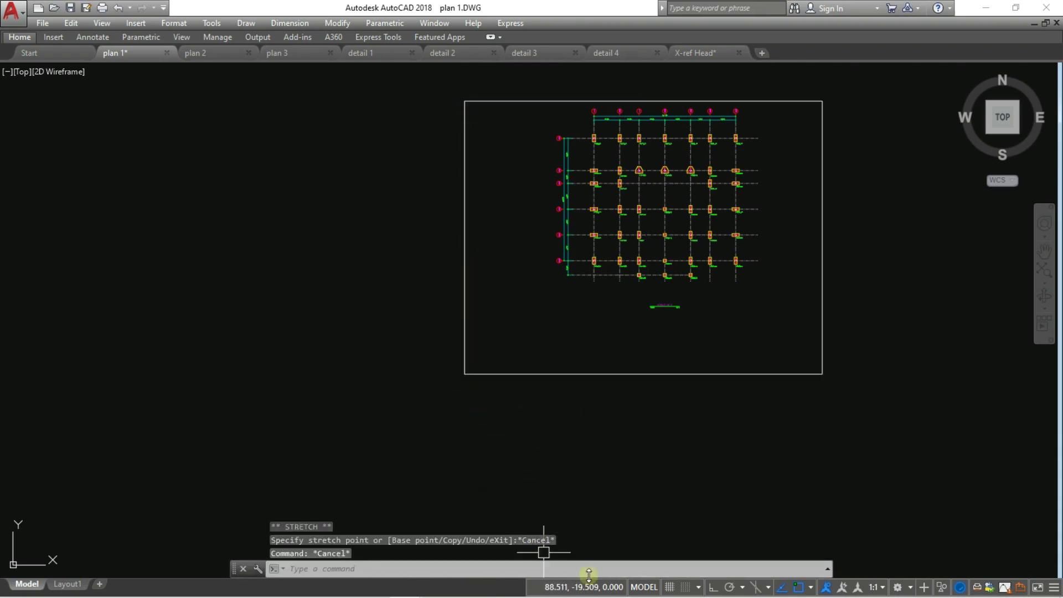
click(474, 373)
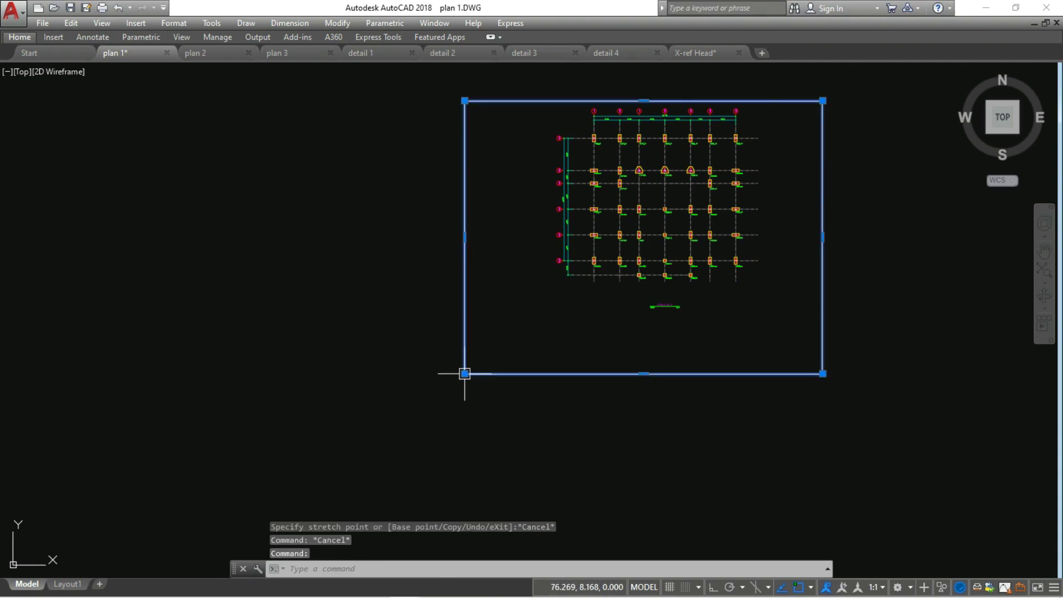
key(Escape)
text(m)
key(Return)
drag(554, 415, 479, 361)
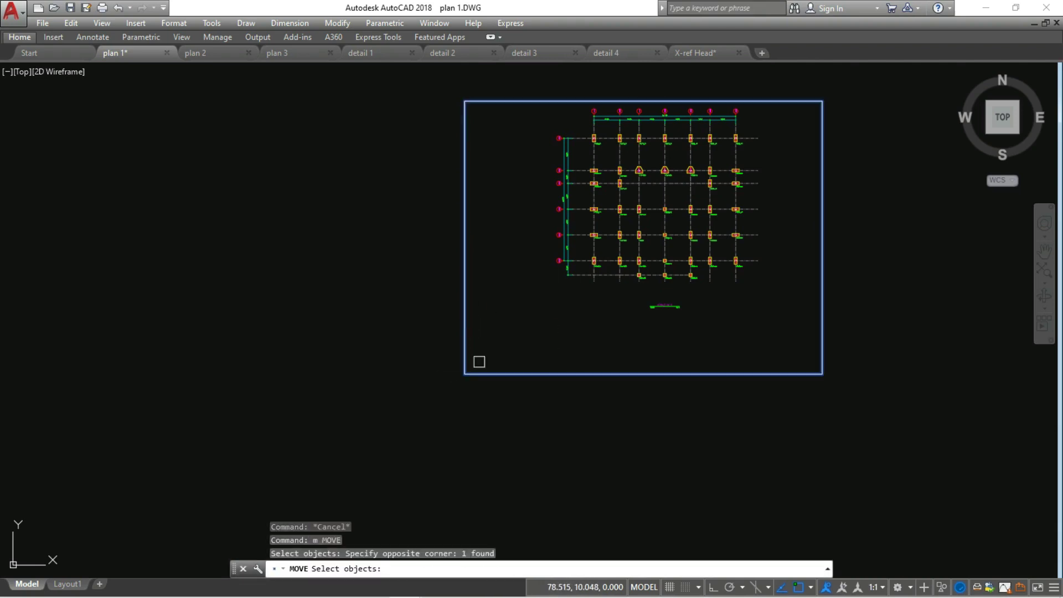
key(Return)
click(465, 374)
text(@0)
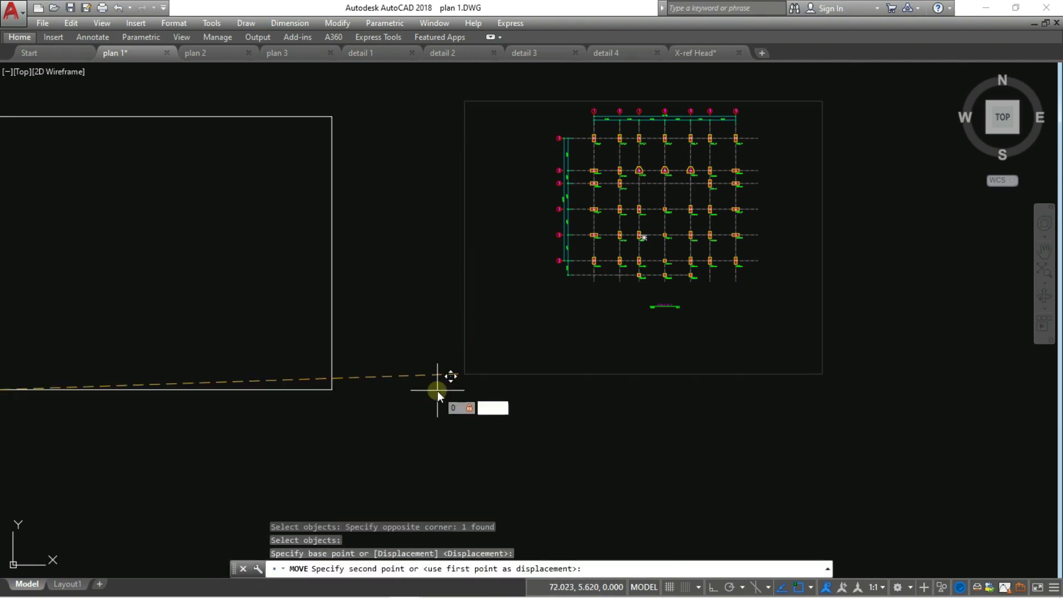
text(,0,0)
key(Return)
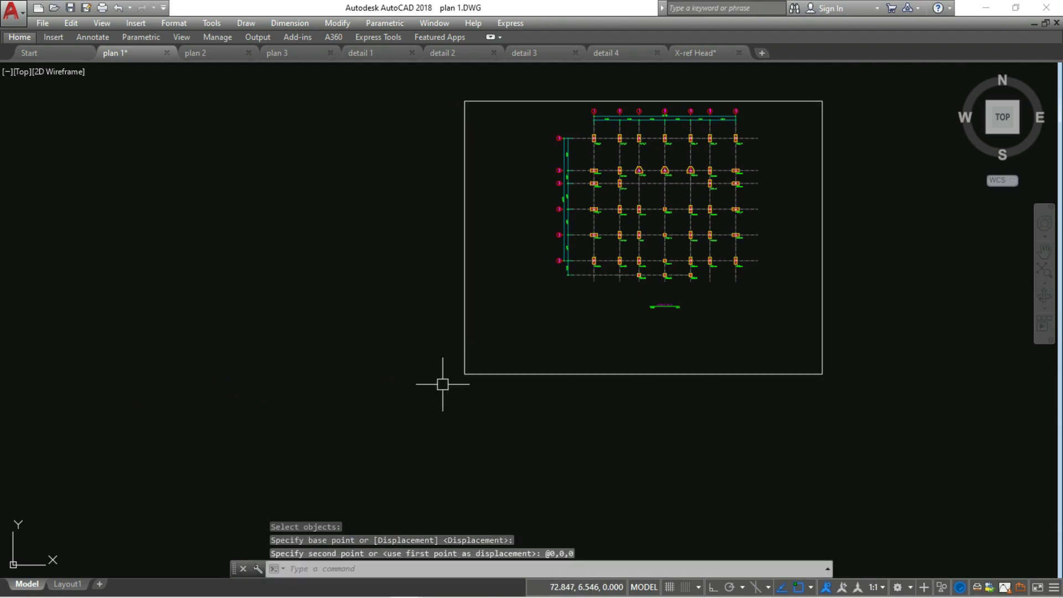
click(465, 374)
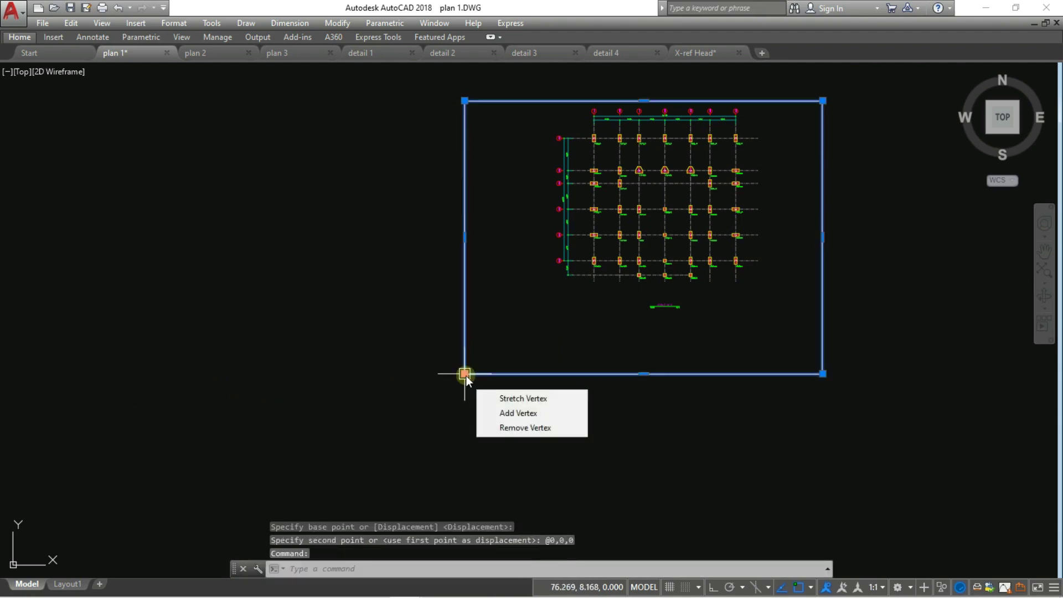
key(Escape)
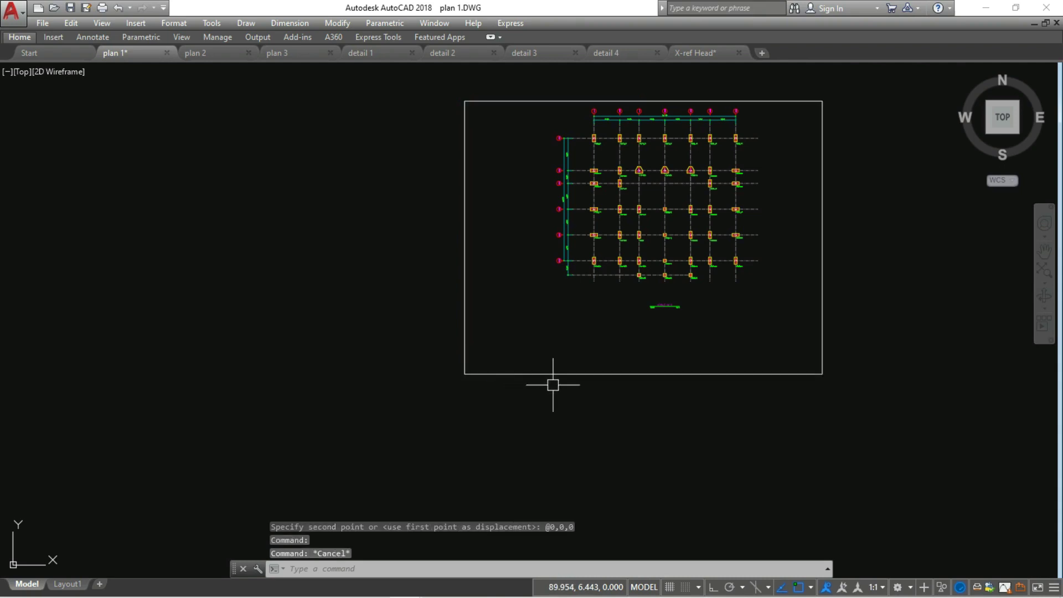
text(m)
key(Return)
click(568, 392)
click(511, 361)
key(Return)
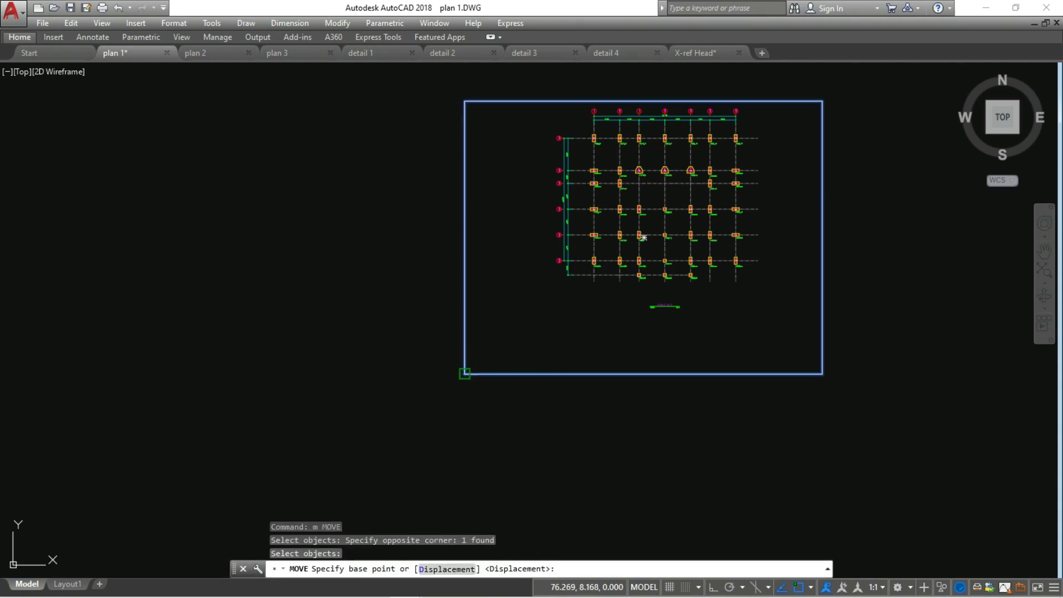
click(465, 375)
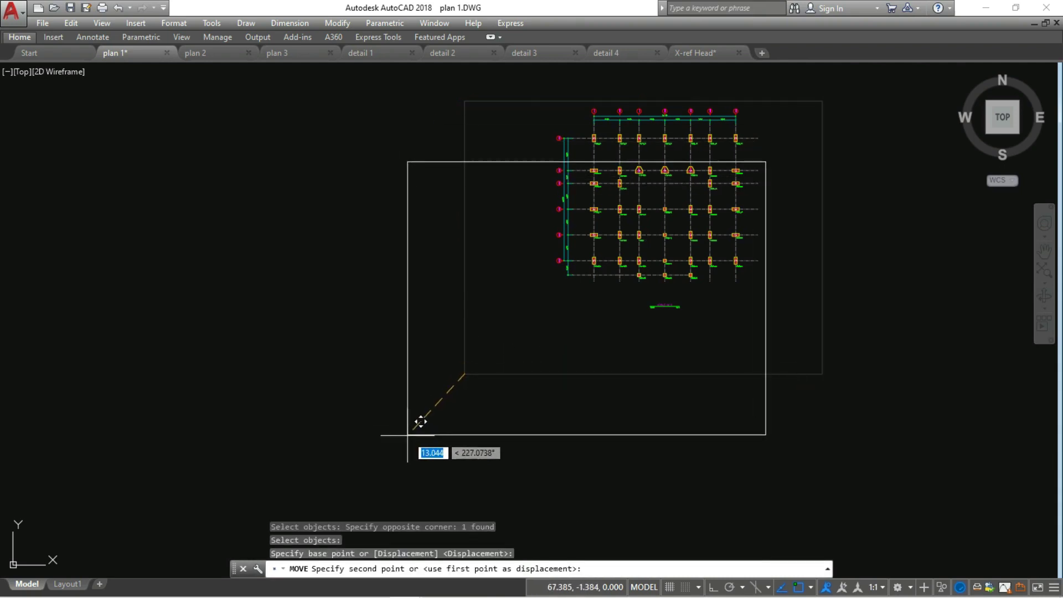
text(0)
key(Tab)
text(0)
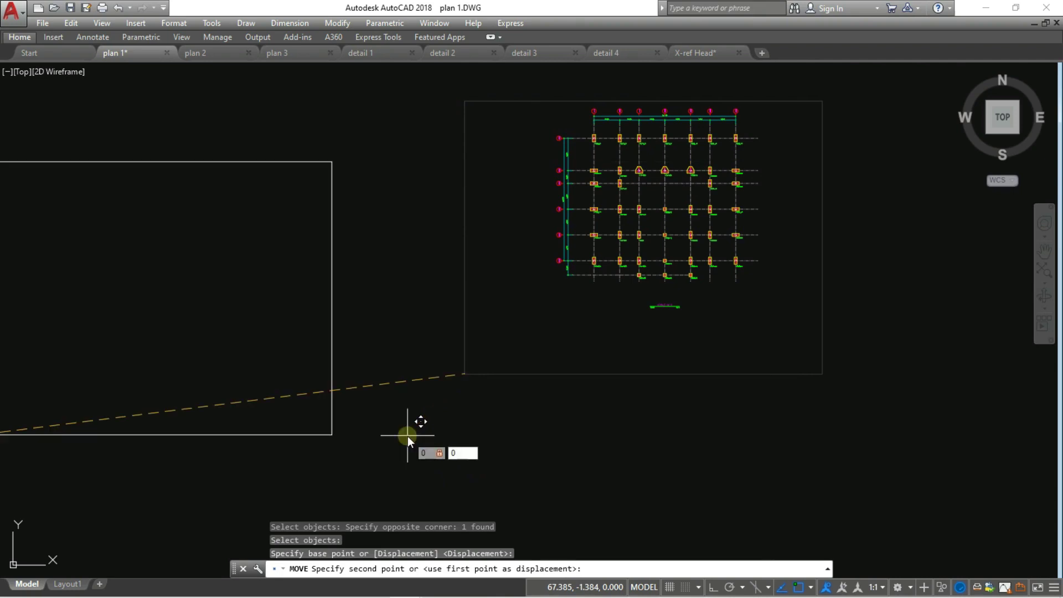
key(Return)
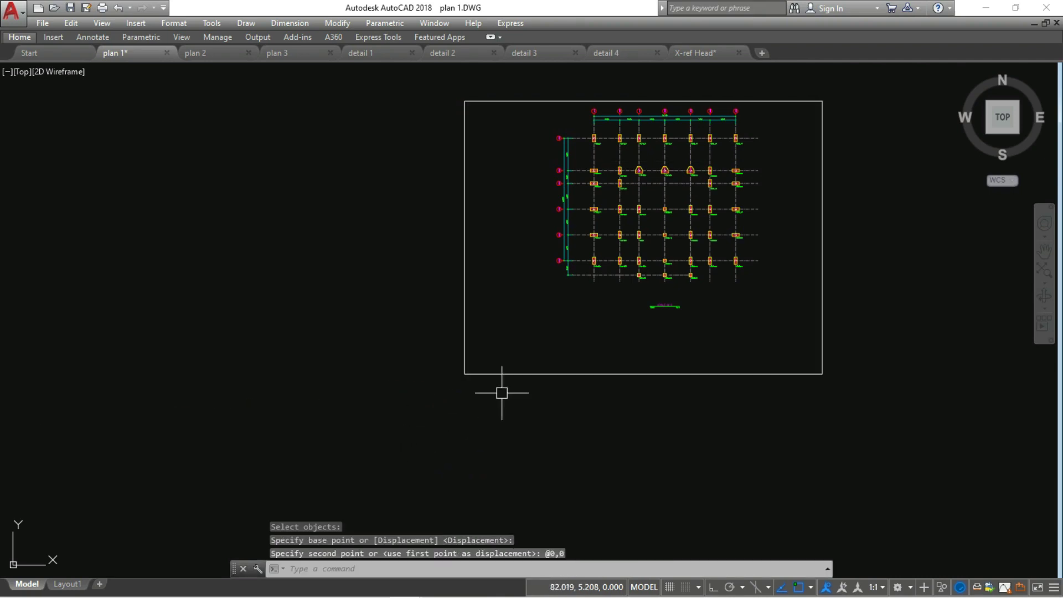
click(496, 374)
mouse_move(464, 374)
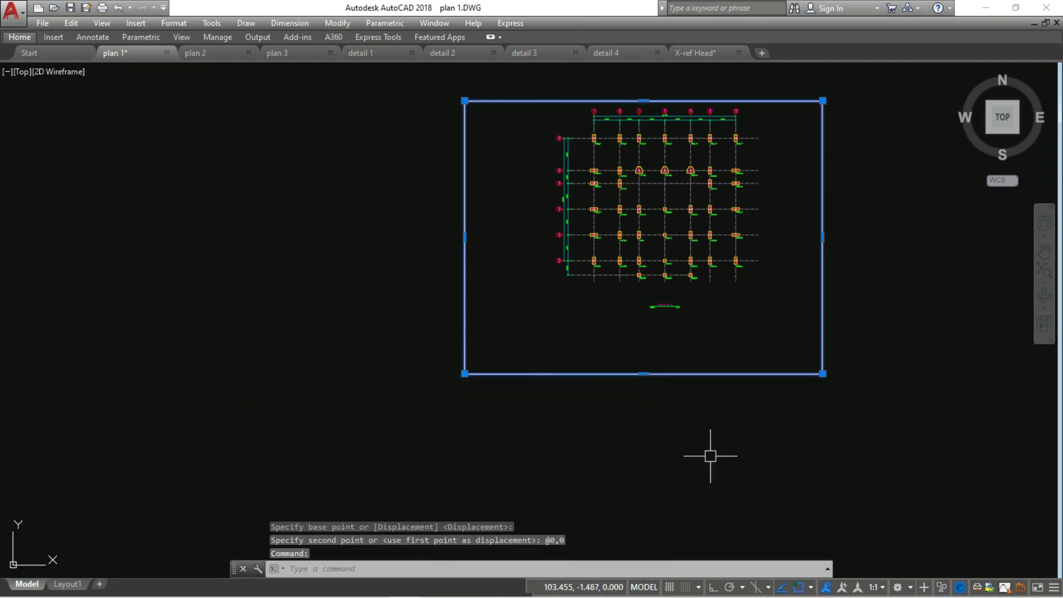
- Turn off dynamic pointer input in the Drafting Settings Dynamic Input tab
right_click(685, 586)
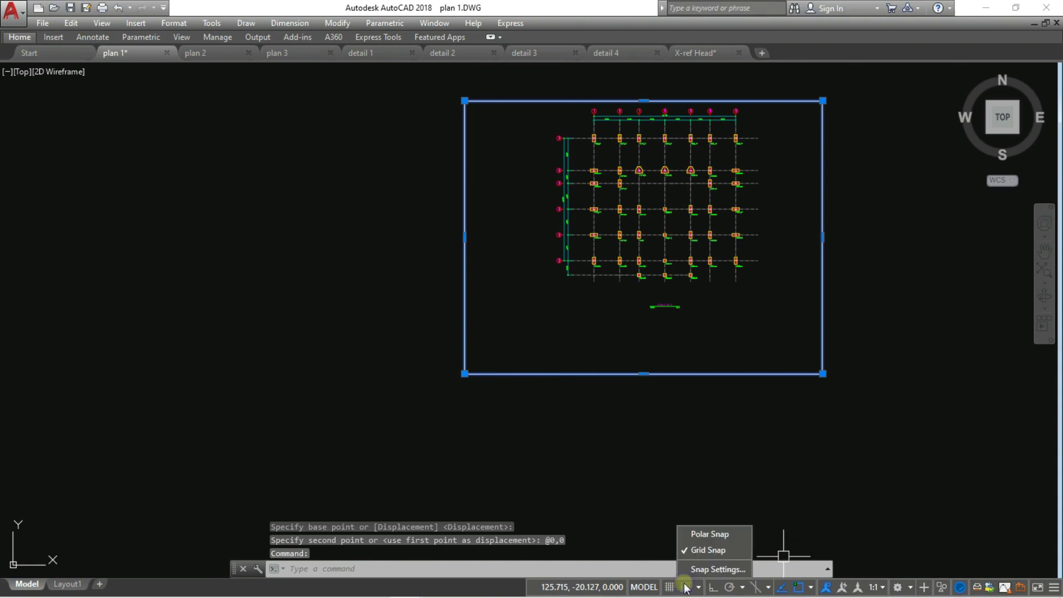
click(699, 569)
click(616, 165)
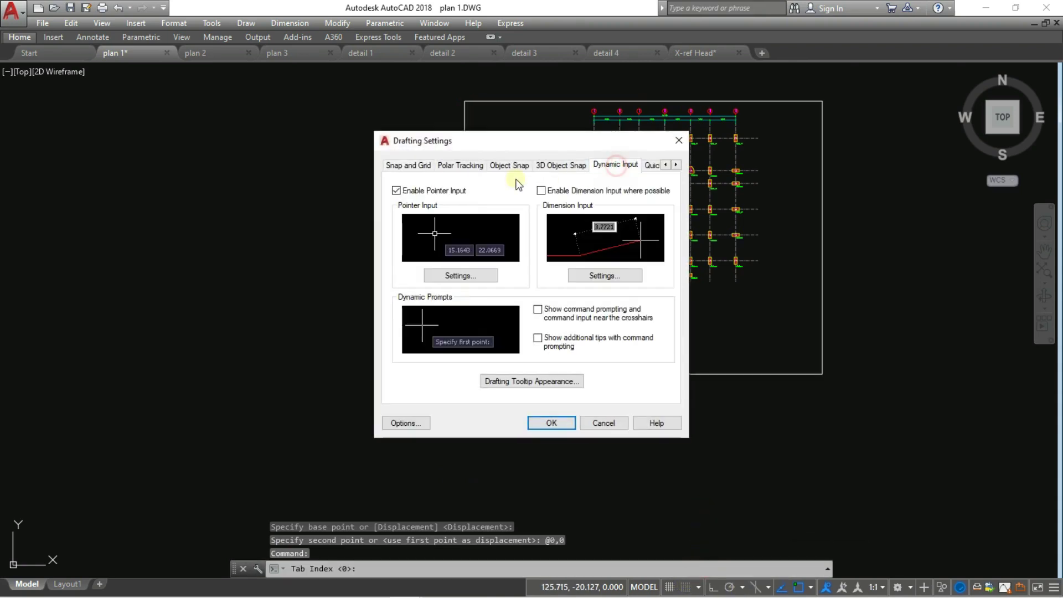
click(552, 423)
- Move the frame rectangle from its lower-left corner to the origin 0,0
text(m)
key(Return)
click(536, 368)
click(508, 384)
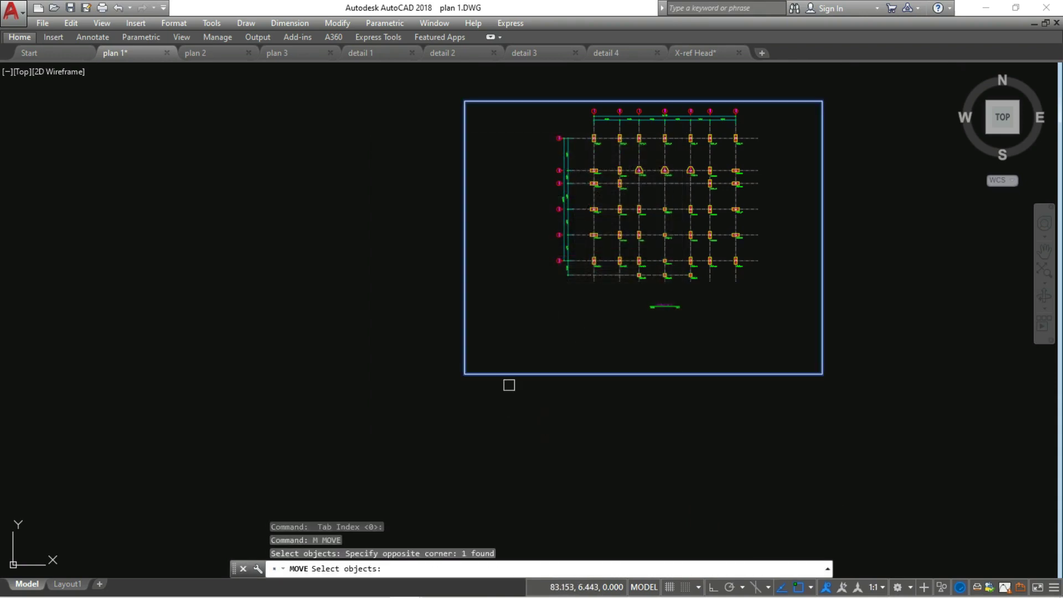
key(Return)
click(464, 374)
text(0)
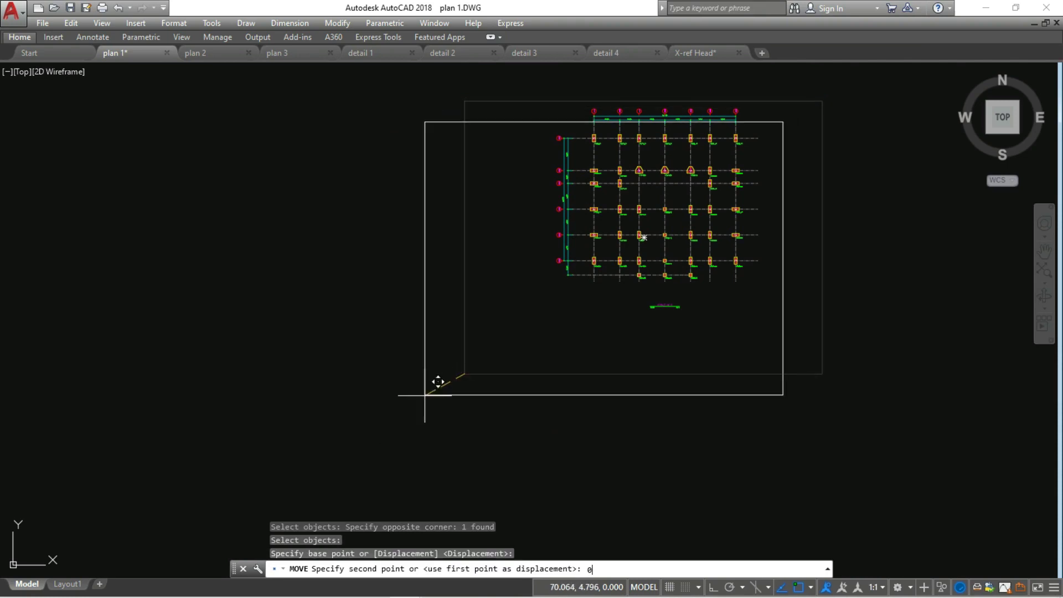
key(Return)
scroll(425, 396, down, 4)
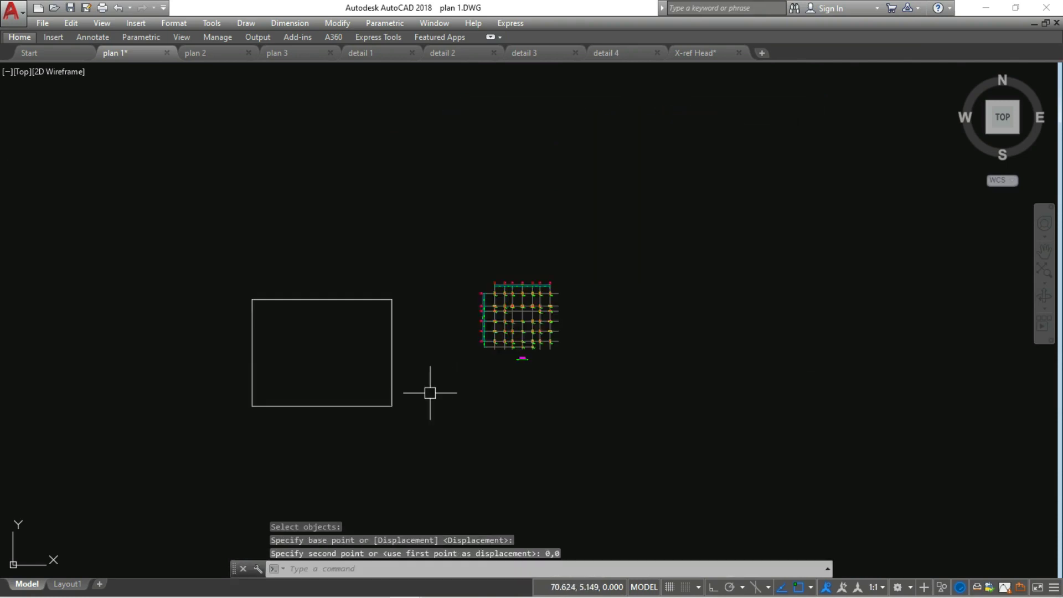
middle_drag(430, 392, 483, 383)
scroll(344, 396, up, 2)
click(311, 391)
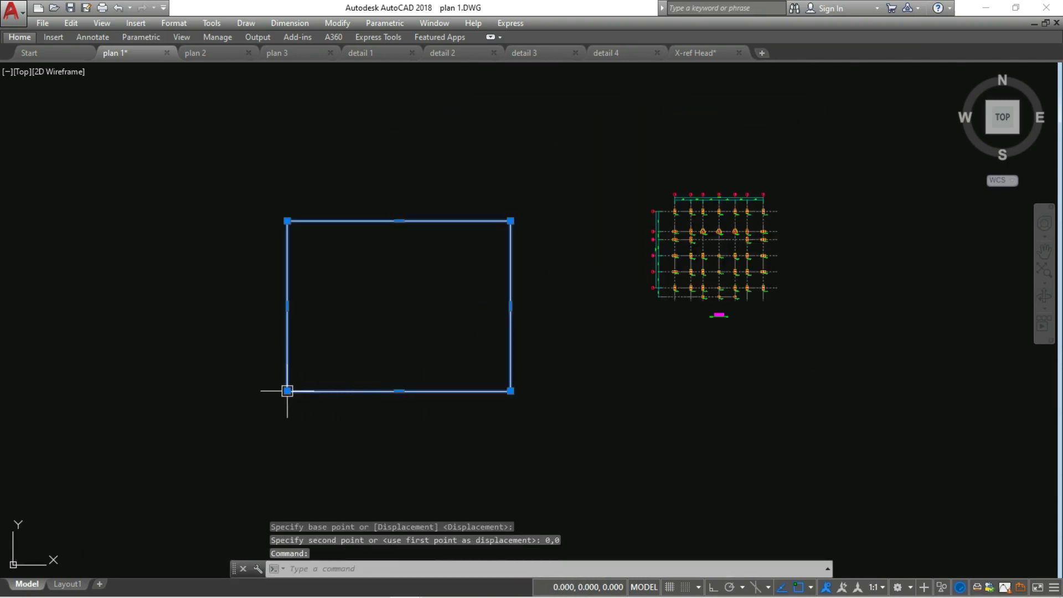
mouse_move(287, 391)
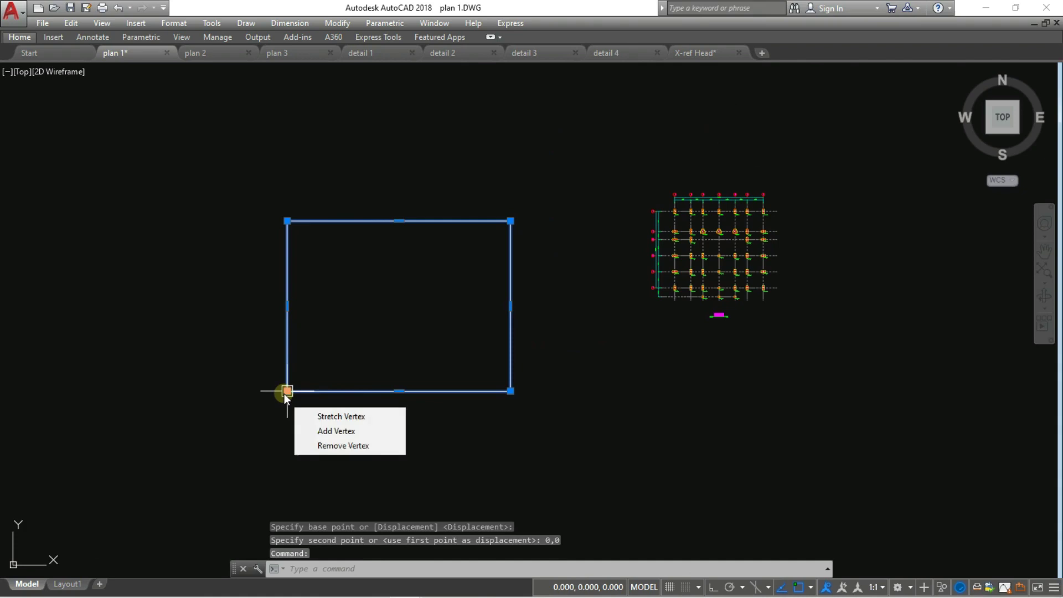
- Move the whole plan 1 drawing, 172 objects, inside the origin frame
key(Escape)
text(m)
key(Return)
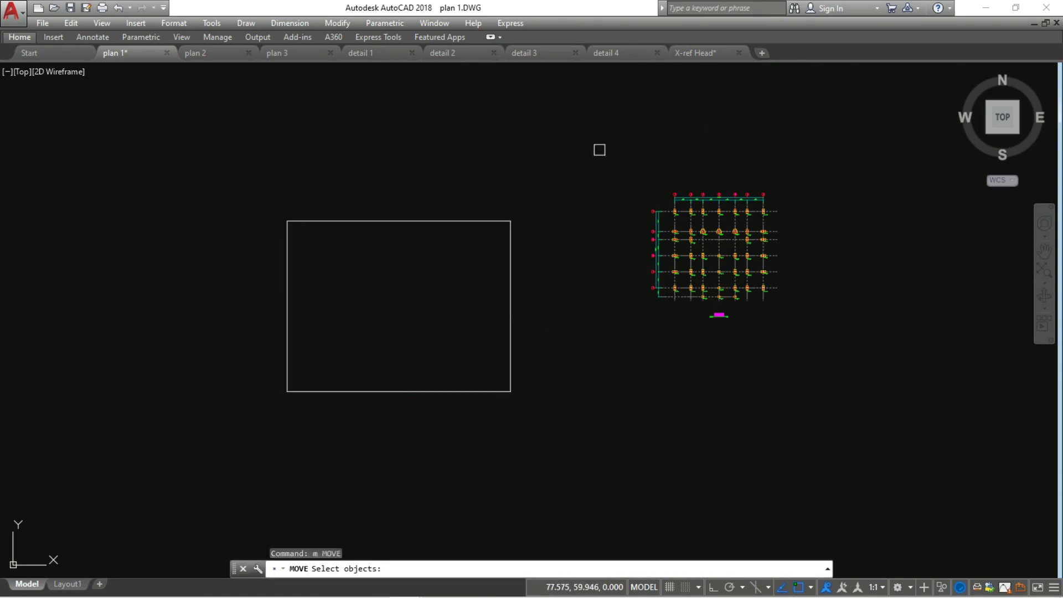
drag(600, 150, 845, 362)
key(Return)
click(719, 240)
scroll(402, 280, up, 2)
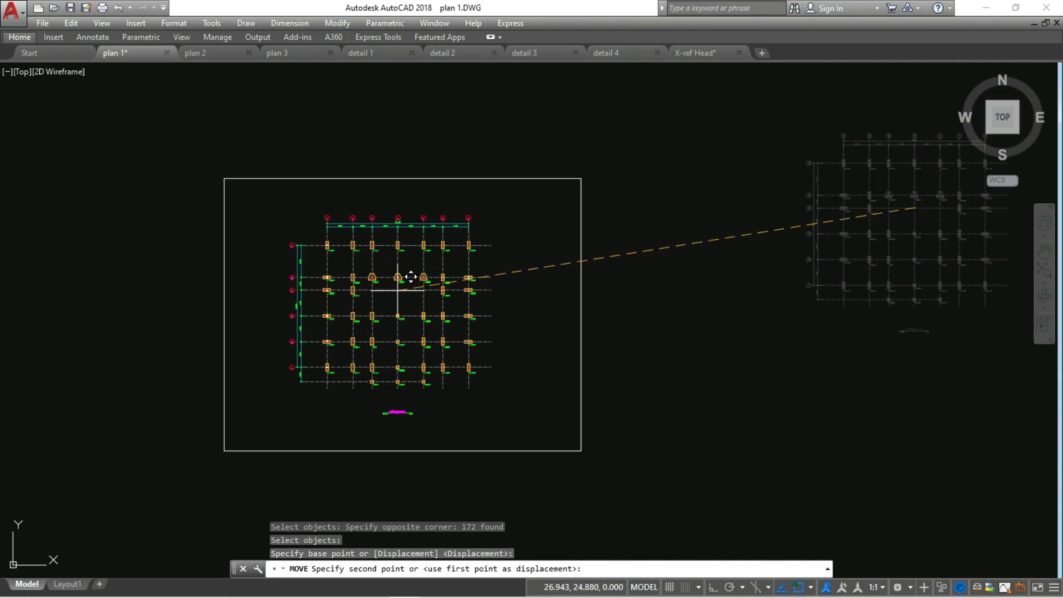
click(413, 278)
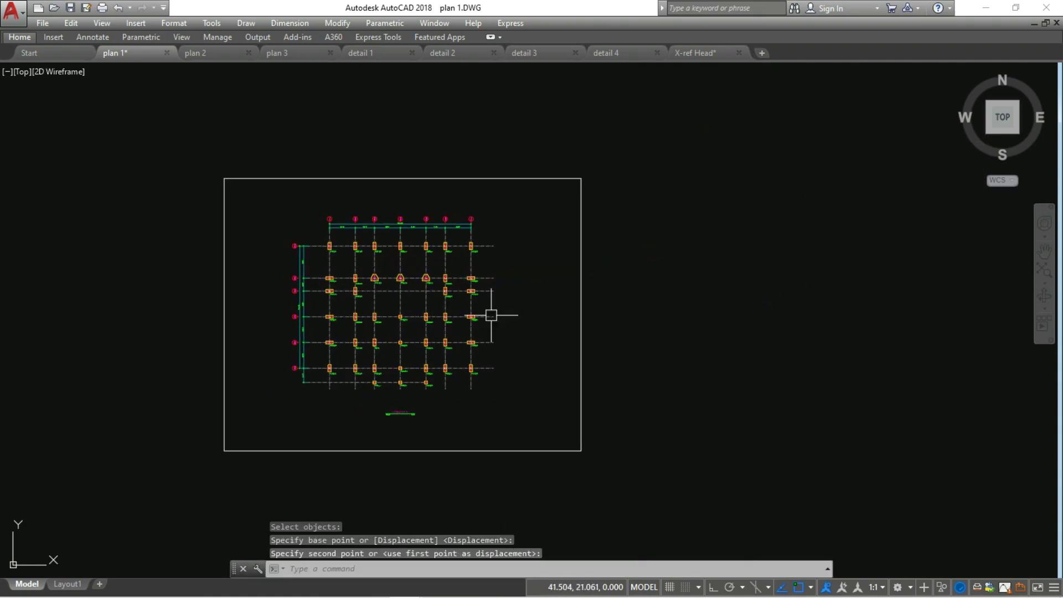
- Zoom to the drawing extents and save plan 1
middle_click(388, 354)
scroll(280, 399, down, 2)
click(304, 308)
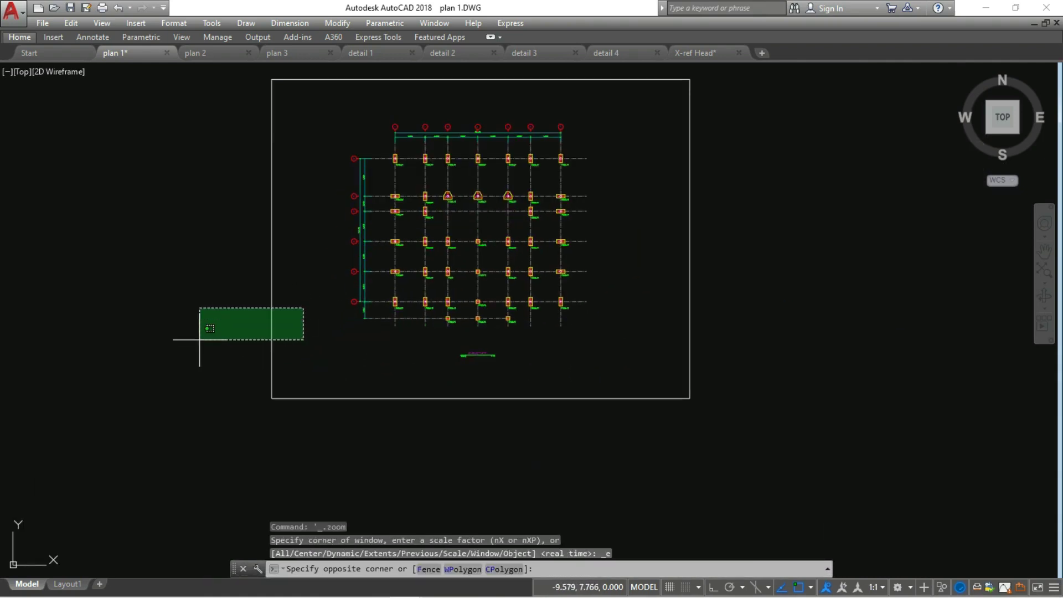
click(199, 340)
key(Escape)
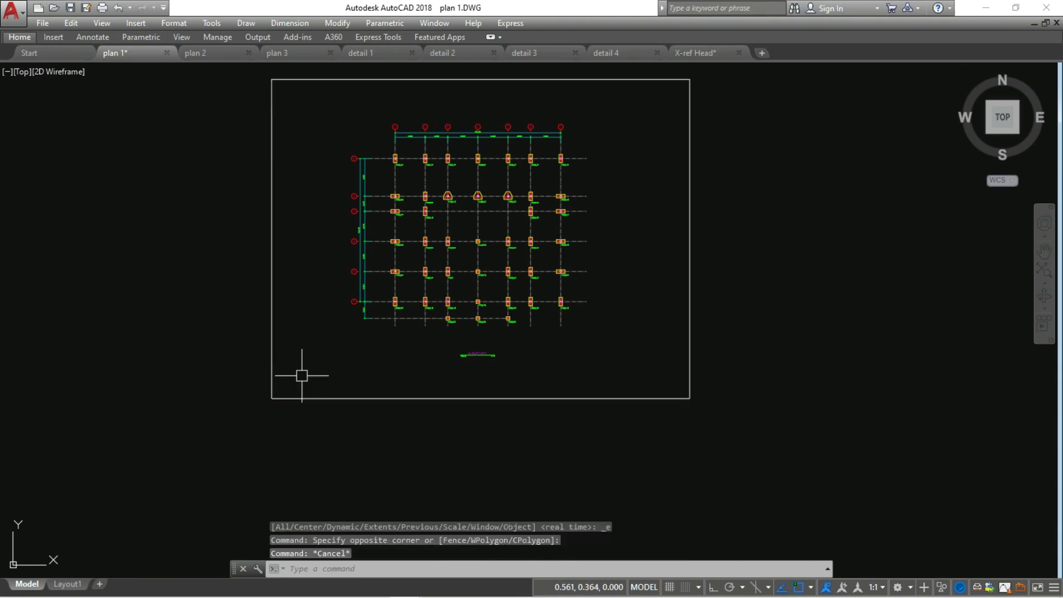
middle_click(351, 336)
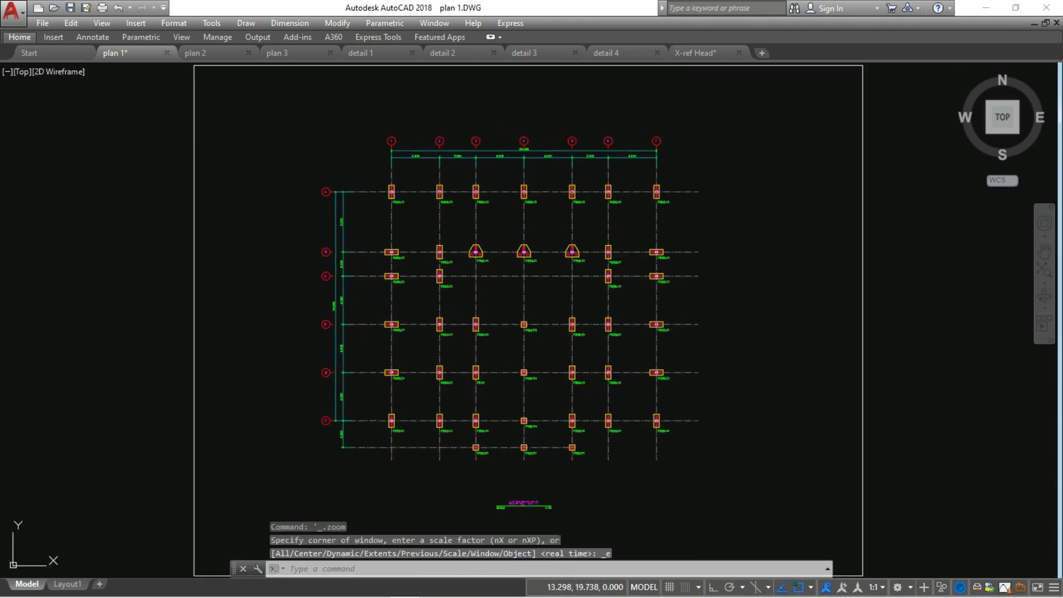
key(ctrl+s)
- Check Layout1, return to Model, and copy the frame rectangle to the clipboard
click(67, 584)
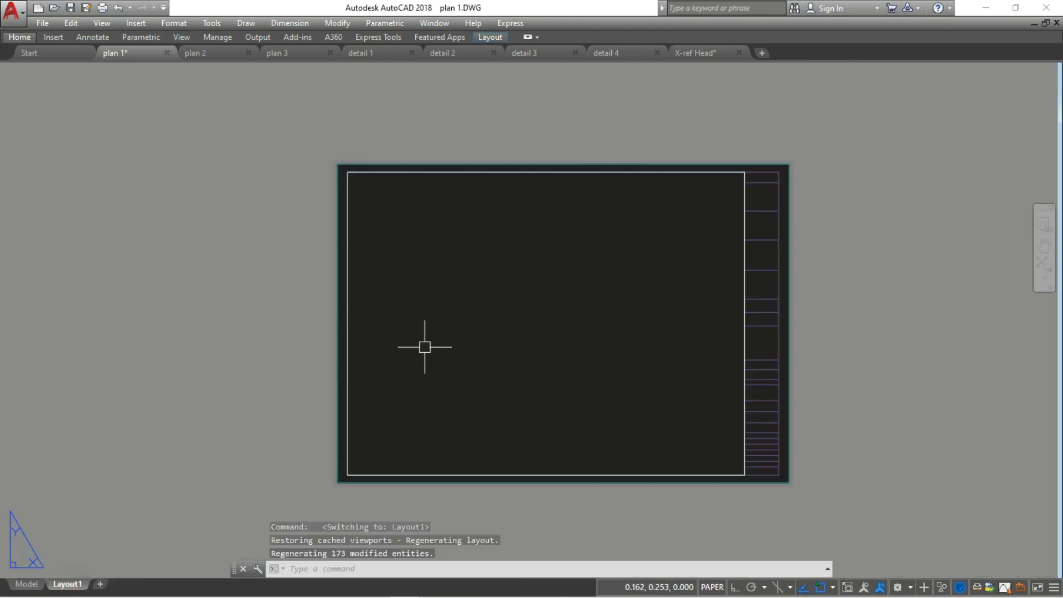
click(28, 585)
click(273, 222)
click(169, 256)
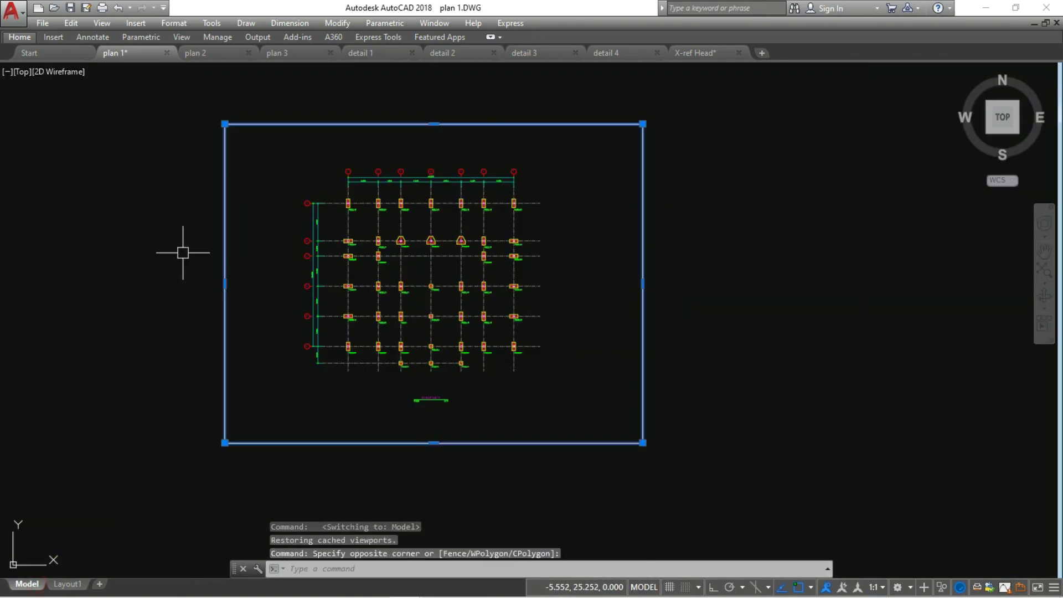
key(ctrl+c)
- Paste the copied frame into plan 2 at the origin 0,0
click(209, 53)
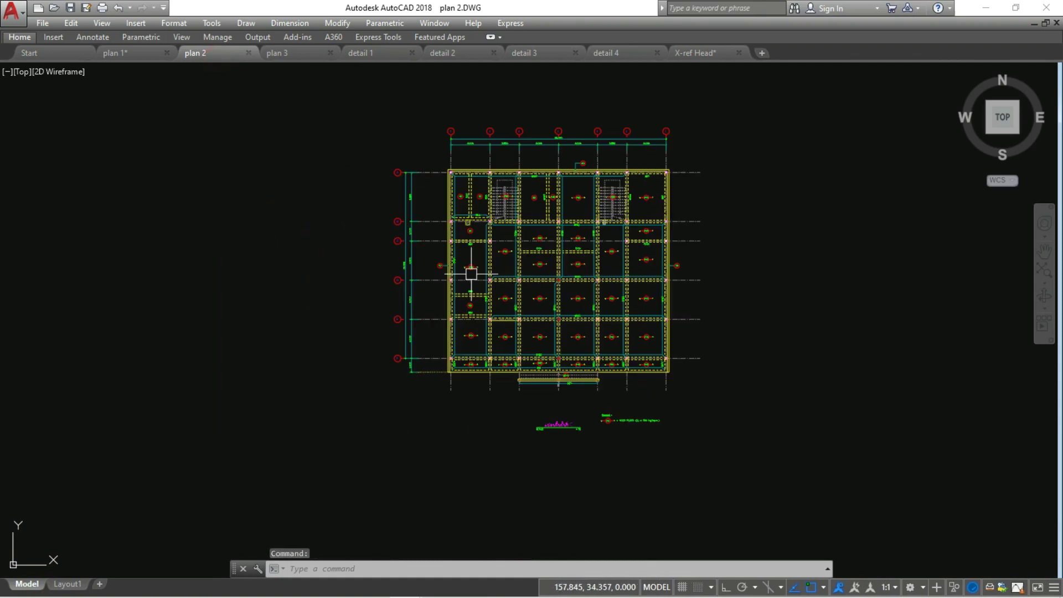
key(ctrl+v)
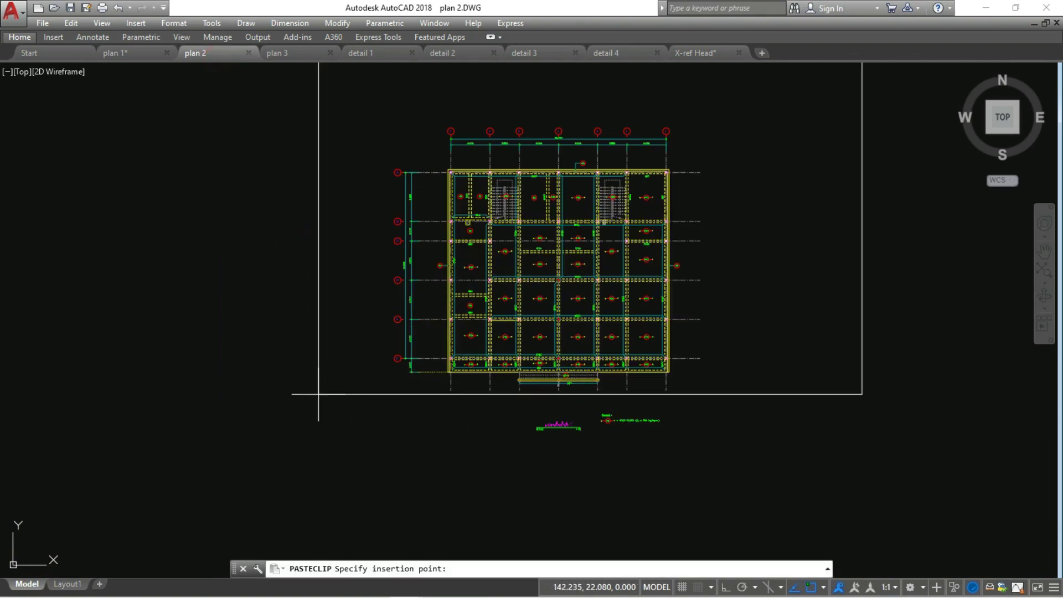
key(Return)
scroll(321, 392, down, 5)
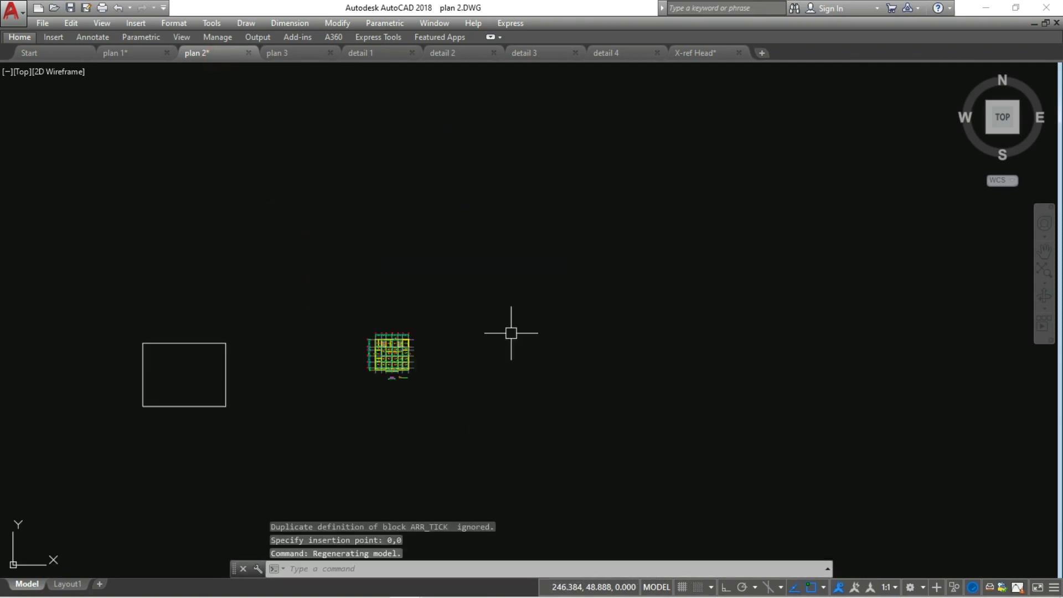
- Move plan 2's 384 objects inside the frame and save plan 2
text(m)
key(Return)
click(365, 278)
click(485, 385)
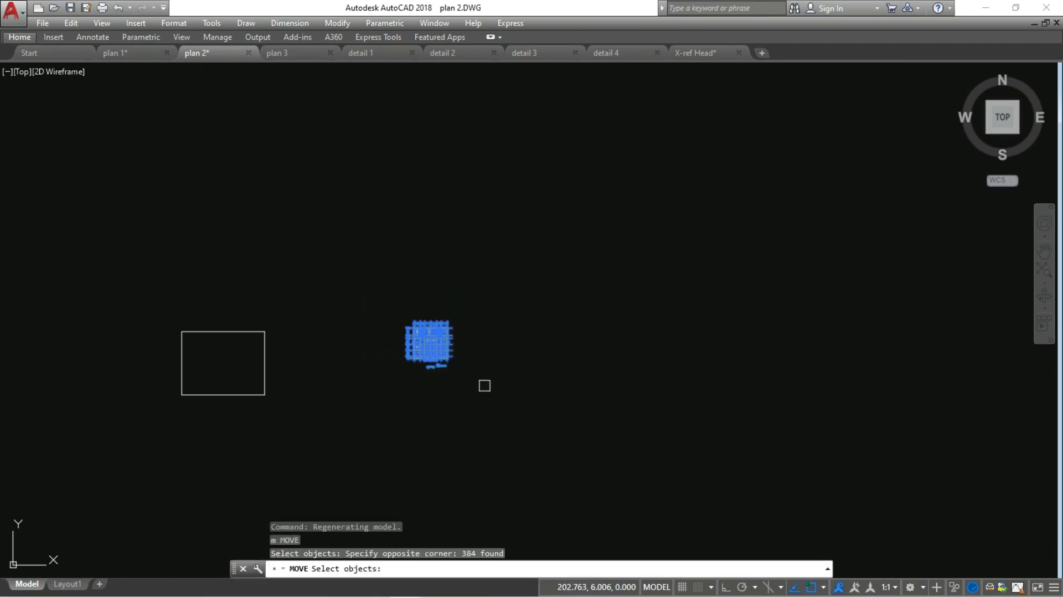
key(Return)
scroll(208, 371, up, 2)
click(562, 333)
click(230, 360)
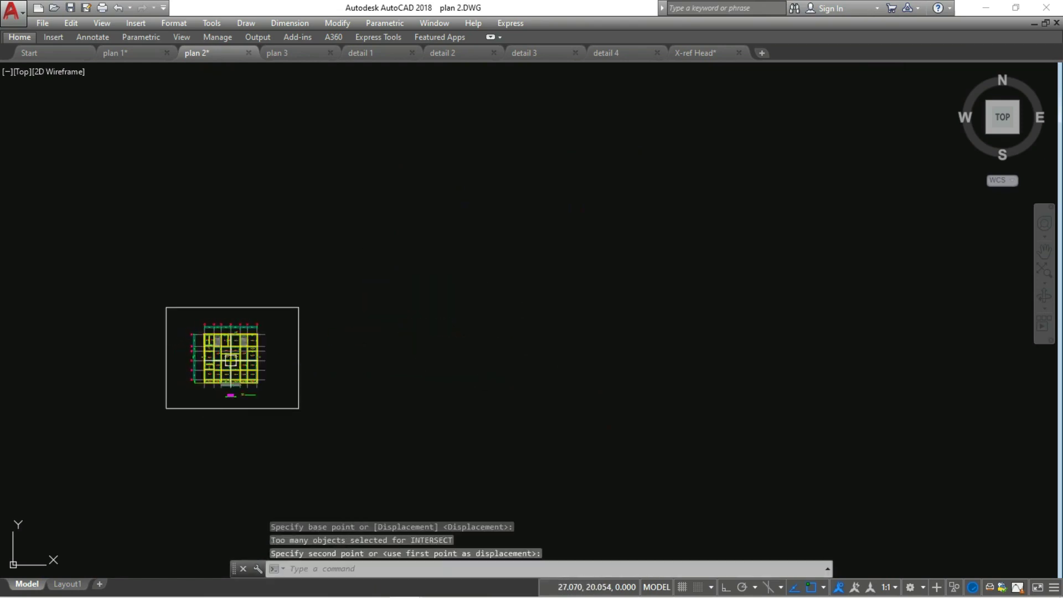
key(ctrl+s)
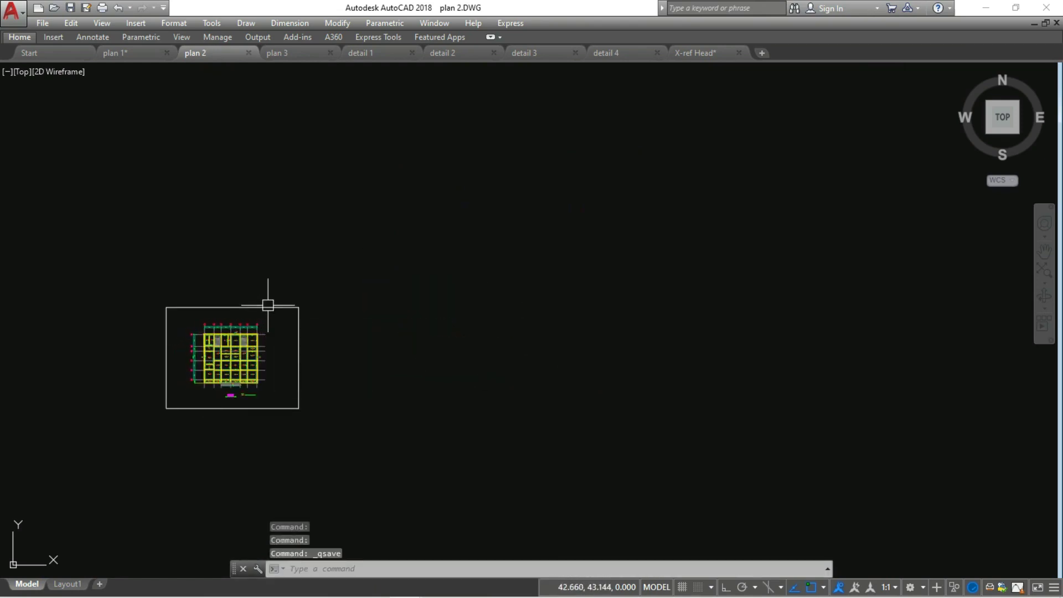
- Copy the frame from plan 2 and paste it into plan 3 at the origin
click(271, 305)
key(ctrl+c)
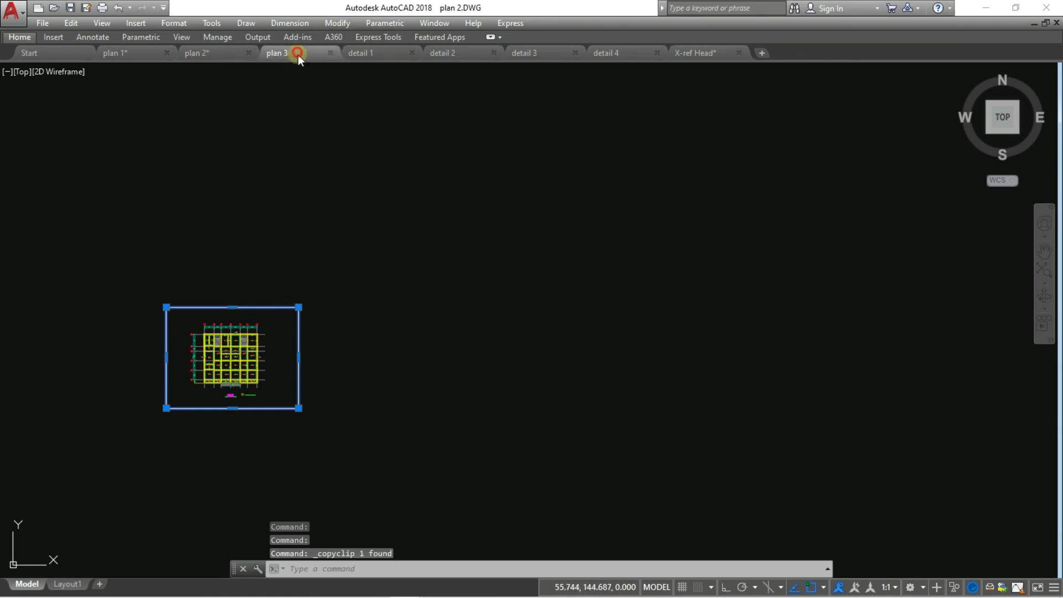
click(298, 55)
key(ctrl+v)
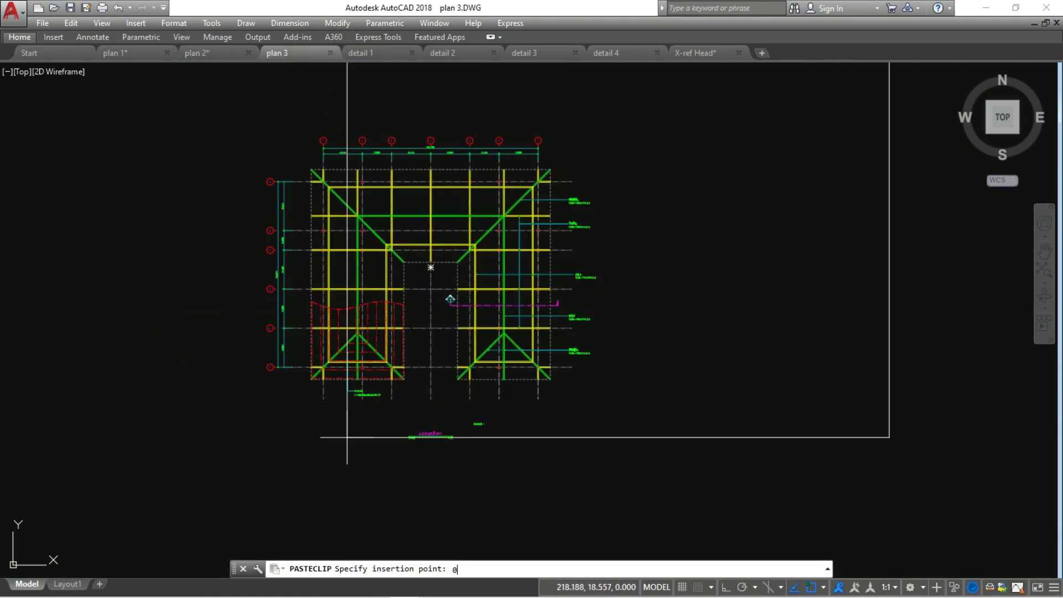
key(Return)
- Move plan 3's 209 objects into the origin frame, save plan 3, and copy the frame
text(m)
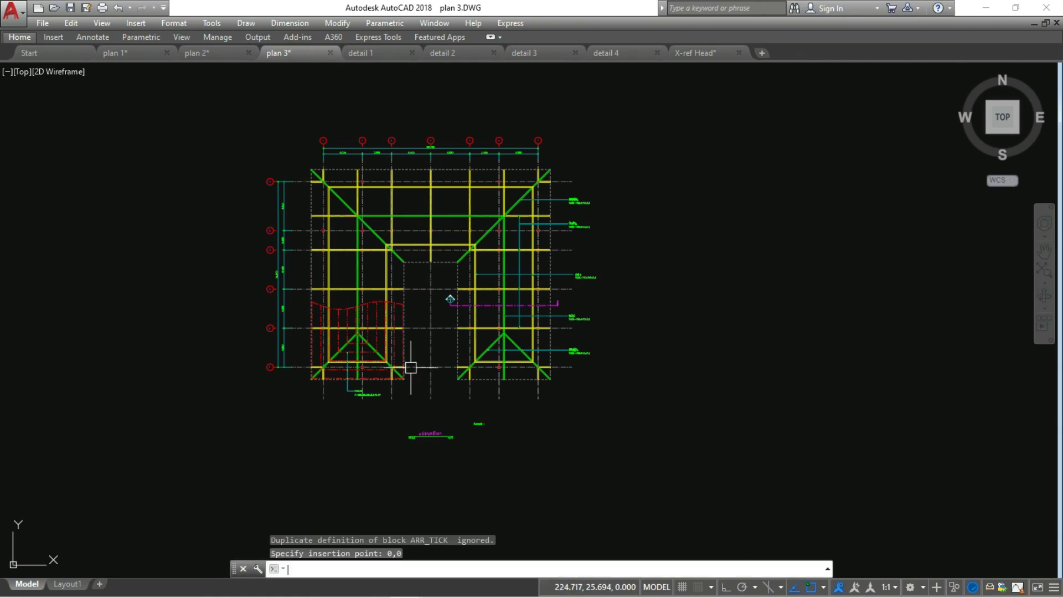
key(Return)
scroll(399, 286, down, 2)
click(266, 136)
click(567, 434)
key(Return)
click(437, 279)
scroll(692, 310, down, 4)
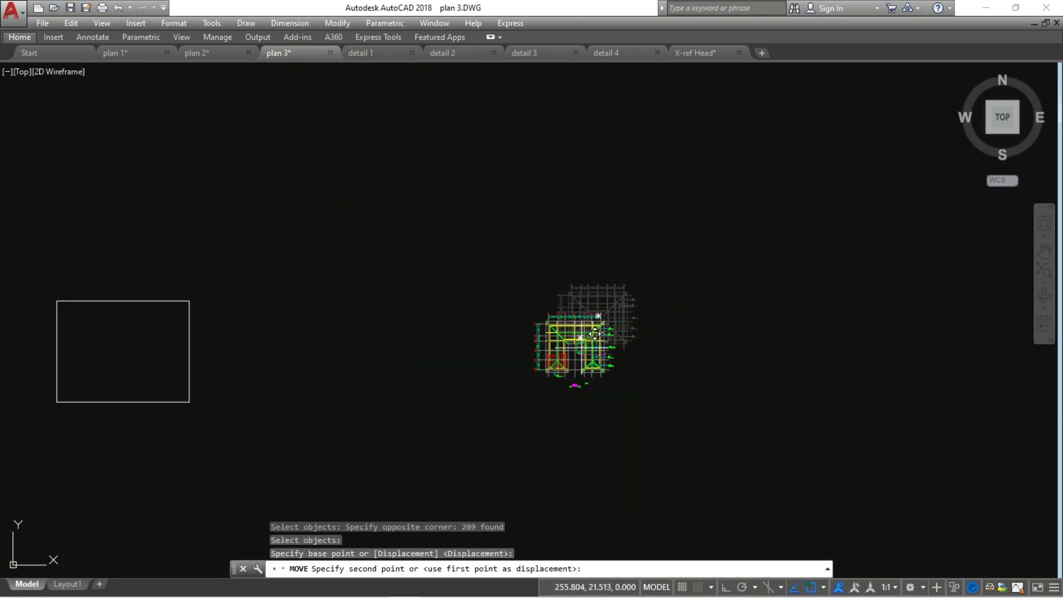
middle_drag(692, 311, 936, 293)
click(391, 320)
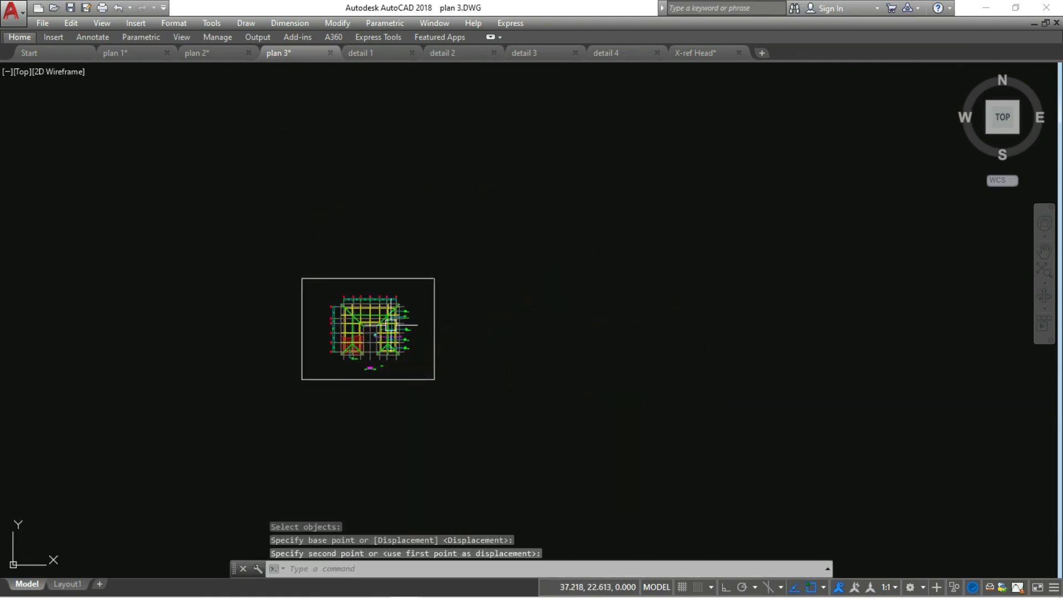
key(ctrl+s)
click(402, 277)
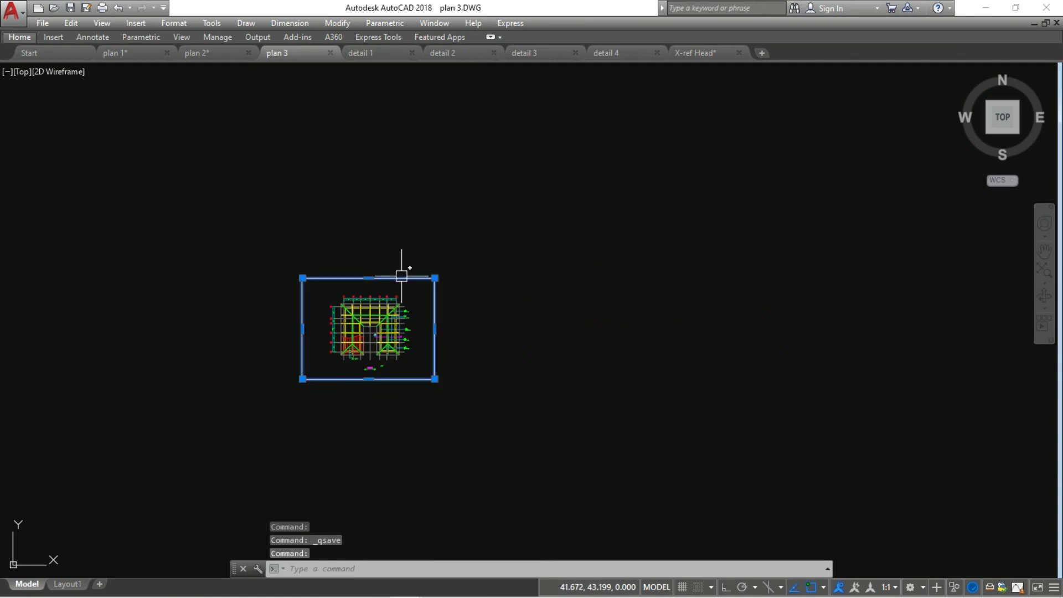
key(ctrl+c)
- Paste the border frame into detail 1 at the origin
click(382, 53)
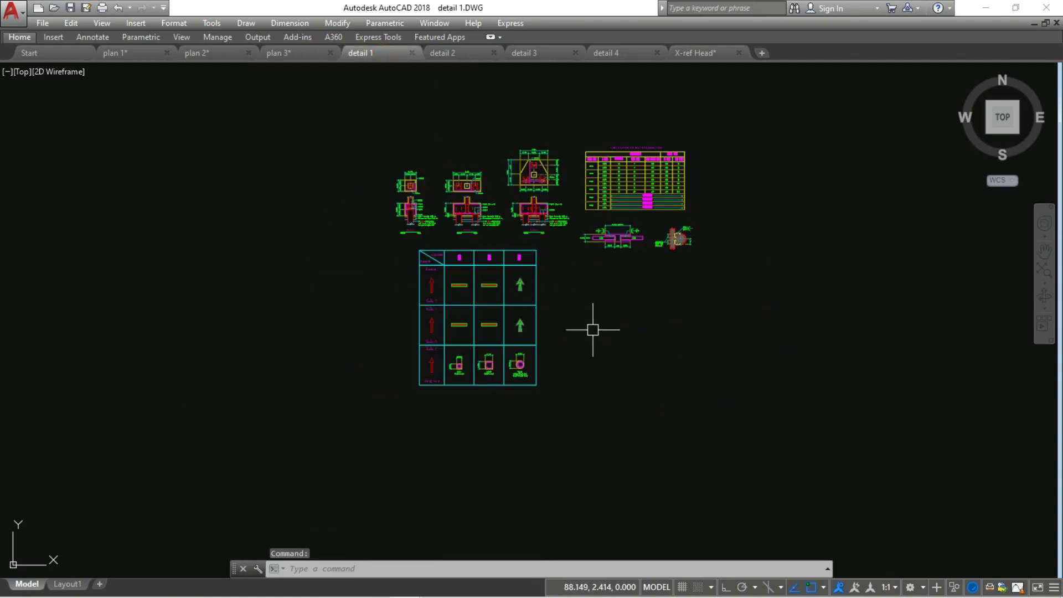
key(ctrl+v)
scroll(589, 364, down, 4)
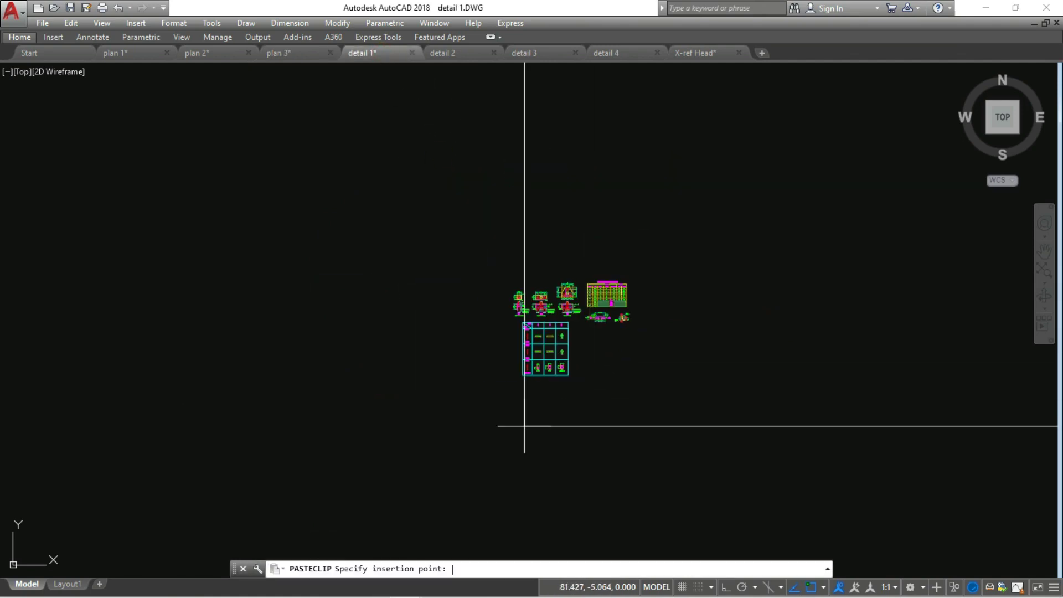
key(Return)
scroll(553, 407, down, 4)
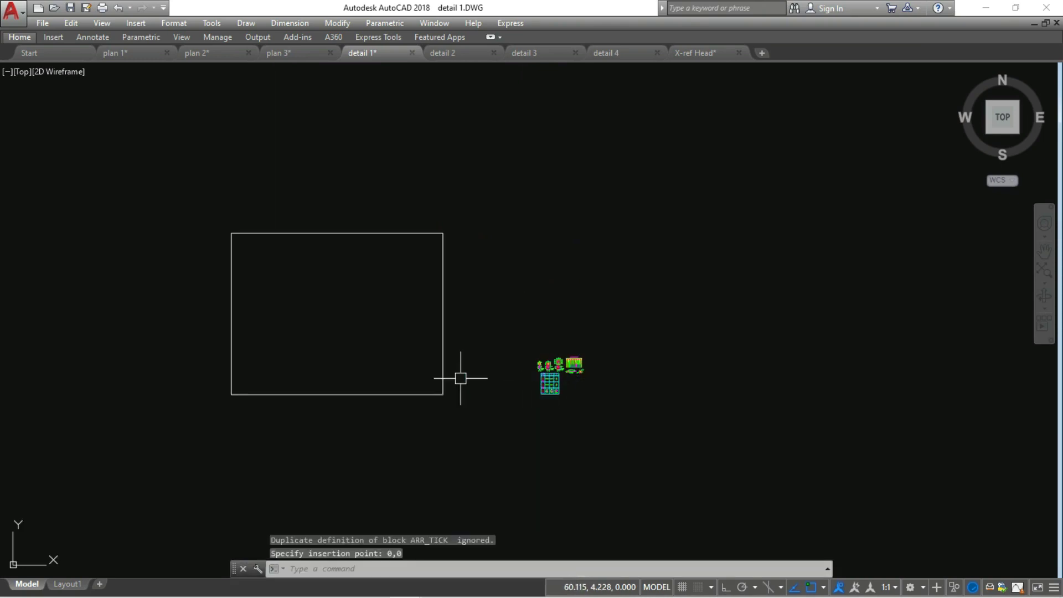
scroll(565, 372, up, 5)
scroll(603, 339, down, 4)
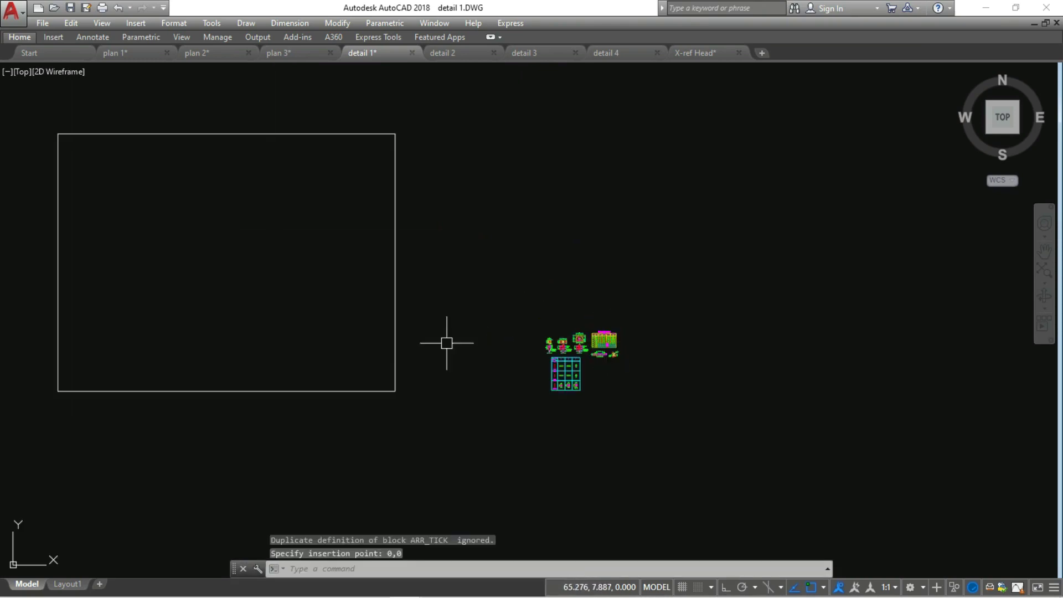
middle_drag(265, 351, 542, 376)
- Scale the frame from its lower-left corner, accidentally enlarging it by 75
text(sc)
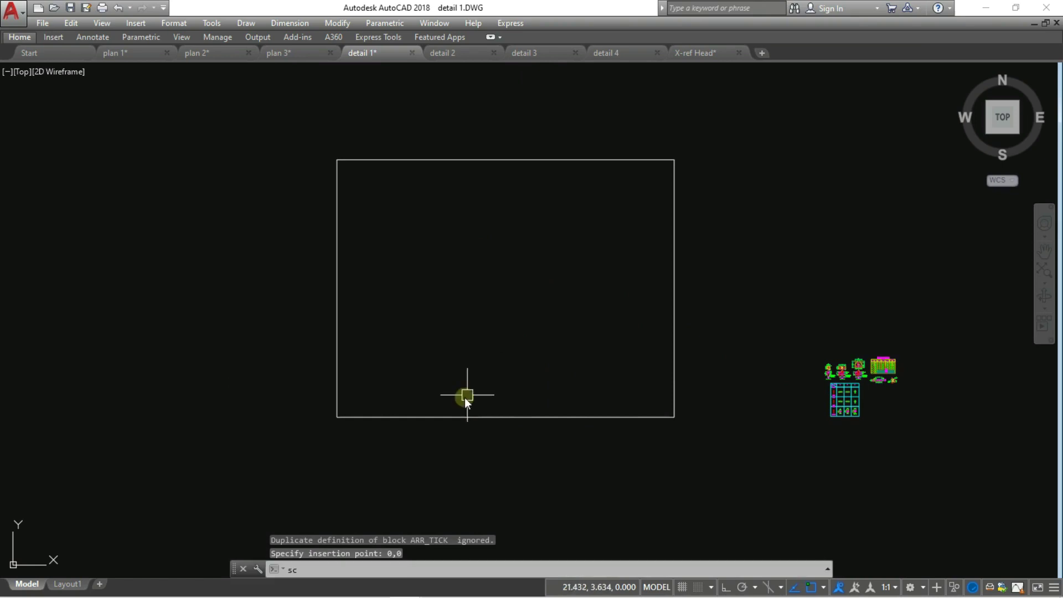
key(Return)
click(463, 363)
click(409, 442)
key(Return)
click(338, 417)
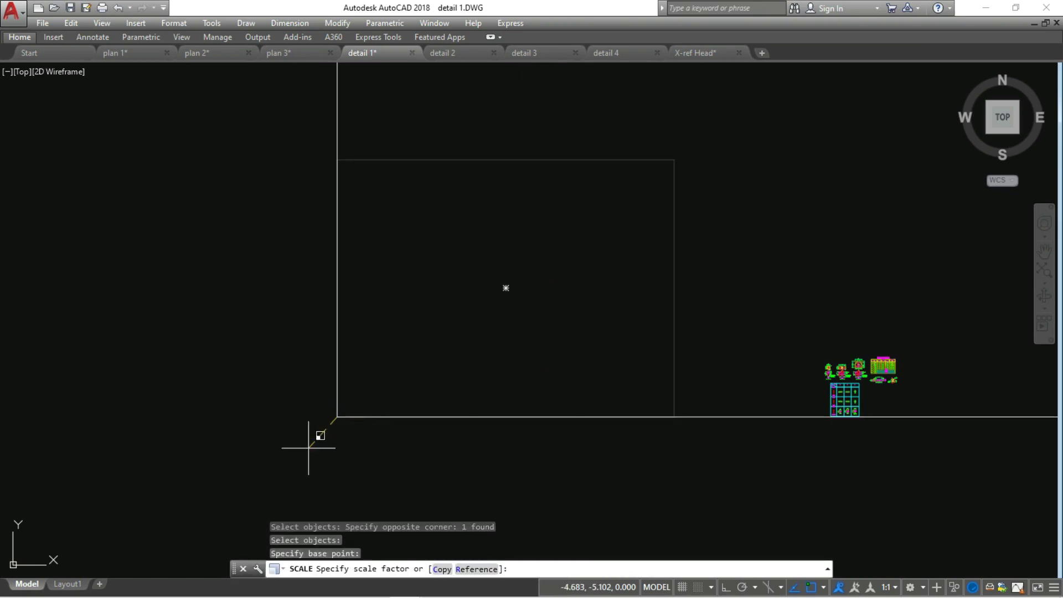
text(75)
key(Return)
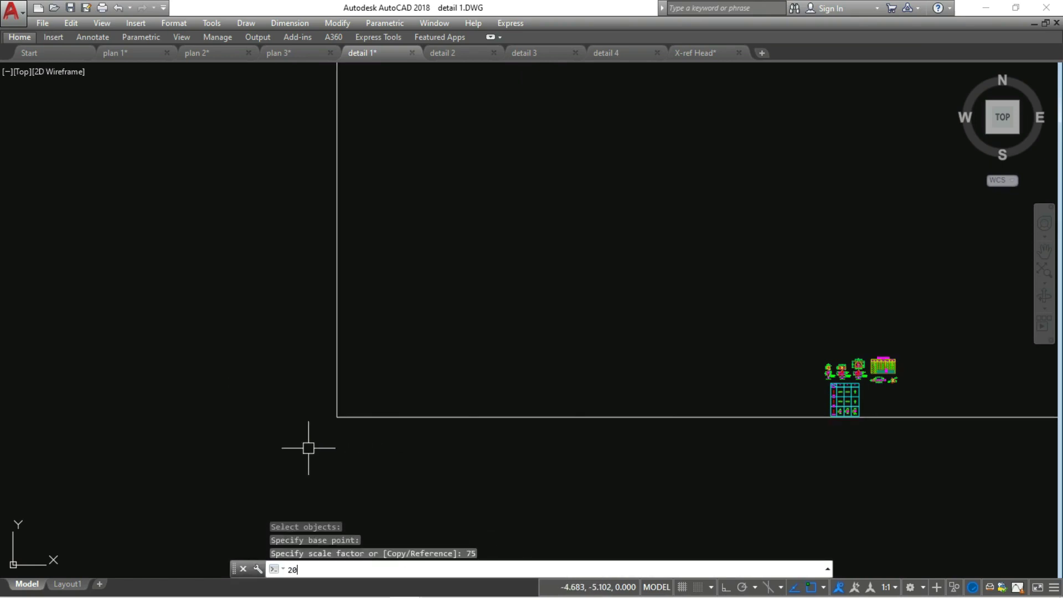
key(Return)
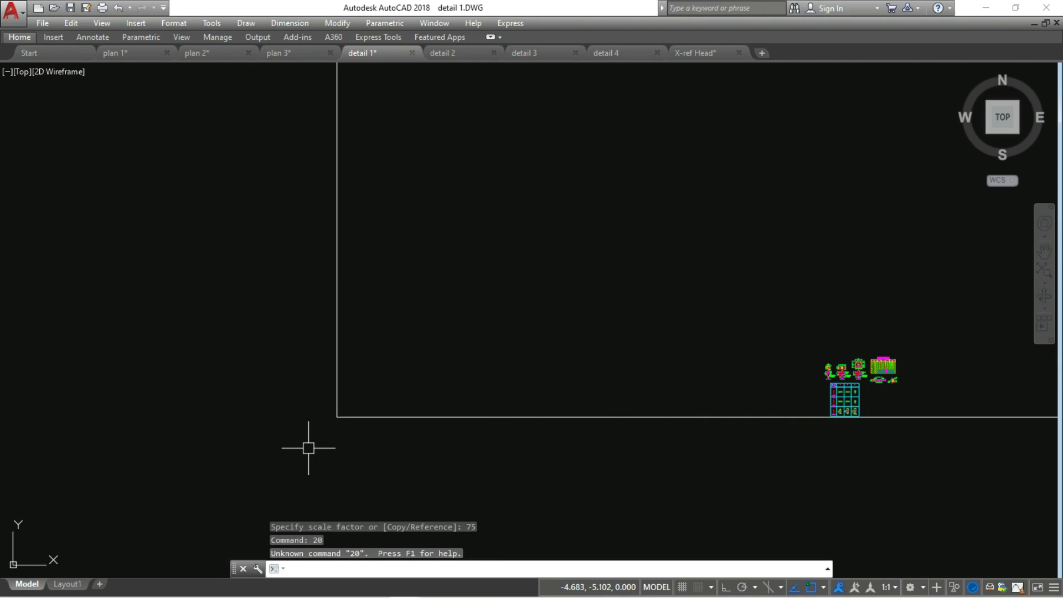
- Undo the oversized frame scaling
scroll(332, 443, down, 2)
scroll(380, 436, down, 1)
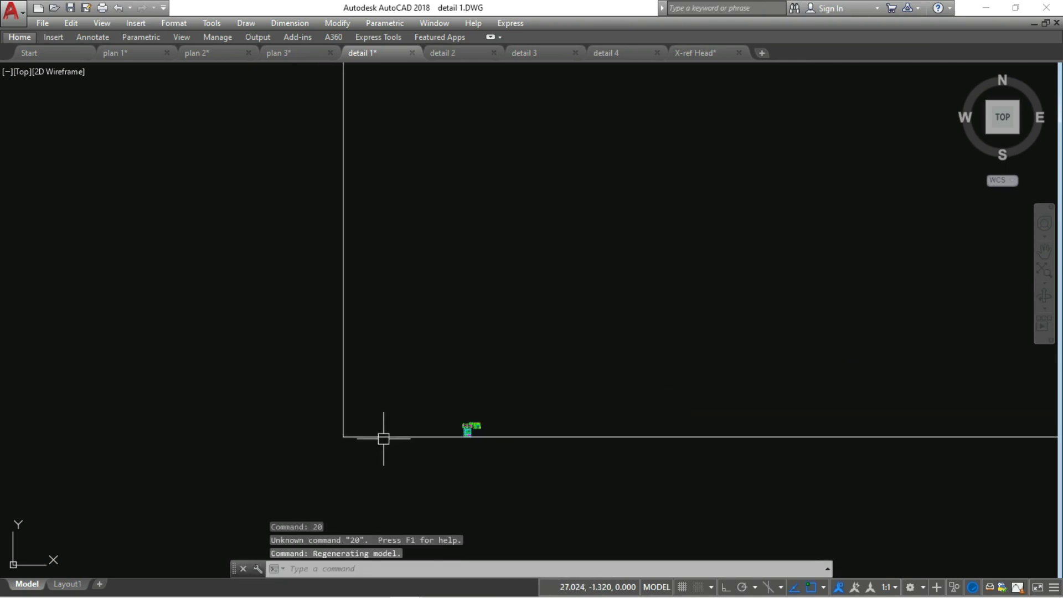
scroll(380, 436, down, 1)
text(U)
key(Return)
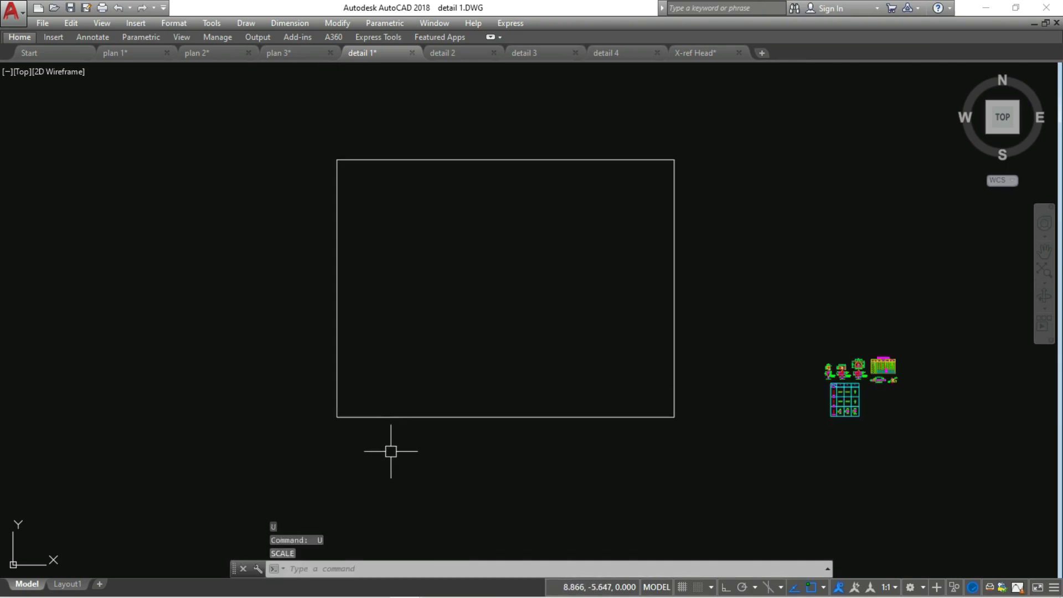
- Rescale the frame from its lower-left corner using reference length 75 to new length 20
text(sc)
key(Return)
drag(391, 451, 347, 406)
key(Return)
click(338, 417)
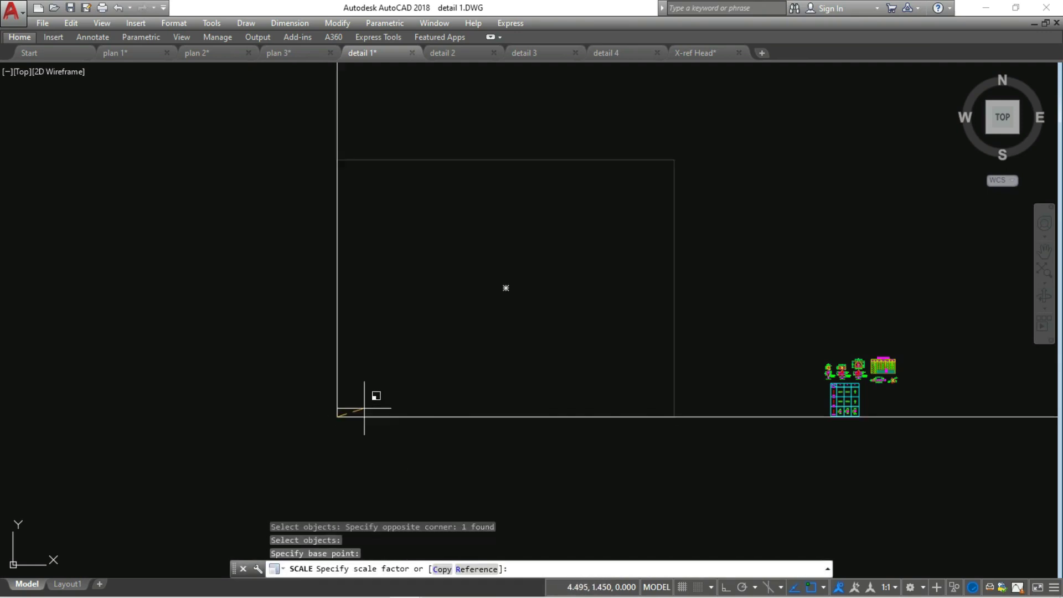
key(Return)
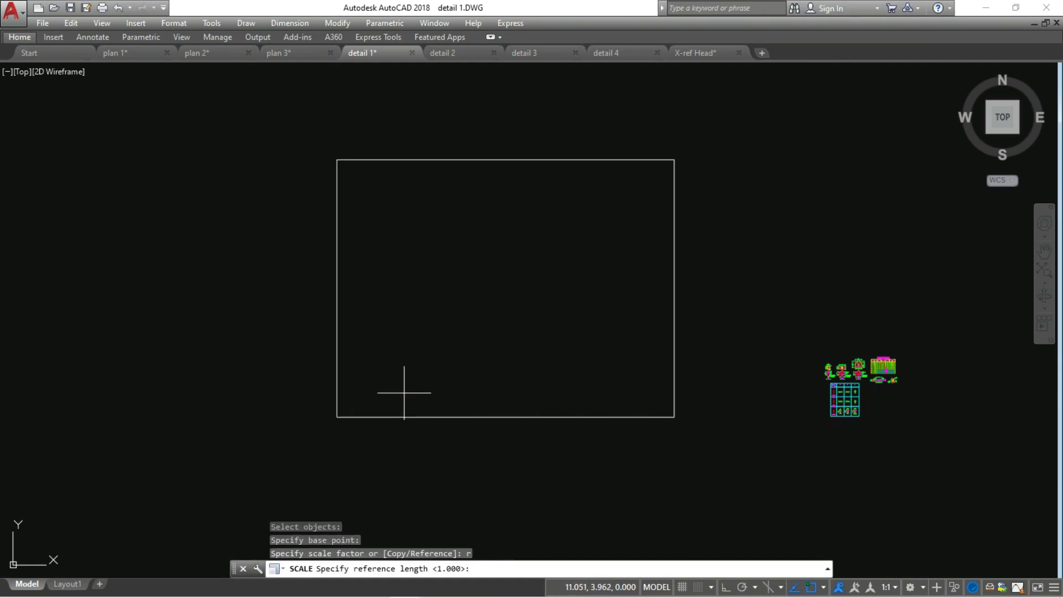
text(75)
key(Return)
key(Return)
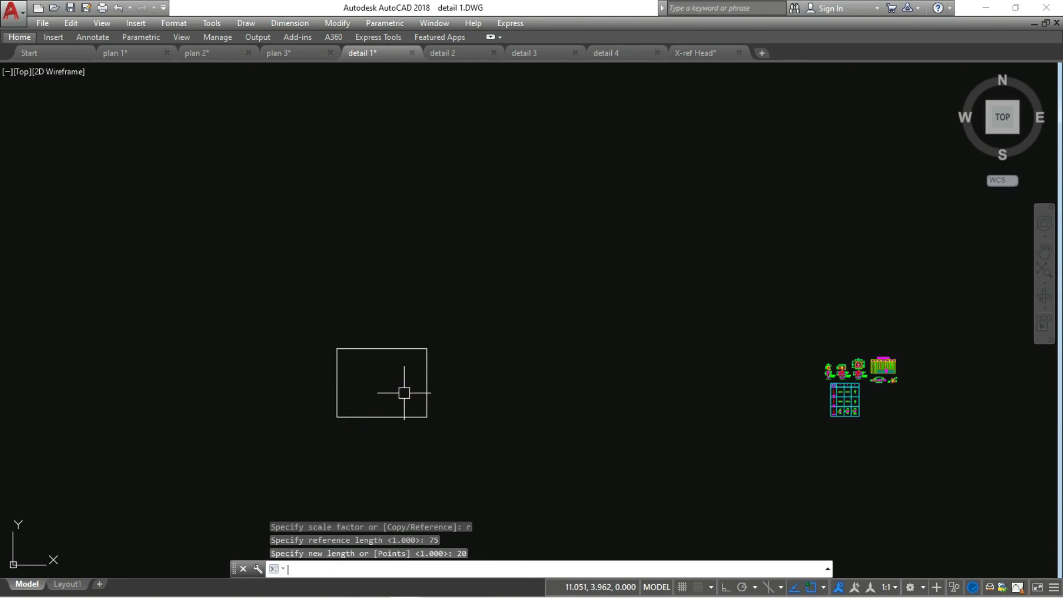
text(m)
- Move all detail drawings inside the frame, then copy the frame to the clipboard
key(Return)
click(820, 302)
click(999, 490)
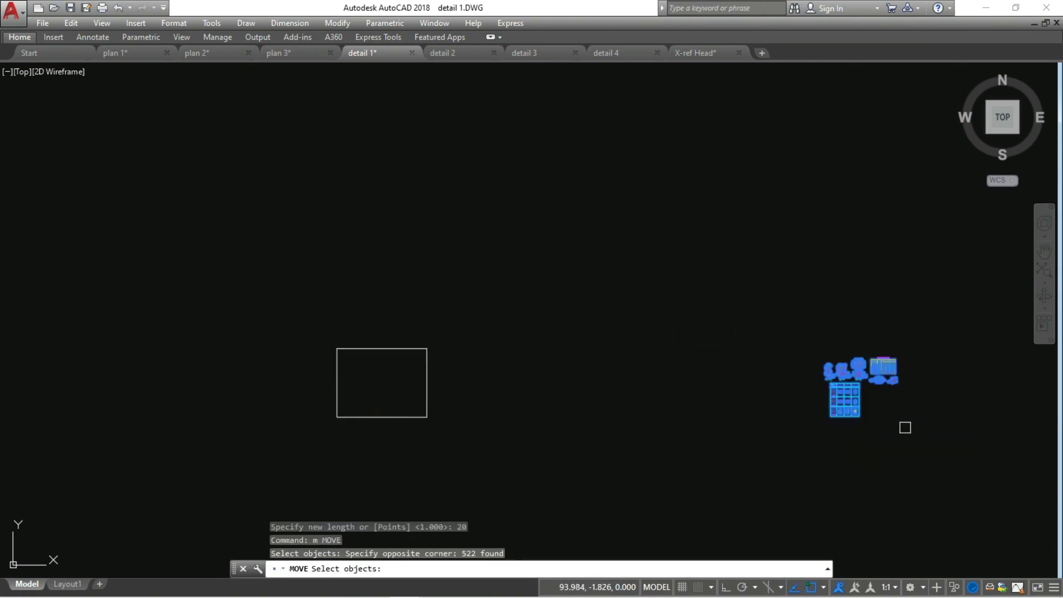
key(Return)
click(848, 380)
scroll(382, 375, up, 4)
scroll(384, 365, up, 2)
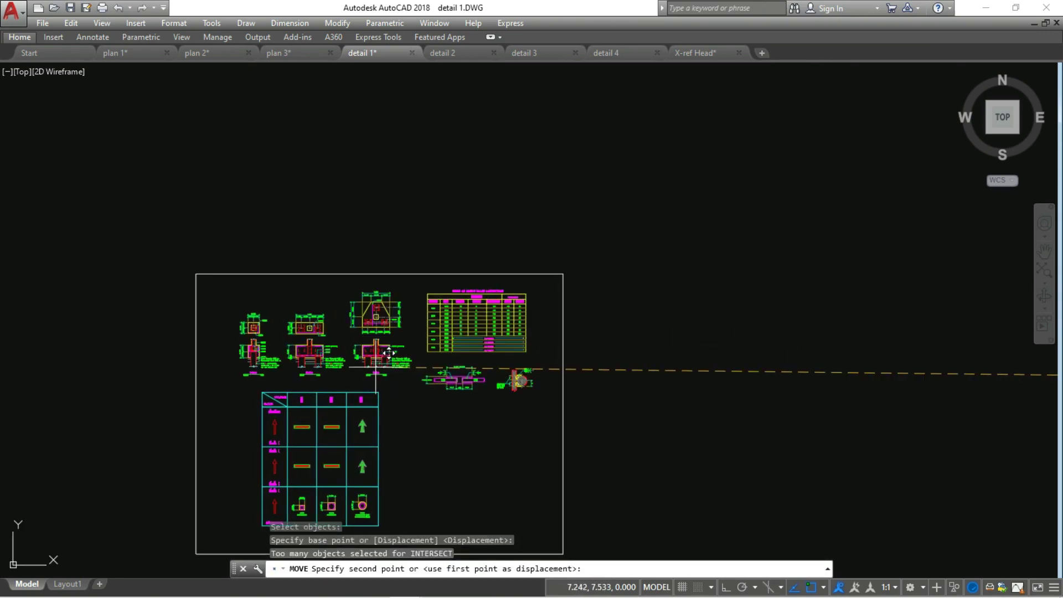
click(524, 355)
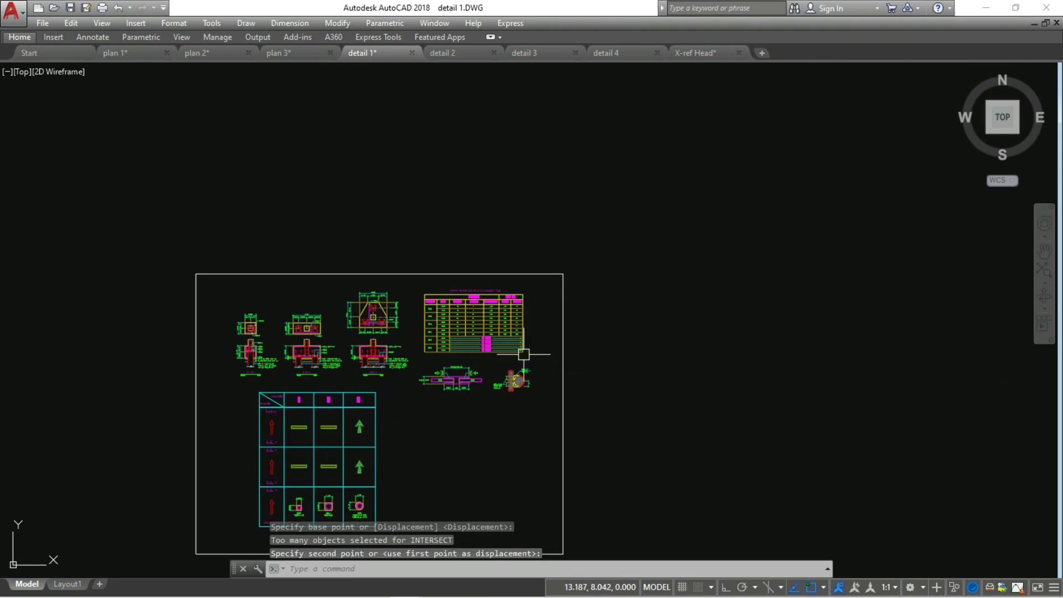
click(560, 388)
key(ctrl+c)
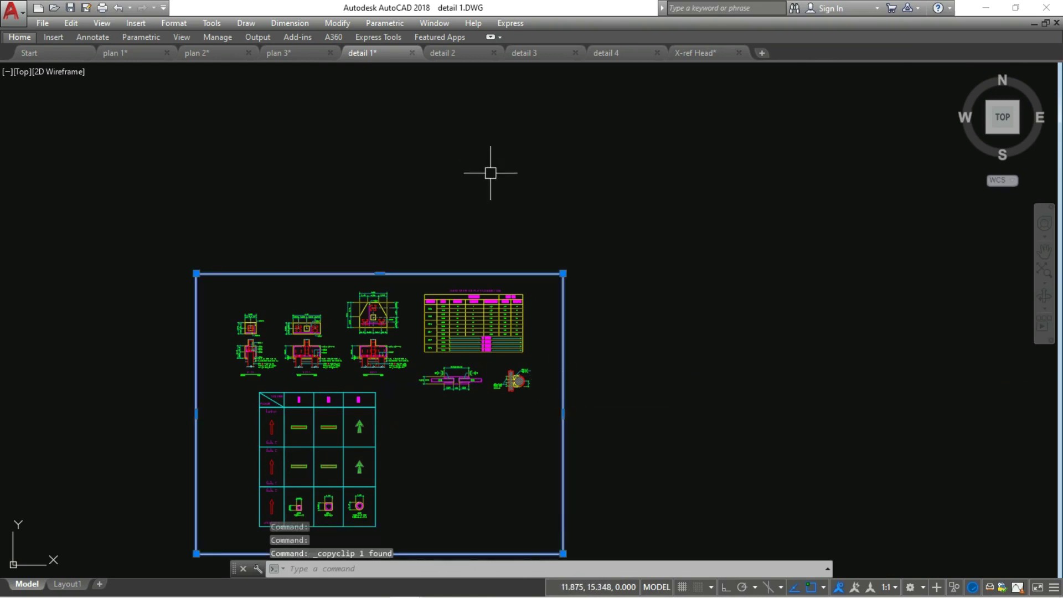
- Paste the frame into detail 2 at the origin 0,0
key(Escape)
click(476, 52)
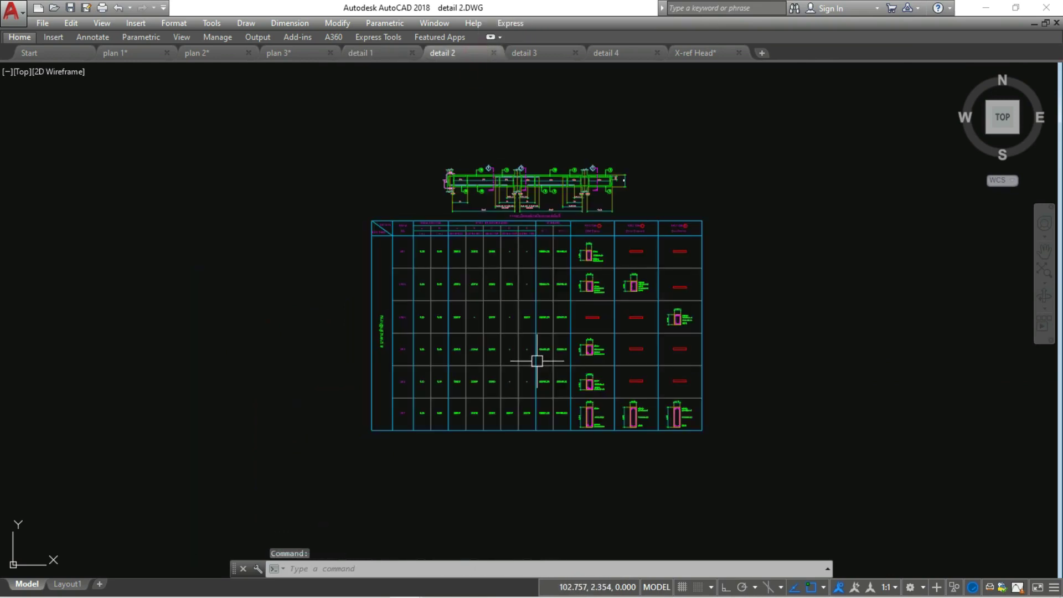
key(ctrl+v)
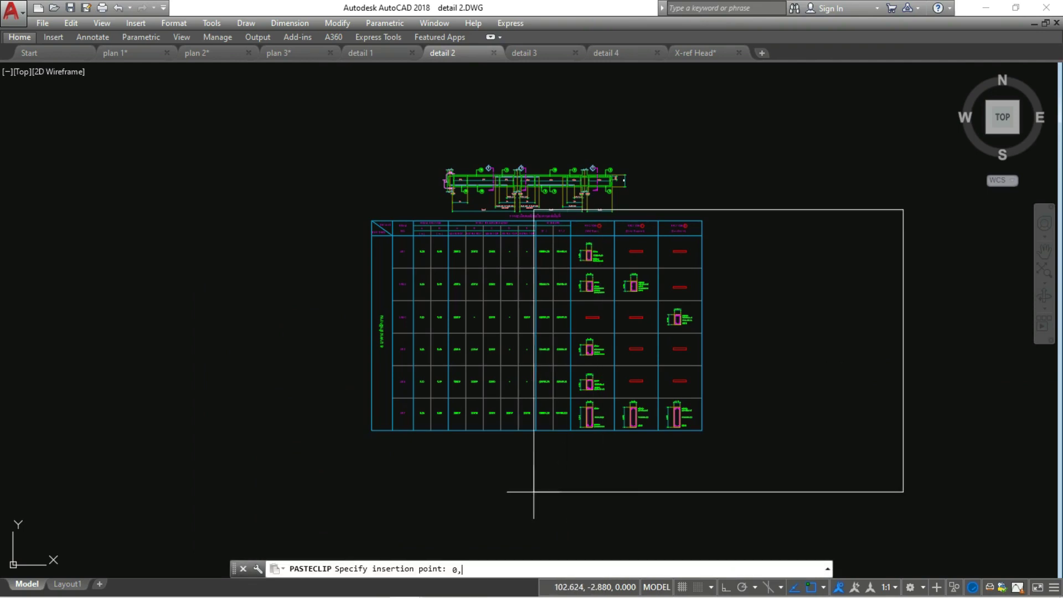
text(0)
key(Return)
- Move detail 2's table and plan drawings inside the frame
key(m)
key(Return)
click(360, 168)
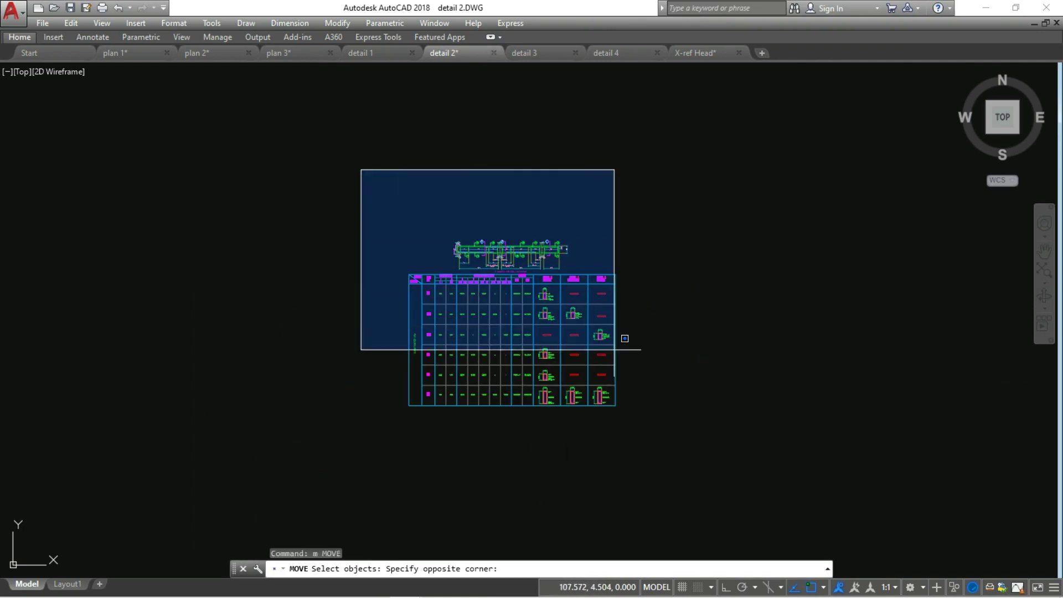
click(767, 472)
scroll(475, 363, down, 2)
key(Return)
click(490, 344)
scroll(554, 343, down, 4)
scroll(232, 327, up, 7)
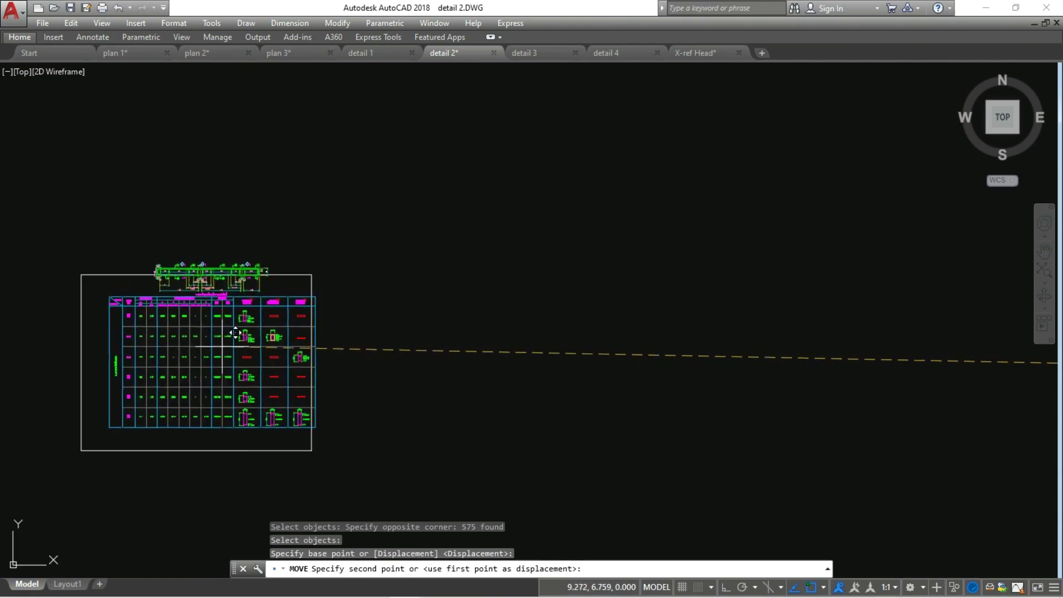
scroll(388, 322, up, 3)
scroll(575, 316, down, 2)
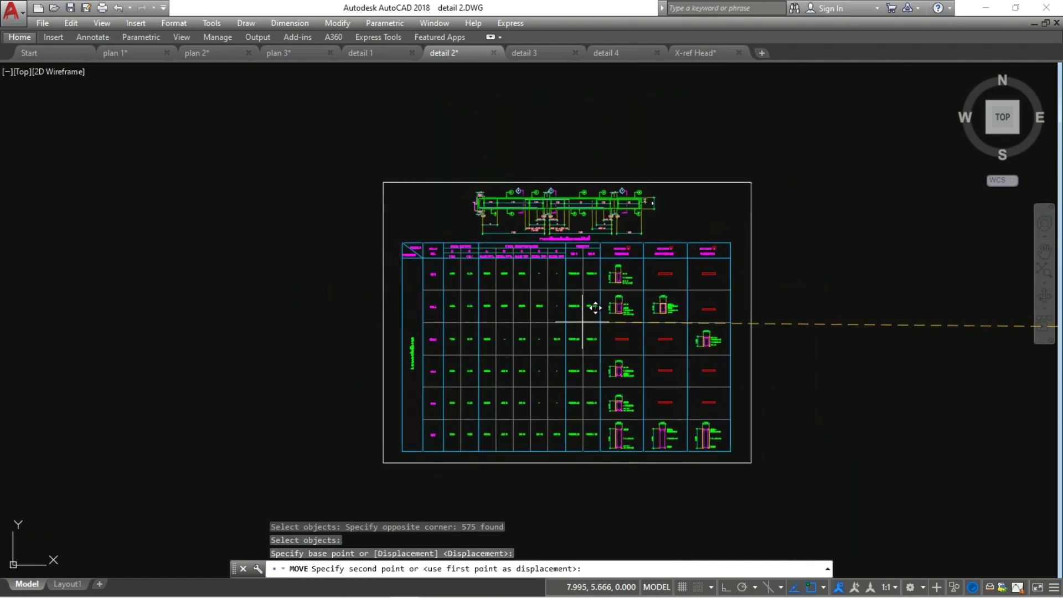
click(582, 322)
- Copy detail 2's frame and paste it into detail 3 at 0,0
click(680, 181)
key(ctrl+c)
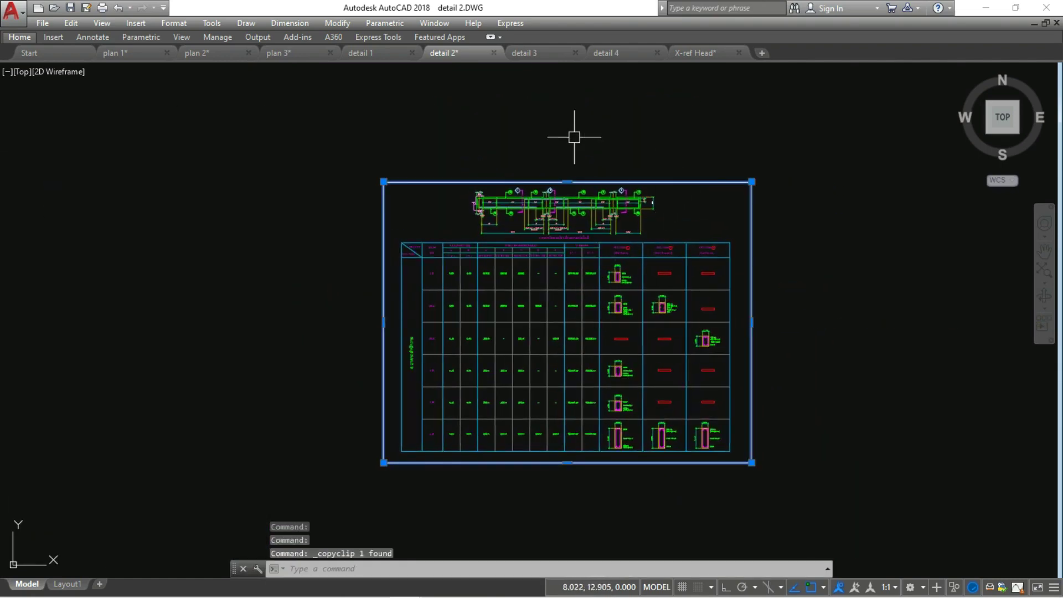
mouse_move(524, 52)
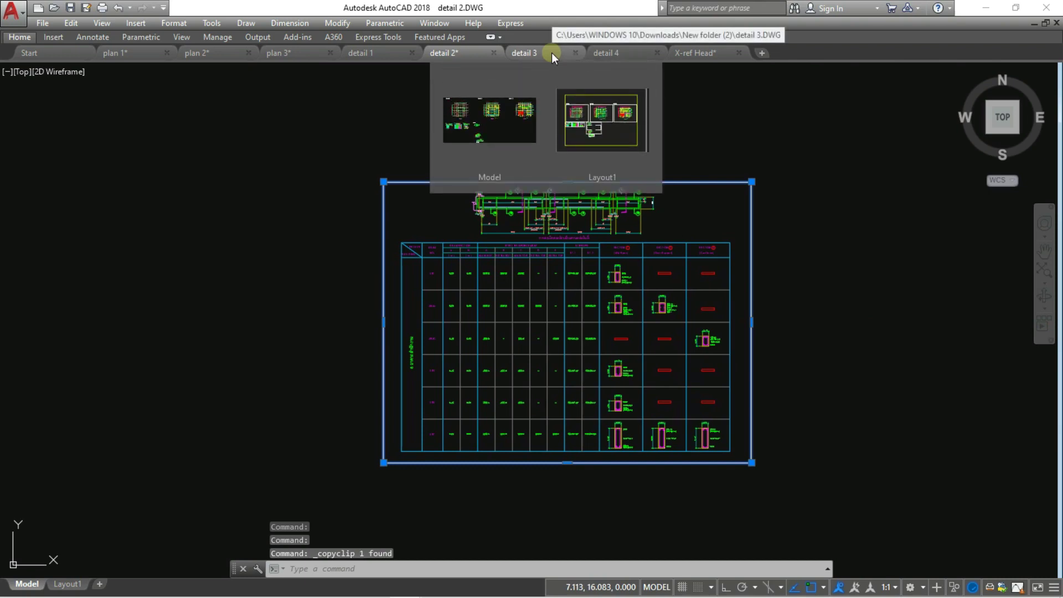
click(553, 54)
key(ctrl+v)
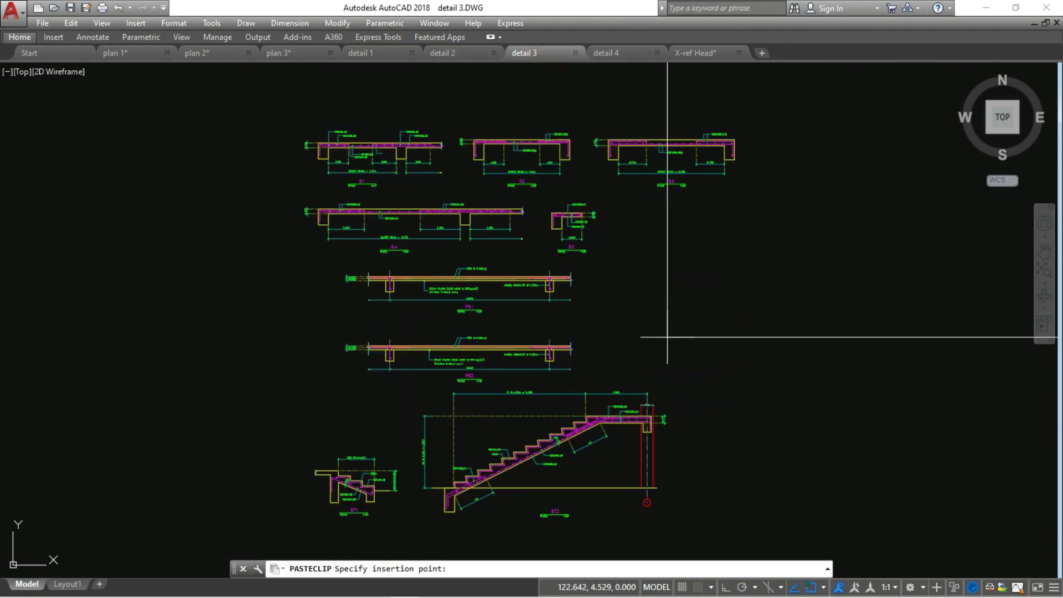
text(,0)
key(Return)
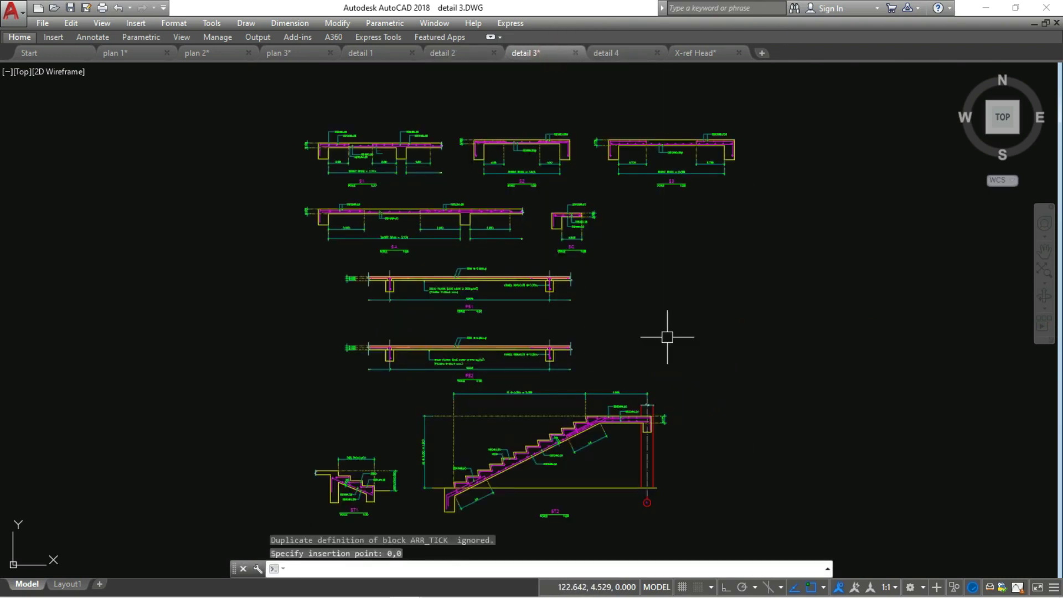
- Move all of detail 3's drawings inside the pasted frame
scroll(651, 317, down, 4)
key(m)
key(Return)
drag(451, 202, 759, 463)
key(Return)
click(504, 312)
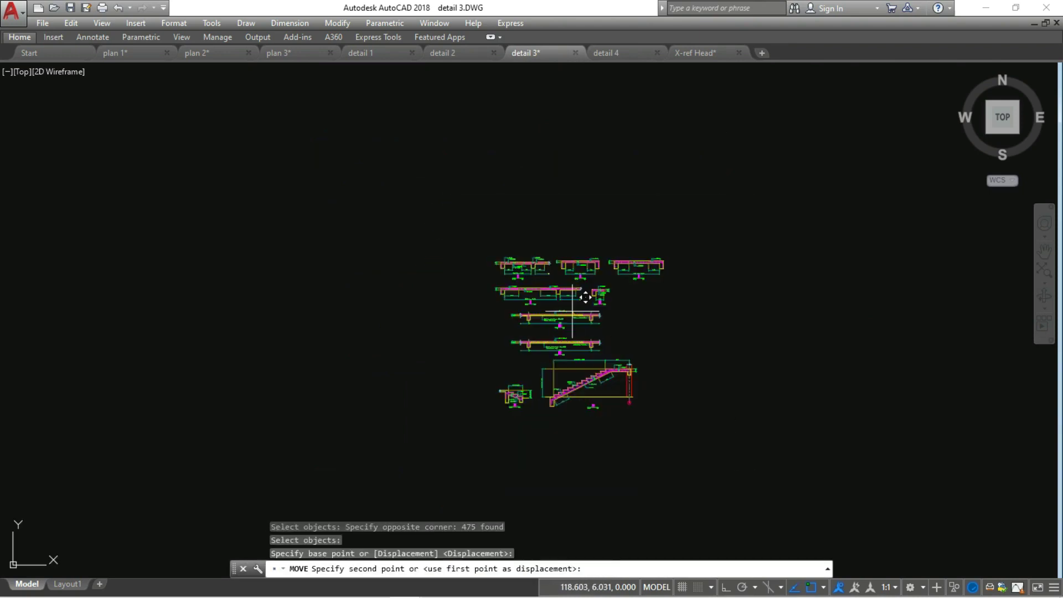
scroll(820, 366, down, 4)
middle_drag(126, 349, 581, 377)
scroll(460, 374, up, 6)
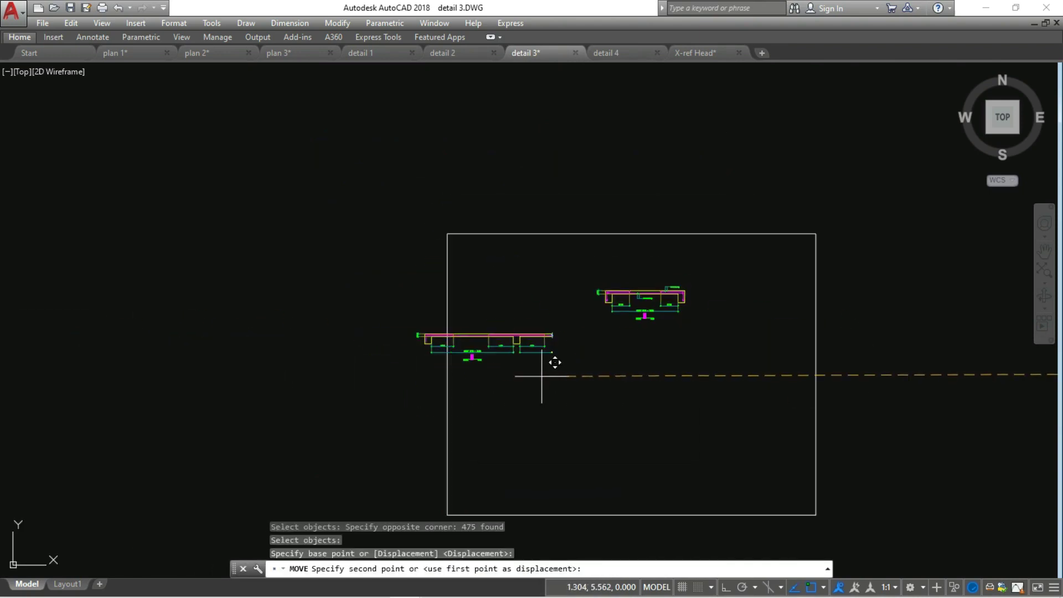
click(614, 347)
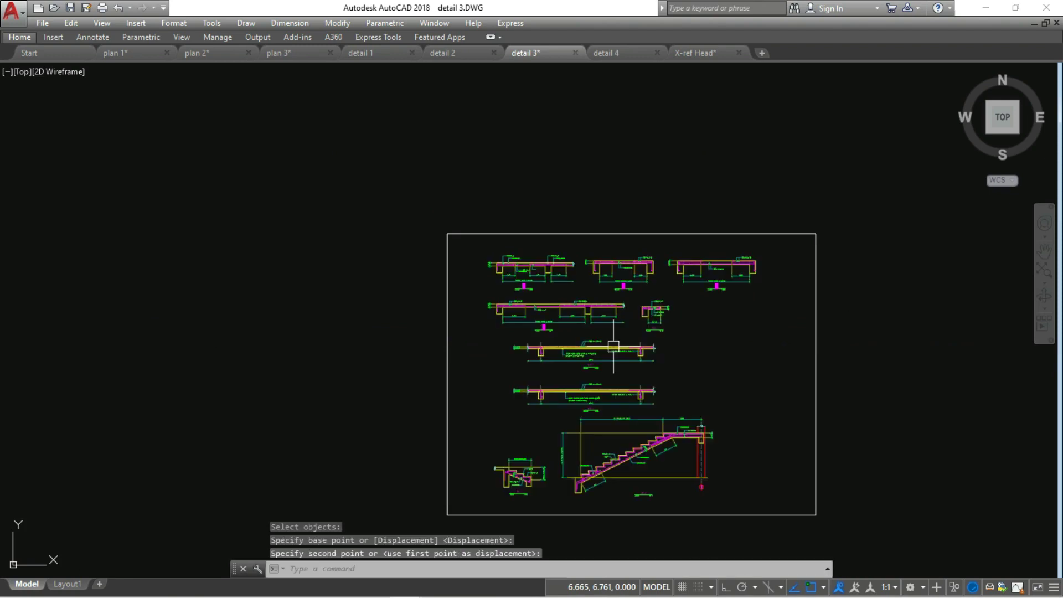
- Paste the copied frame into detail 4 at the origin 0,0
click(634, 53)
key(ctrl+v)
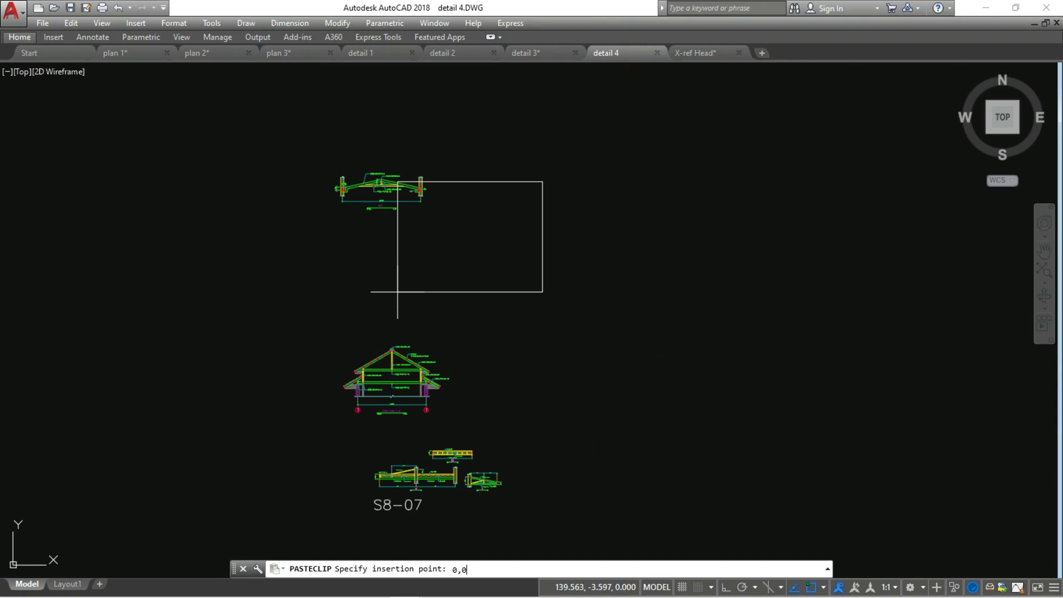
key(Return)
scroll(385, 273, down, 5)
scroll(468, 230, up, 5)
scroll(499, 276, up, 3)
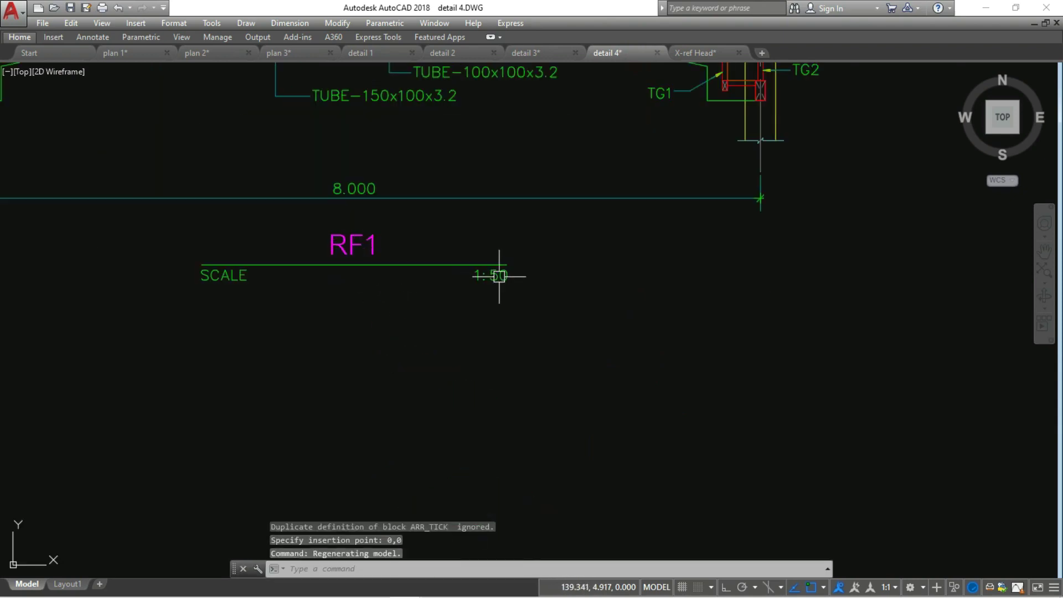
scroll(522, 277, down, 5)
middle_drag(506, 261, 770, 280)
scroll(514, 299, down, 2)
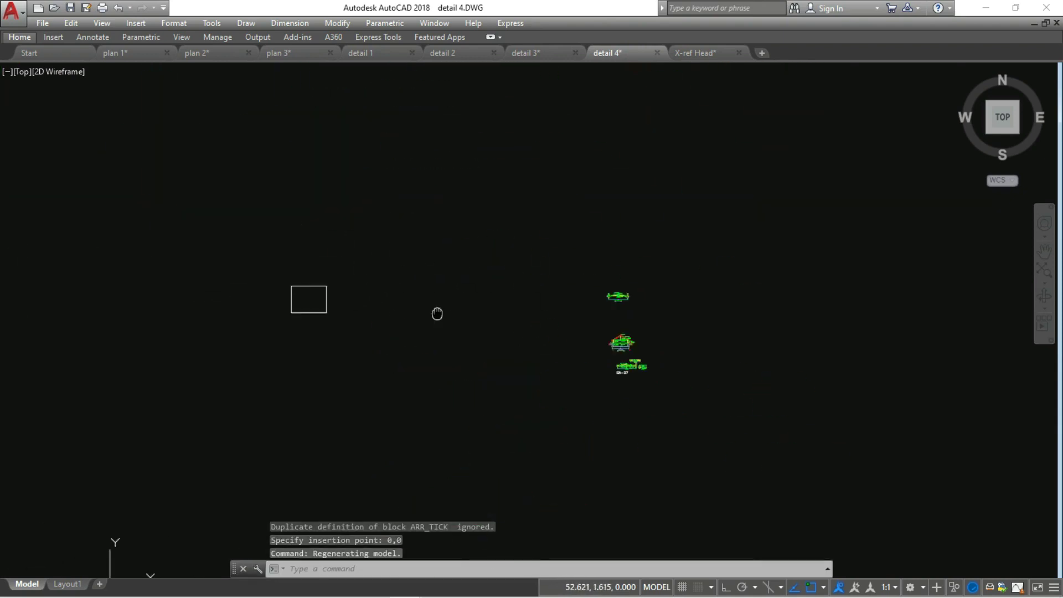
scroll(355, 325, up, 2)
- Scale the frame from its corner using reference length 20 to new length 50
text(sc)
key(Return)
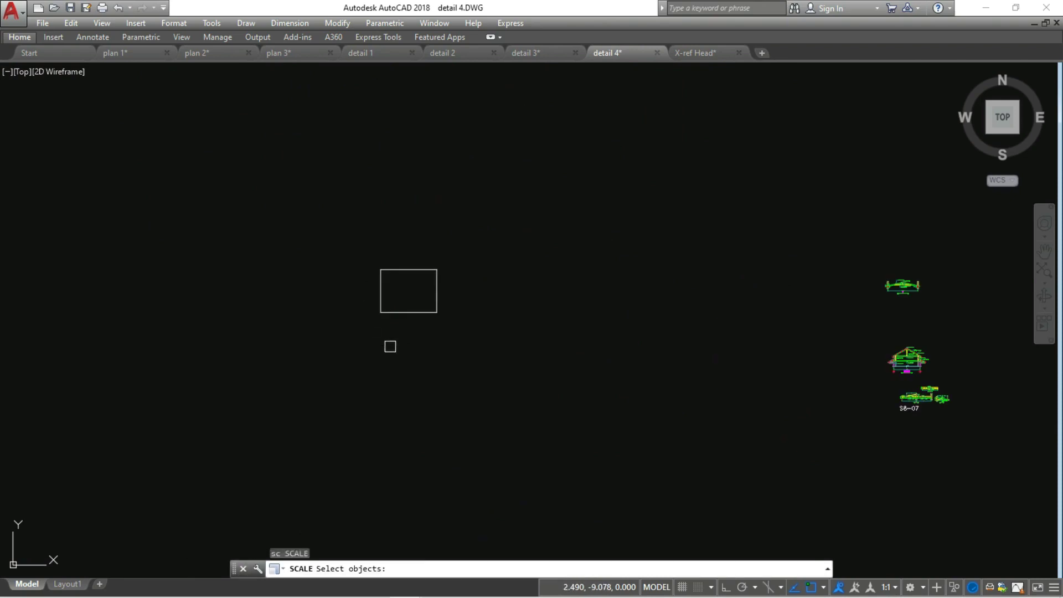
click(414, 305)
click(362, 338)
key(Return)
click(381, 312)
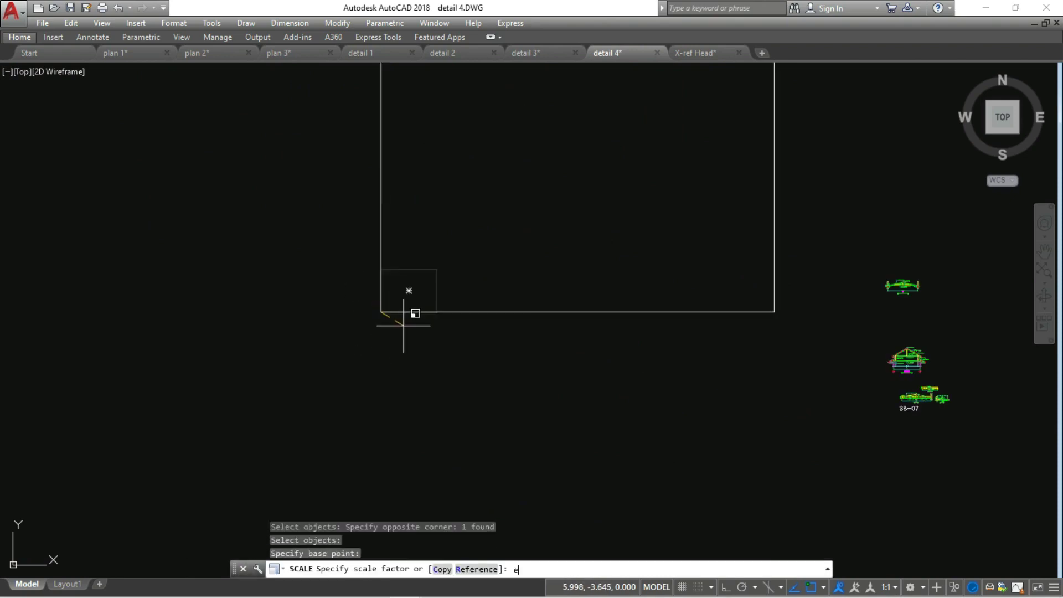
text(r)
key(Return)
text(20)
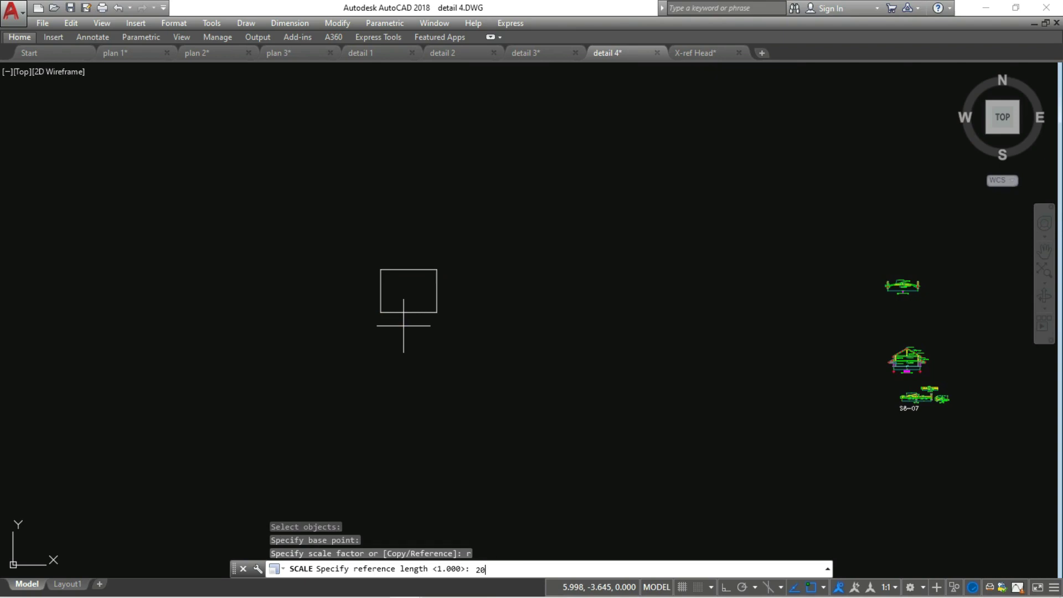
key(Return)
text(50)
key(Return)
- Move the three roof drawings inside the enlarged frame
text(m)
key(Return)
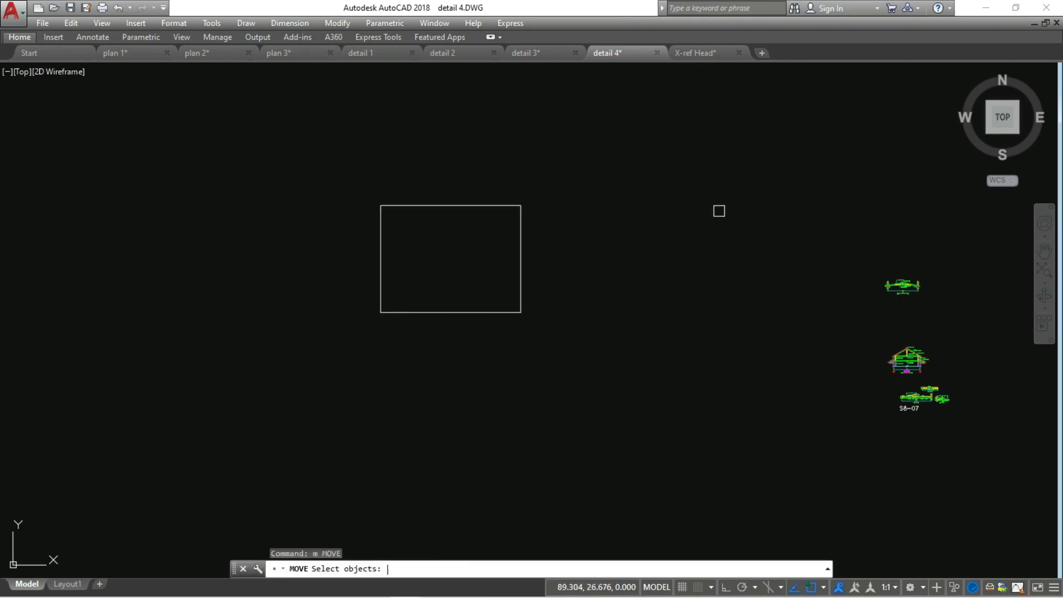
click(768, 204)
click(1034, 467)
key(Return)
click(912, 330)
scroll(462, 276, up, 4)
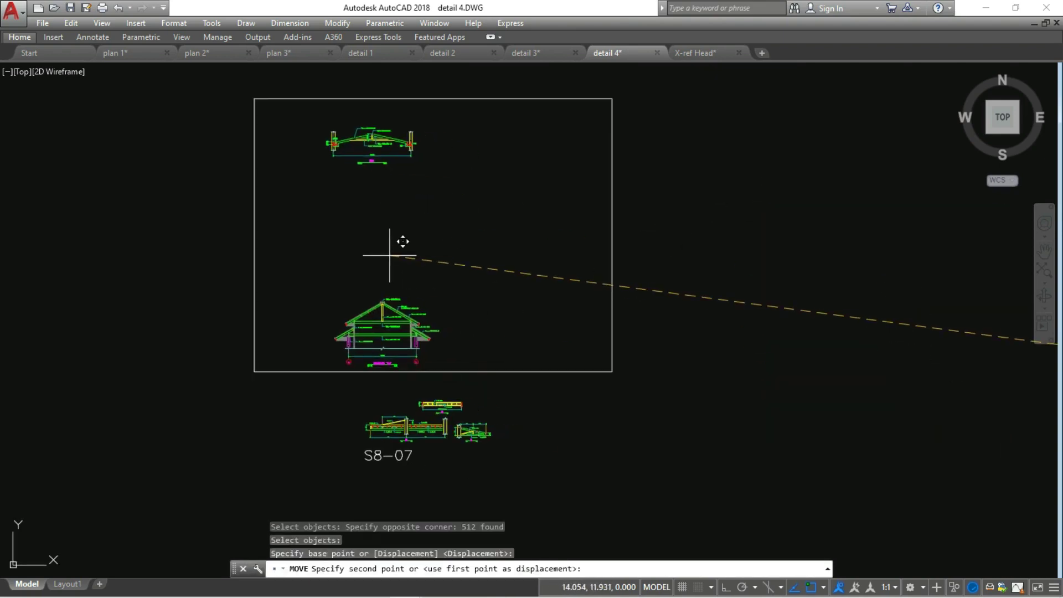
click(361, 231)
- Draw a rectangle around the S8-07 TG1, TG2 and TC details
scroll(412, 430, up, 8)
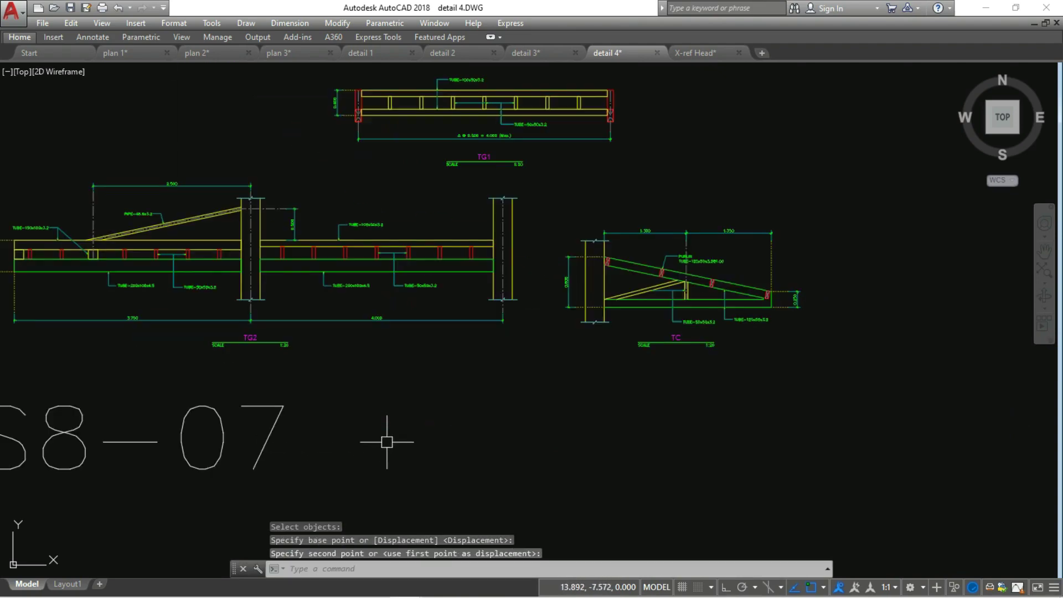
scroll(255, 360, up, 4)
scroll(351, 316, down, 2)
scroll(527, 190, down, 2)
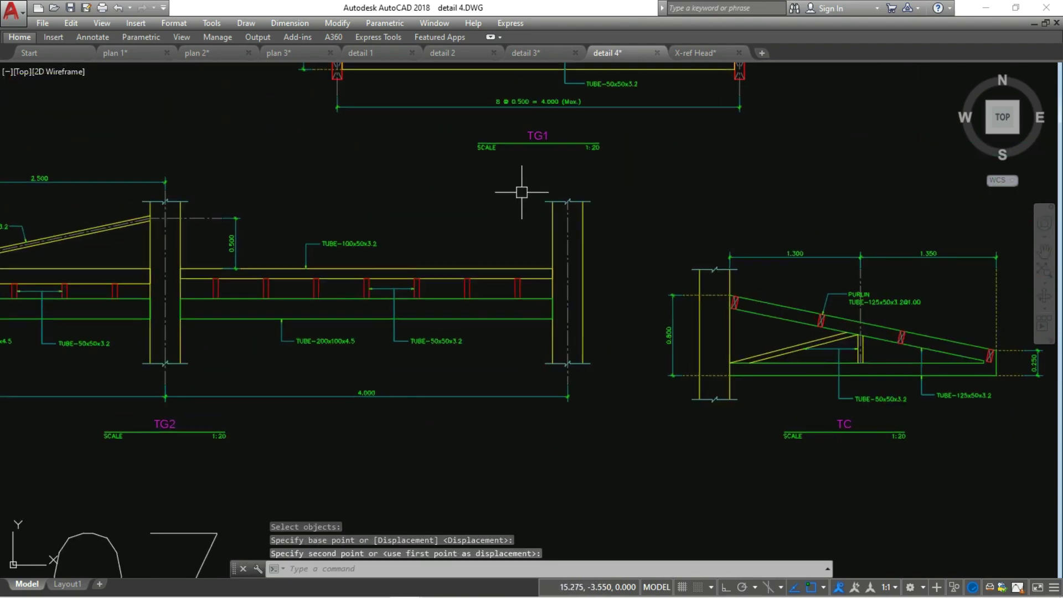
scroll(521, 210, down, 4)
middle_drag(485, 218, 485, 258)
text(rec)
key(Return)
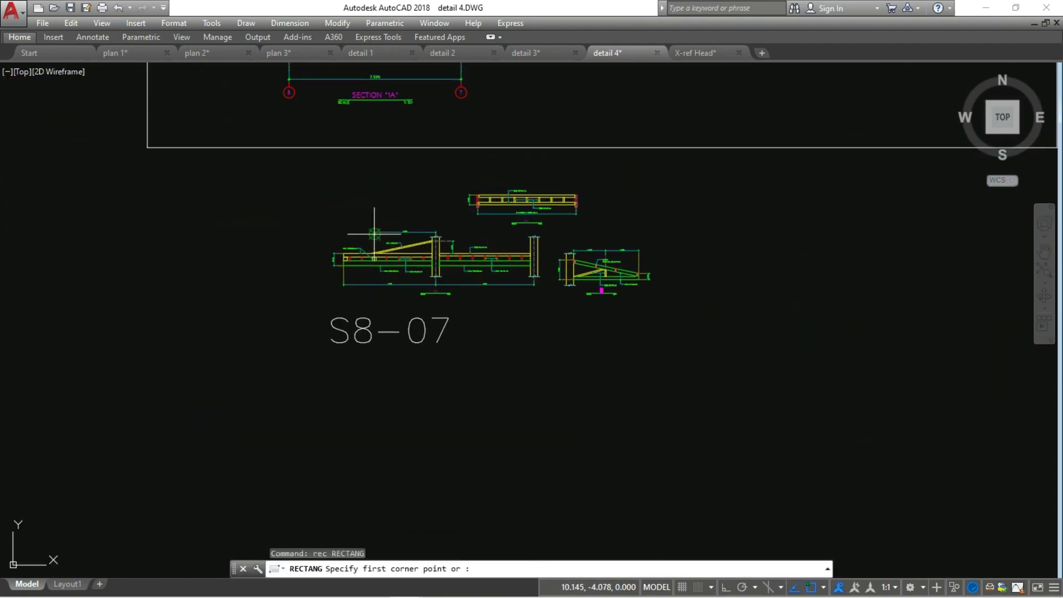
click(325, 190)
scroll(565, 280, up, 2)
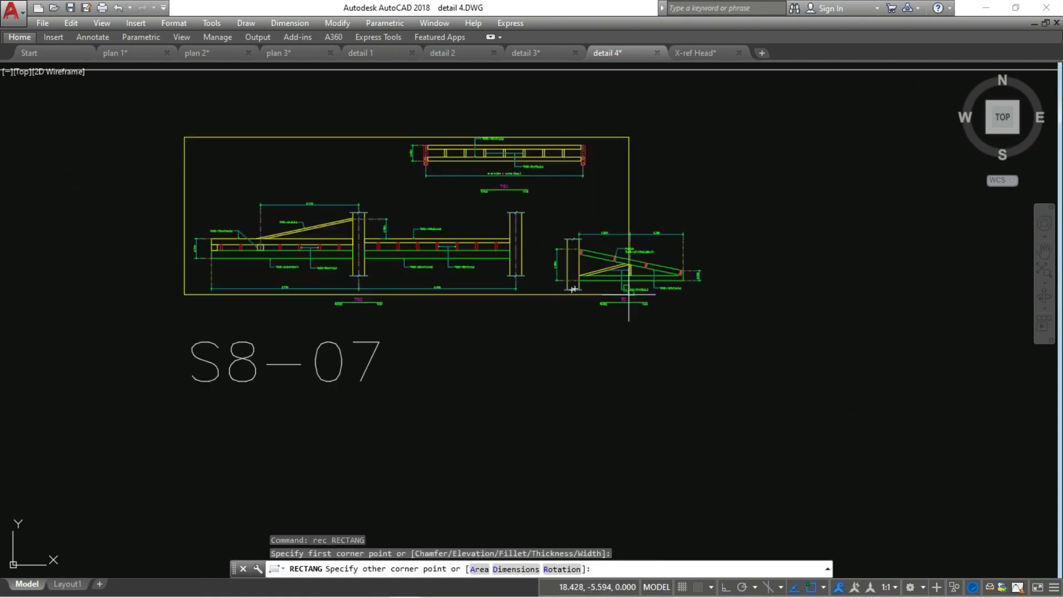
click(712, 314)
- Raise the rectangle's top edge slightly and put it on the DEFPOINTS layer
click(605, 136)
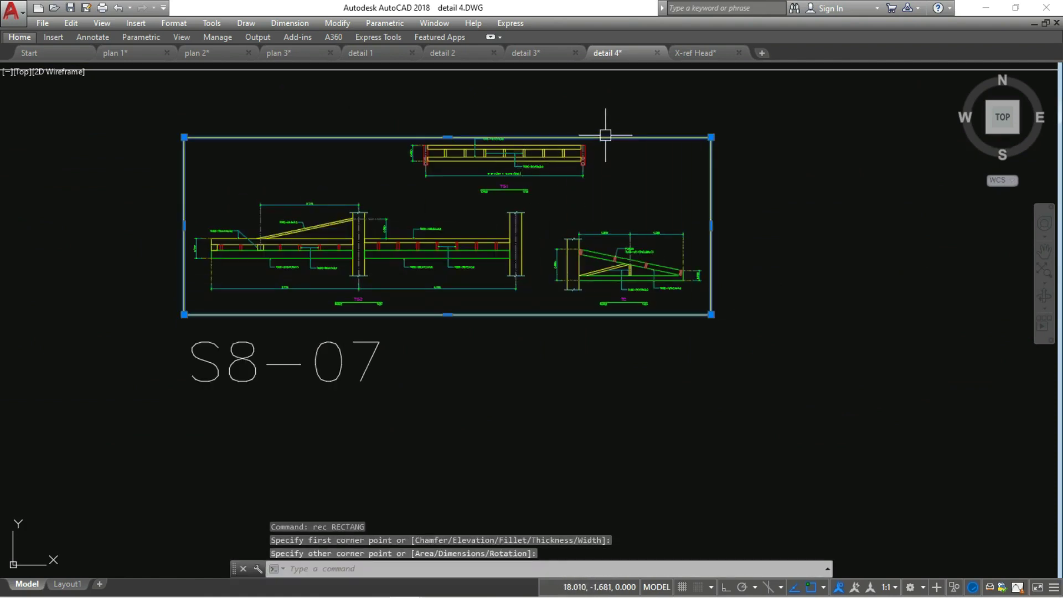
click(447, 137)
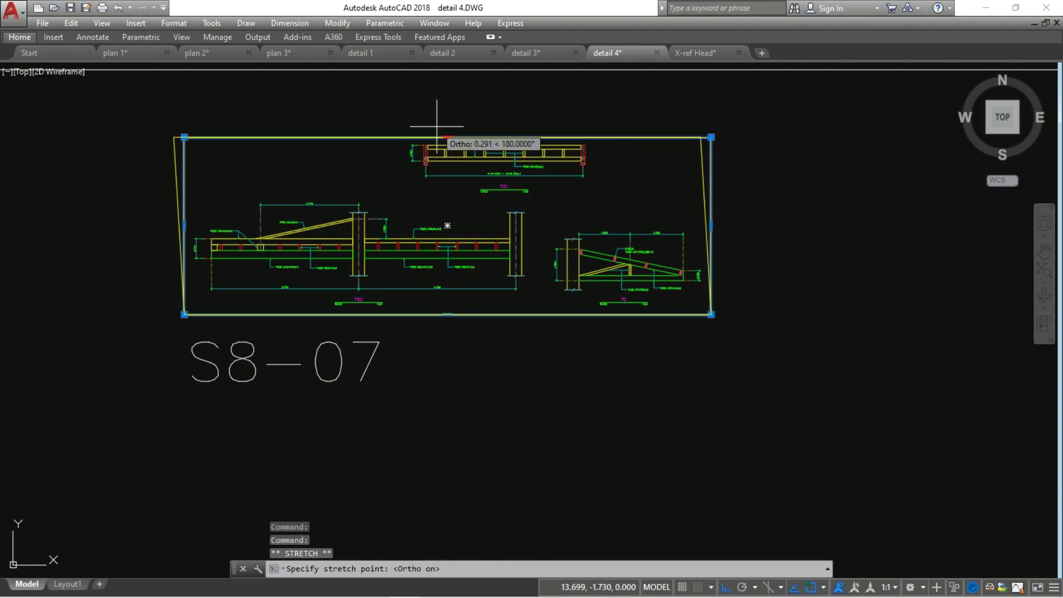
click(443, 126)
click(19, 37)
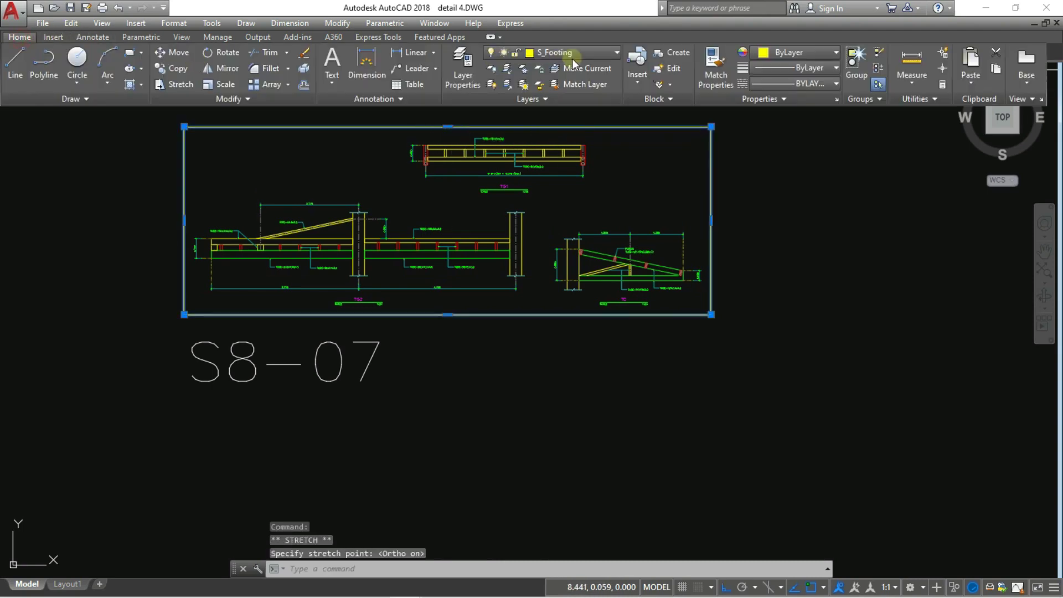
click(575, 55)
scroll(571, 64, up, 5)
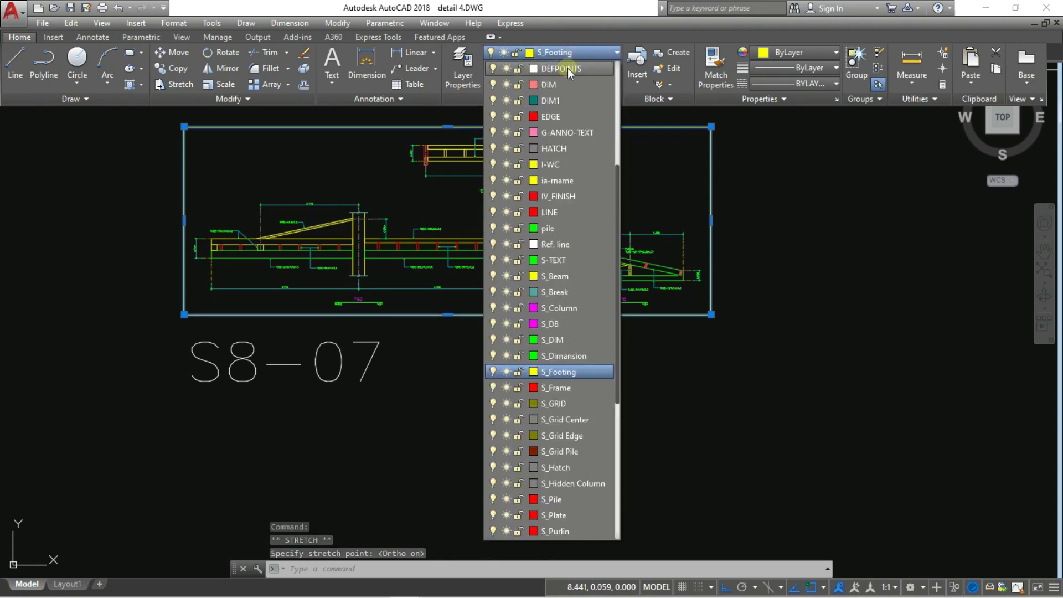
click(567, 69)
key(Escape)
key(Escape)
key(Escape)
- Copy detail 4's rectangle to the right
text(c)
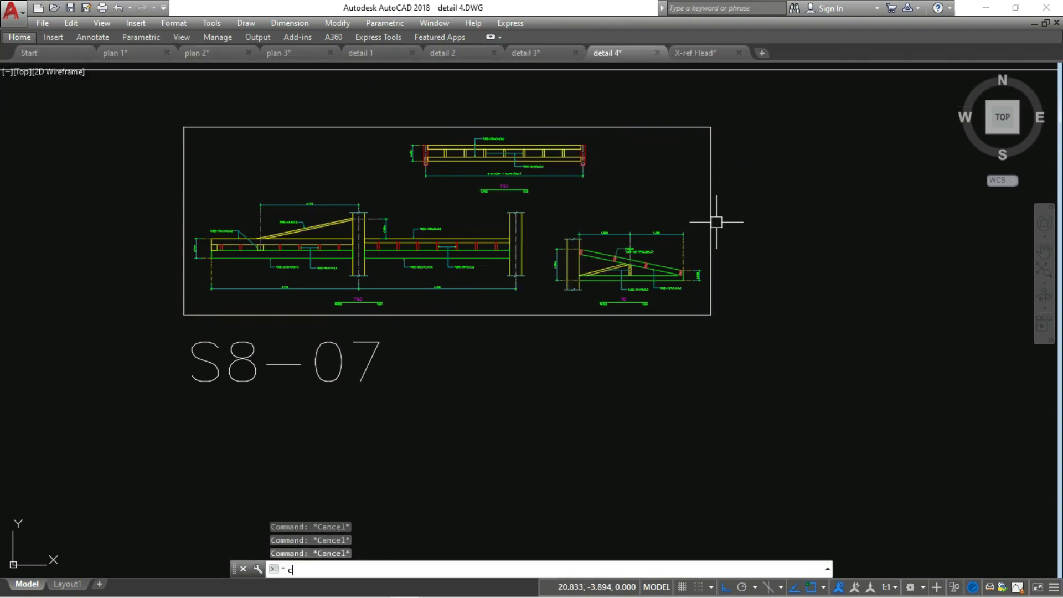
key(Return)
click(712, 209)
key(Return)
scroll(641, 208, down, 2)
click(696, 225)
middle_drag(749, 261, 494, 279)
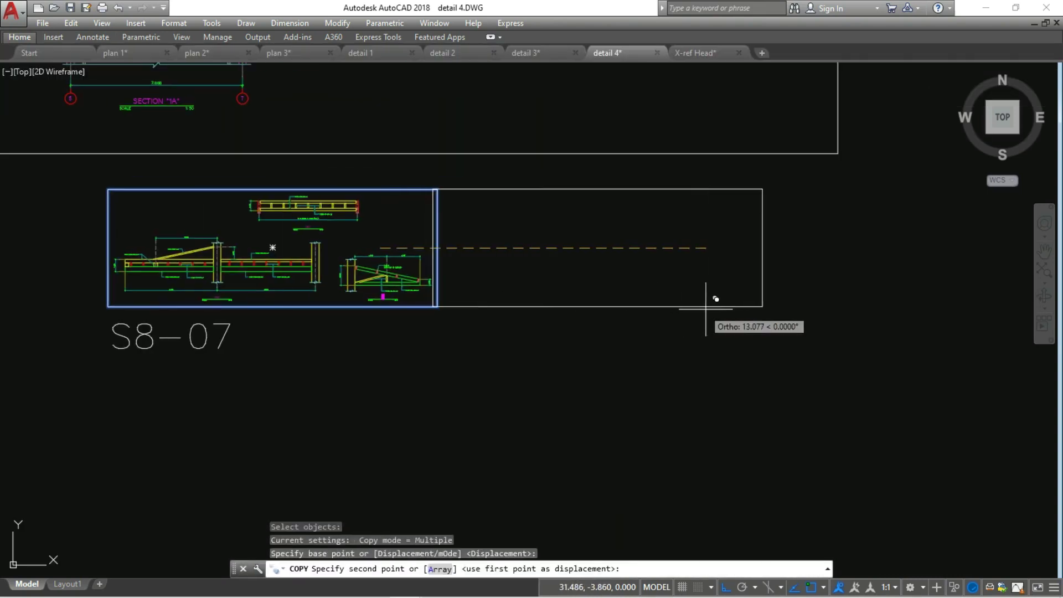
key(Escape)
- Enlarge the copied rectangle by reference from length 20 to 50 about its lower-left corner
text(sc)
key(Return)
click(593, 315)
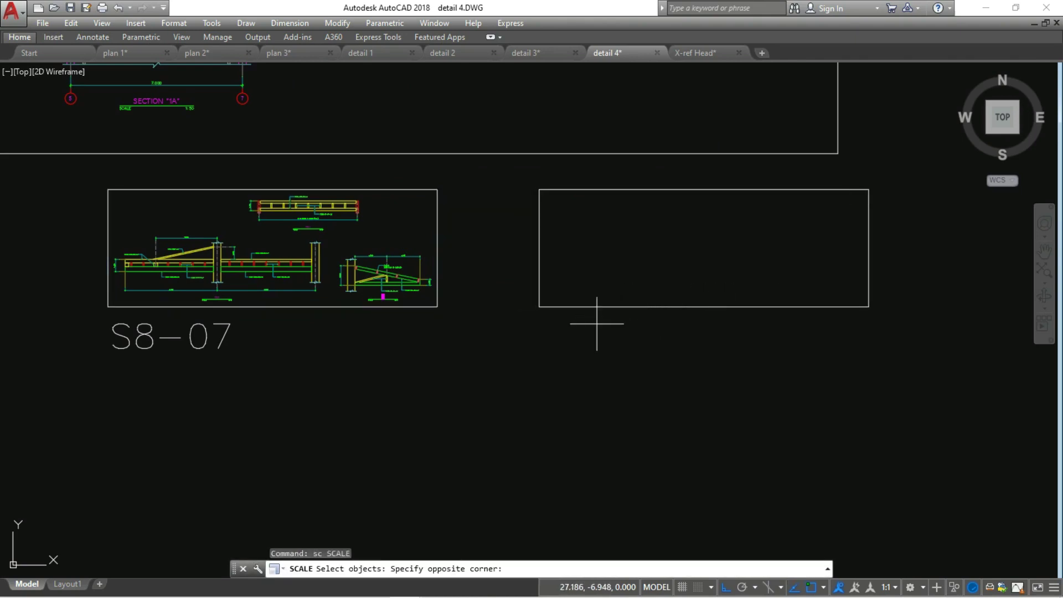
click(523, 291)
key(Return)
click(539, 307)
text(r)
key(Return)
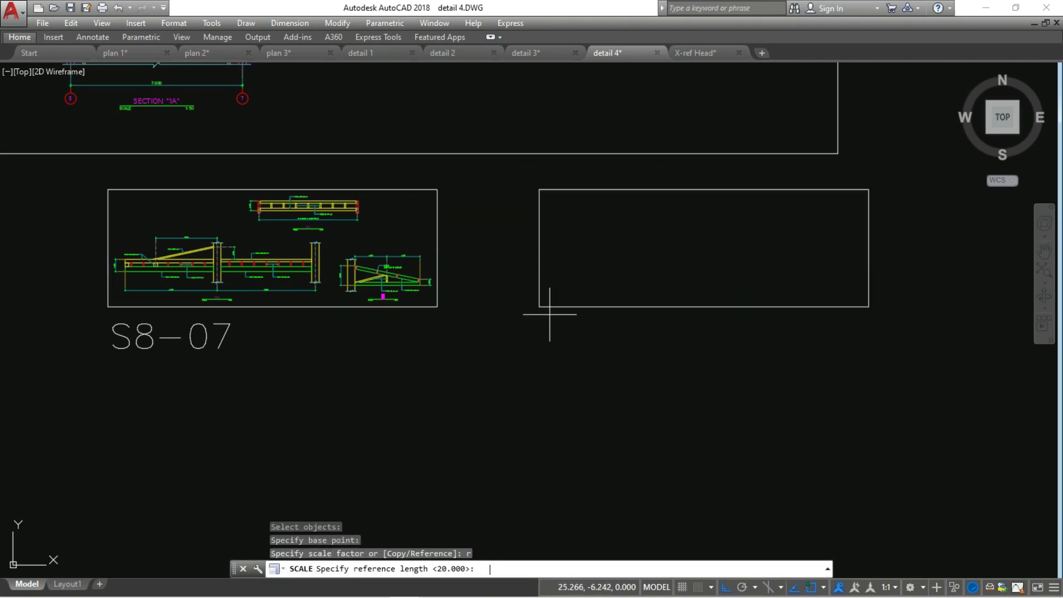
text(20)
key(Return)
text(50)
key(Return)
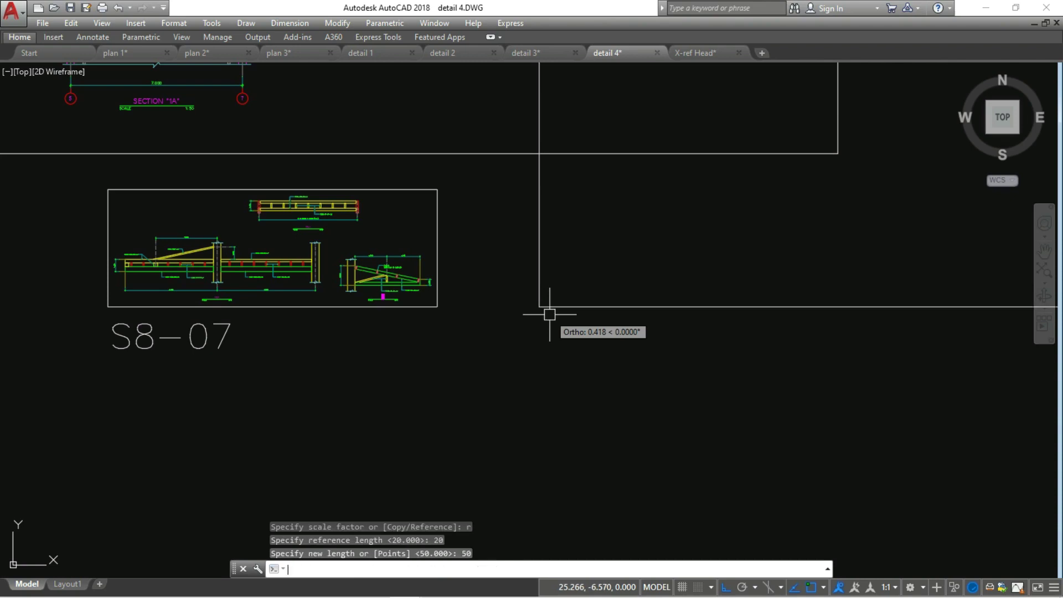
- Move the enlarged rectangle into the main frame with ortho off
text(m)
key(Return)
scroll(644, 318, down, 5)
drag(941, 327, 735, 287)
key(Return)
click(764, 255)
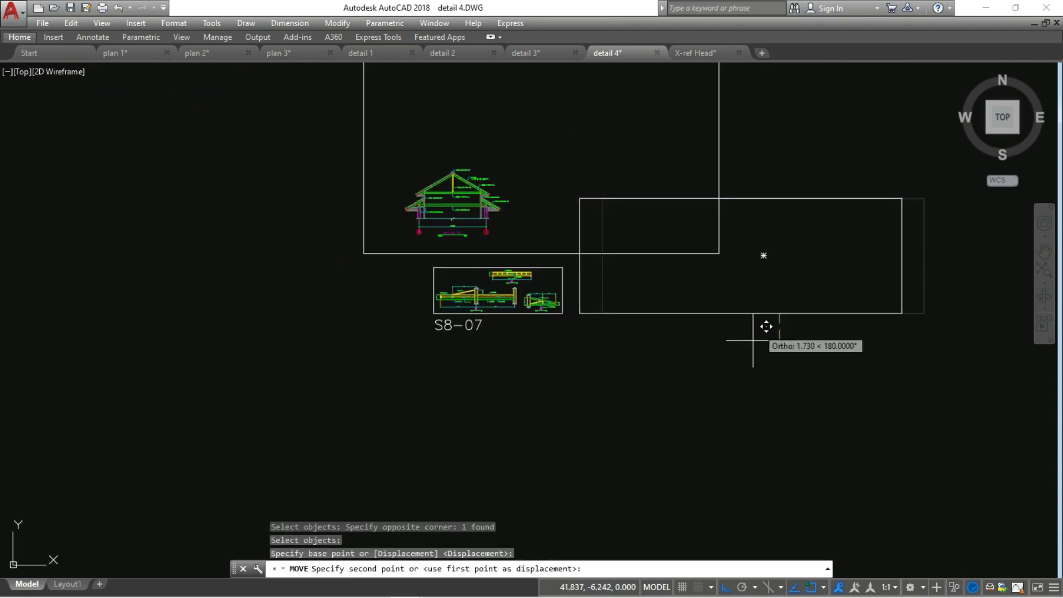
key(F8)
middle_drag(538, 187, 576, 293)
scroll(584, 266, up, 2)
scroll(576, 266, down, 2)
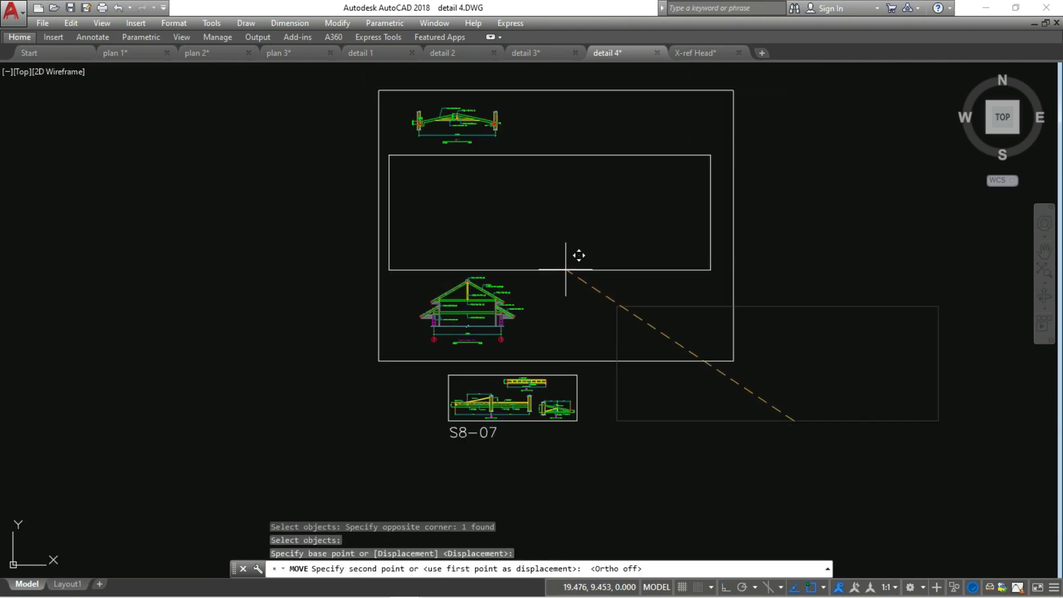
click(572, 268)
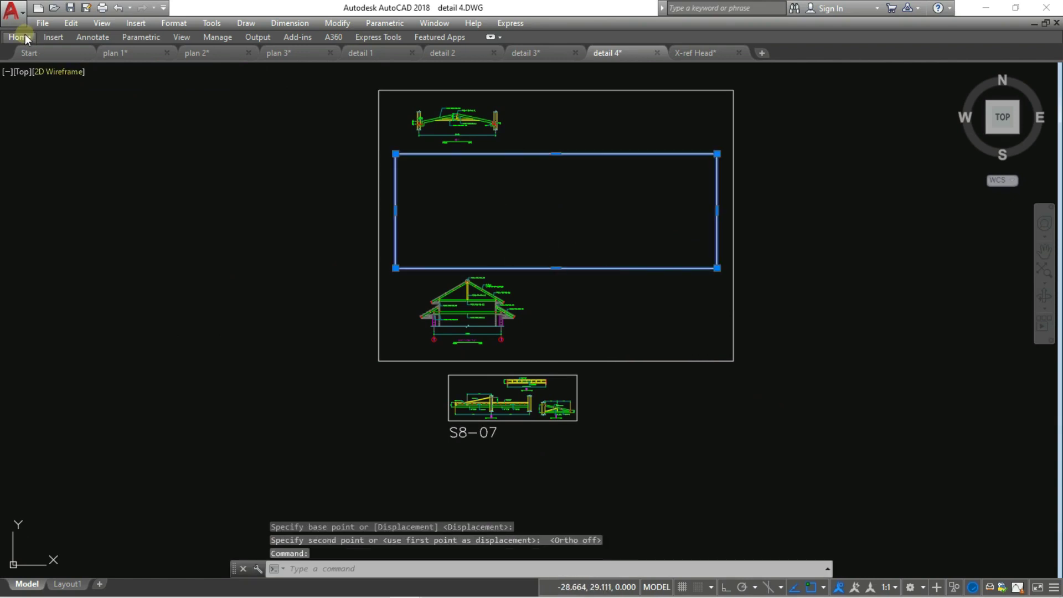
- Give the inner rectangle the HIDDEN linetype
click(798, 84)
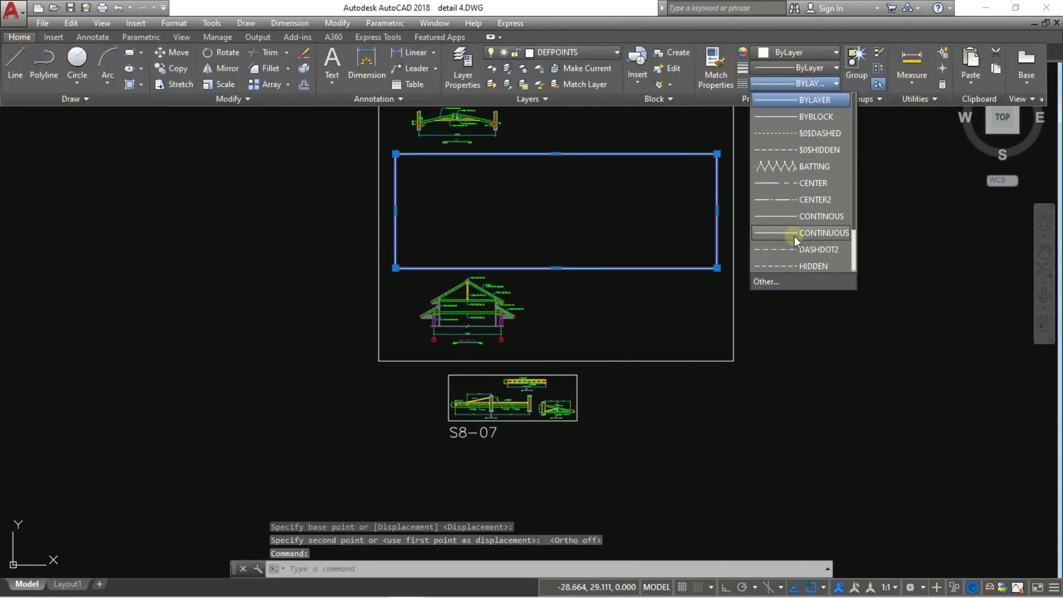
scroll(803, 262, down, 1)
click(811, 218)
mouse_move(717, 210)
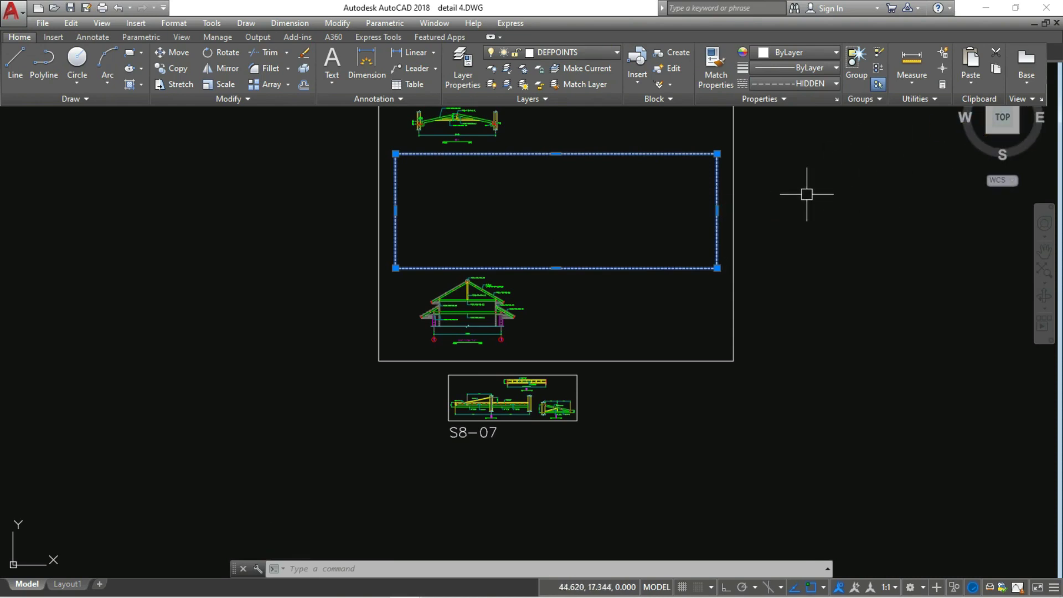
key(Escape)
- Raise the dashed frame's linetype scale in the Properties palette and save the drawing
scroll(688, 153, up, 2)
click(687, 153)
key(ctrl+1)
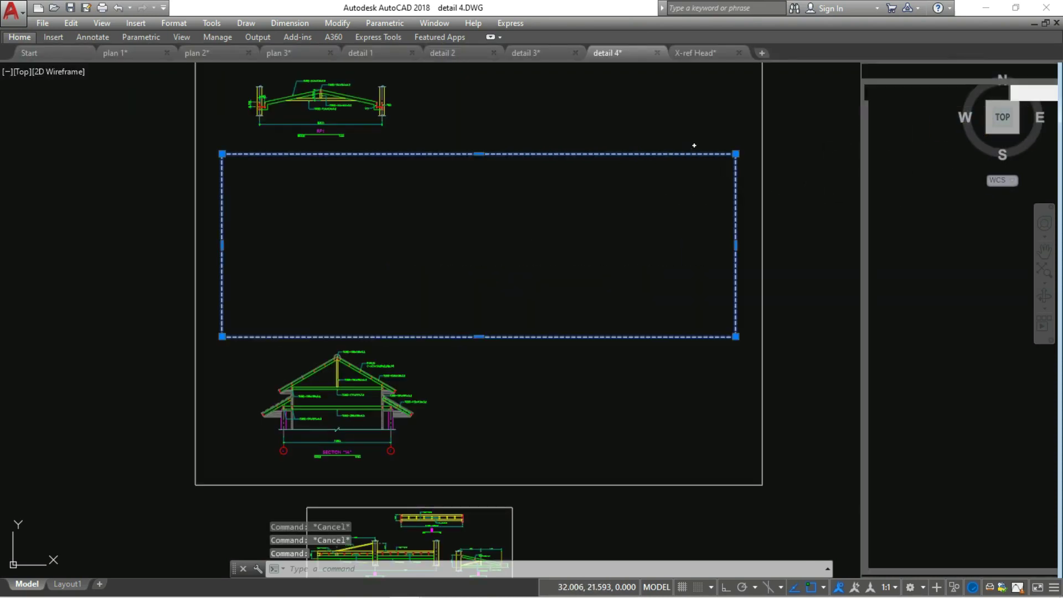
click(990, 161)
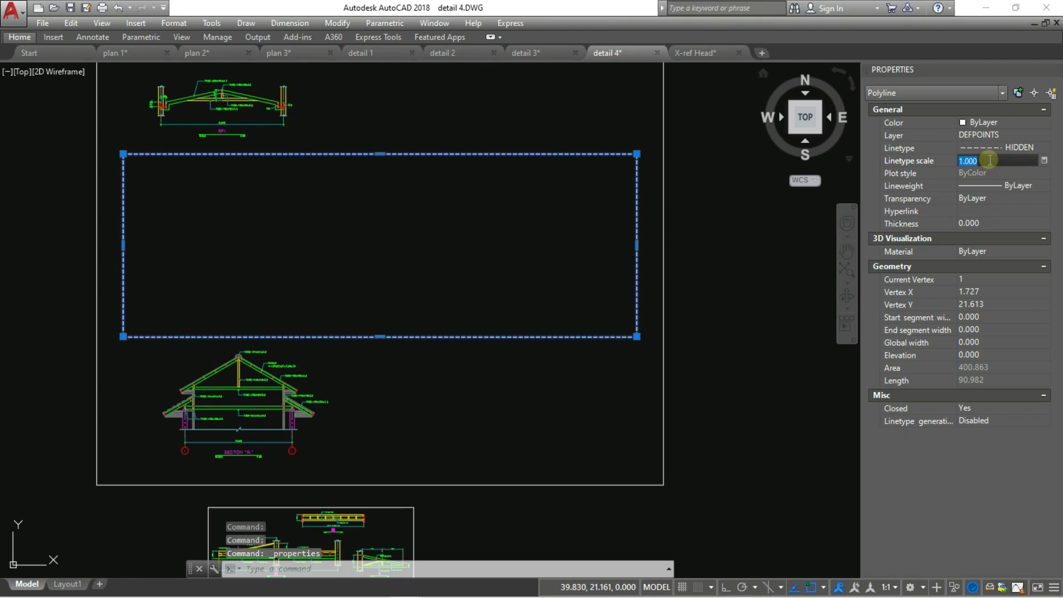
key(Return)
key(Escape)
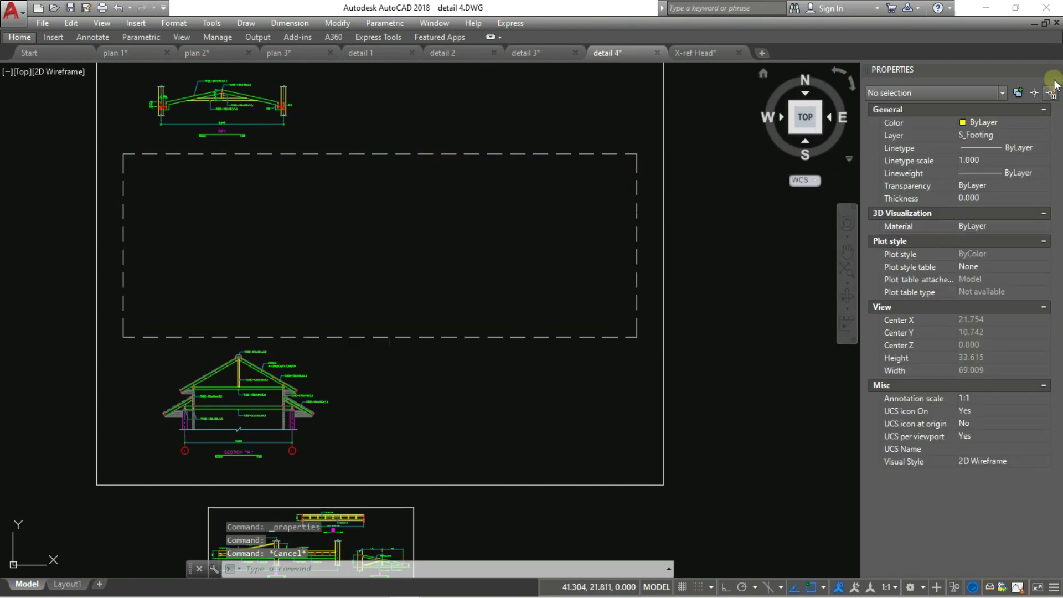
click(1057, 71)
scroll(546, 252, down, 2)
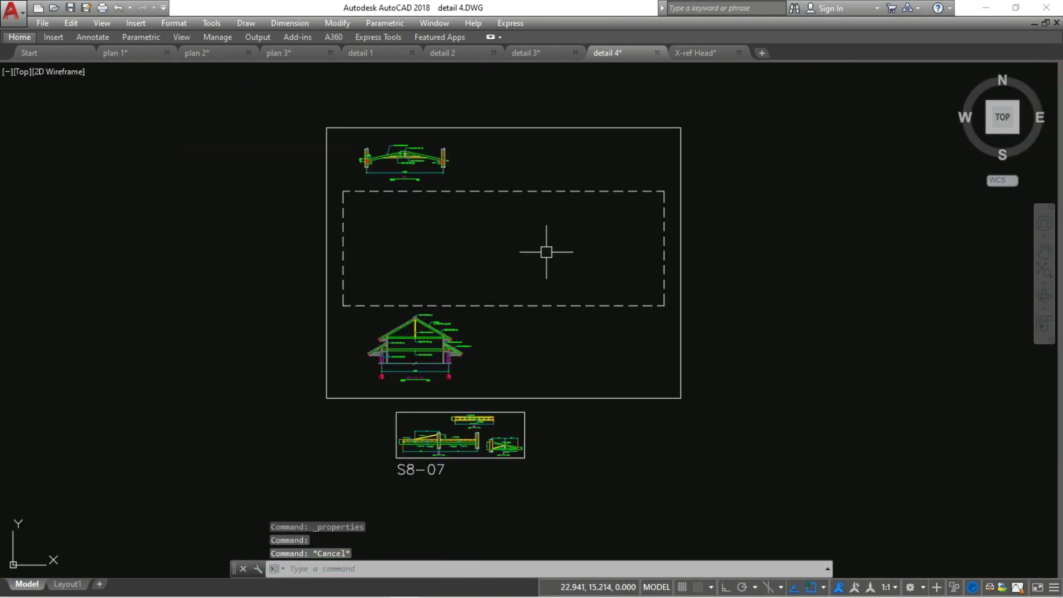
key(ctrl+s)
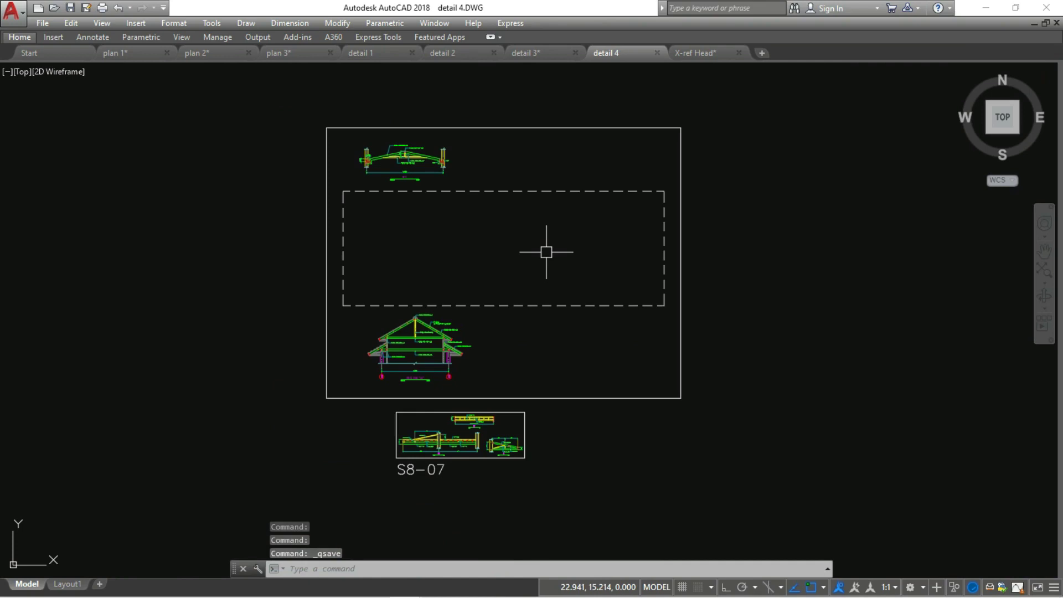
- Save the detail 3 drawing, then show plan 1's Layout1 sheet
click(536, 52)
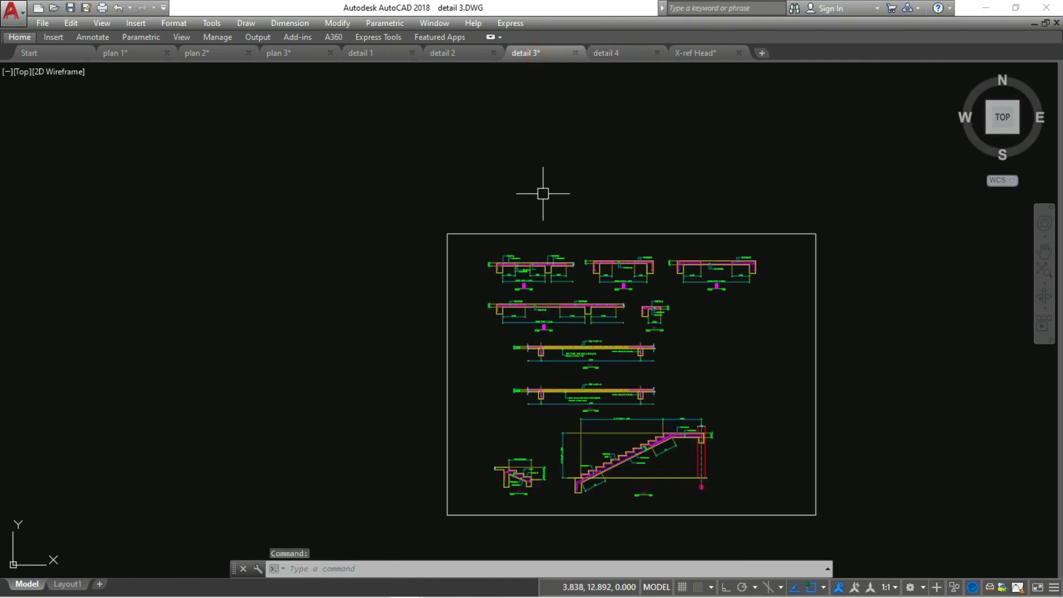
key(ctrl+s)
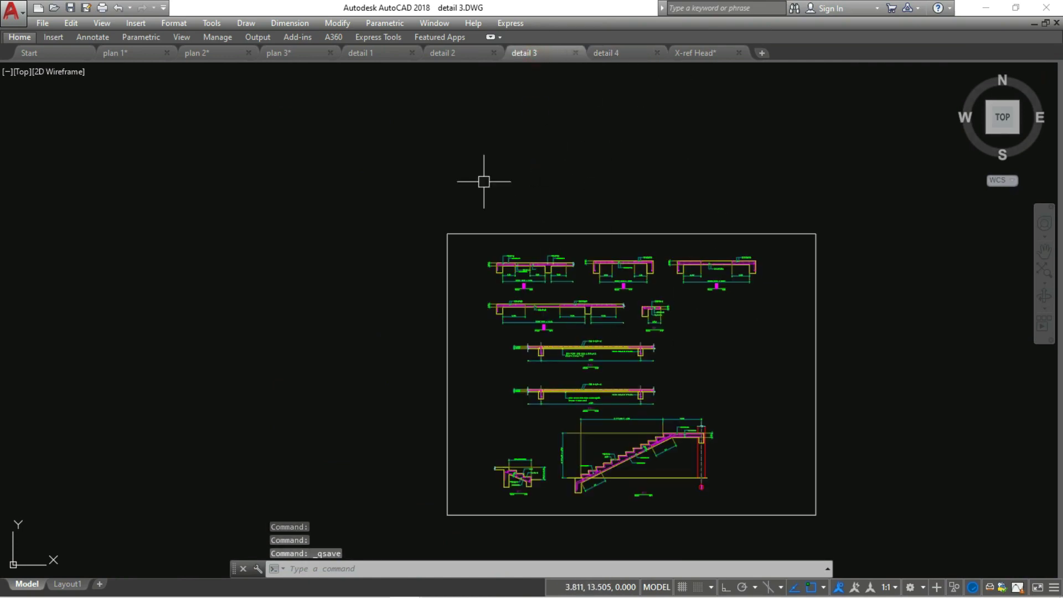
click(135, 53)
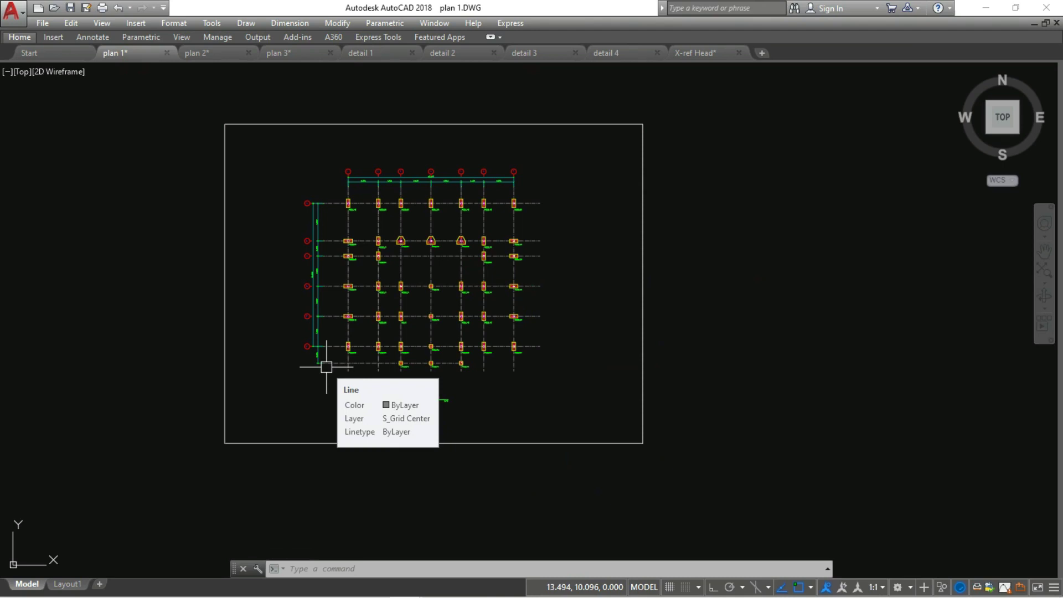
mouse_move(532, 584)
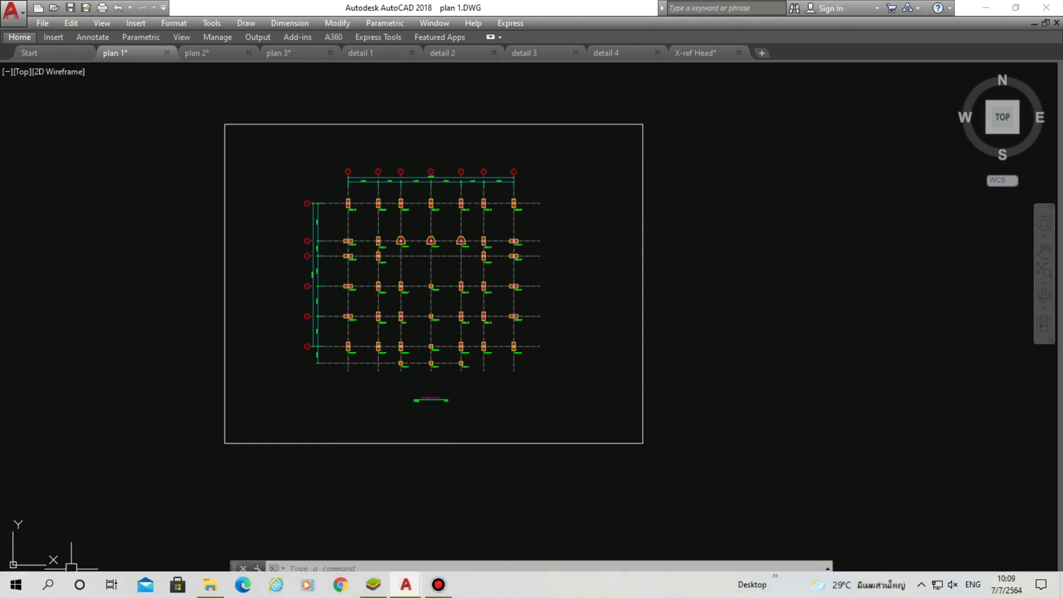
click(67, 584)
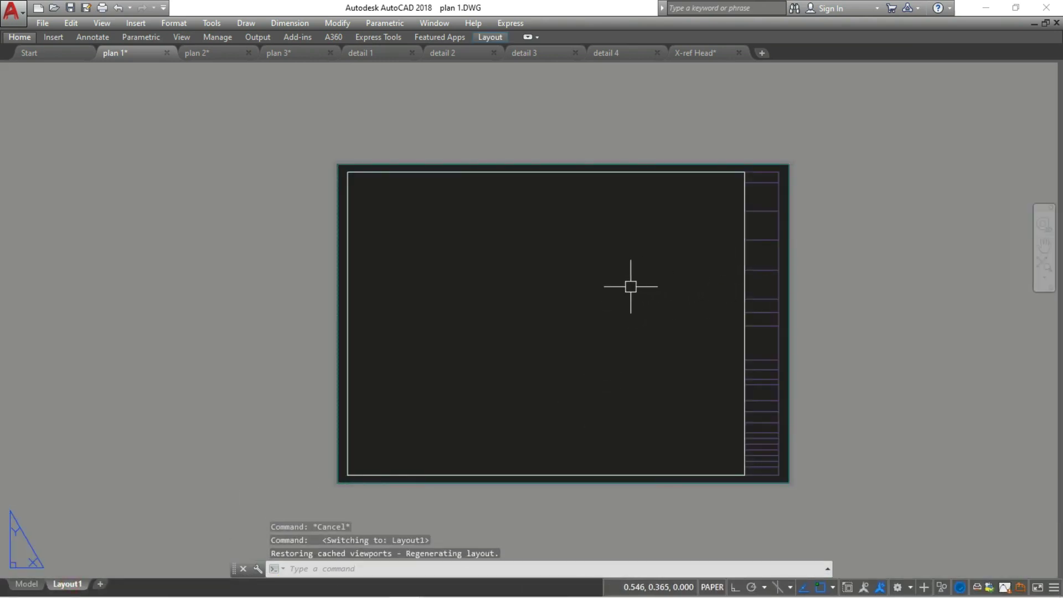
- Enter model space (MS) and draw a diagonal line corner to corner across the viewport frame
text(Ms)
key(Return)
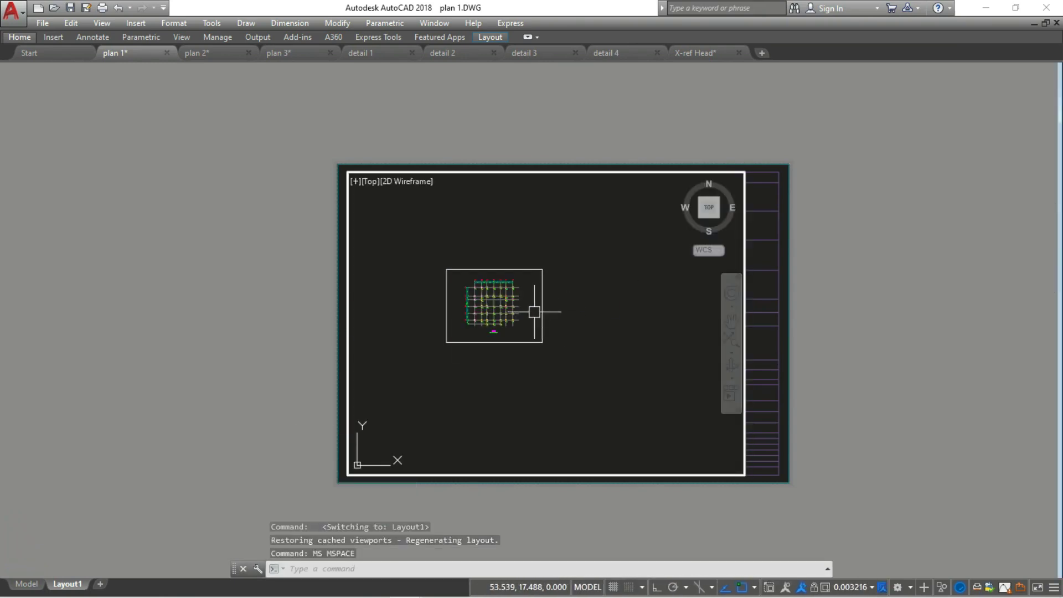
scroll(529, 313, up, 5)
scroll(554, 321, down, 5)
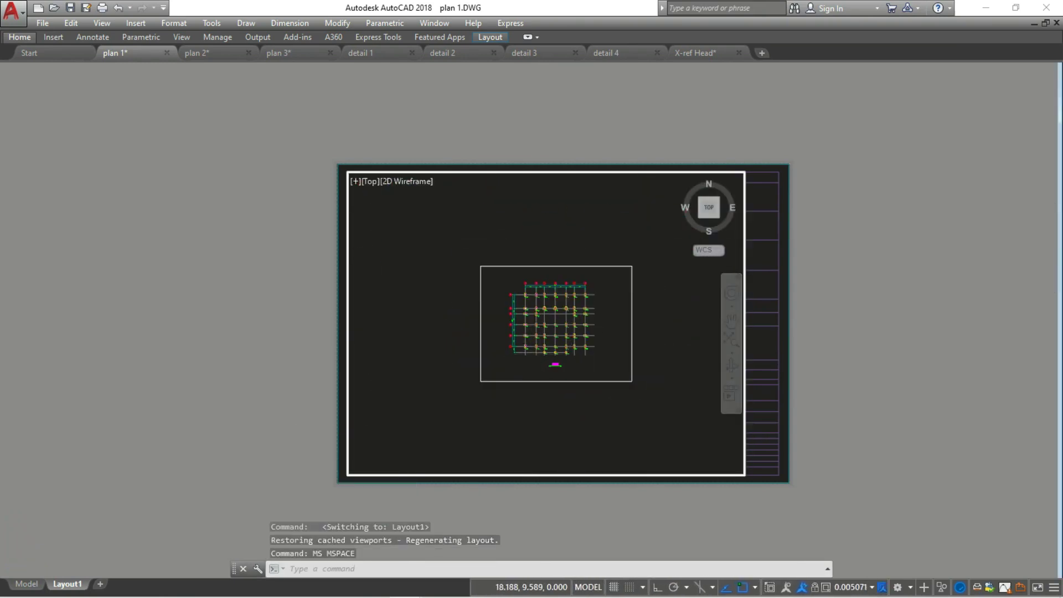
scroll(530, 355, up, 2)
text(L)
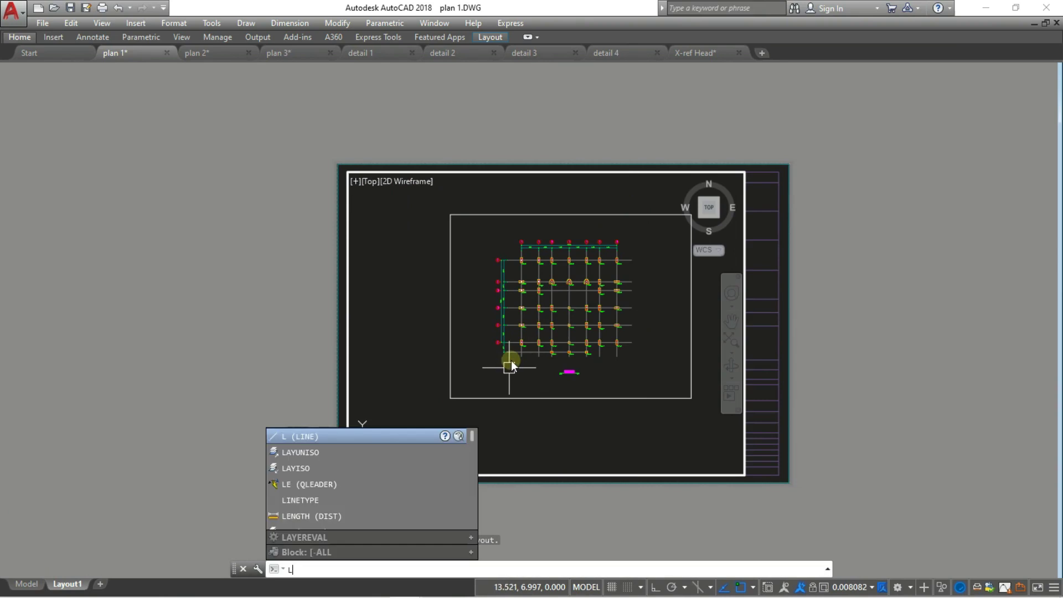
key(Escape)
key(Escape)
text(1)
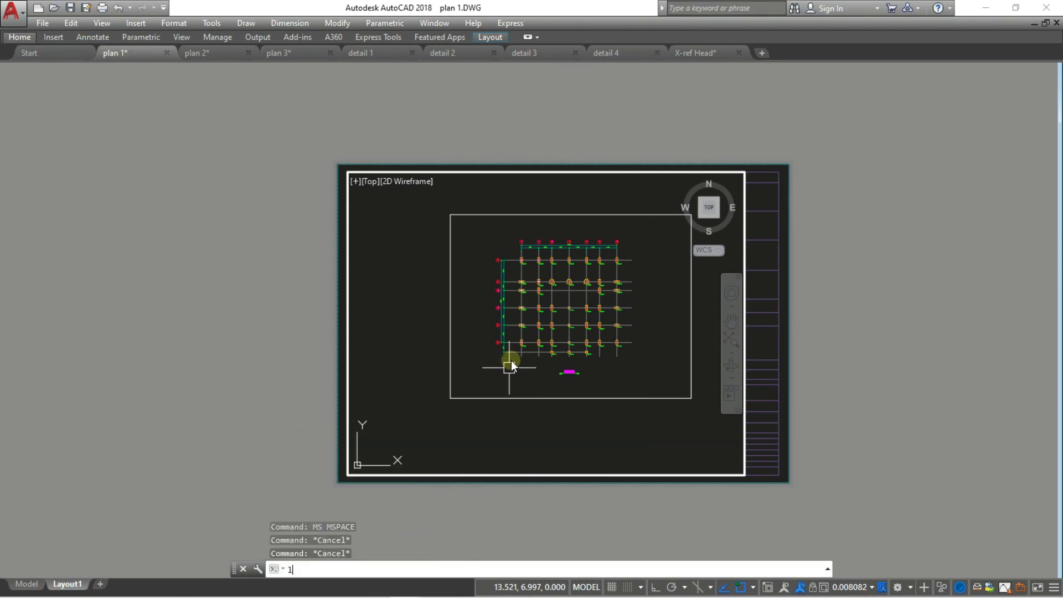
key(Return)
click(450, 398)
middle_drag(720, 276, 625, 285)
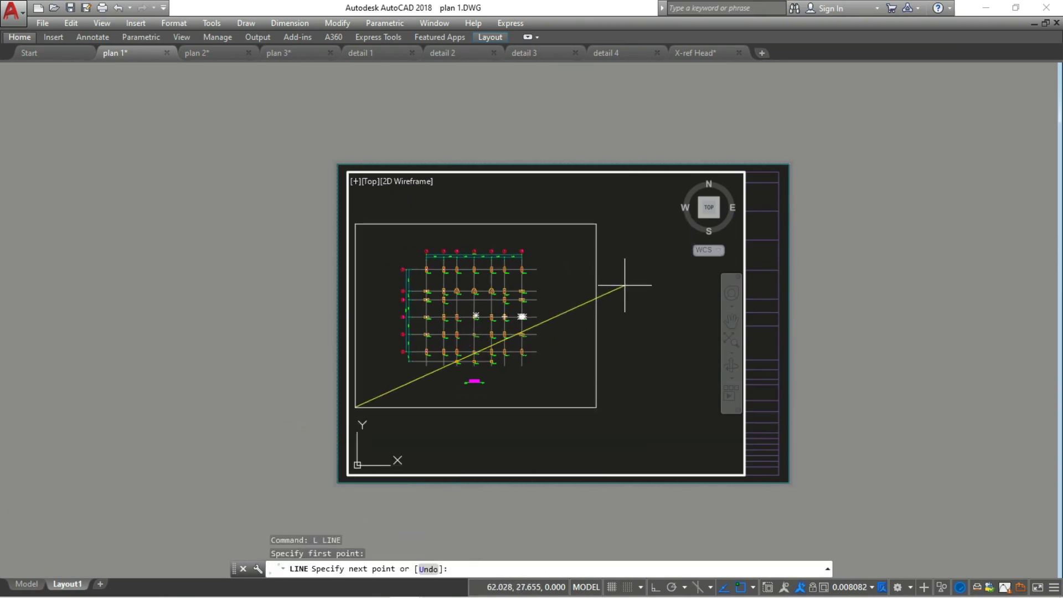
click(597, 224)
middle_drag(562, 318, 655, 307)
key(Escape)
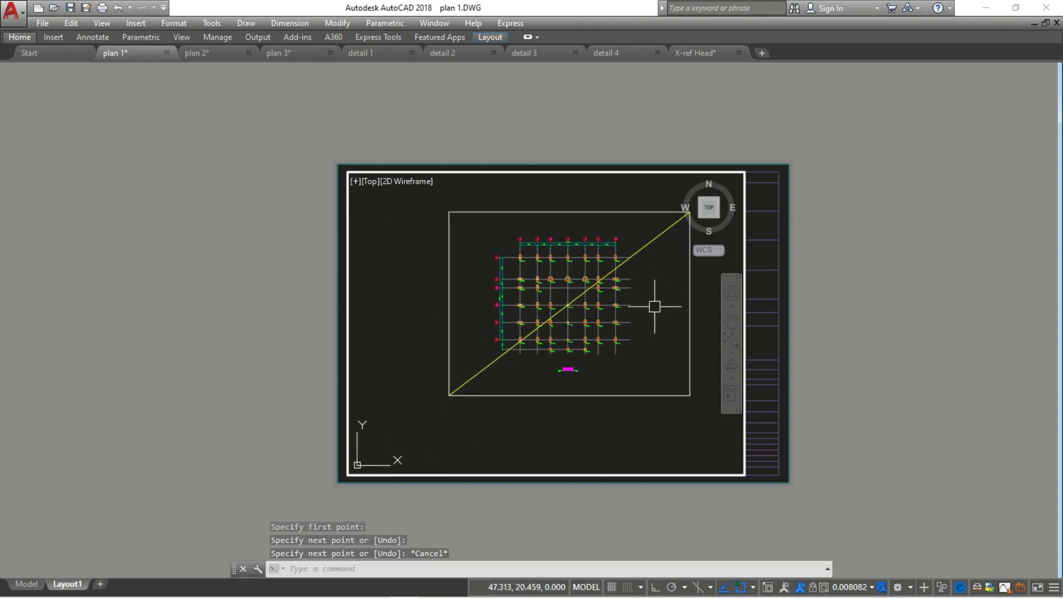
- Return to paper space to fit the whole sheet, then re-enter viewport model space
text(P)
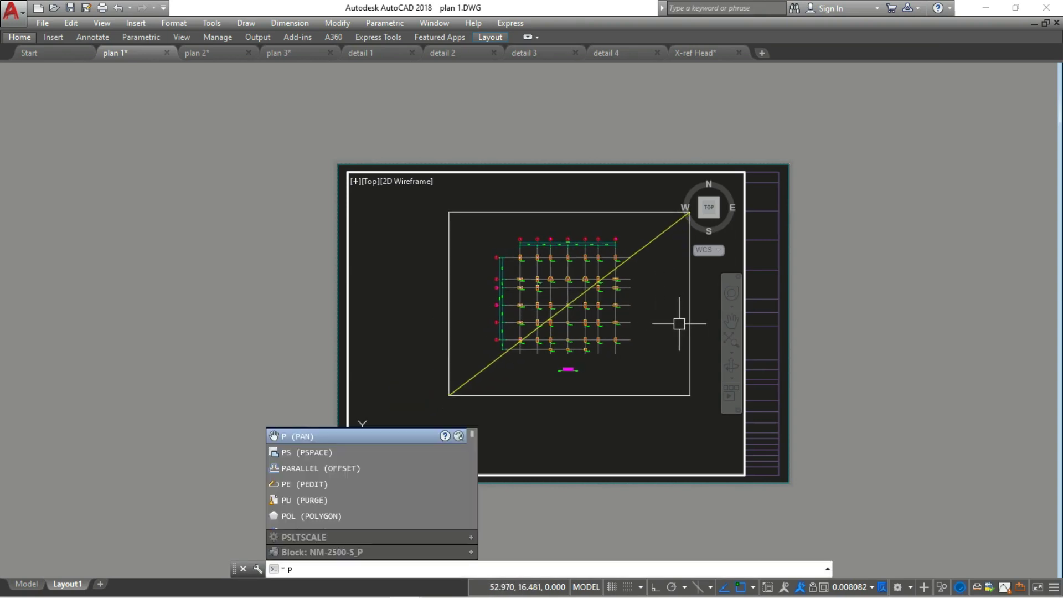
key(Return)
middle_click(786, 326)
middle_click(785, 325)
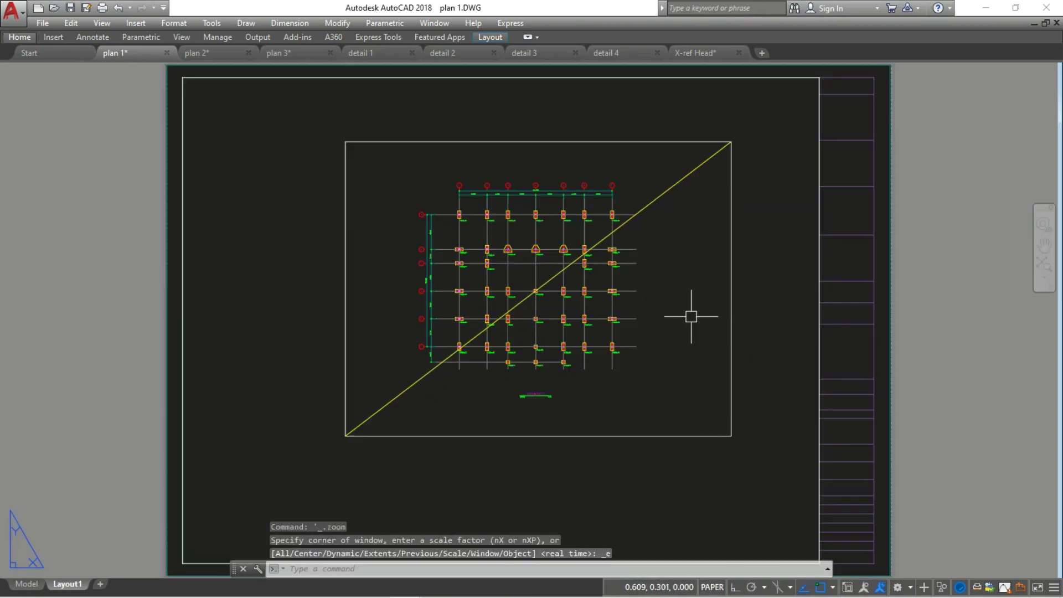
text(ms)
key(Return)
scroll(637, 313, down, 2)
scroll(640, 318, down, 3)
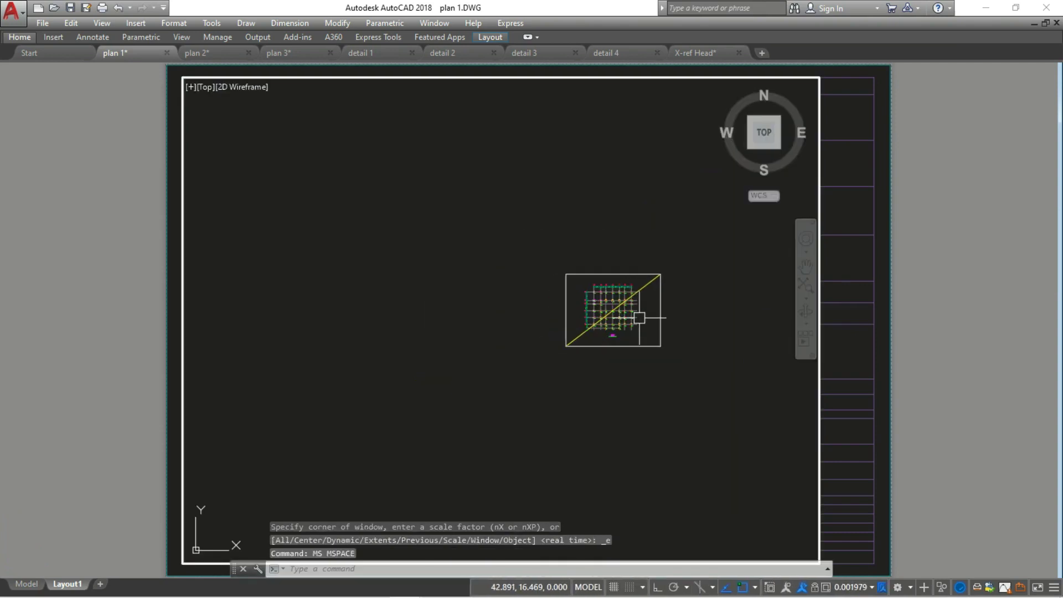
- Zoom Center on the diagonal's midpoint at 1/75xp scale
text(z)
key(Return)
text(c)
key(Return)
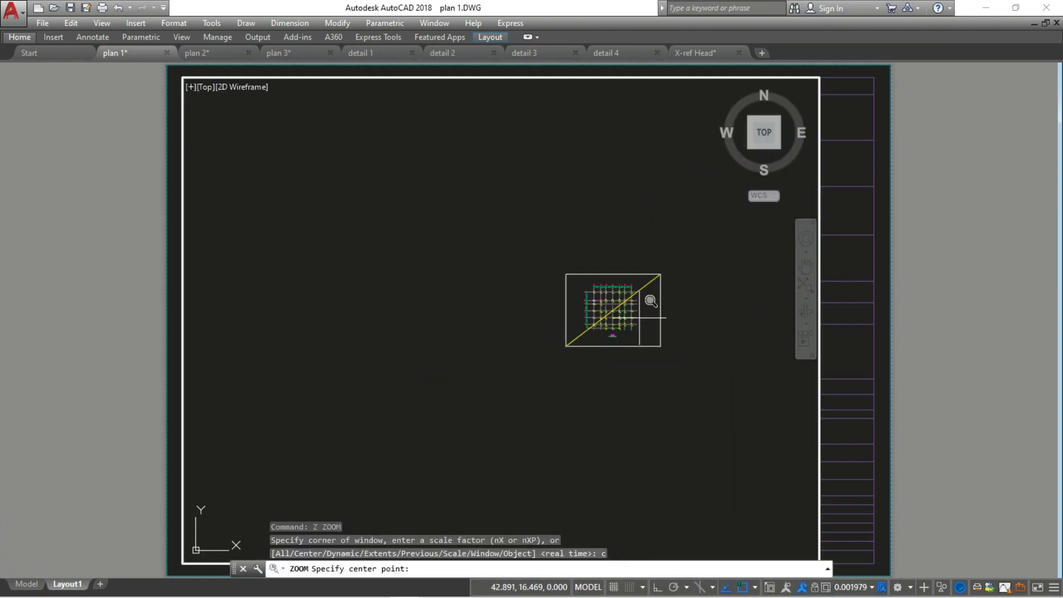
scroll(647, 299, up, 4)
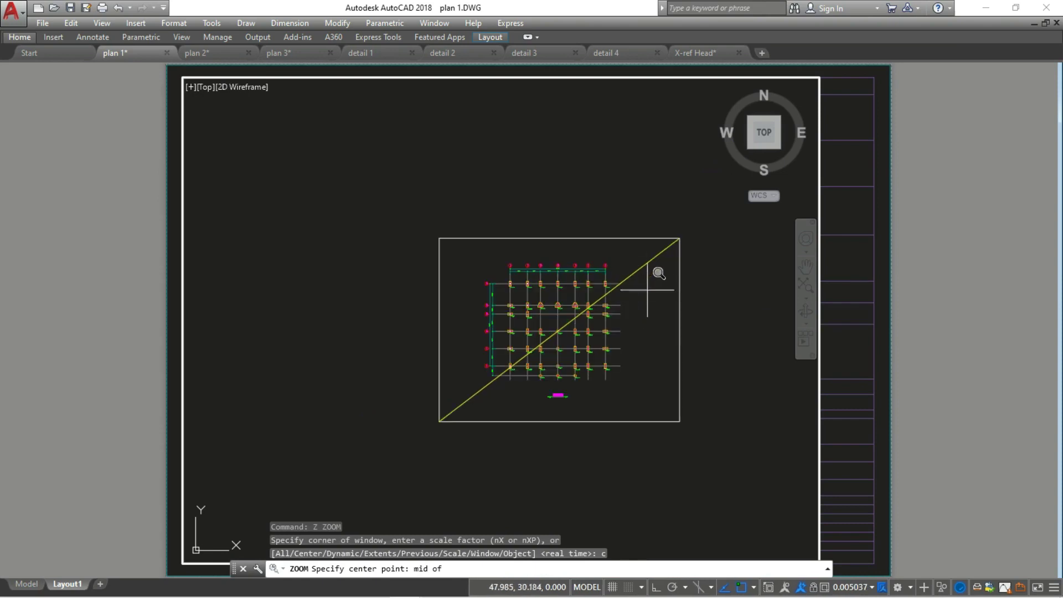
scroll(636, 273, up, 2)
scroll(629, 278, up, 2)
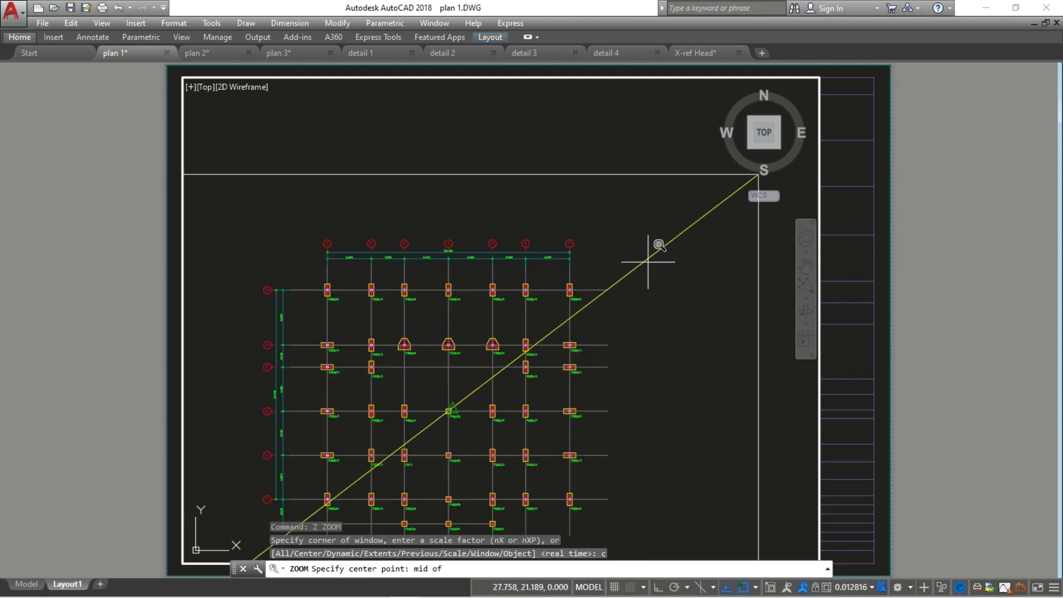
scroll(659, 248, down, 2)
click(662, 242)
text(1/75xp)
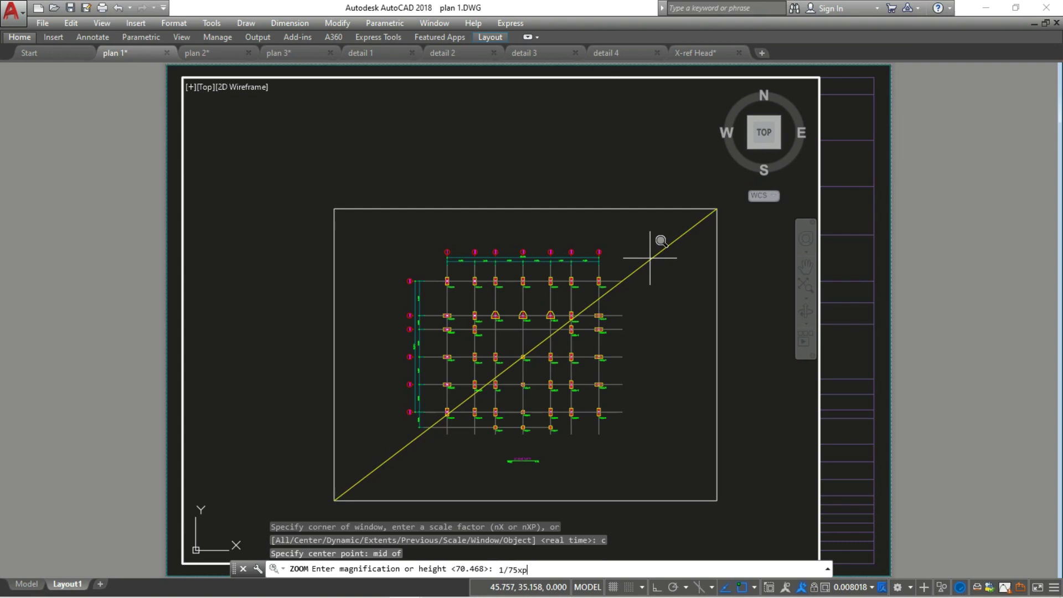
key(Return)
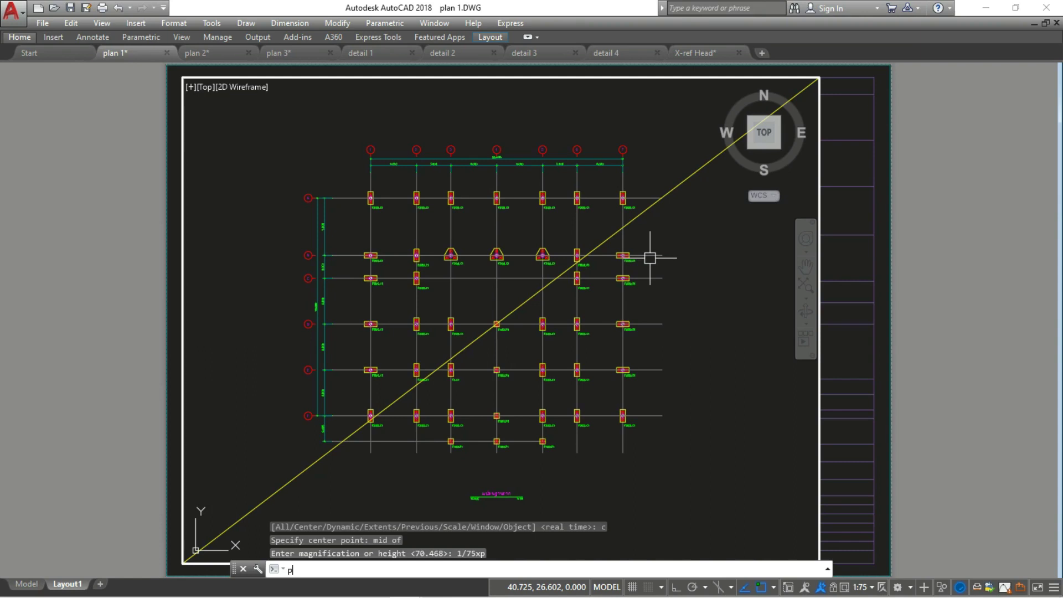
- Return to paper space, then activate the plan viewport's model space with MS
text(s)
key(Return)
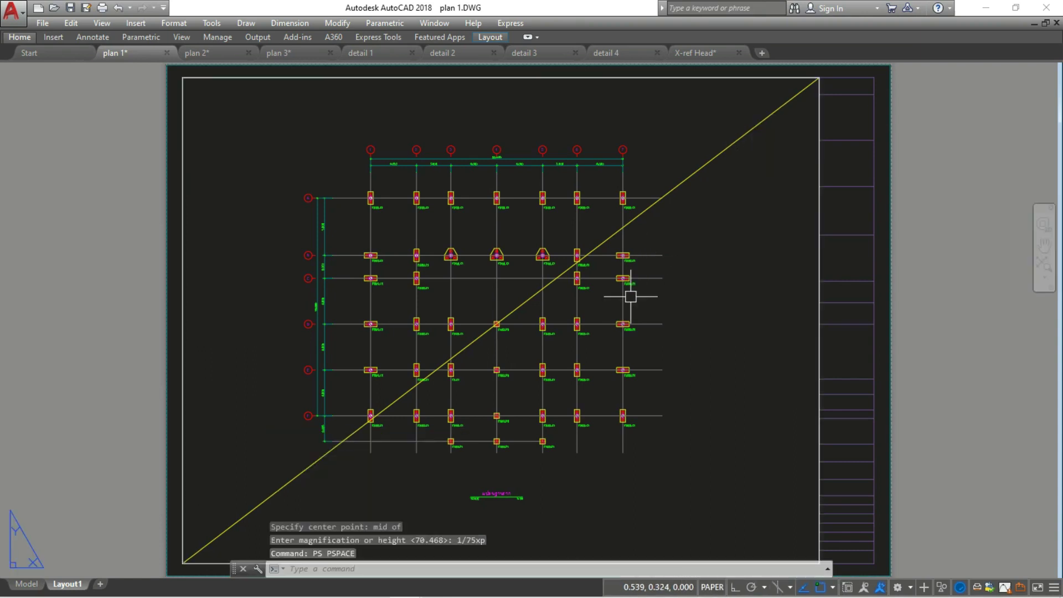
text(ms)
key(Return)
scroll(631, 296, down, 2)
scroll(631, 296, down, 8)
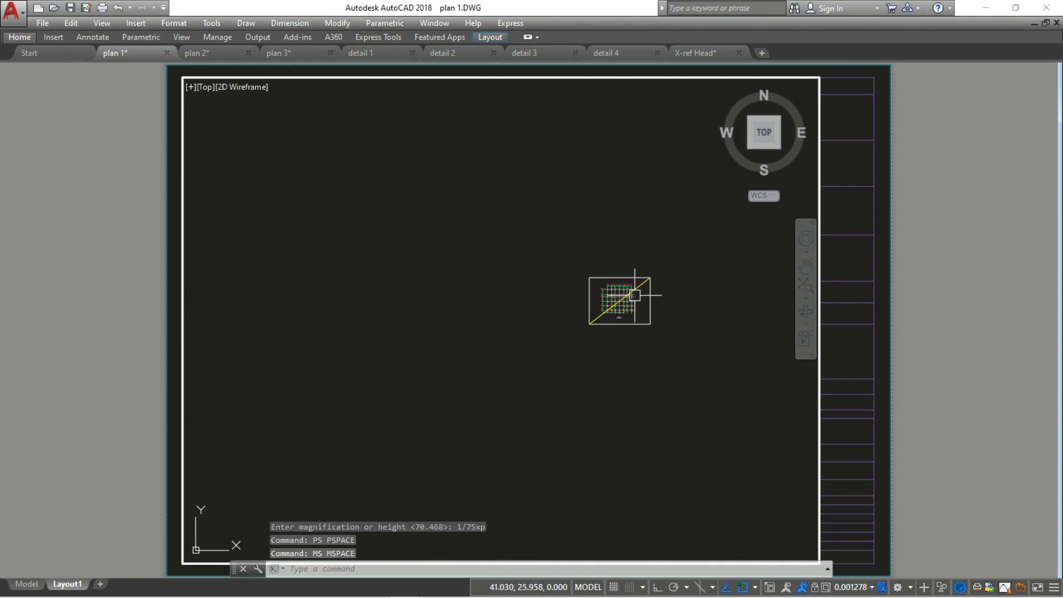
scroll(651, 294, up, 2)
- Erase the yellow diagonal line inside the viewport and go back to paper space
text(e)
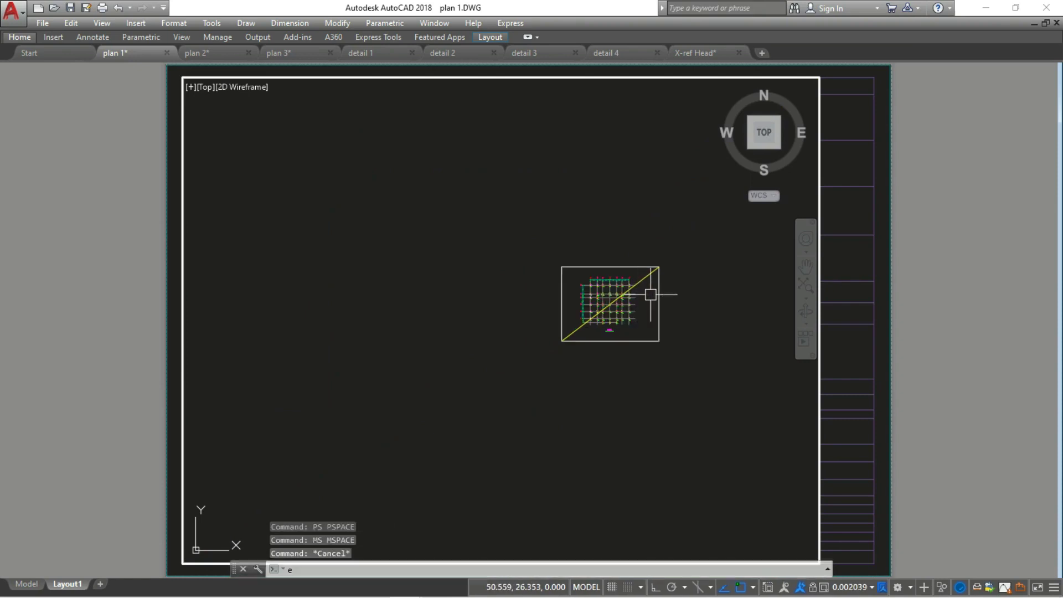
key(Return)
click(646, 280)
text(ps)
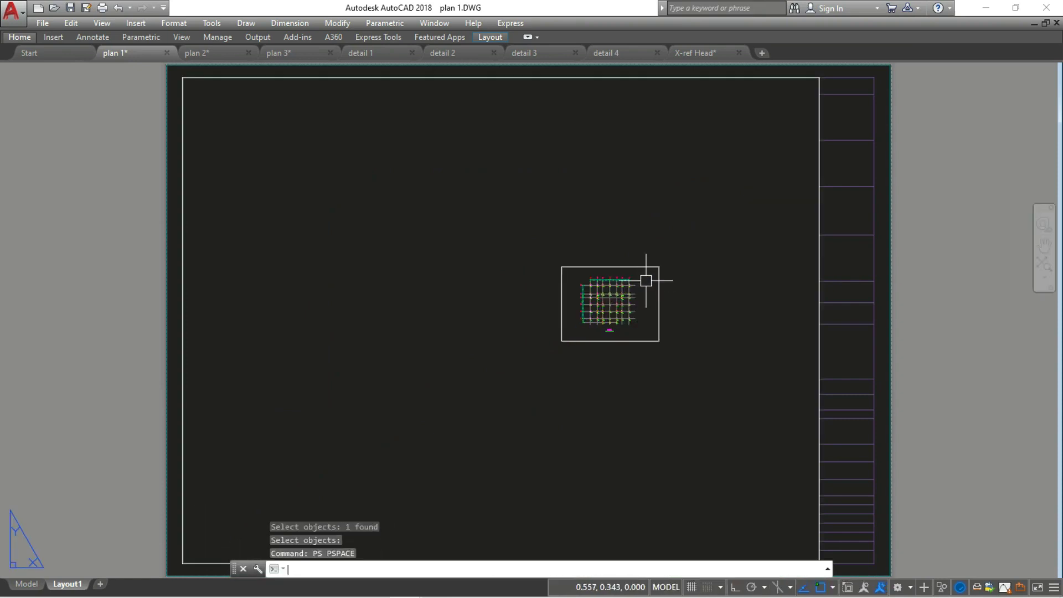
key(Return)
scroll(763, 299, down, 2)
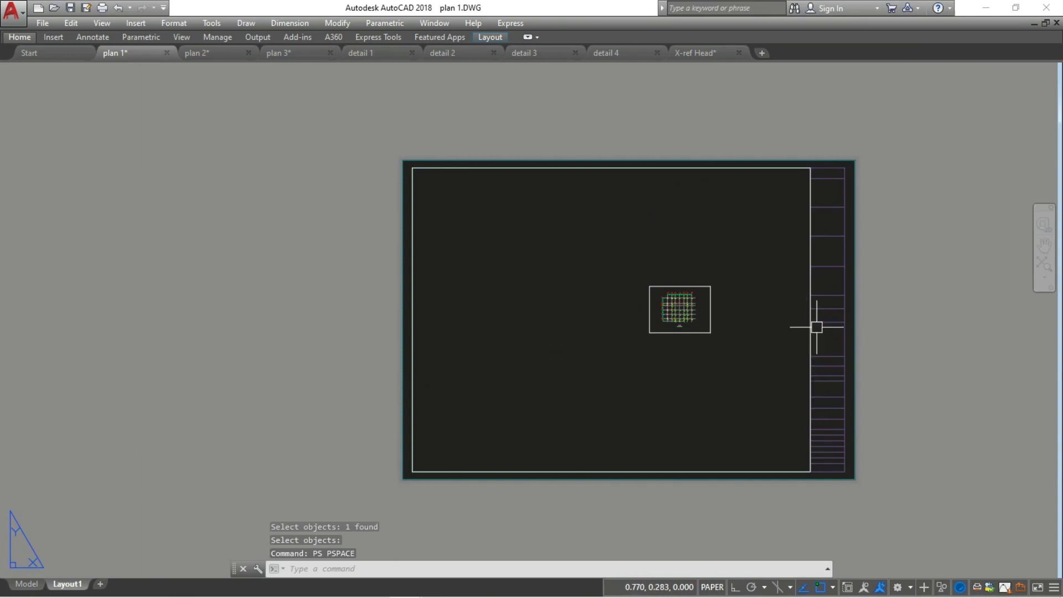
- Select the plan viewport and open its scale list, cancelling out of the custom scale dialogs
click(810, 307)
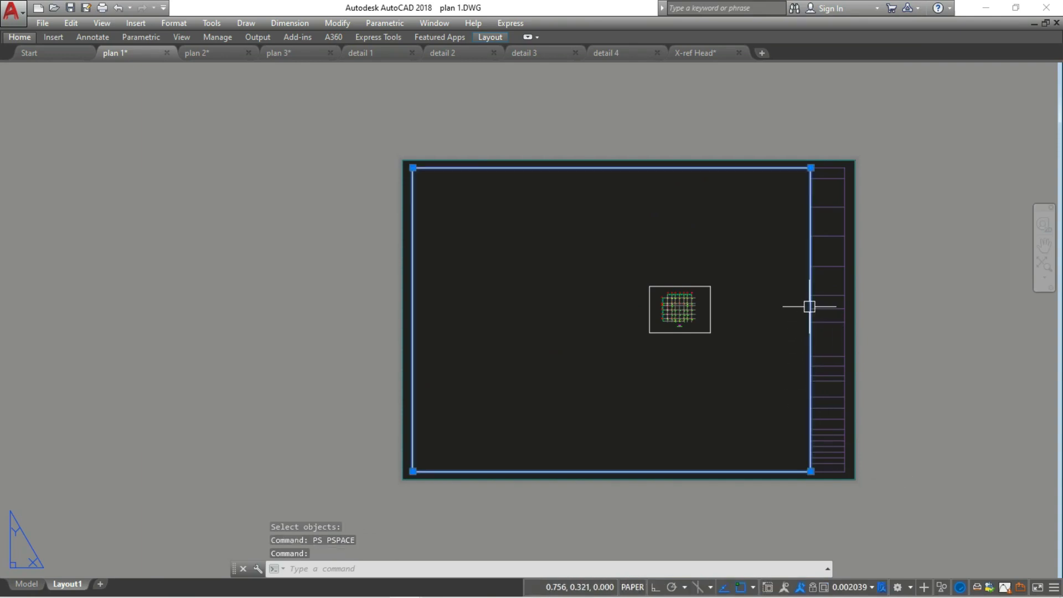
click(863, 589)
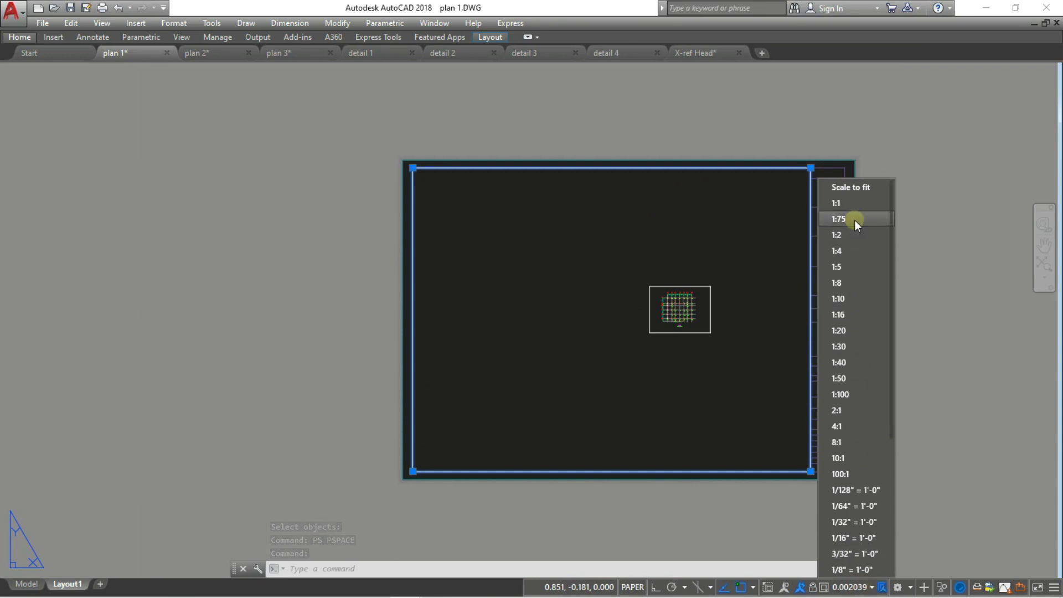
scroll(855, 220, down, 5)
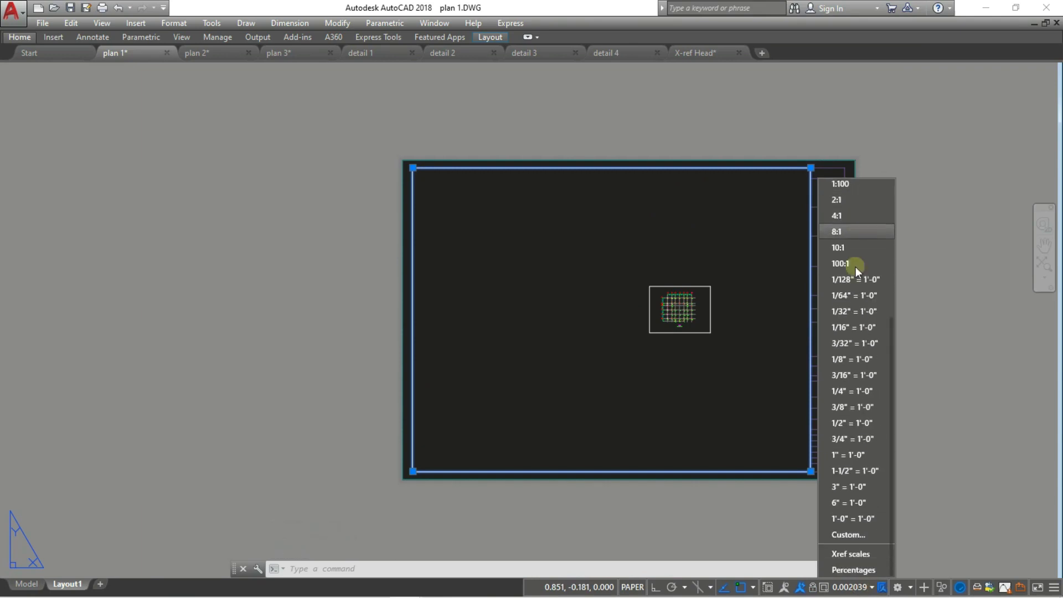
click(860, 535)
click(618, 241)
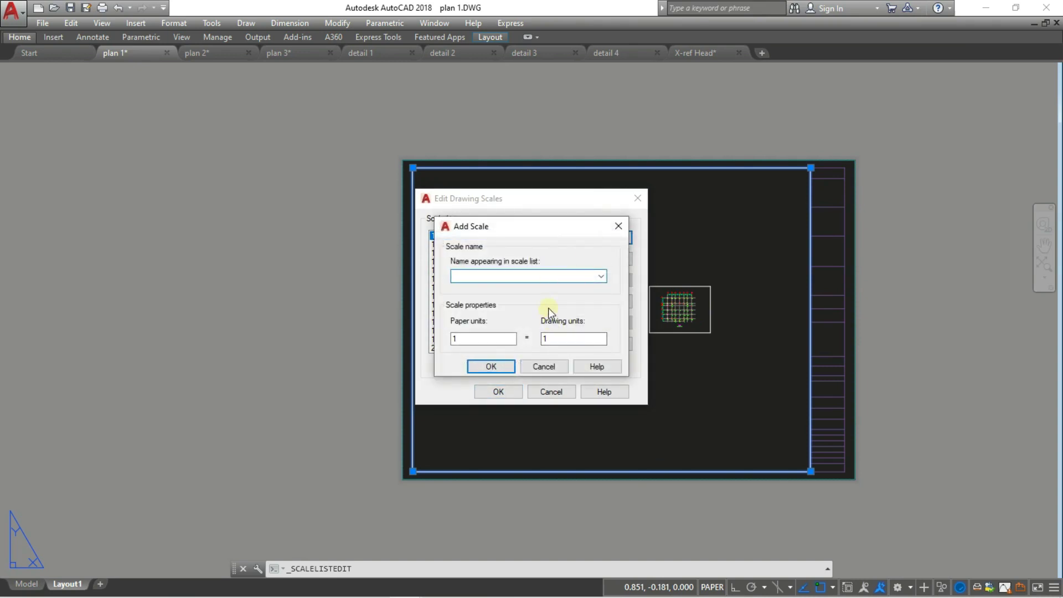
click(545, 366)
click(560, 390)
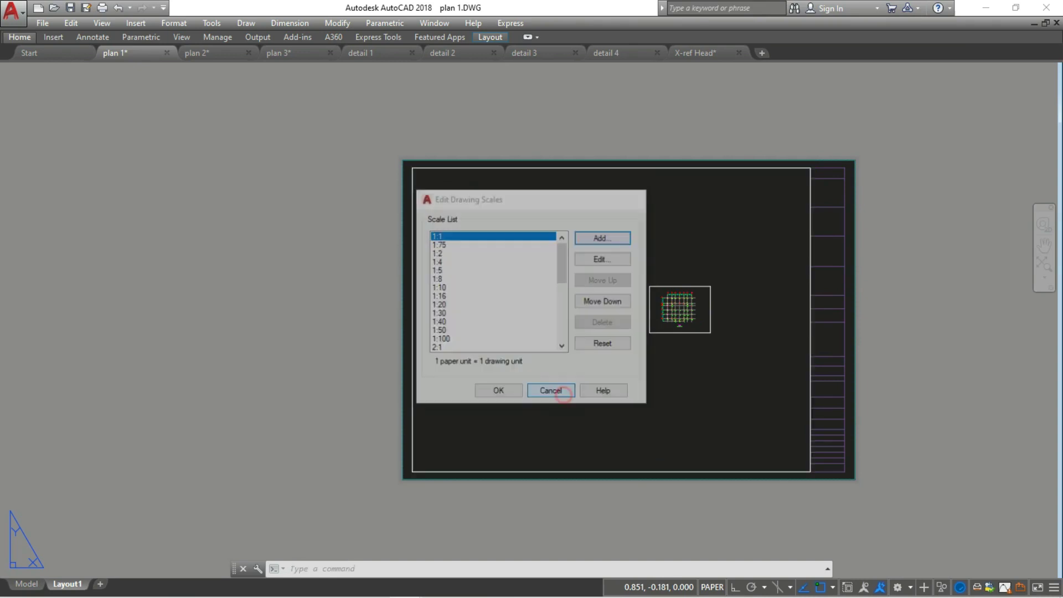
click(809, 326)
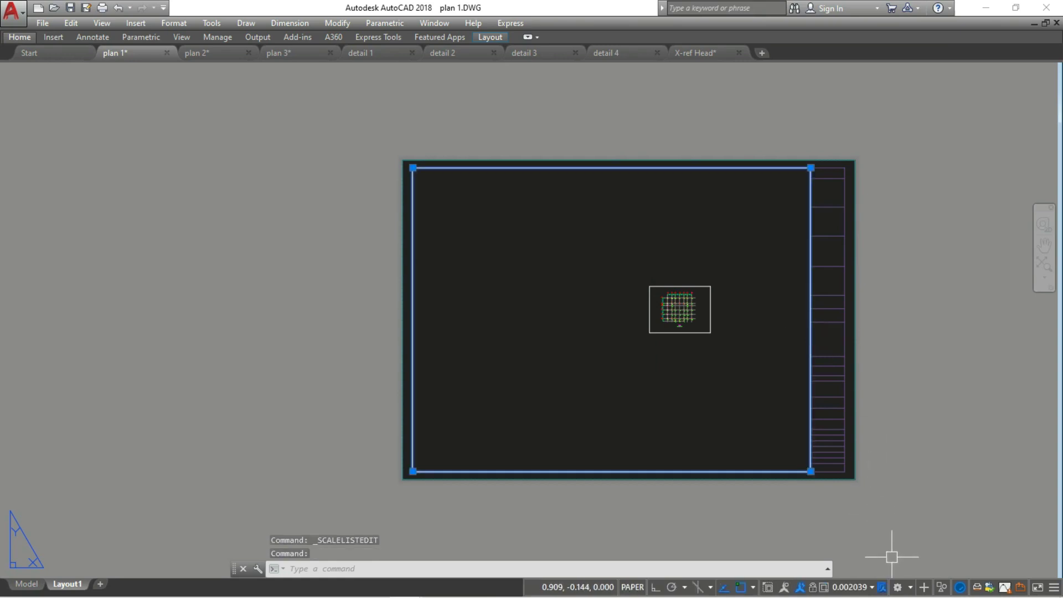
click(856, 587)
- Apply the 1:75 scale and stretch the viewport's top-right corner to enclose the whole plan
click(775, 243)
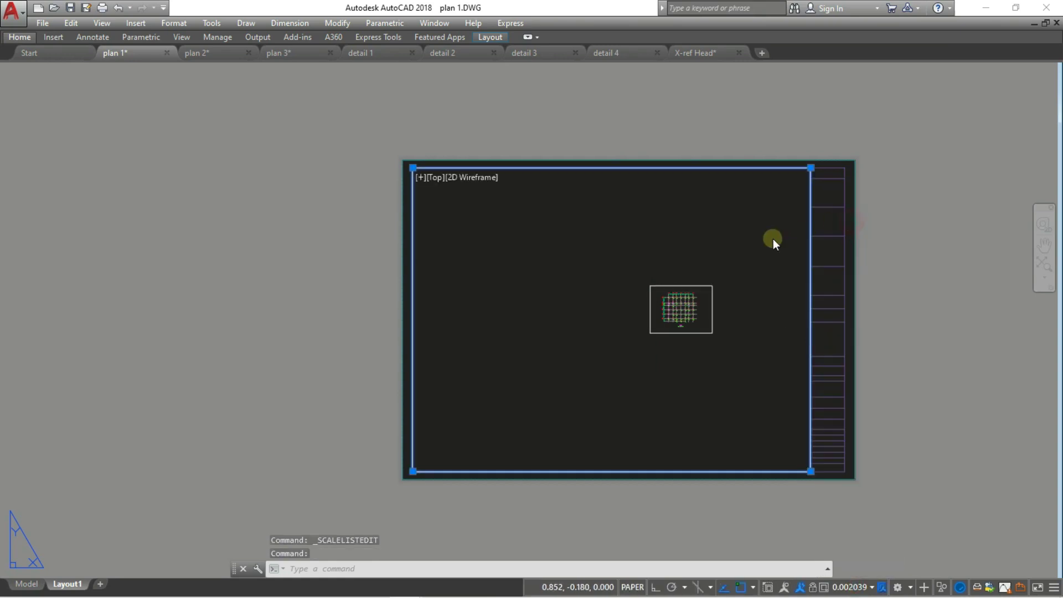
scroll(774, 244, down, 5)
middle_drag(700, 249, 573, 247)
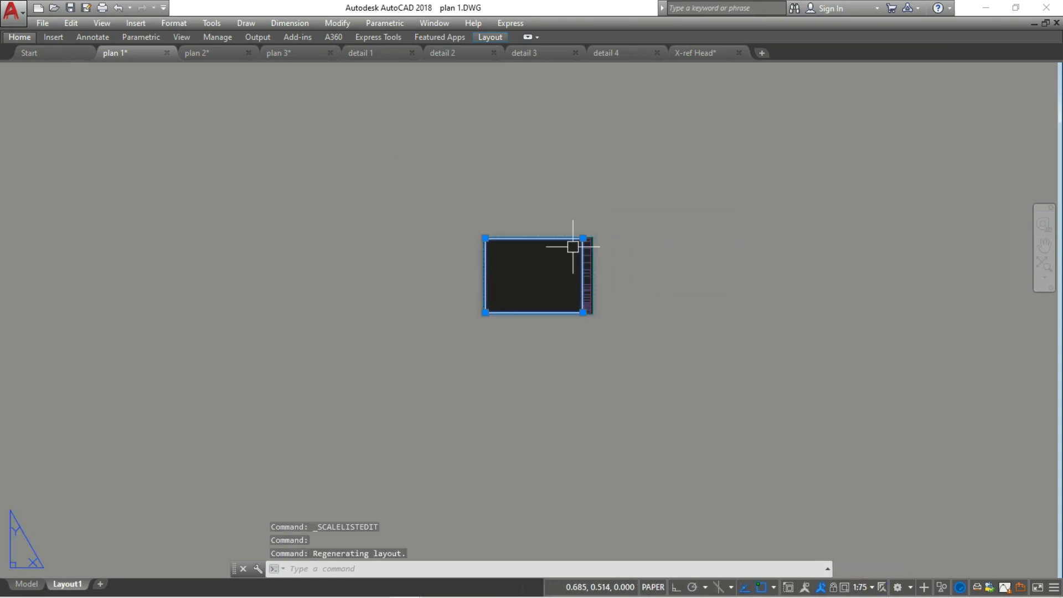
click(583, 238)
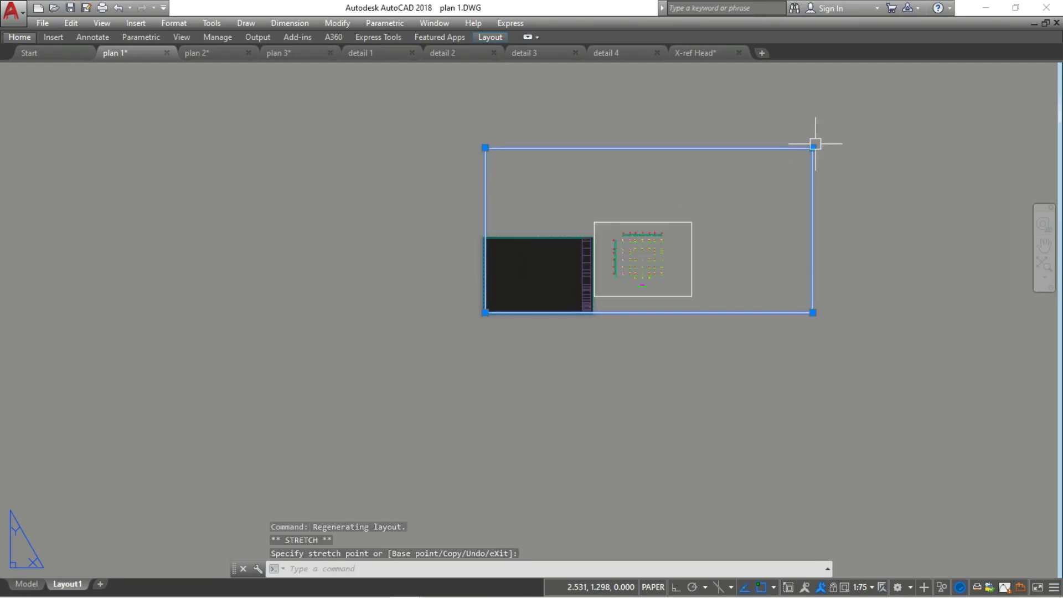
scroll(699, 200, up, 6)
click(669, 297)
scroll(670, 297, down, 4)
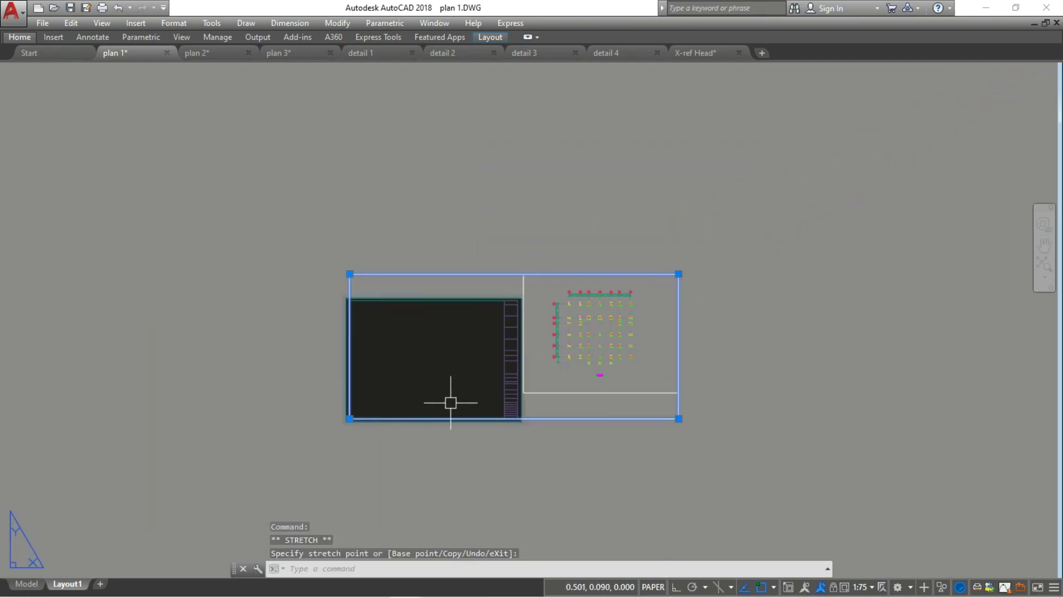
scroll(456, 404, up, 5)
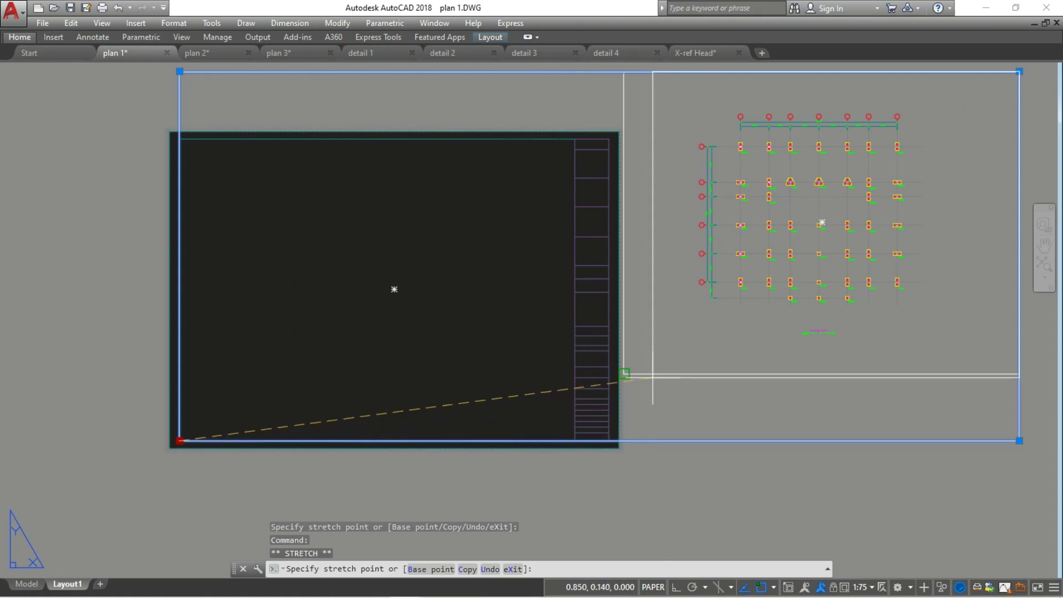
- Move the viewport inside the title-block frame and zoom to the whole sheet
text(m)
key(Return)
click(637, 372)
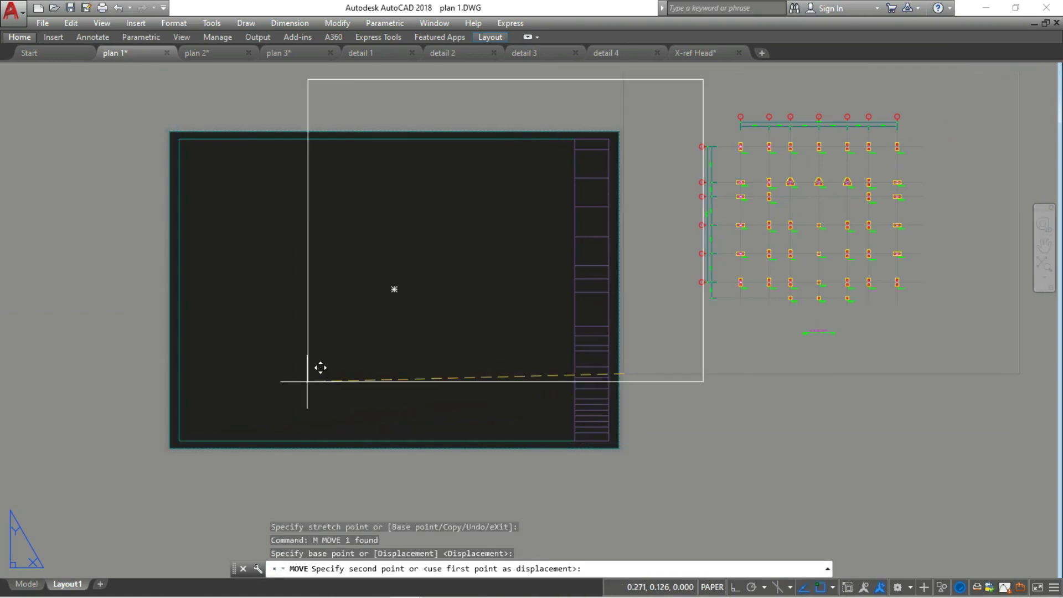
click(192, 440)
middle_click(506, 292)
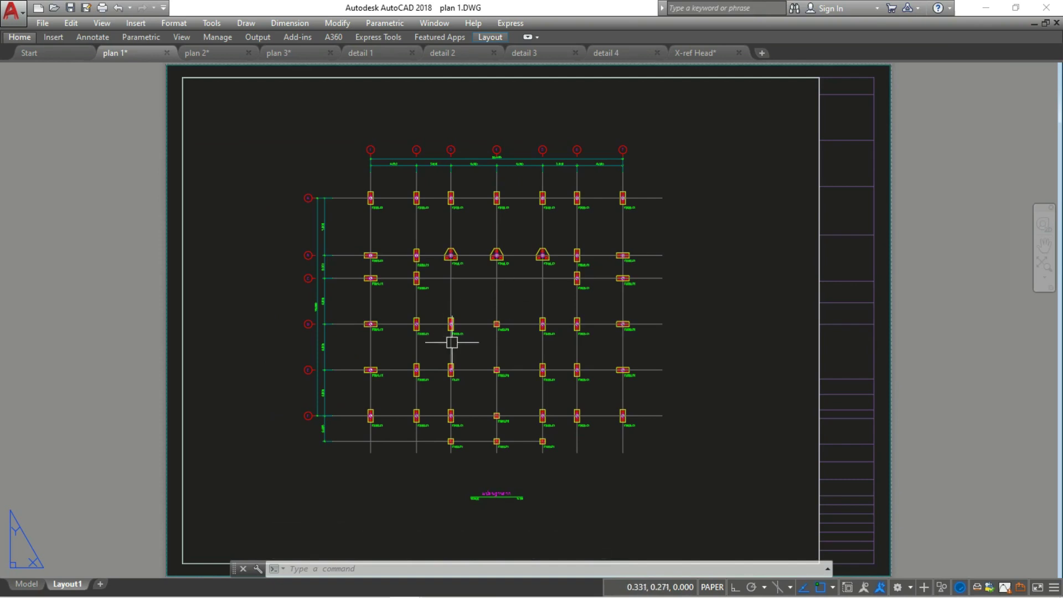
scroll(487, 232, up, 5)
scroll(503, 209, down, 3)
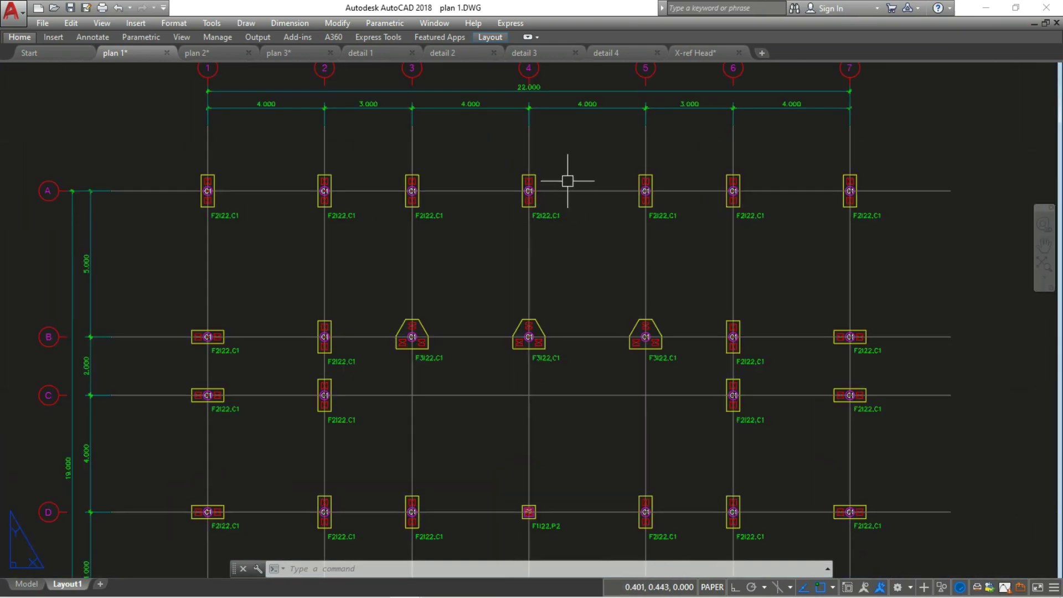
scroll(565, 178, up, 2)
scroll(539, 147, down, 4)
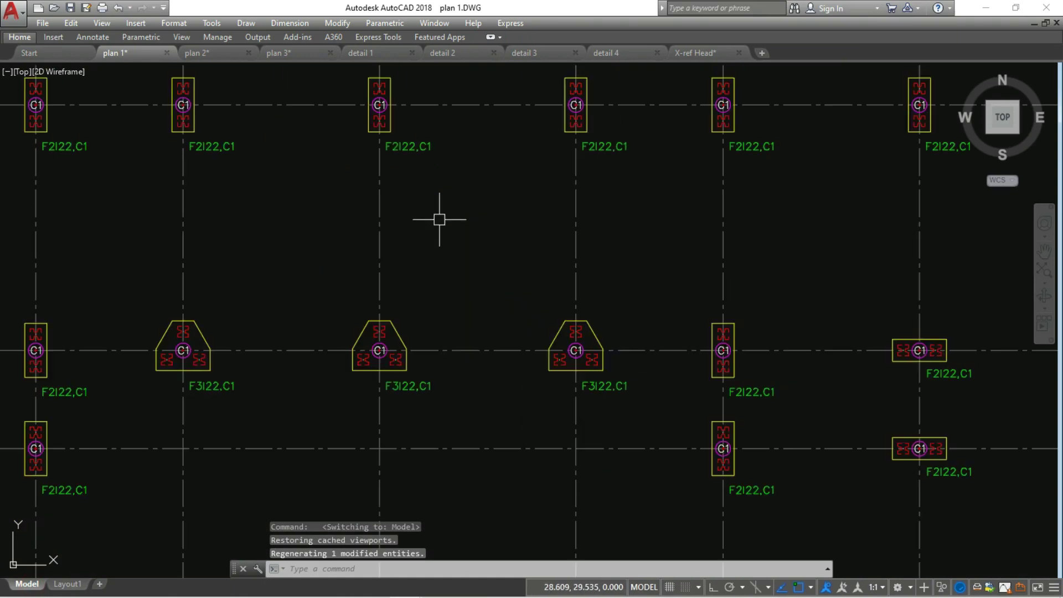
scroll(406, 109, up, 2)
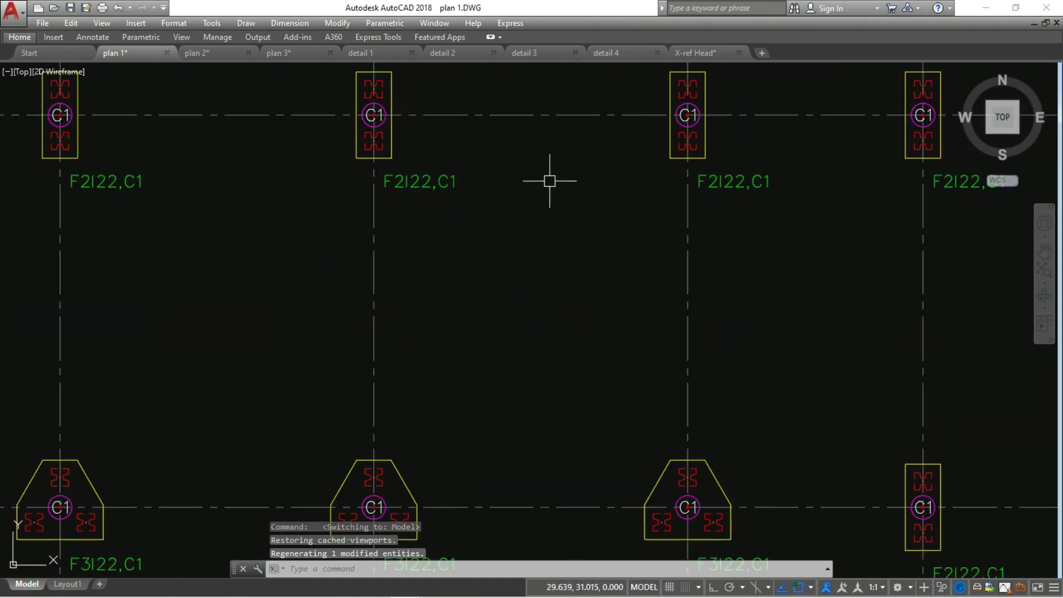
scroll(465, 206, up, 1)
scroll(418, 166, up, 4)
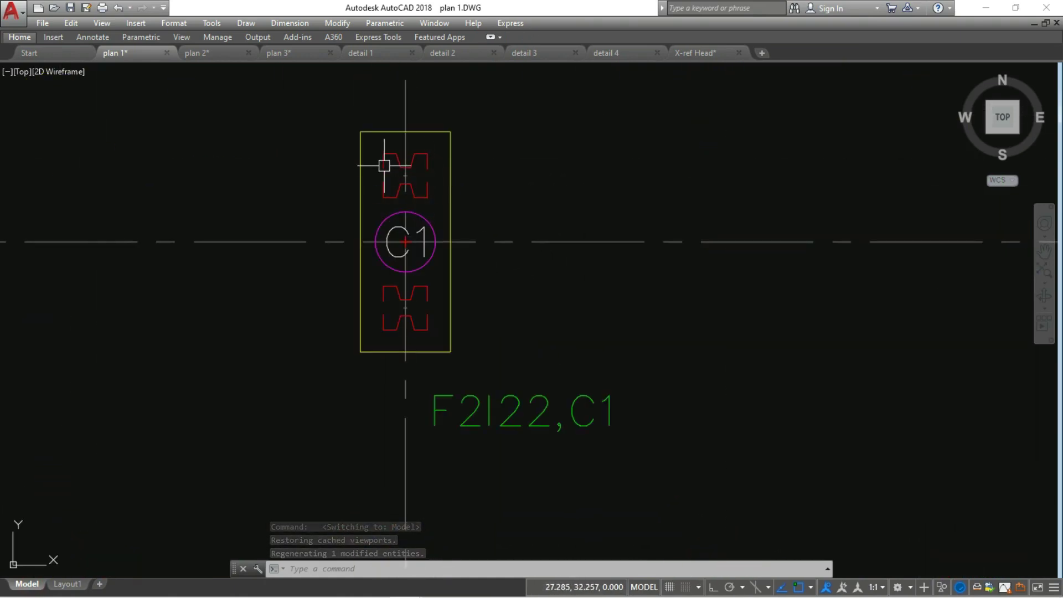
scroll(520, 297, down, 5)
scroll(501, 277, up, 4)
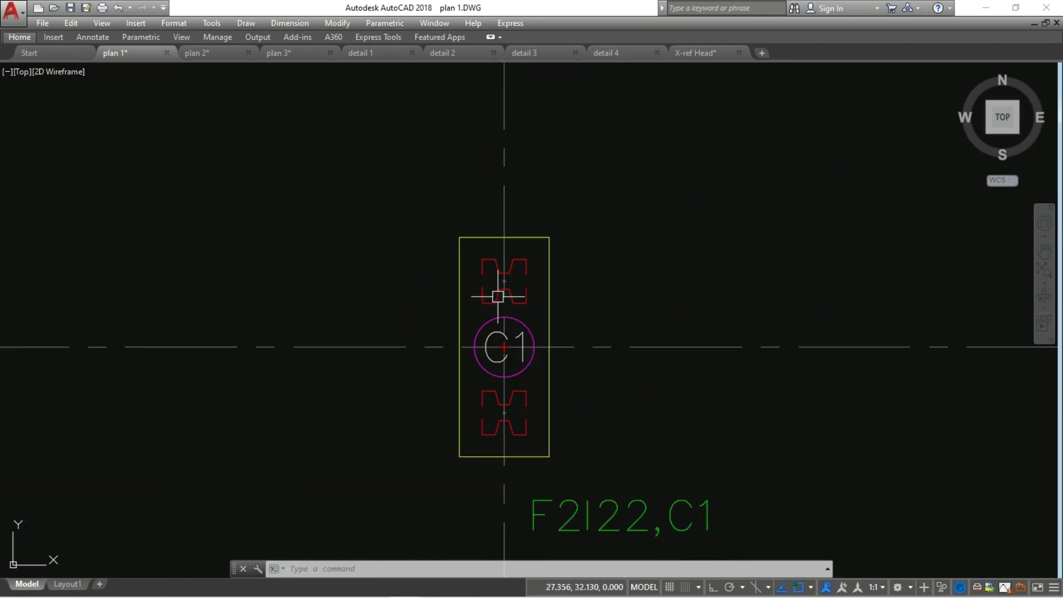
scroll(497, 297, down, 2)
scroll(477, 268, down, 1)
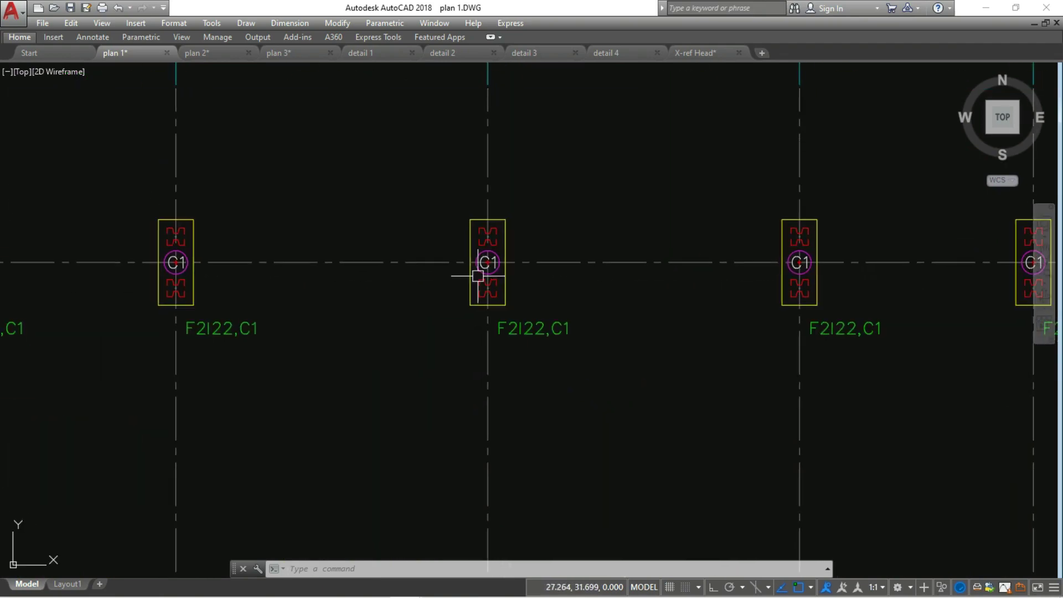
click(67, 584)
scroll(519, 149, up, 4)
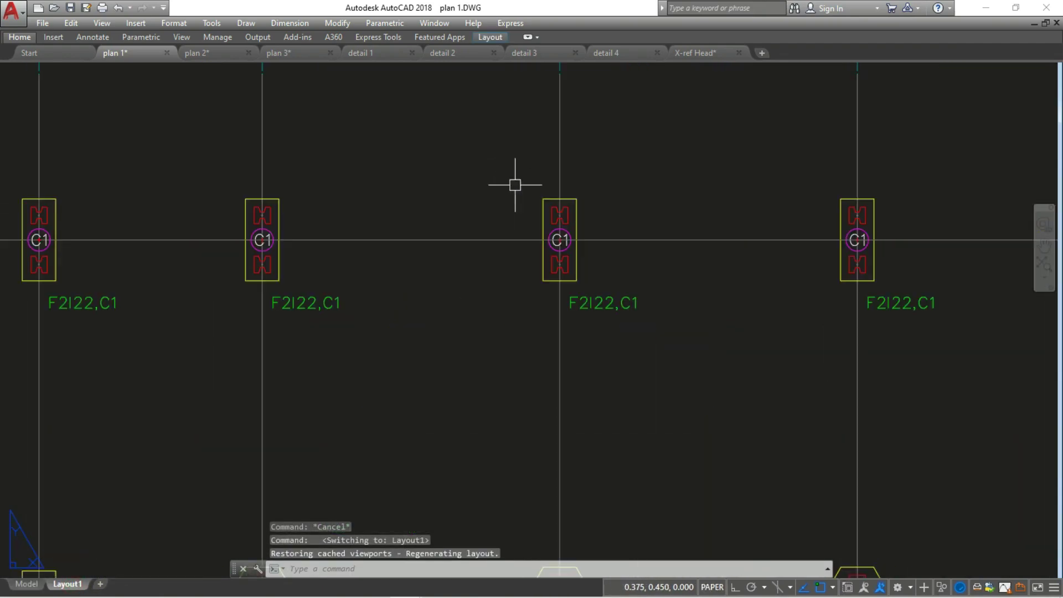
scroll(515, 183, down, 2)
scroll(520, 204, down, 6)
scroll(572, 268, up, 3)
scroll(554, 216, up, 1)
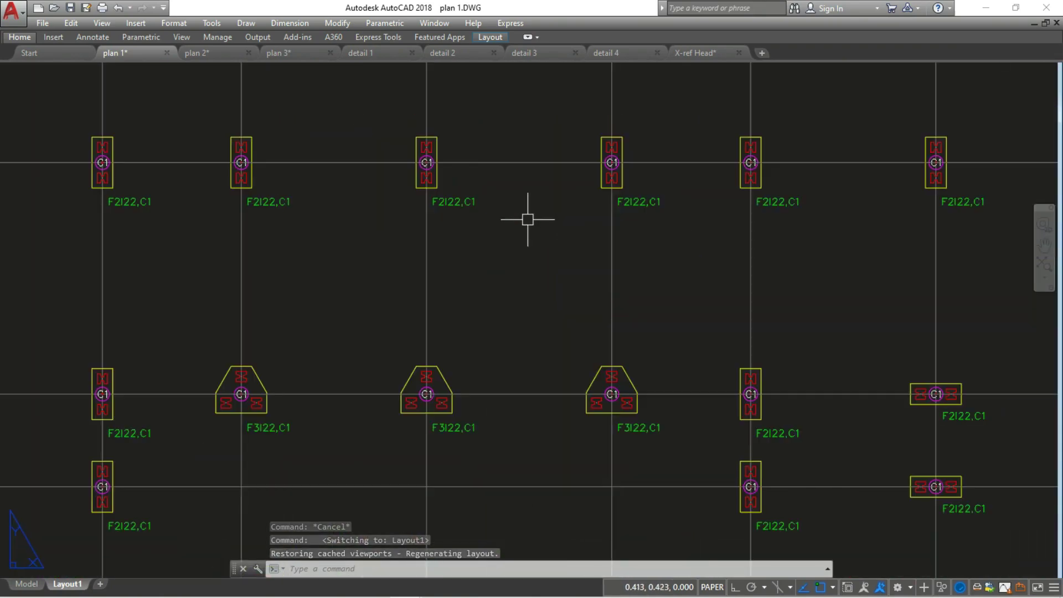
middle_click(508, 226)
- Uncheck 'Use paper space units for scaling' in the Linetype Manager, then enter the viewport with MS
text(LT)
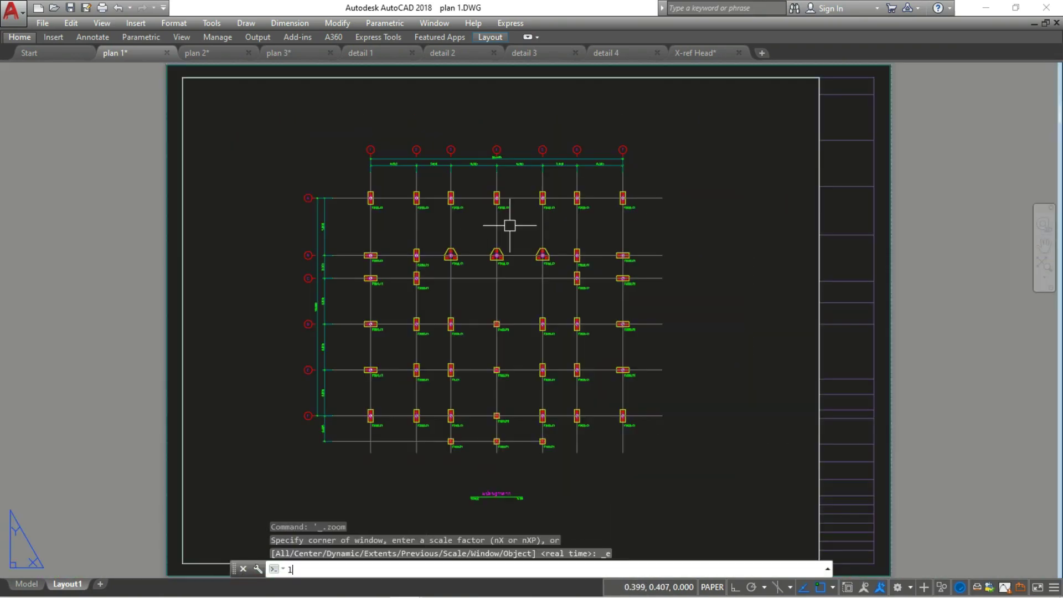
key(Return)
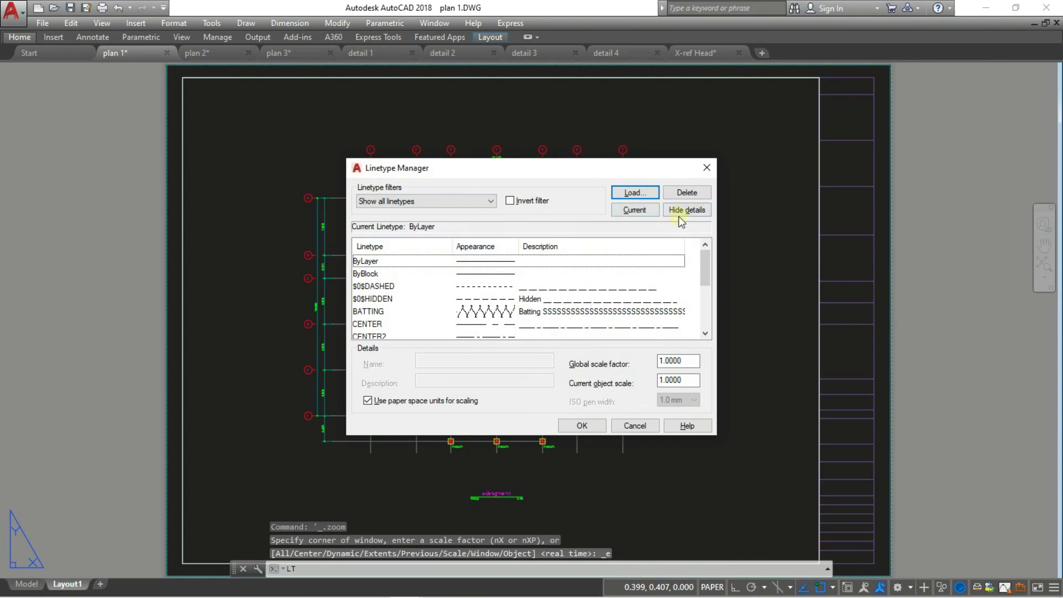
click(685, 210)
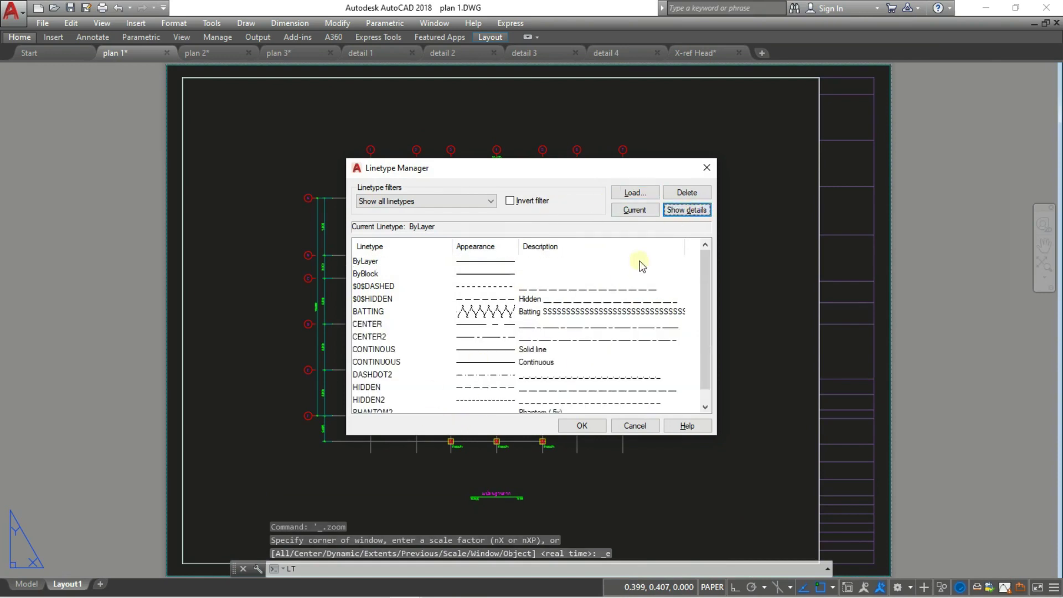
click(687, 210)
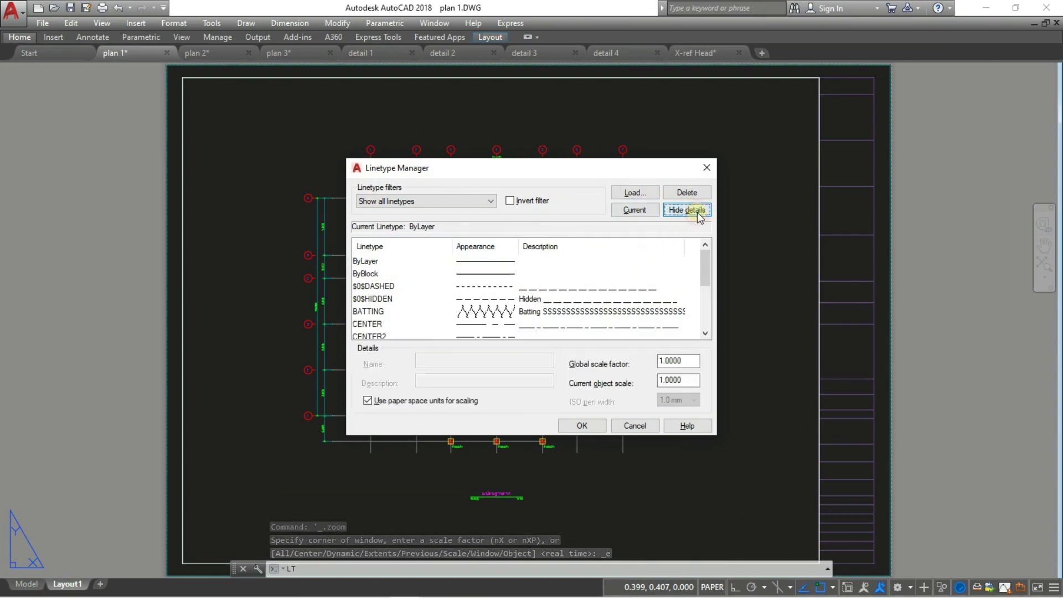
click(368, 401)
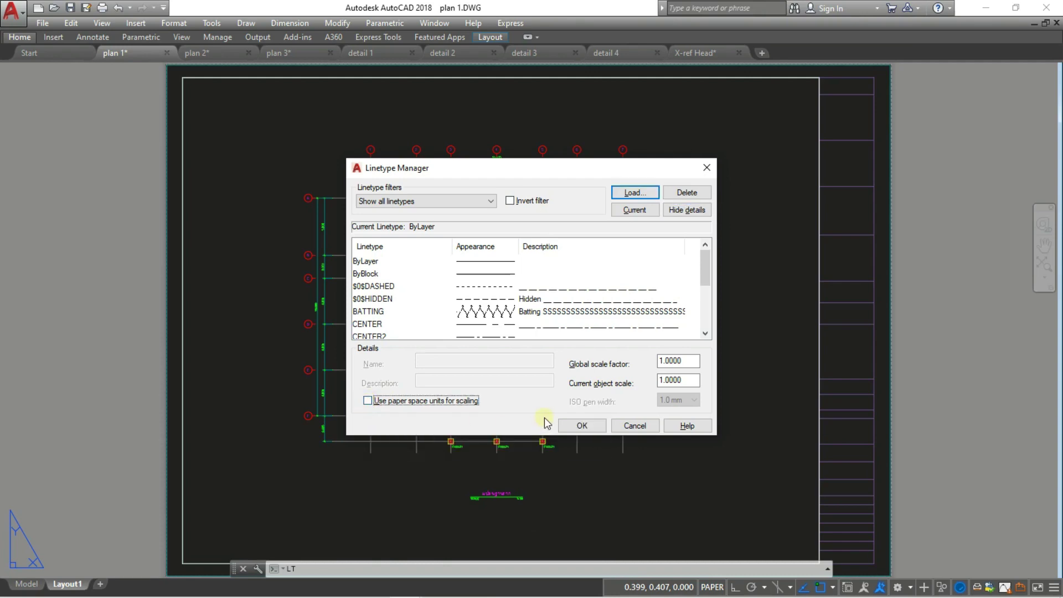
click(574, 429)
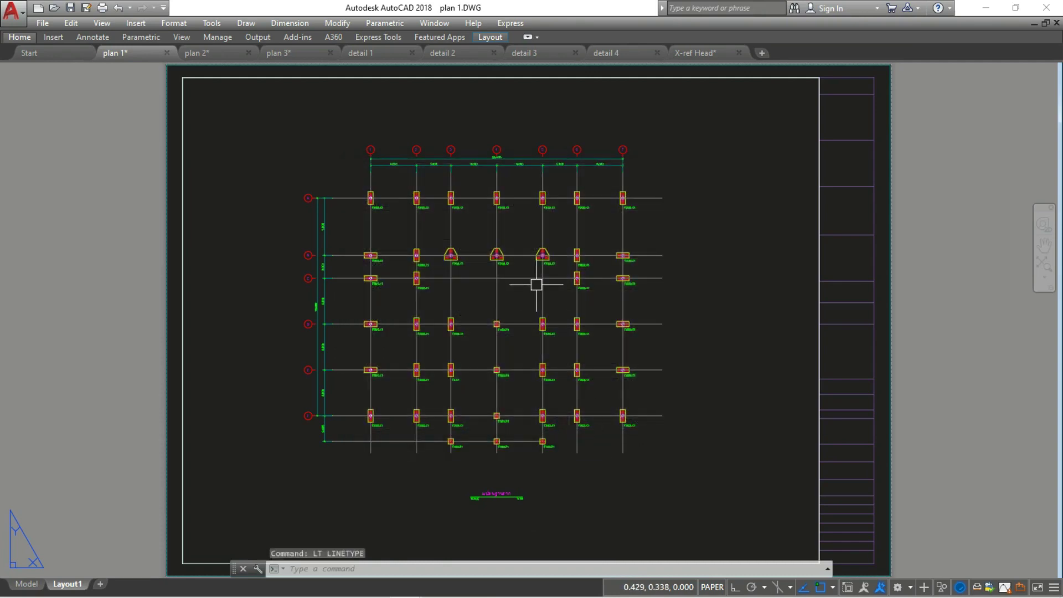
text(ms)
key(Return)
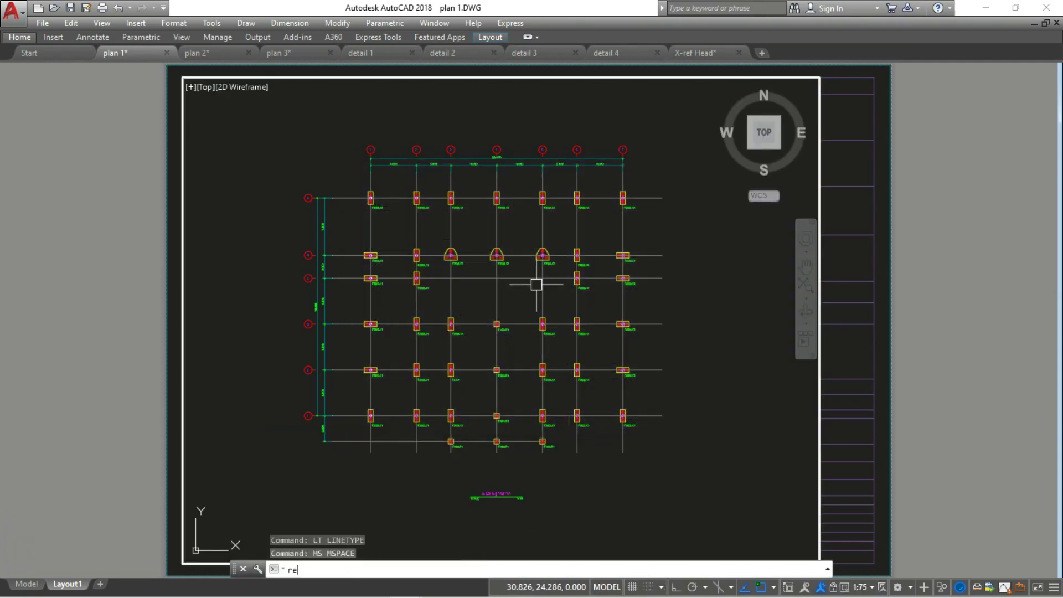
- Regenerate so the grid lines display dashed, then return to paper space
key(Return)
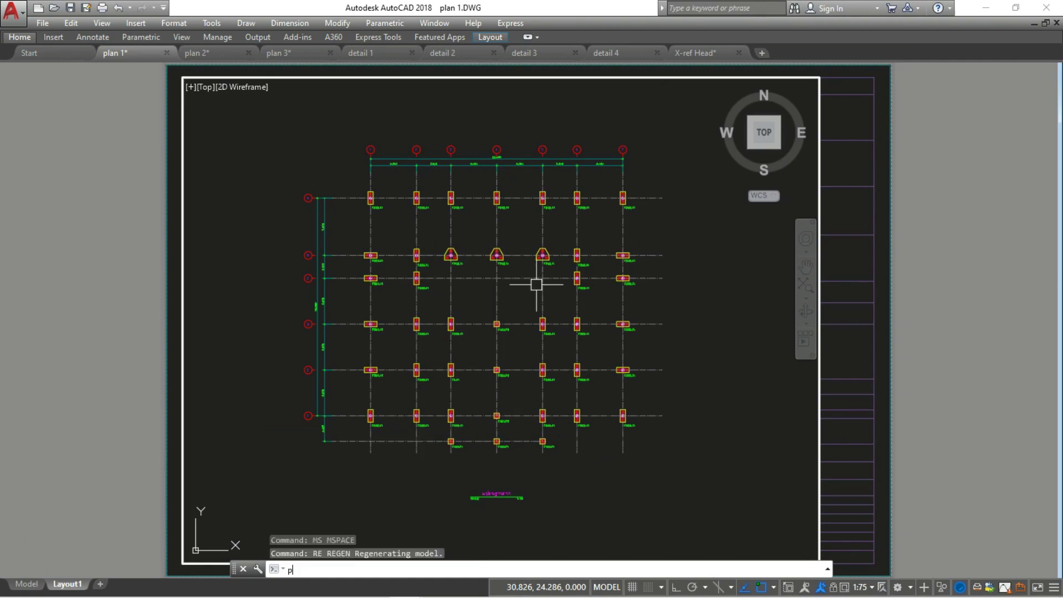
text(s)
key(Return)
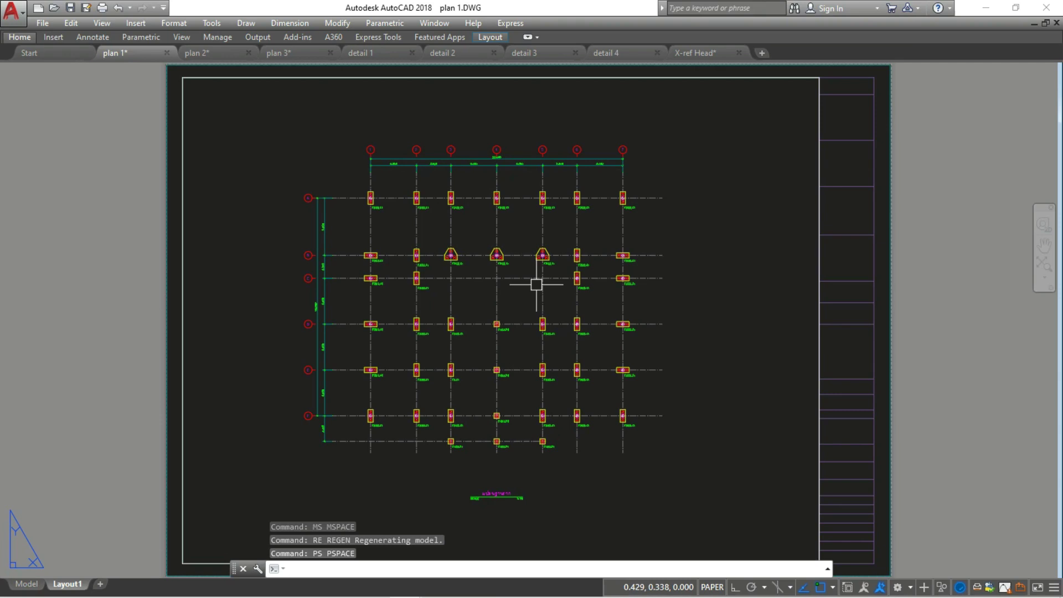
- Rename Layout1 to 'plan 1' and save the plan 1 drawing
click(74, 584)
mouse_move(66, 584)
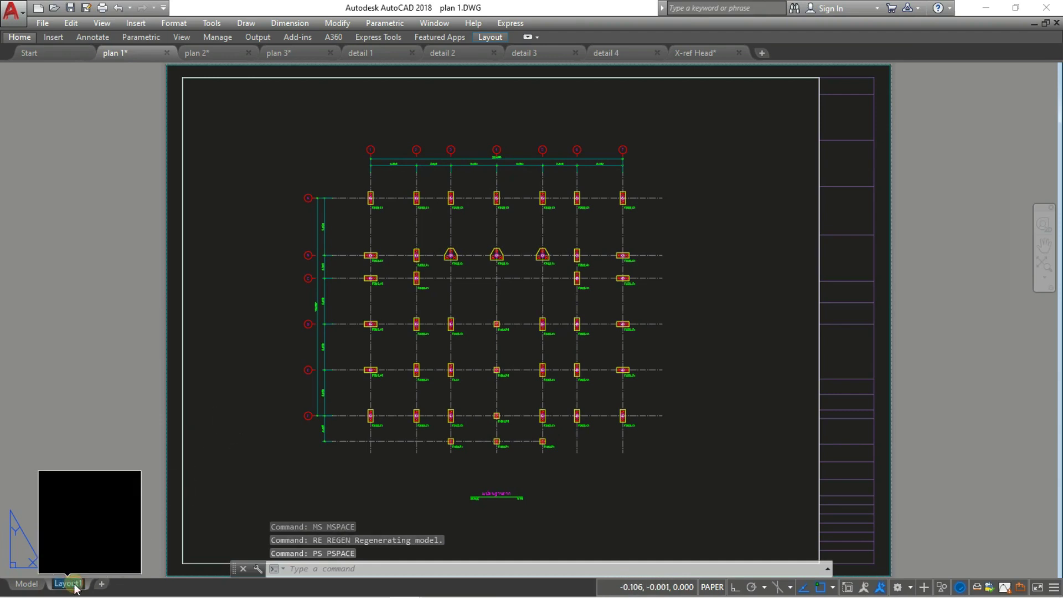
text(d001)
key(Return)
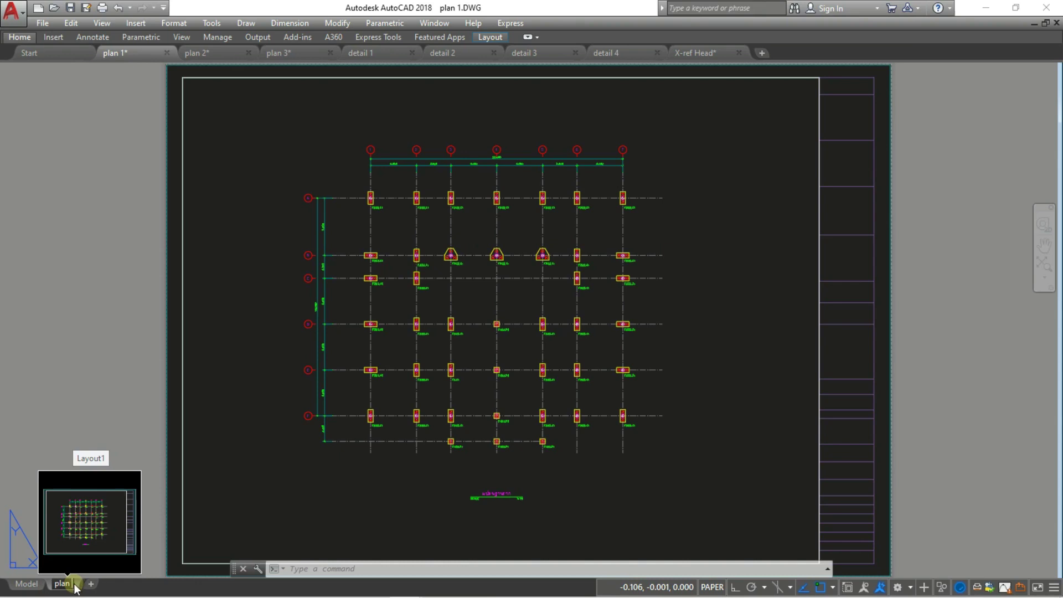
text(1)
key(Return)
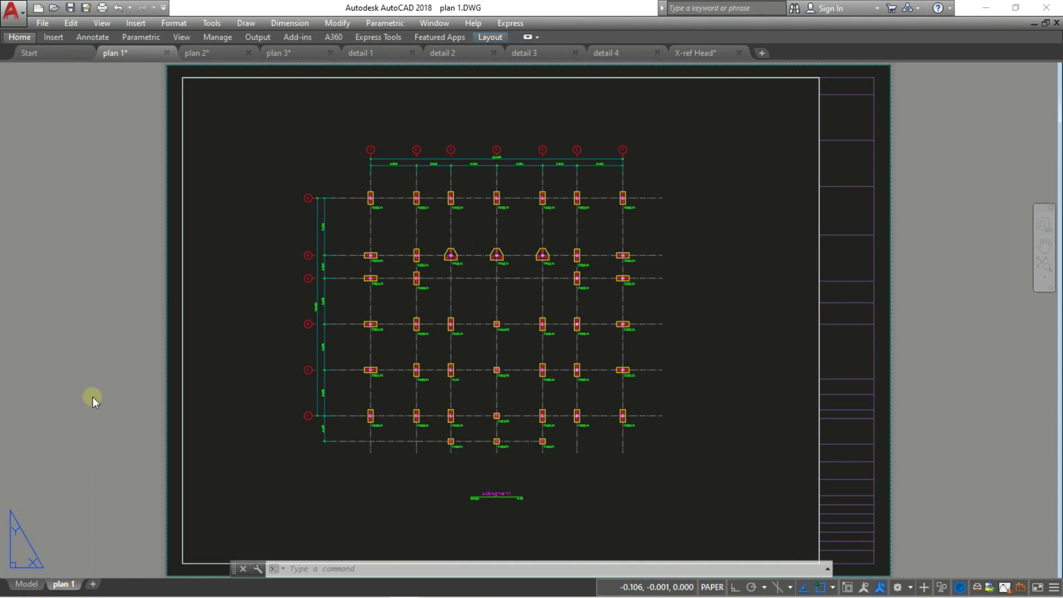
click(74, 10)
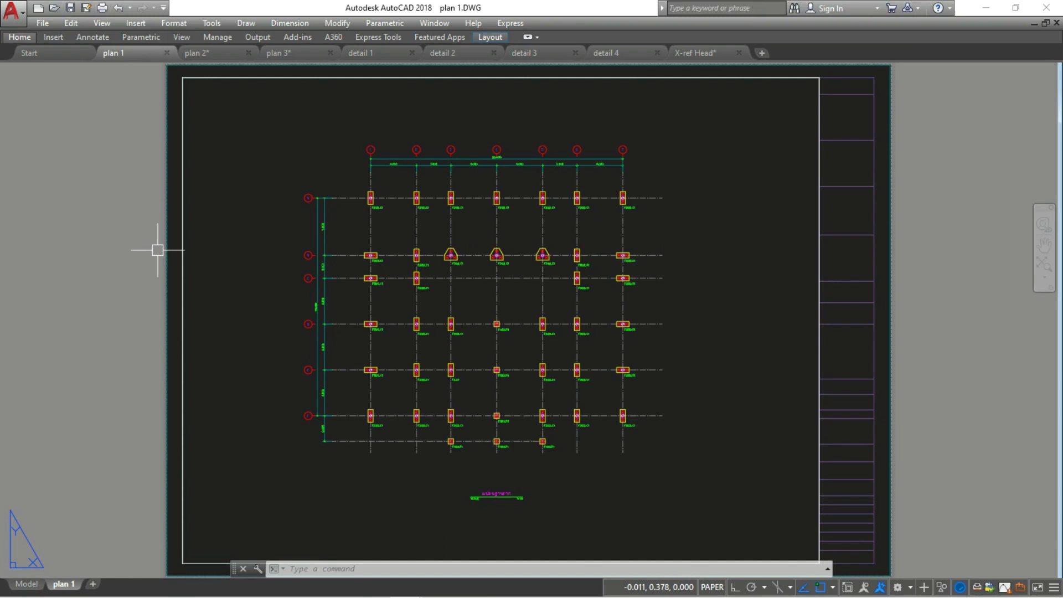
- Show the plan 2 drawing's blank Layout1 sheet and bring up its layout tab menu
click(218, 51)
scroll(235, 396, up, 3)
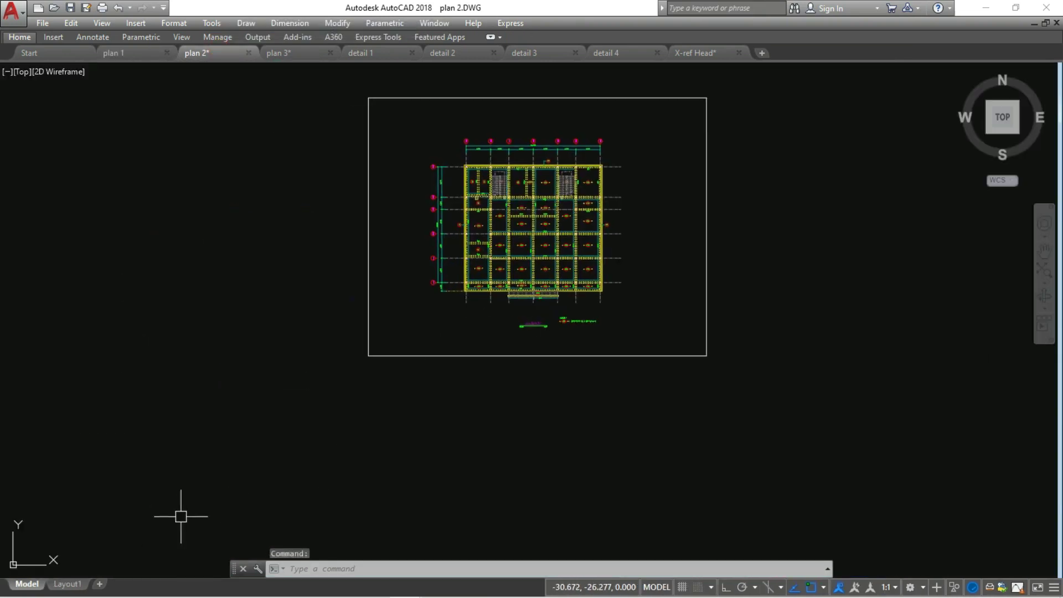
click(66, 584)
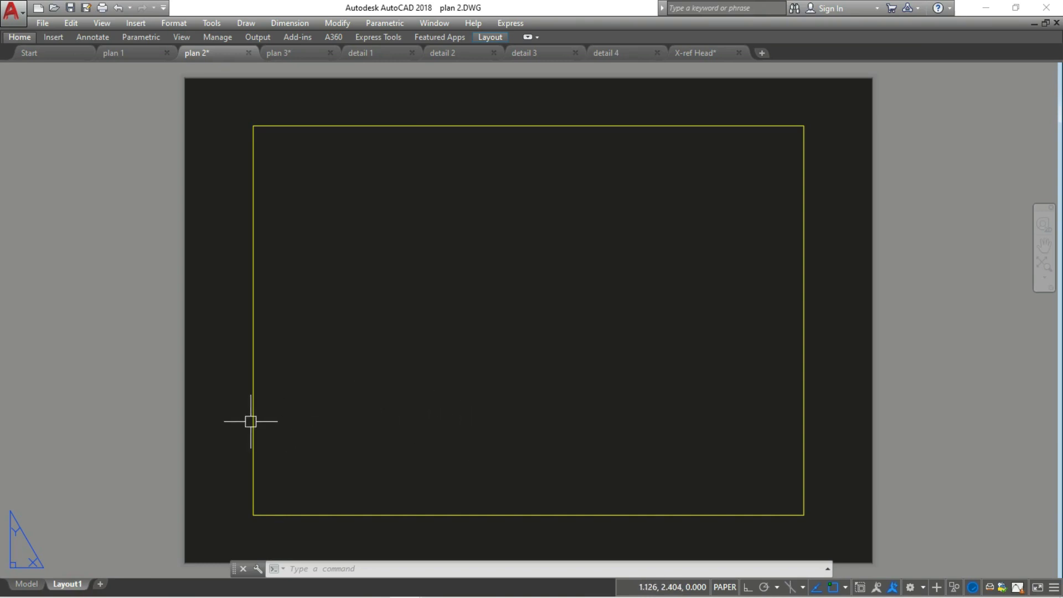
right_click(76, 590)
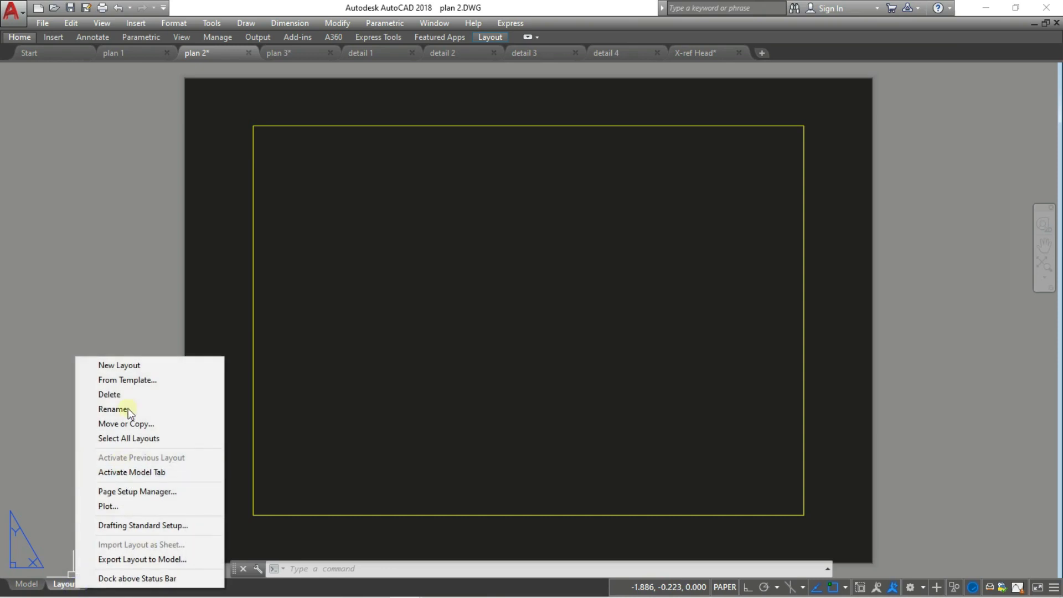
- Start a new layout From Template and browse to Downloads > New folder (2)
click(148, 380)
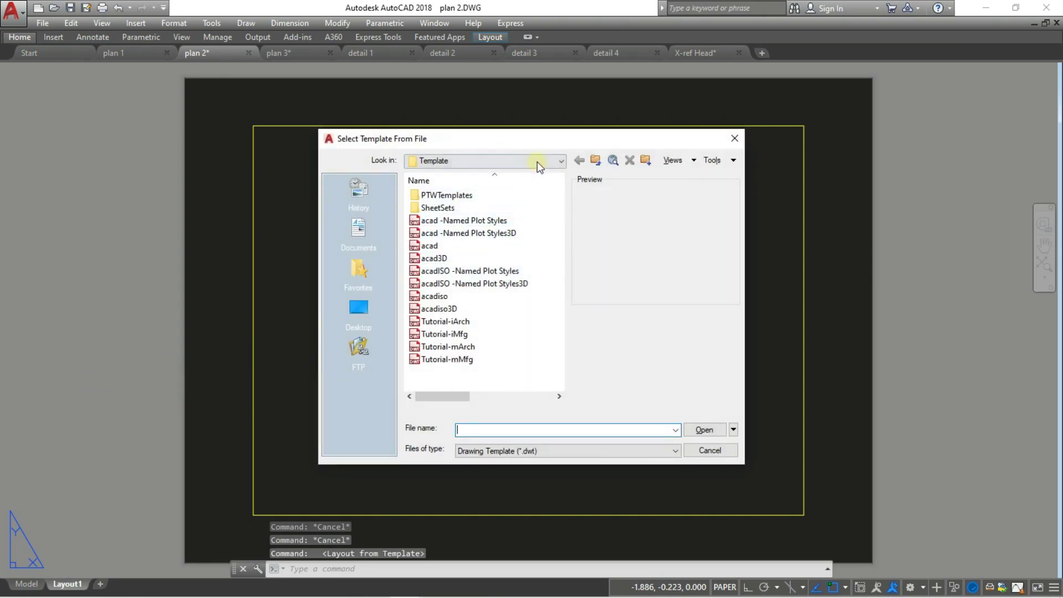
click(537, 162)
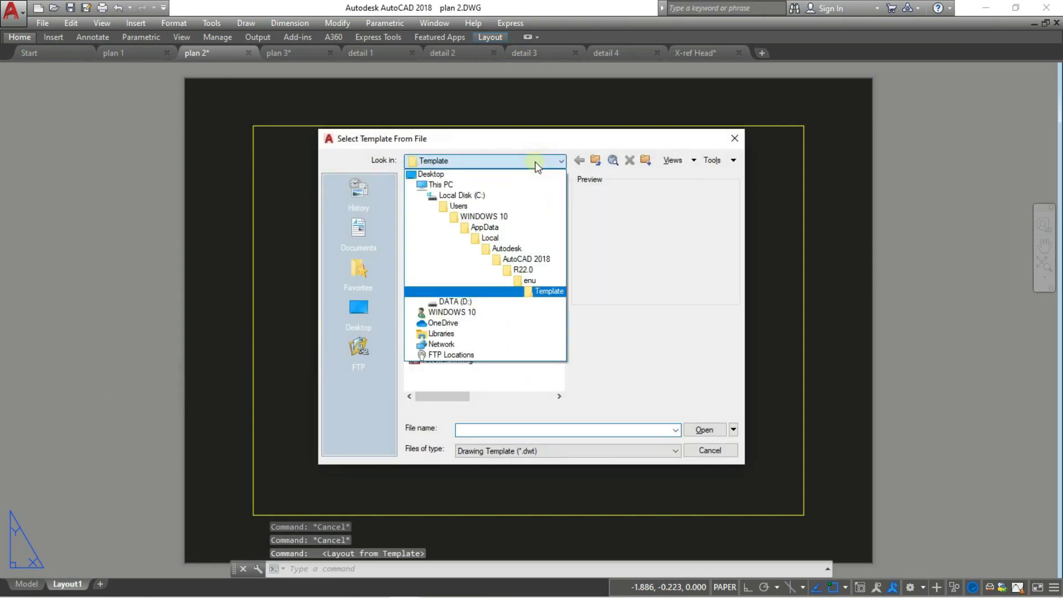
click(454, 313)
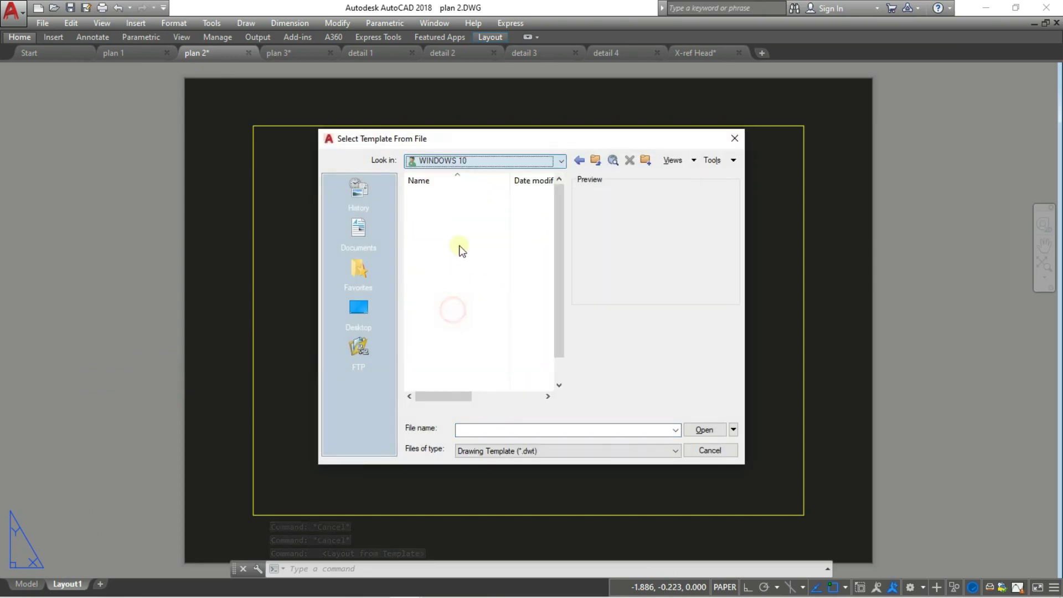
click(377, 303)
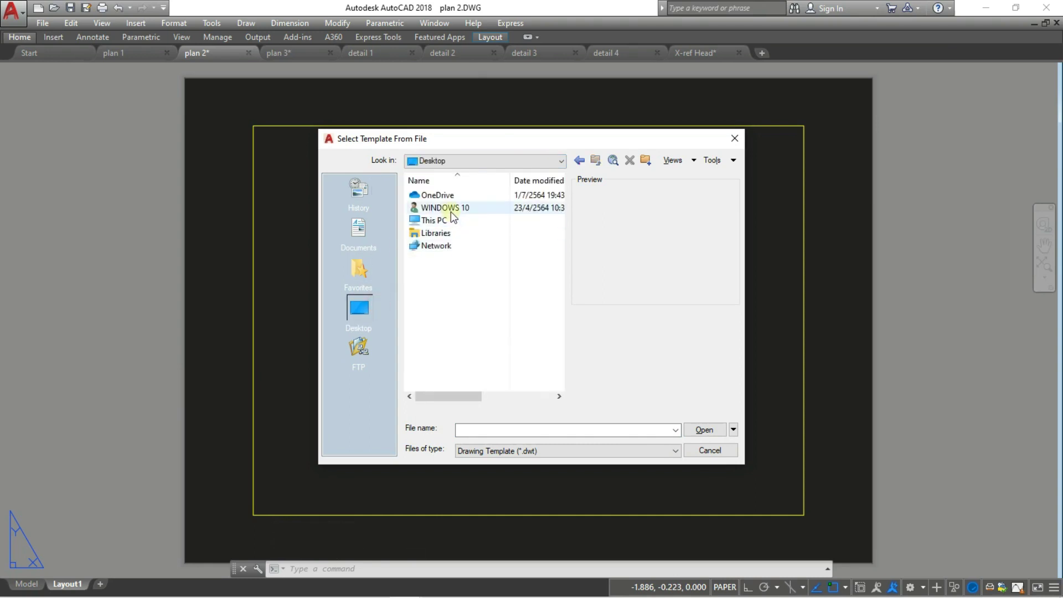
double_click(433, 232)
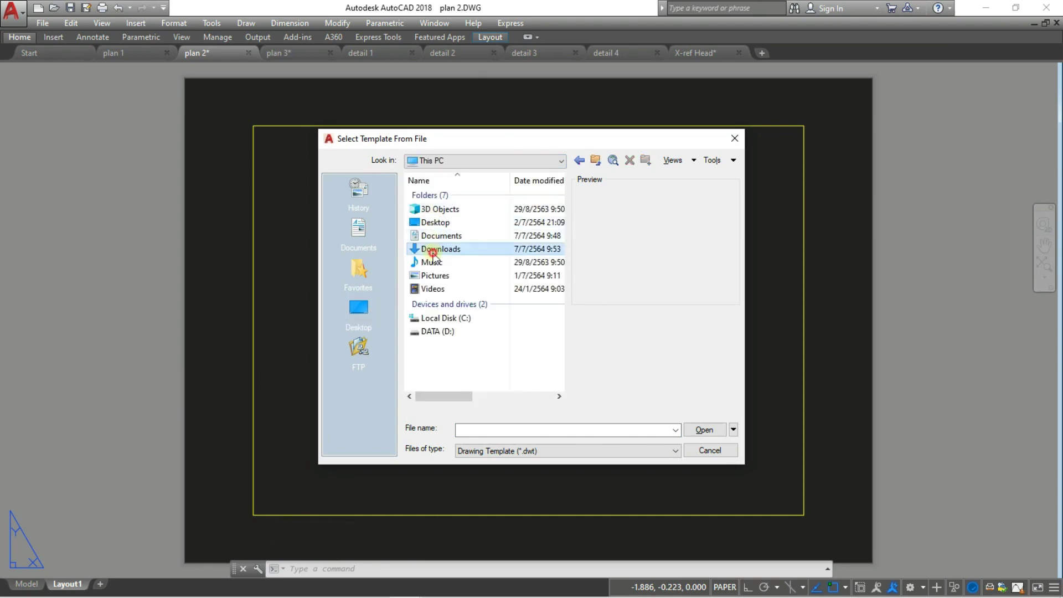
double_click(435, 248)
double_click(441, 221)
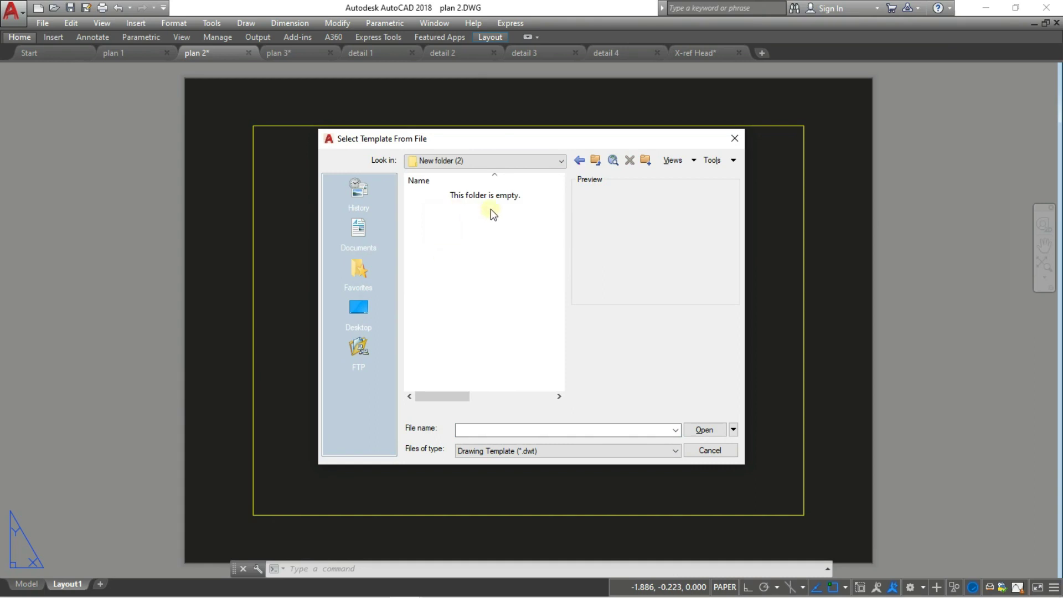
- Show Drawing (*.dwg) files and open plan 1 as the layout source
click(608, 451)
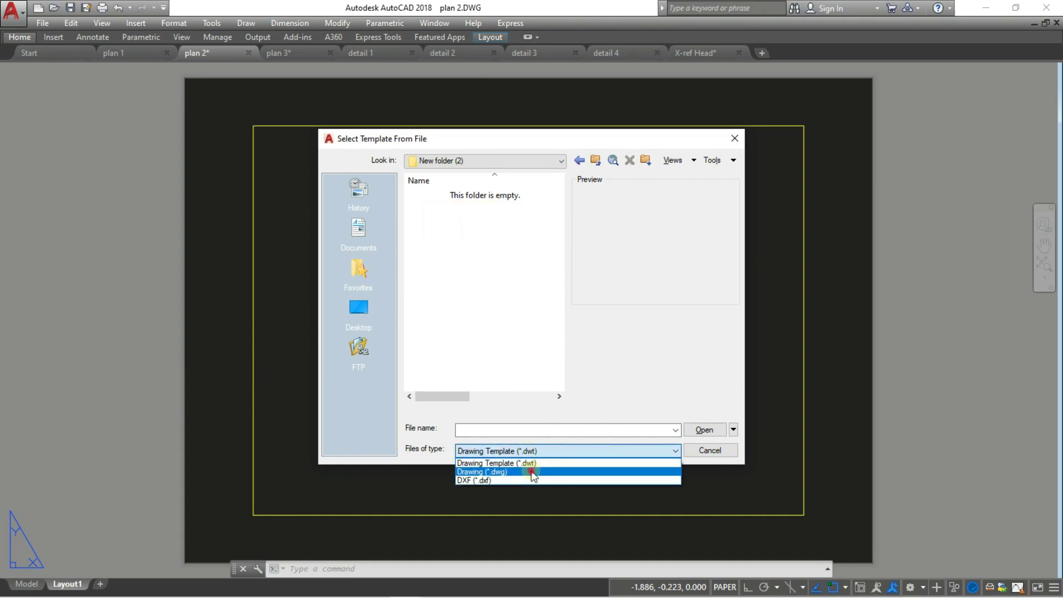
click(530, 472)
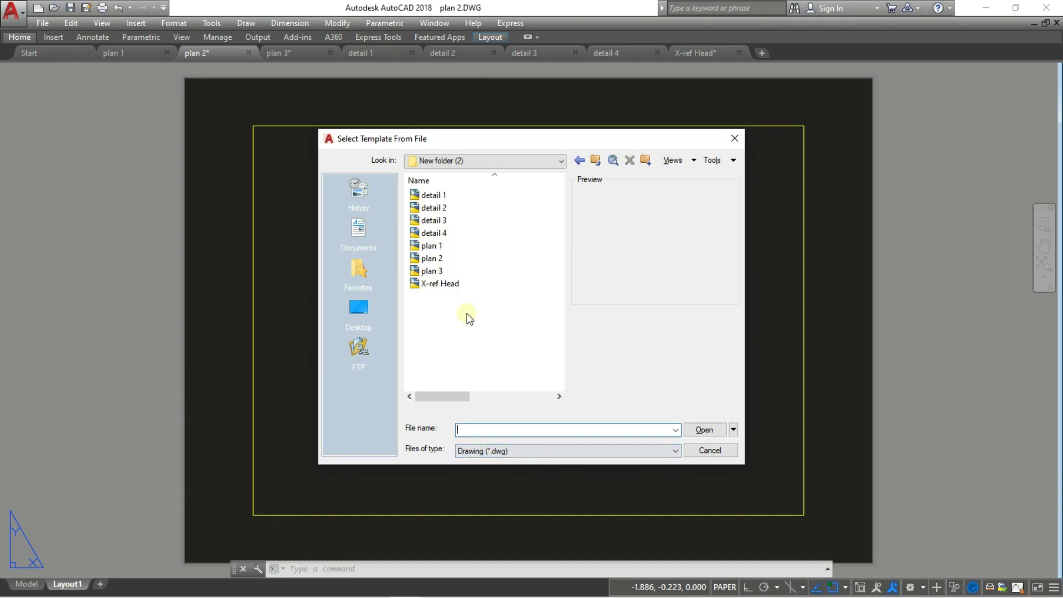
click(438, 245)
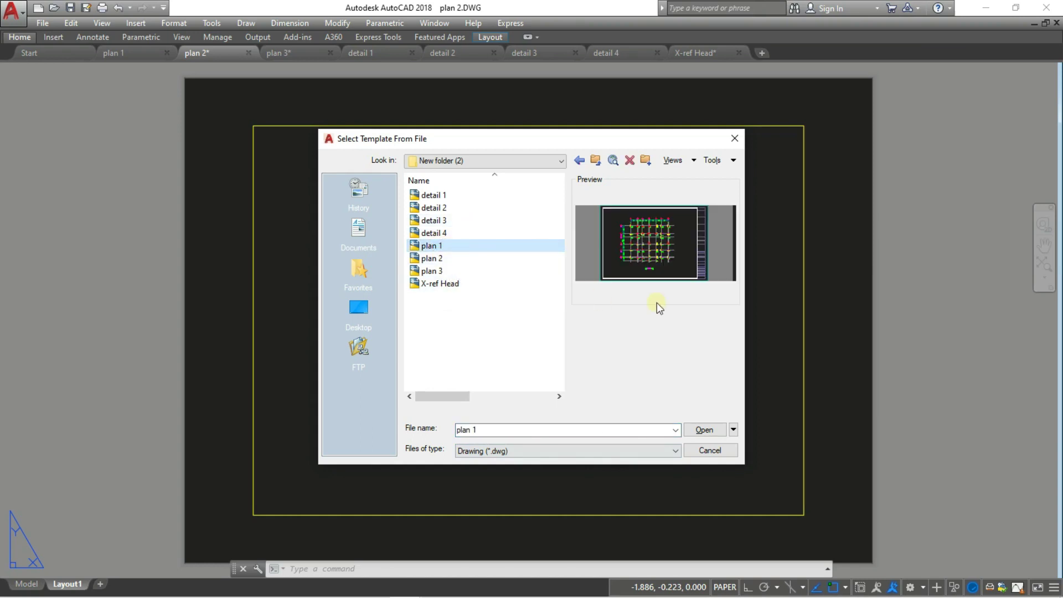
click(705, 430)
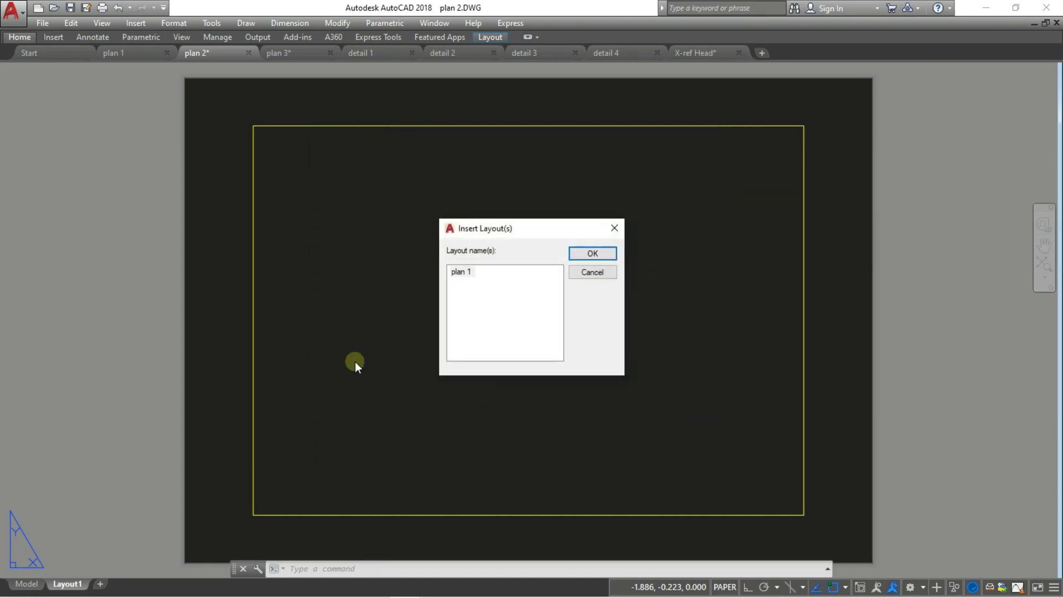
- Insert the plan 1 layout into plan 2 and switch to it
click(461, 273)
click(582, 256)
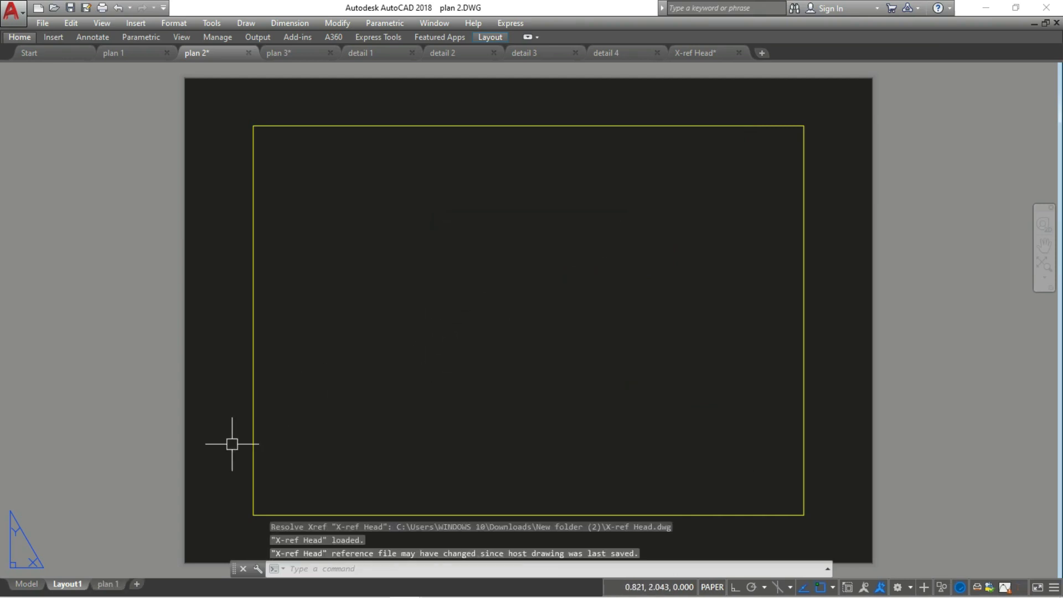
click(107, 585)
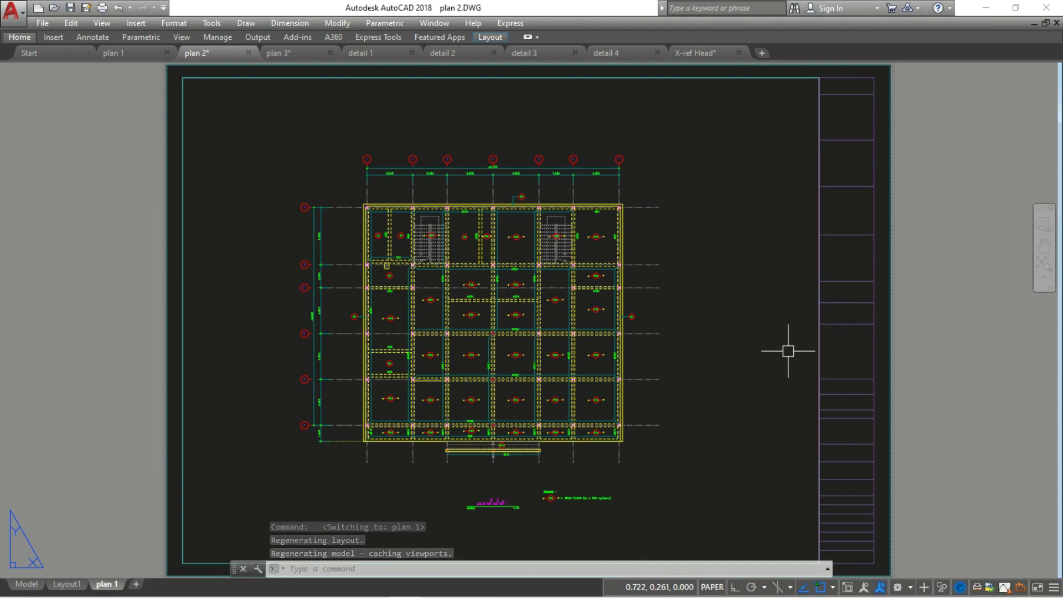
- Delete the blank Layout1, rename the imported layout 'plan 2', and save the drawing
right_click(64, 585)
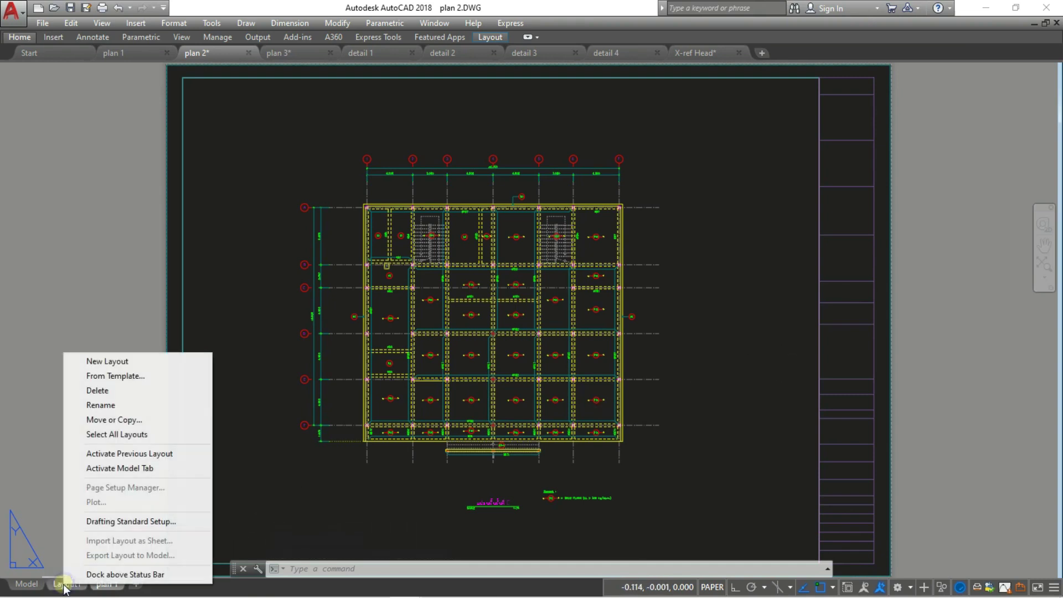
click(106, 391)
click(551, 347)
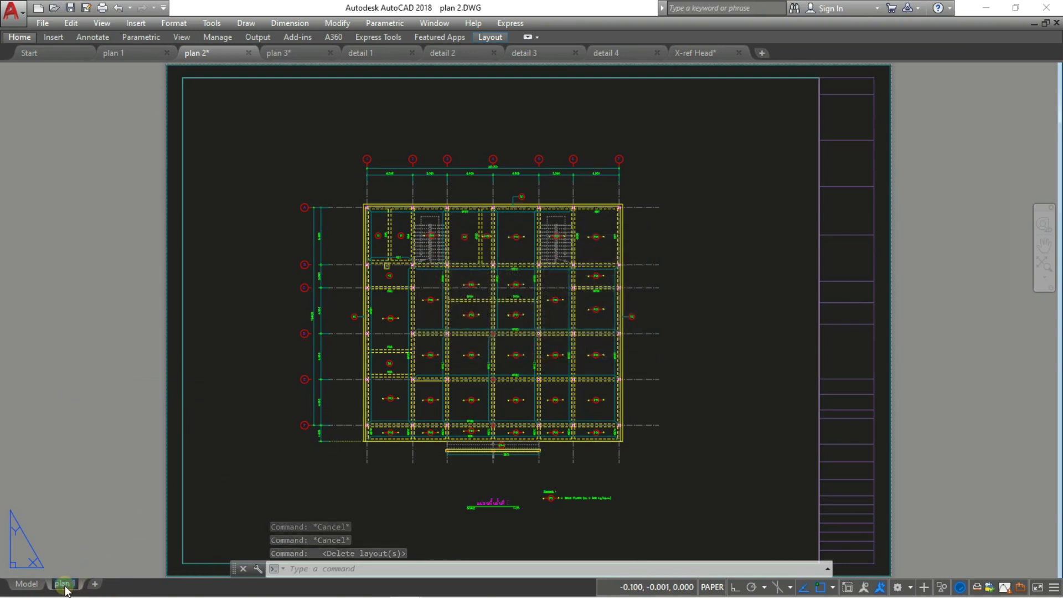
text(plan 2)
key(Return)
click(80, 471)
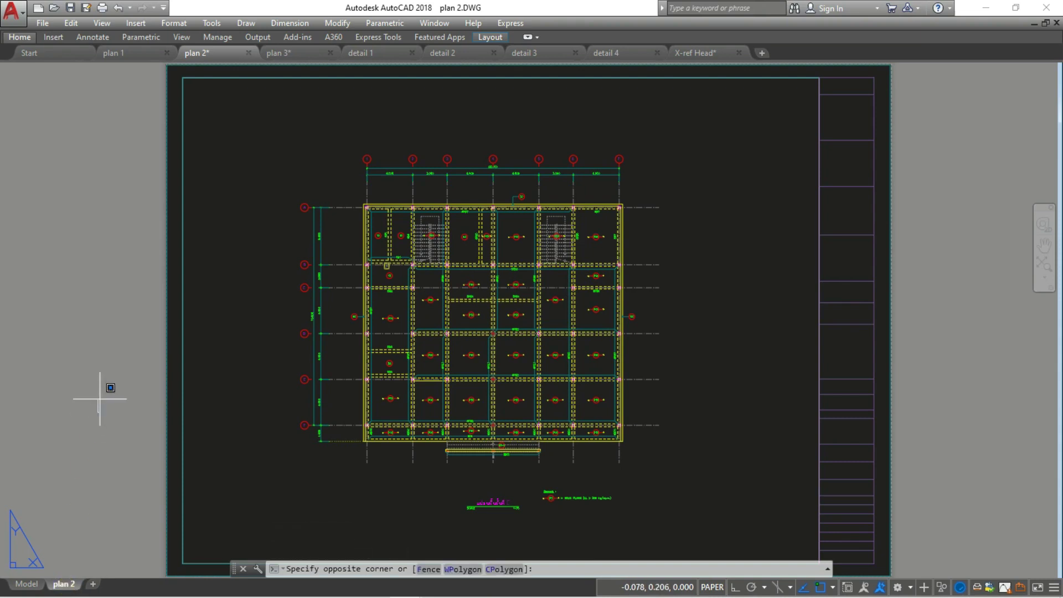
click(148, 241)
key(ctrl+s)
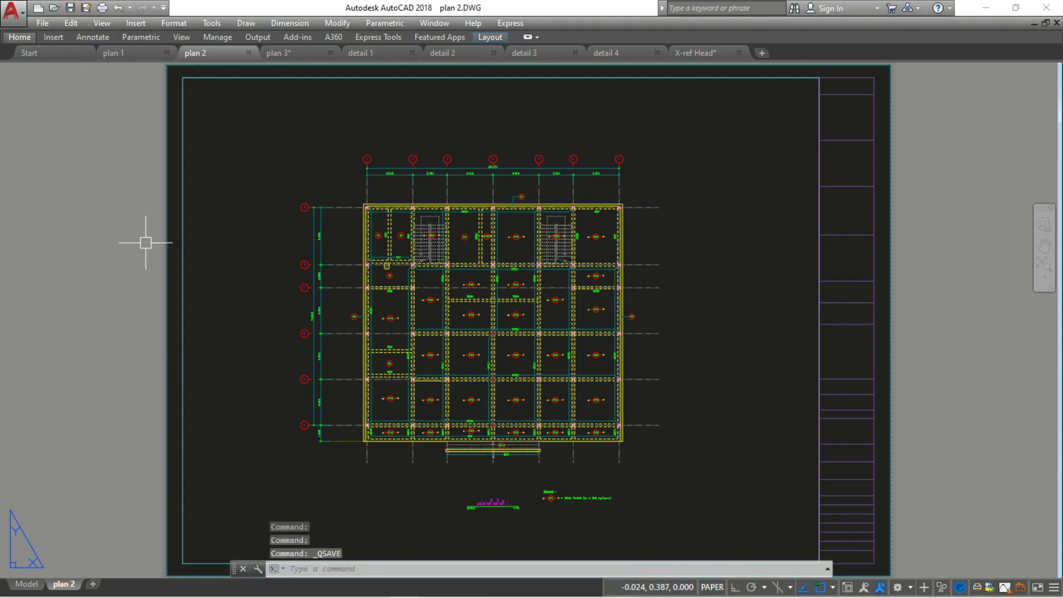
- In model space, select the rectangular frame around the column plan
click(26, 583)
click(426, 355)
mouse_move(368, 356)
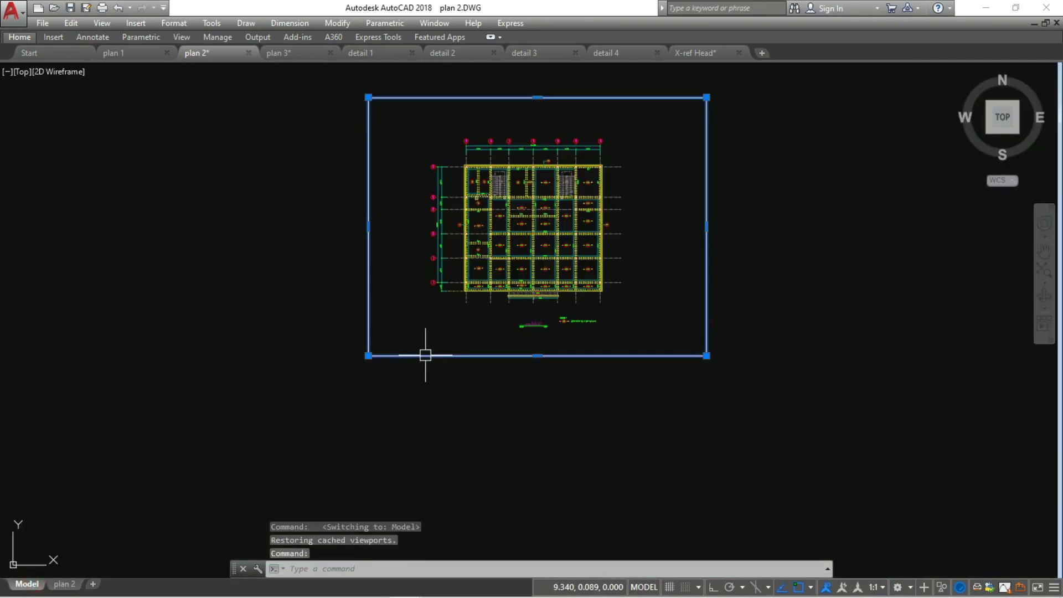
click(369, 356)
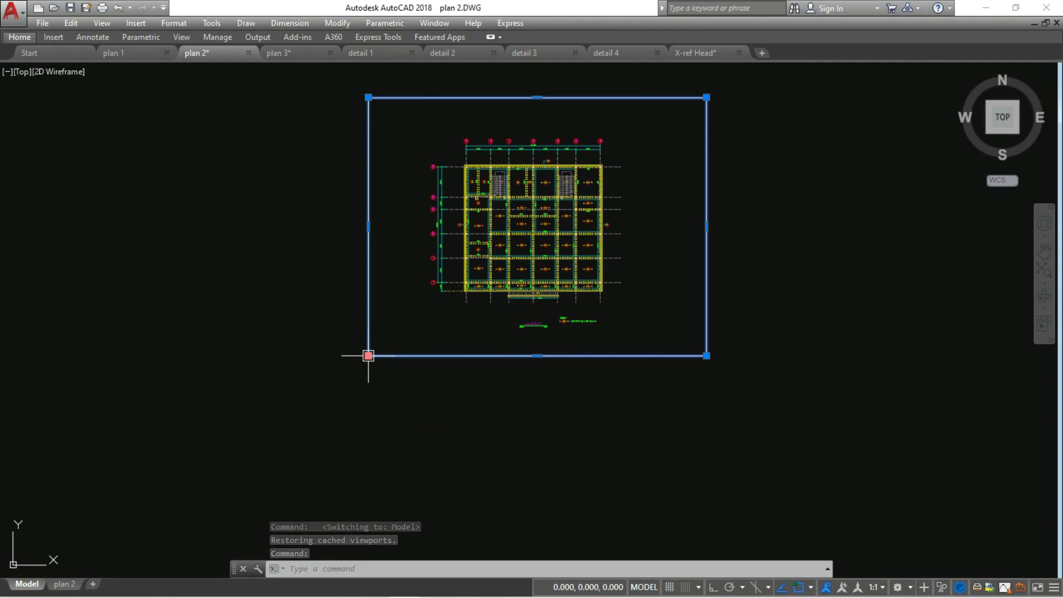
key(Escape)
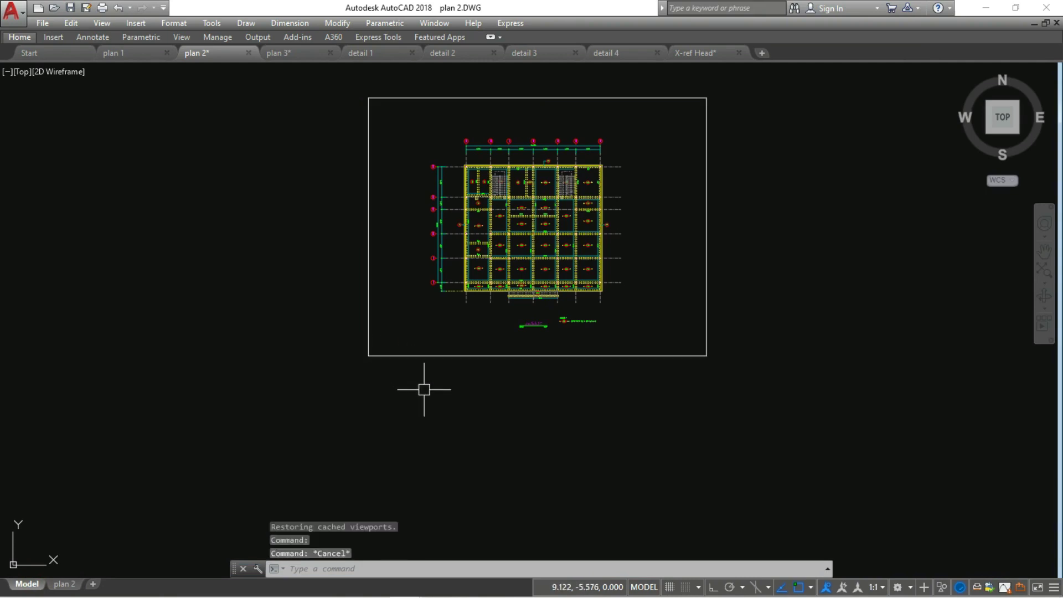
click(402, 356)
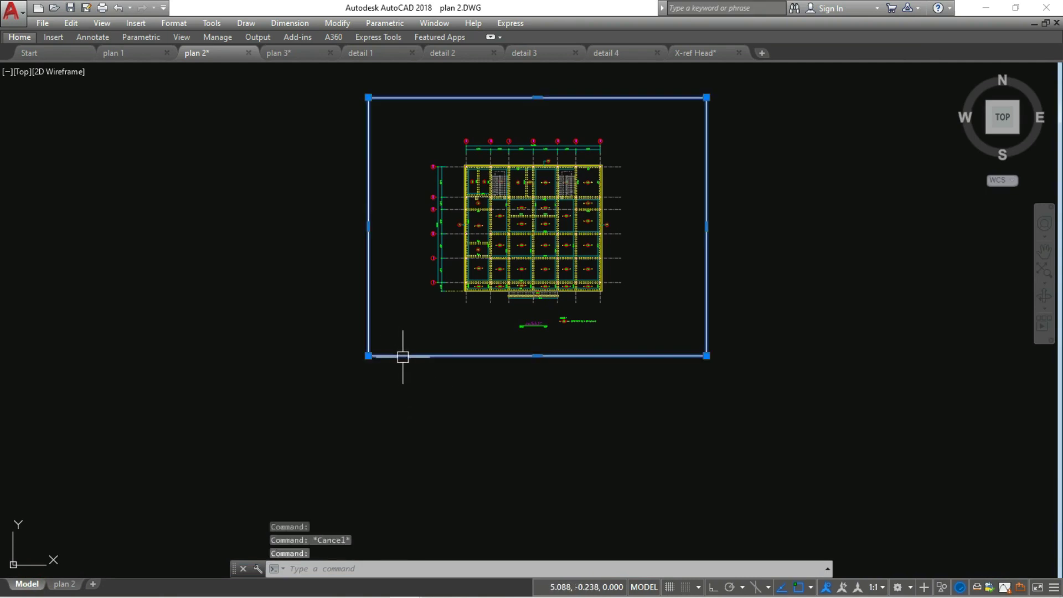
- In plan 3, window-select the drawing frame and move it up and to the right
click(289, 56)
text(m)
key(Return)
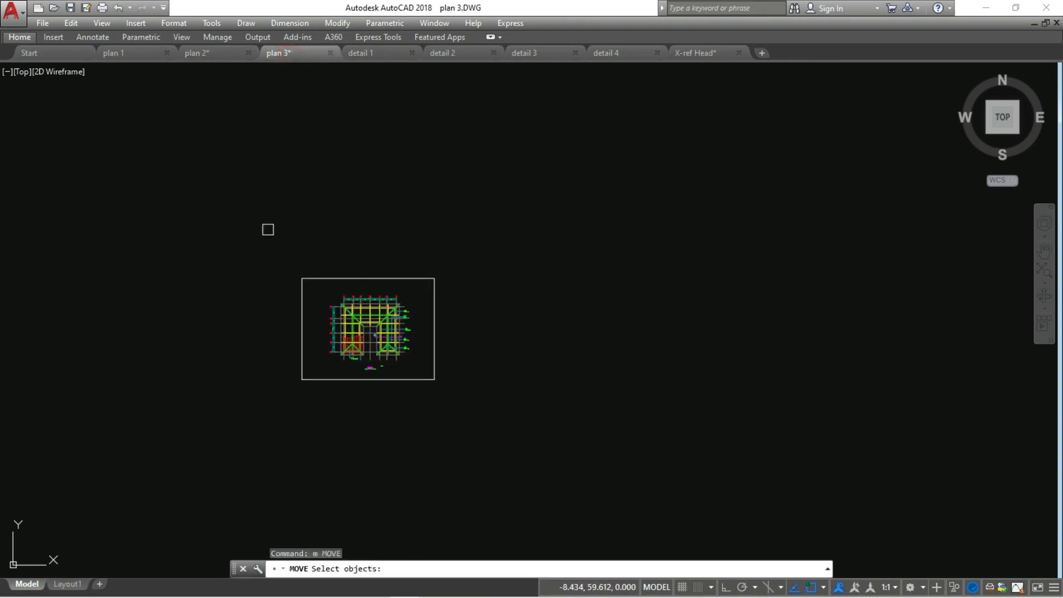
click(268, 229)
click(499, 417)
key(Return)
click(530, 384)
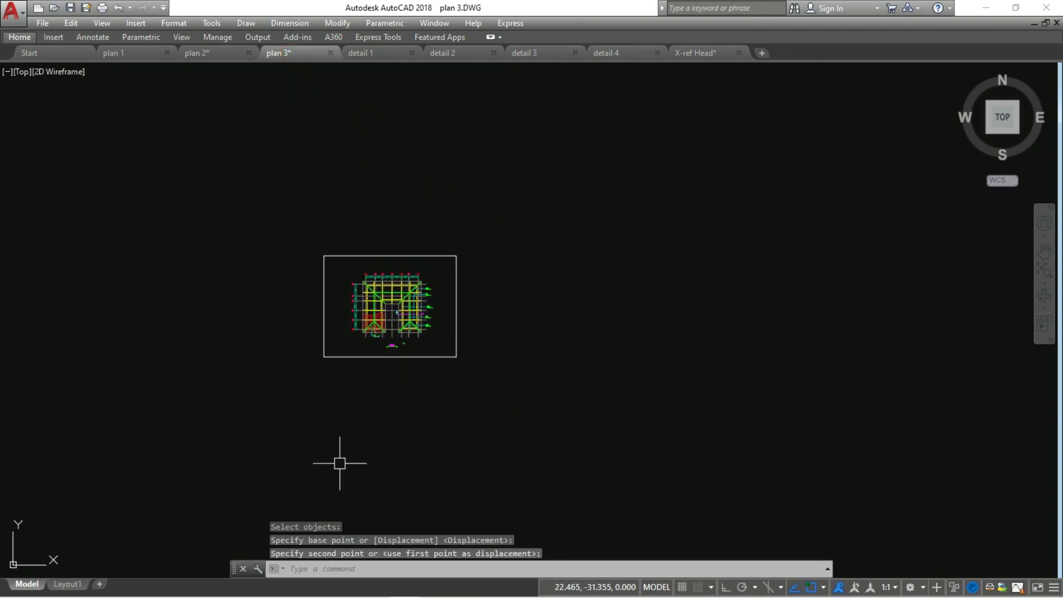
- Insert the plan 1 layout from template, then undo the insertion
right_click(76, 586)
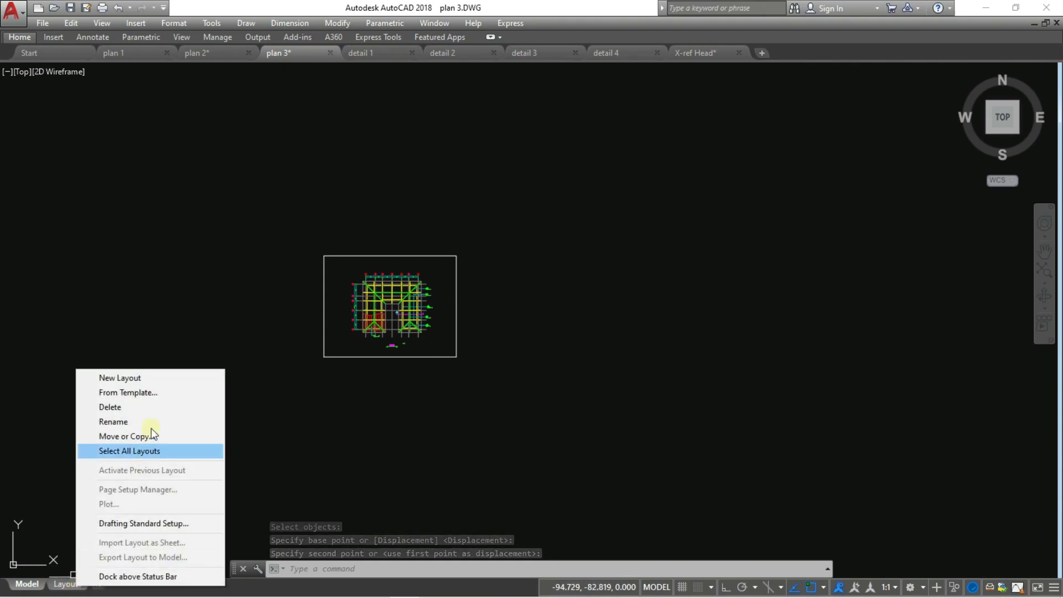
click(155, 393)
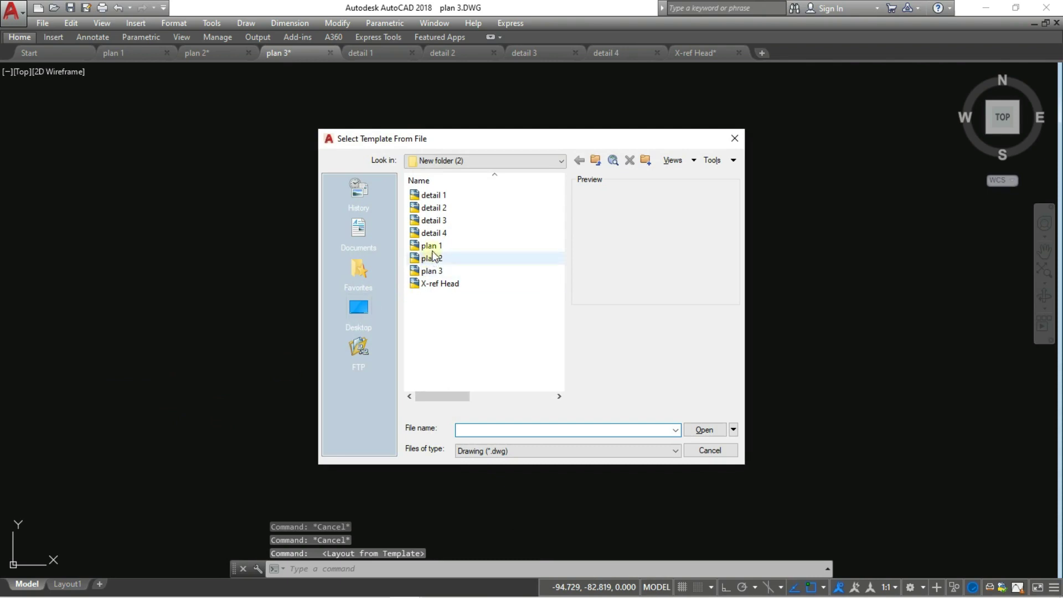
click(429, 245)
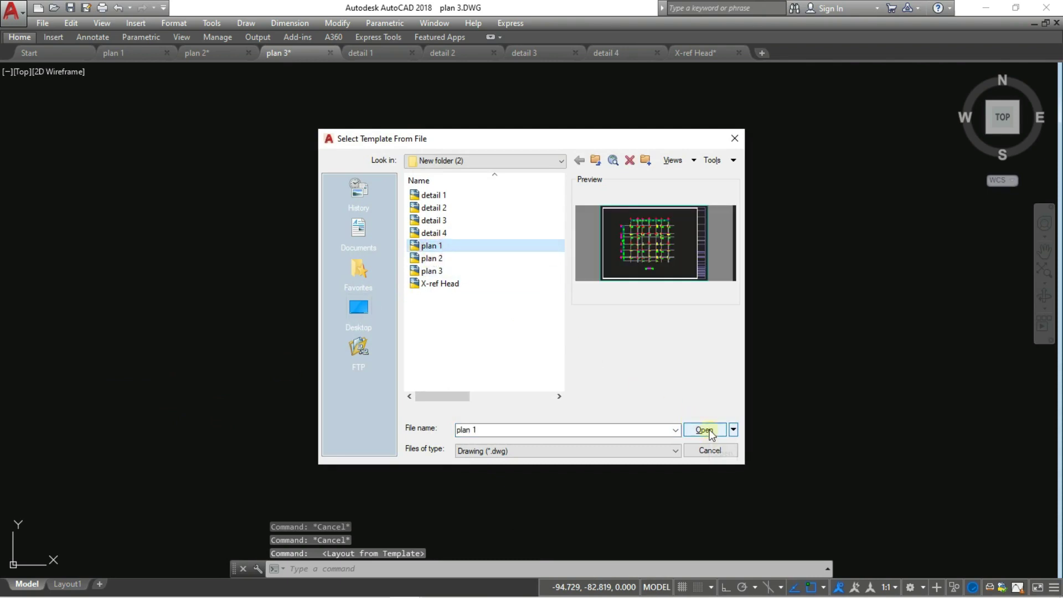
click(704, 430)
click(597, 254)
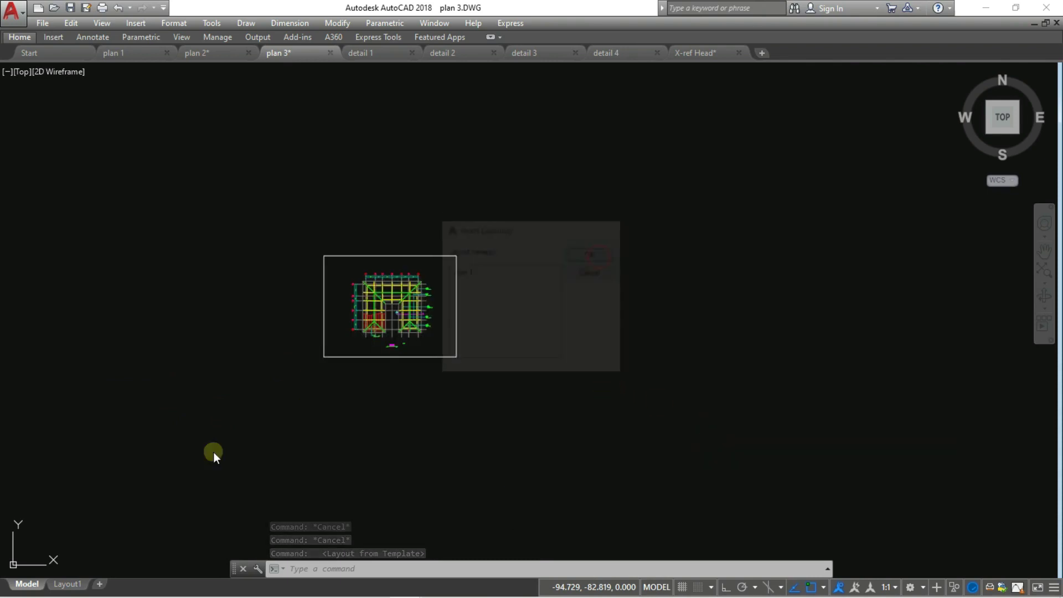
click(109, 584)
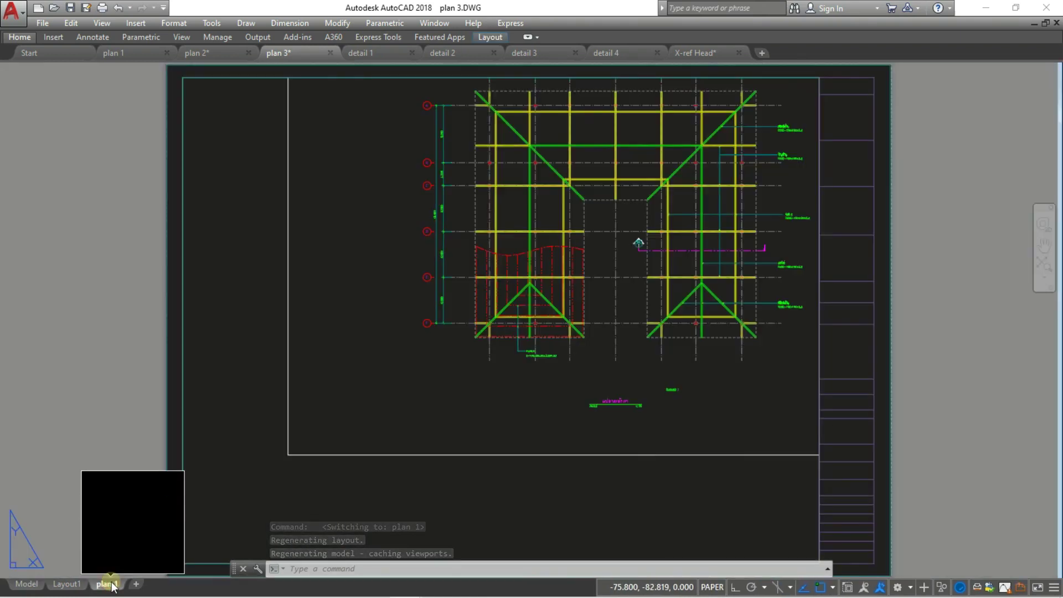
text(u)
key(Return)
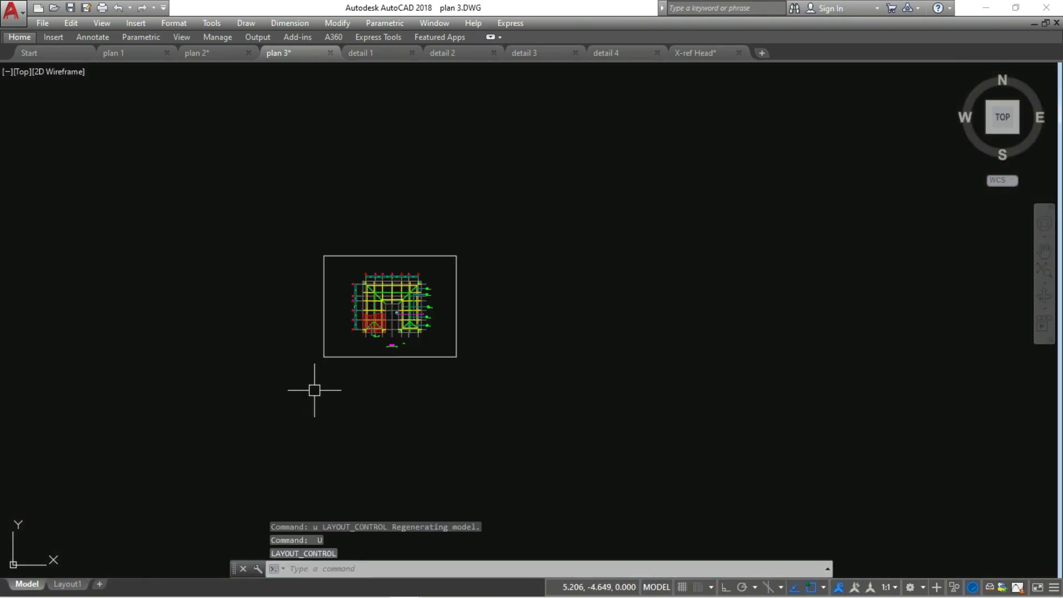
- Move the whole plan and frame (210 objects) from the frame corner to 0,0, then show Layout1
text(m)
key(Return)
click(292, 211)
click(561, 424)
key(Return)
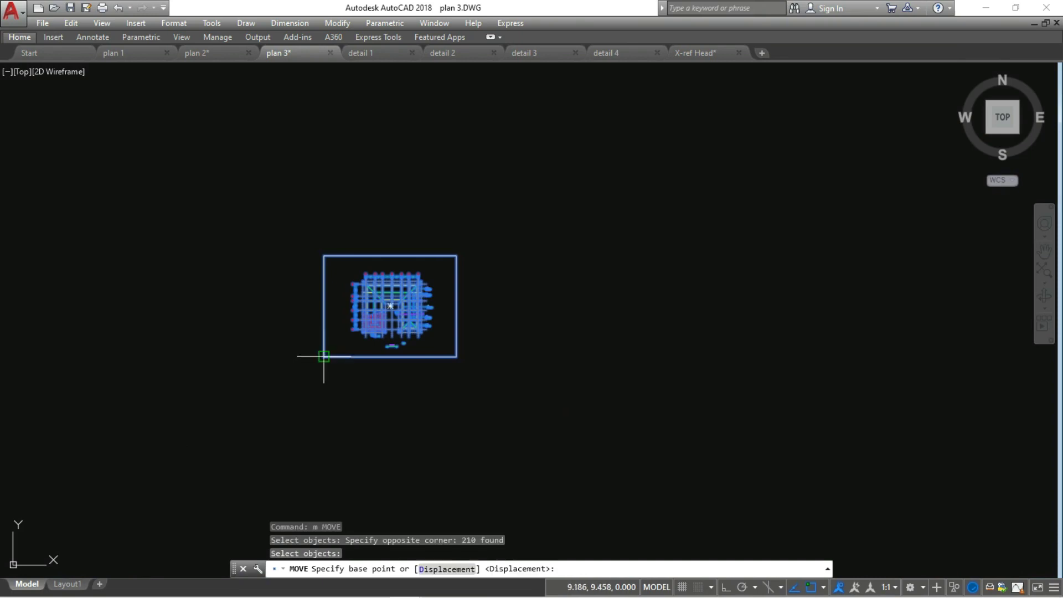
click(324, 356)
text(,0)
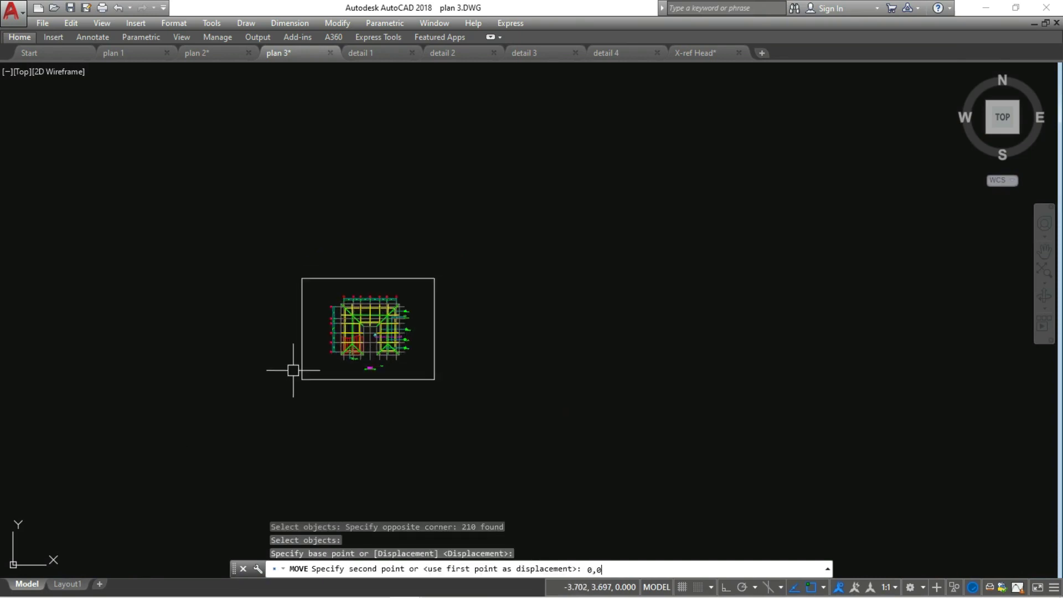
key(Return)
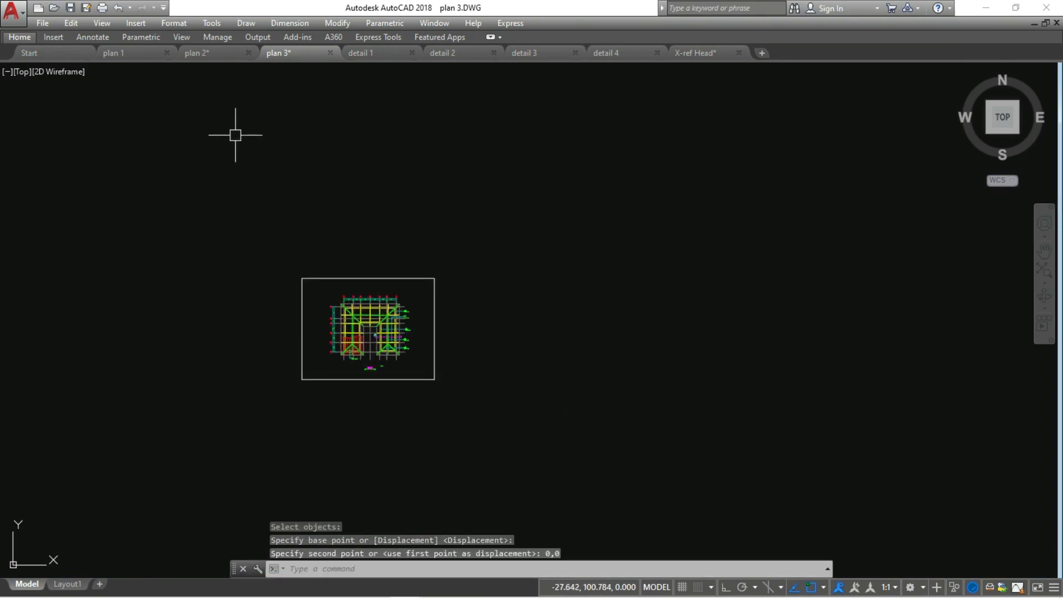
click(71, 585)
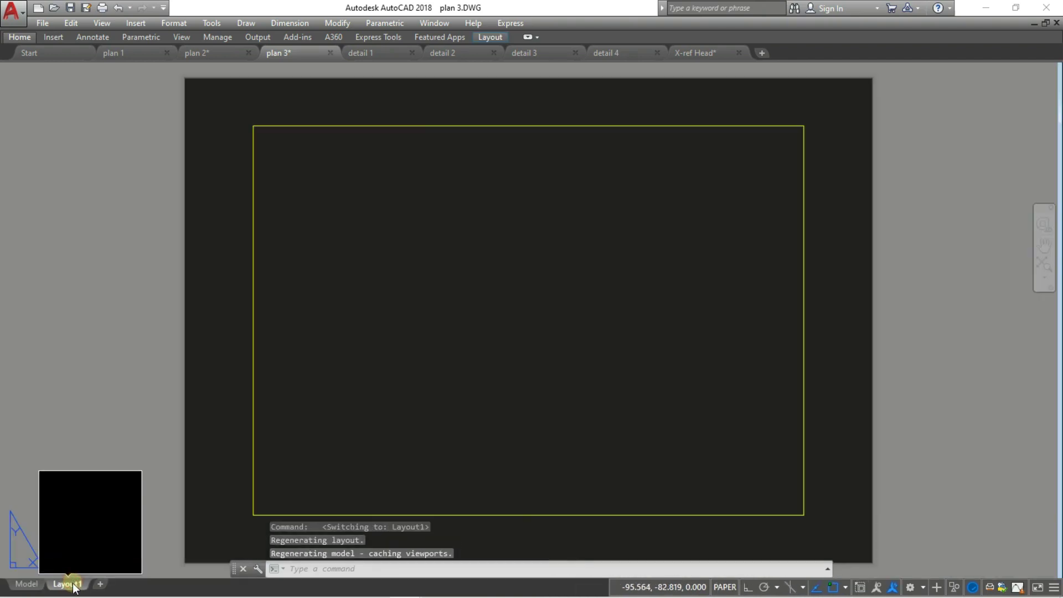
- Insert the plan 1 layout from the plan 1.dwg template and switch to it
right_click(74, 586)
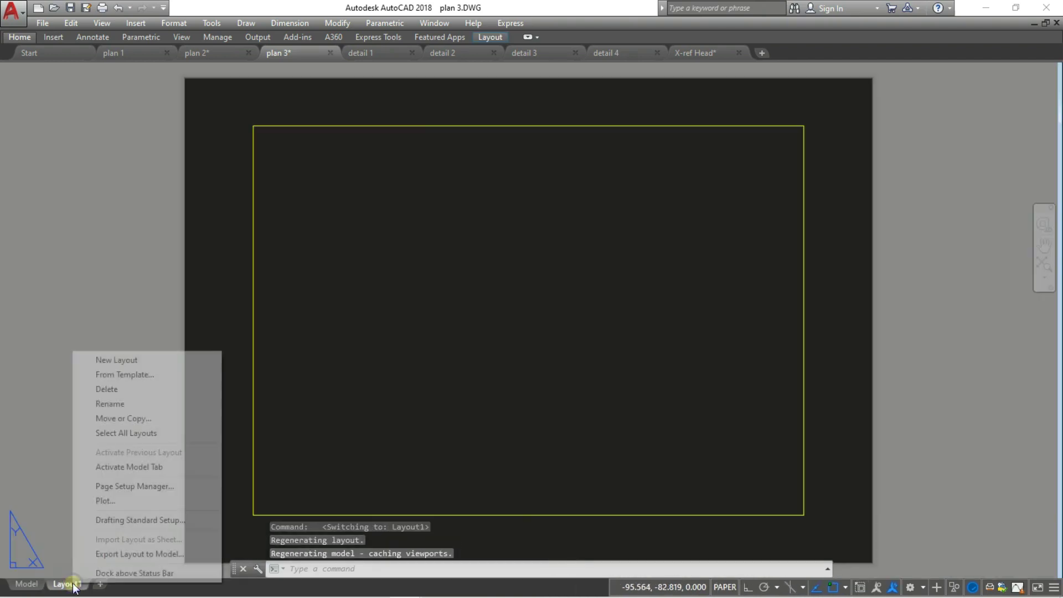
click(172, 371)
click(431, 245)
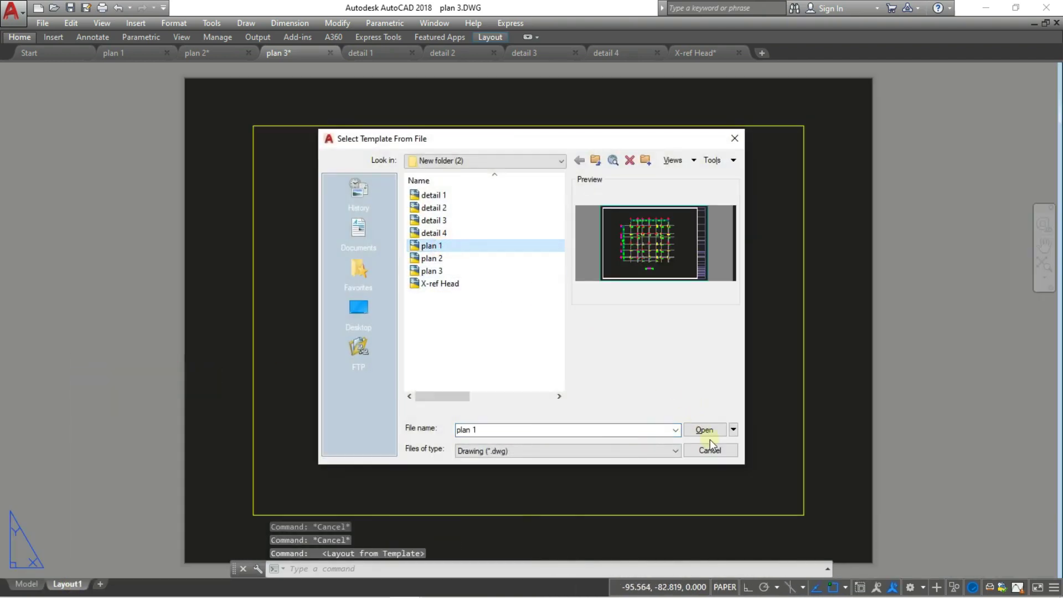
click(714, 430)
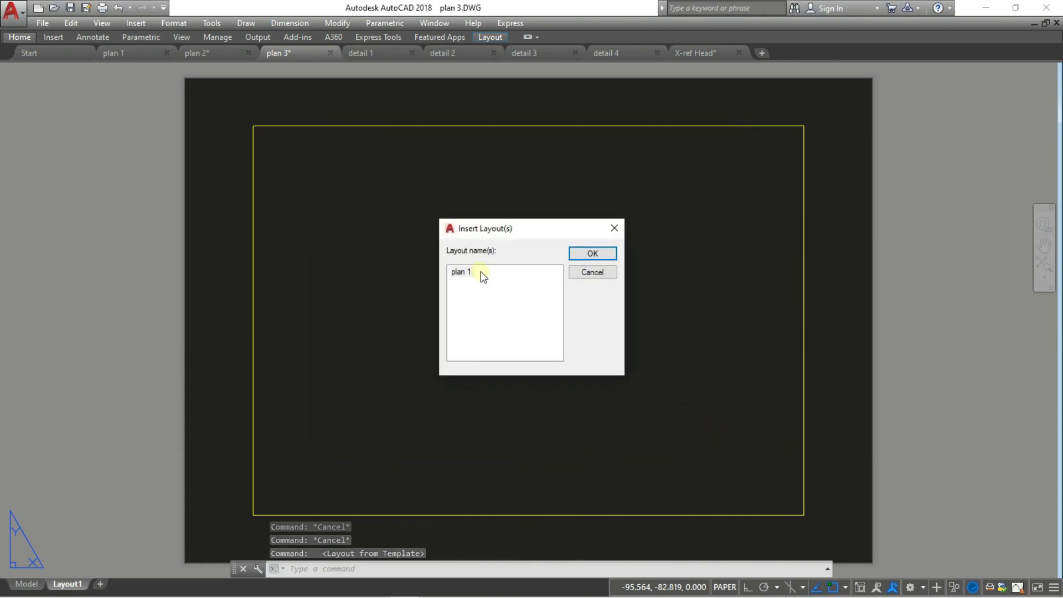
click(475, 272)
click(584, 255)
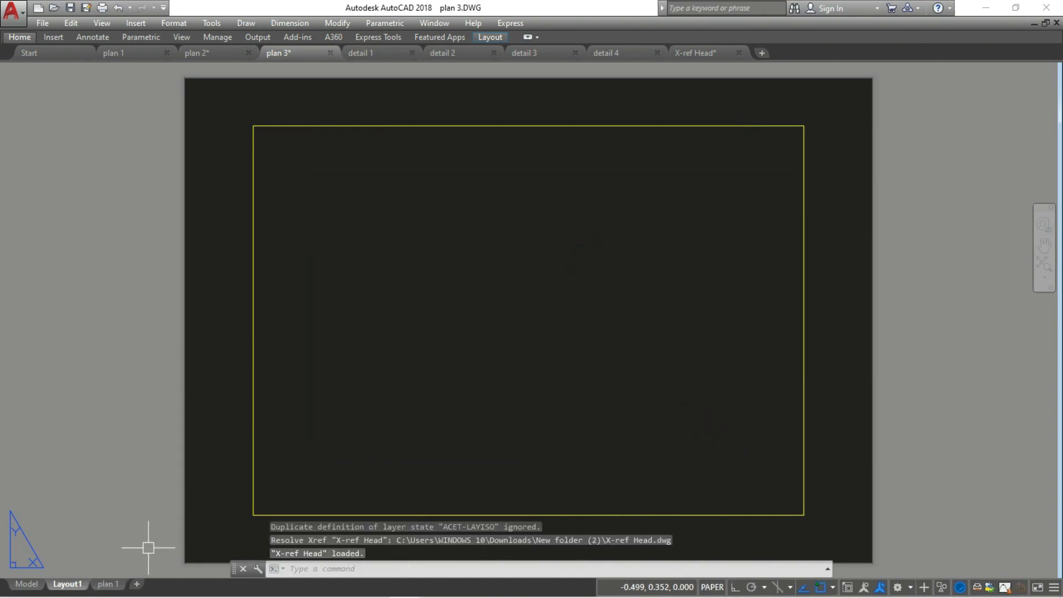
click(118, 585)
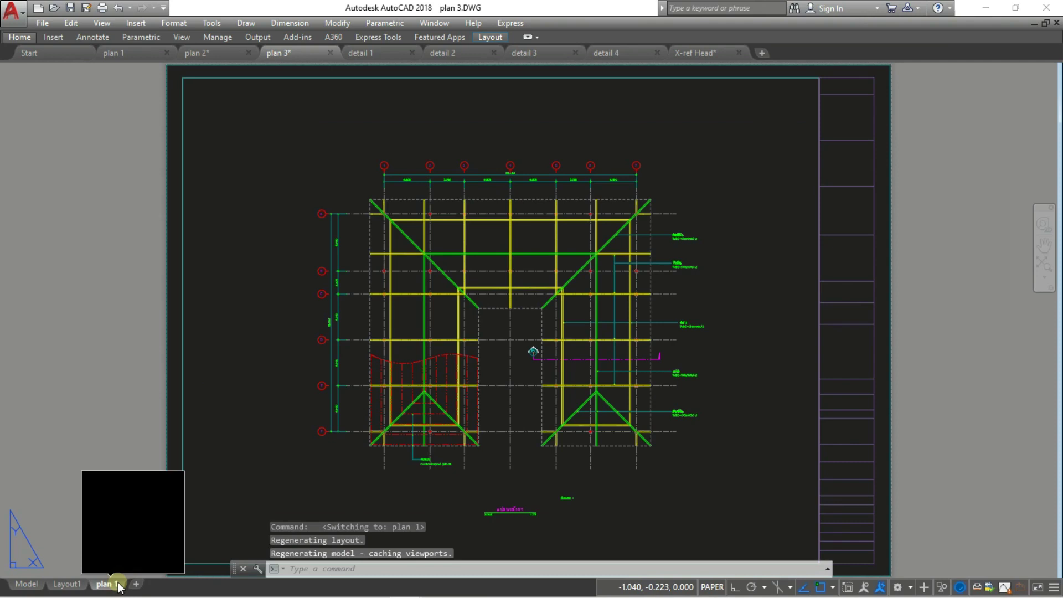
- Delete the blank Layout1, rename the new layout 'plan 3', and save plan 3.DWG
right_click(118, 585)
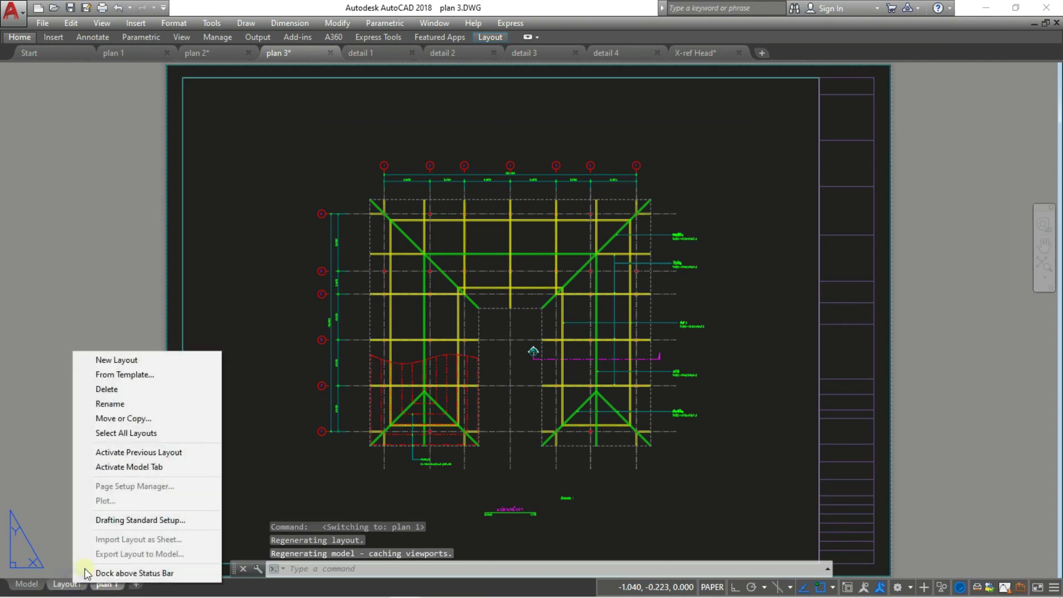
click(141, 390)
click(556, 348)
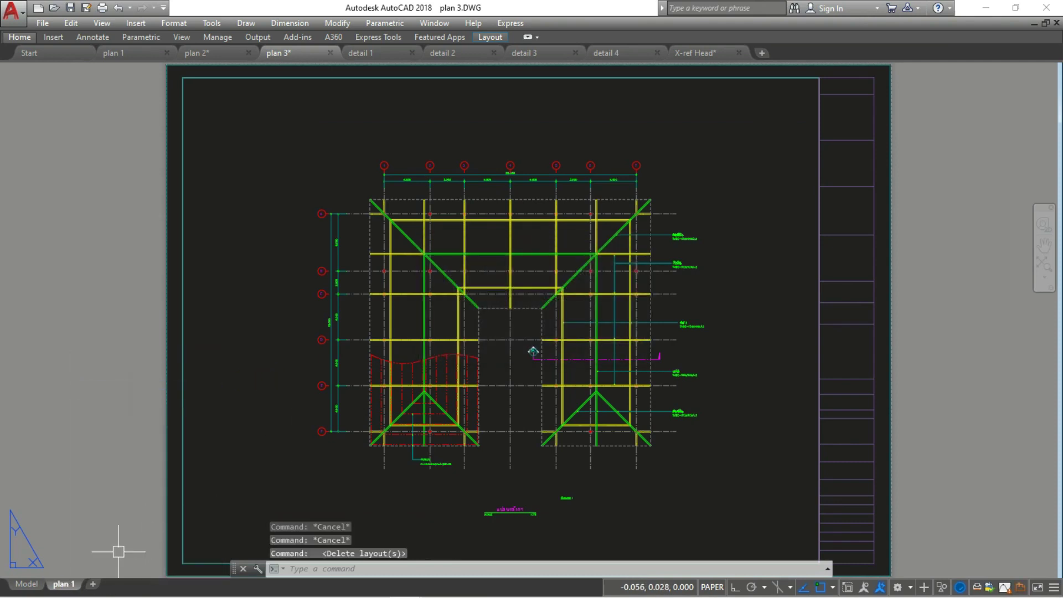
double_click(76, 583)
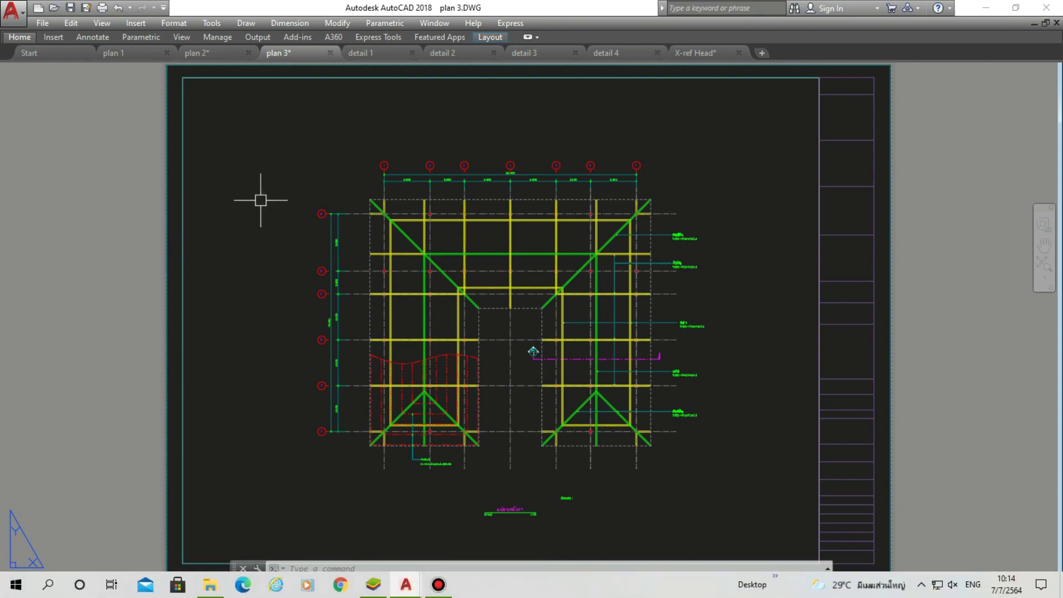
text(plan 3)
click(70, 7)
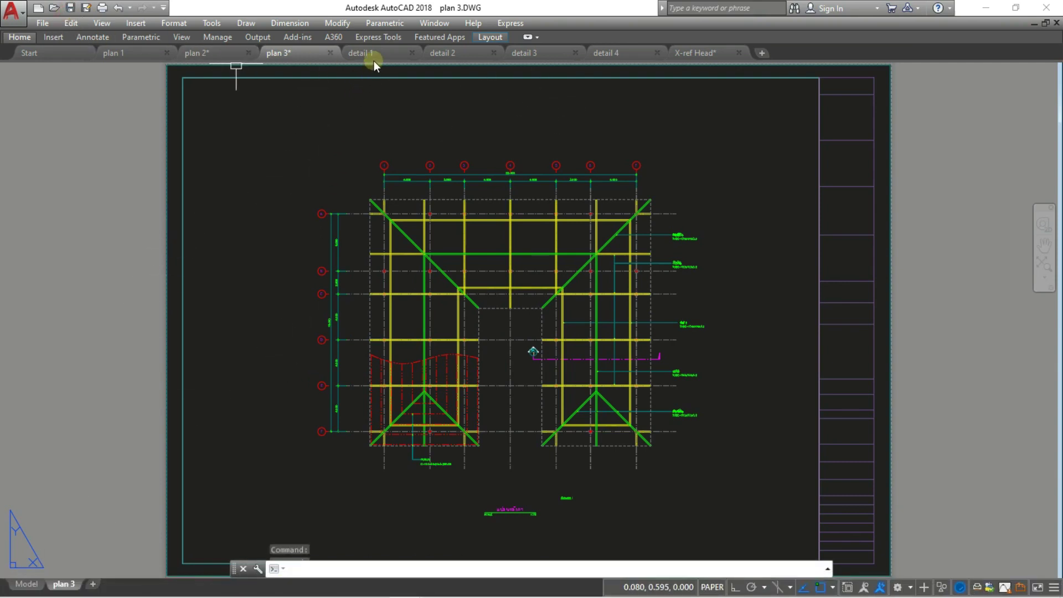
click(375, 55)
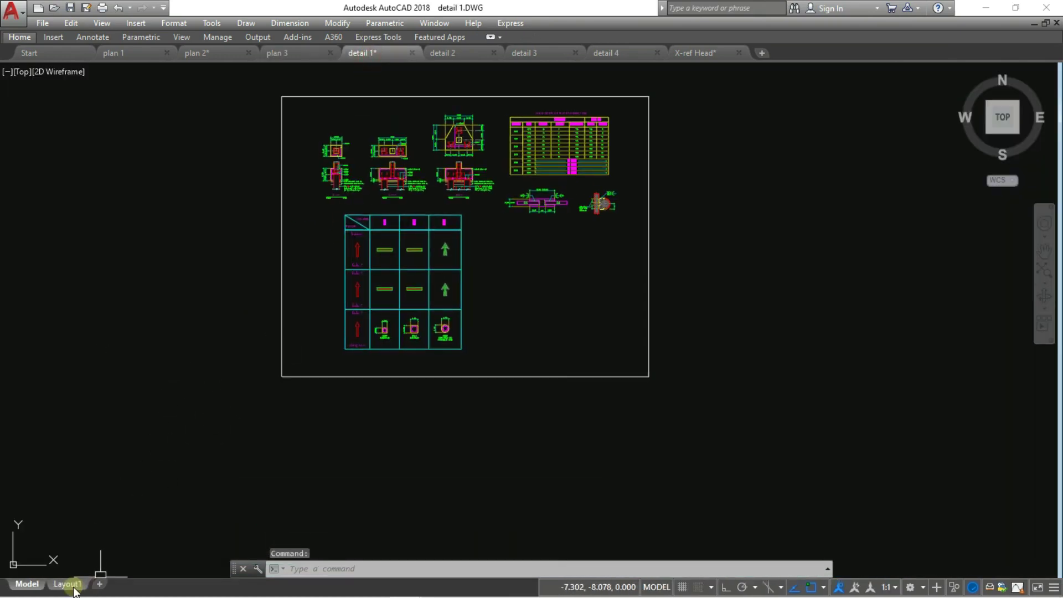
- Import the plan 1 layout from plan 1.dwg into detail 1 and view it
click(72, 584)
right_click(76, 584)
click(148, 378)
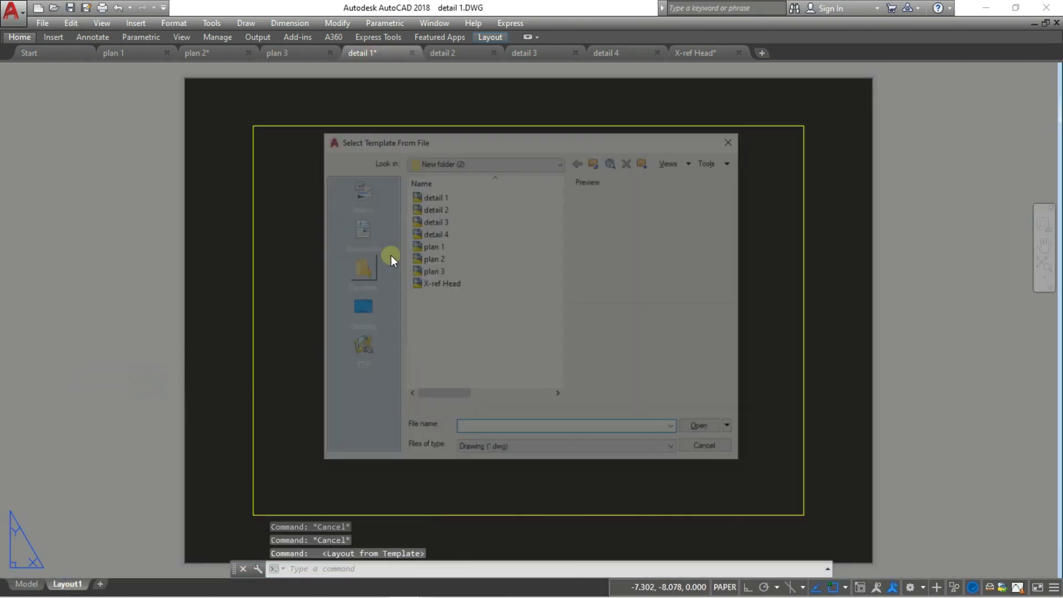
click(445, 245)
click(699, 431)
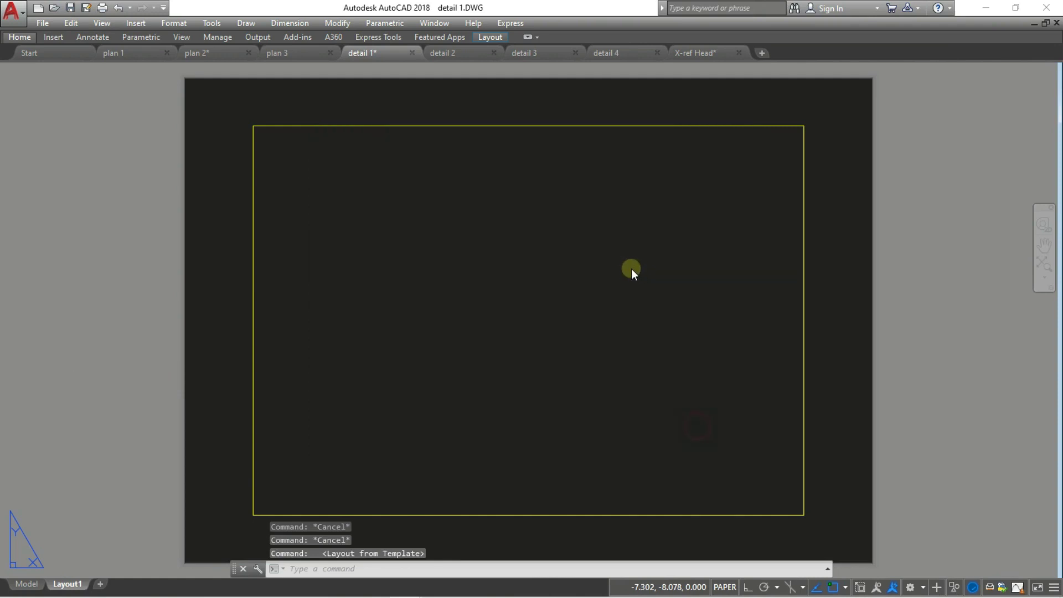
click(609, 251)
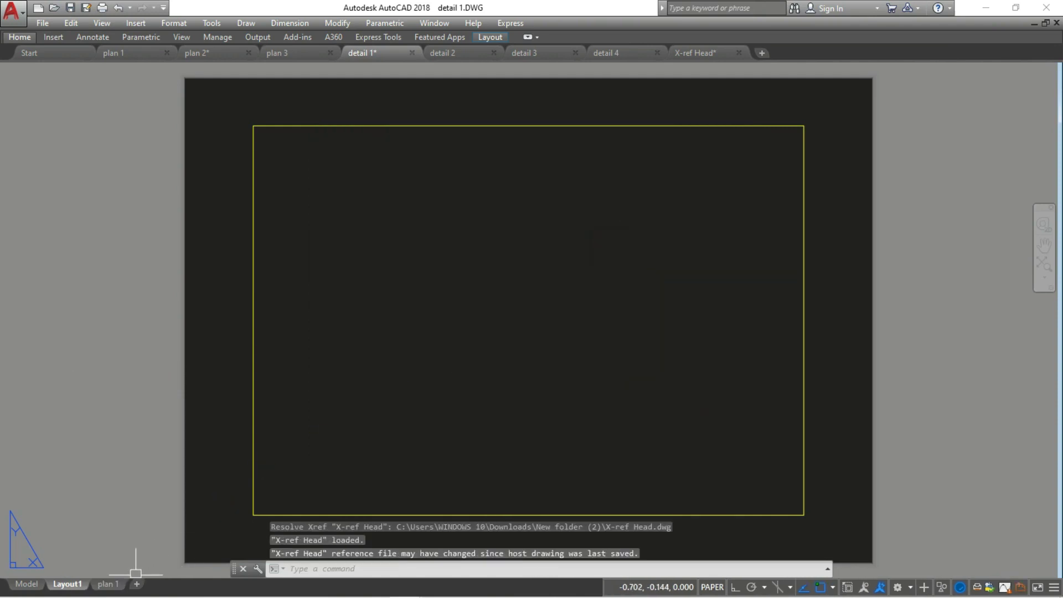
click(107, 585)
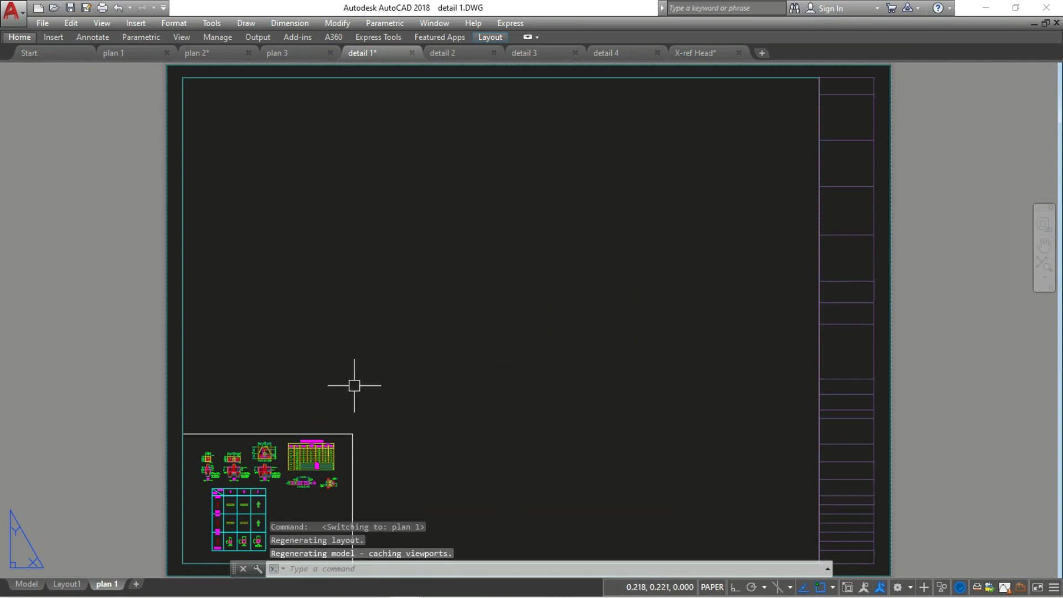
- Send the title block behind the viewport and set the viewport scale to 1:20
scroll(336, 431, down, 2)
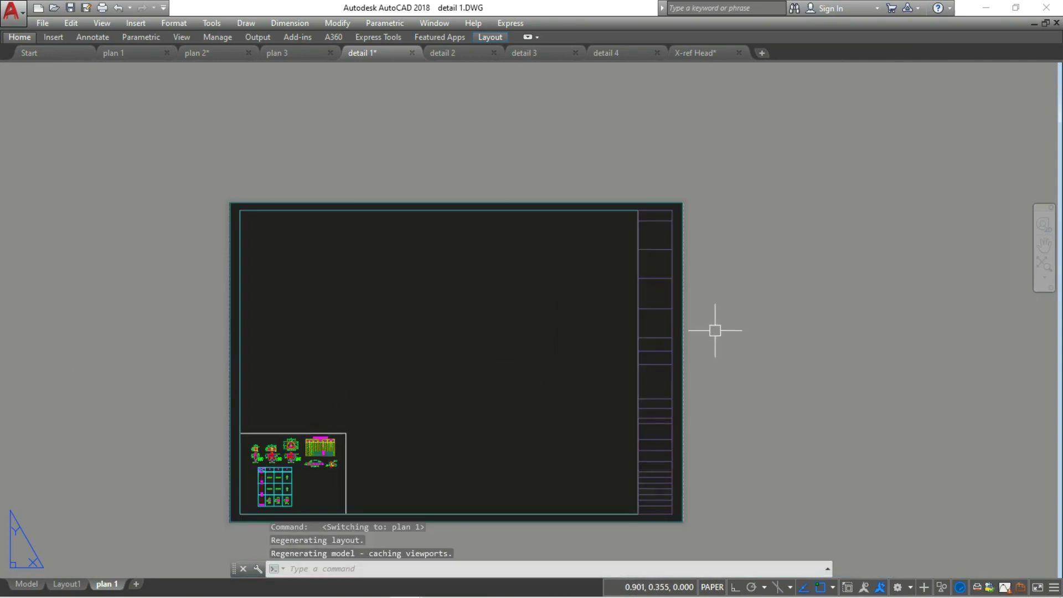
click(648, 306)
right_click(650, 306)
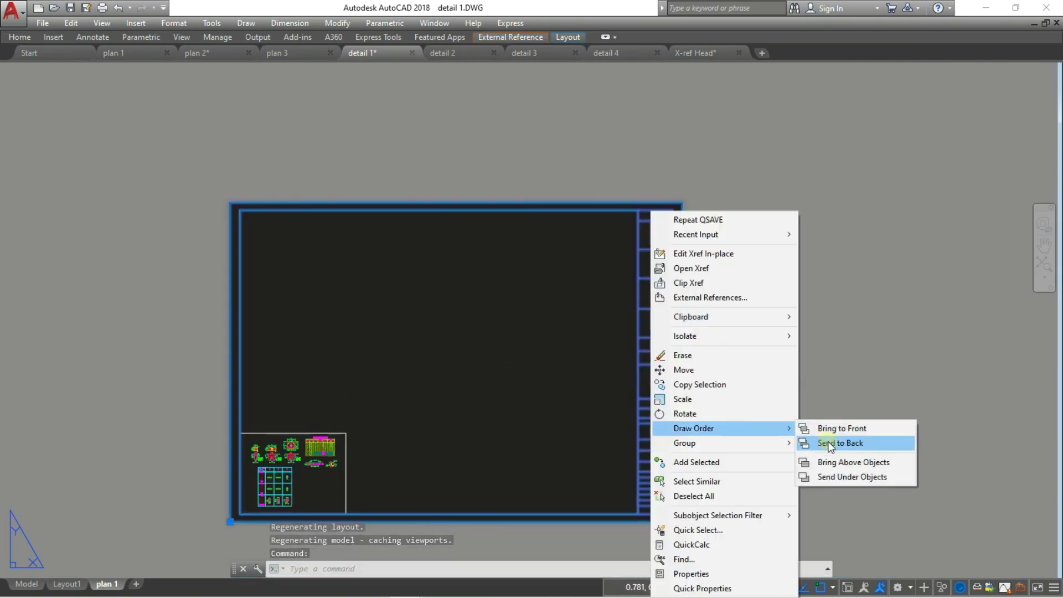
click(829, 443)
click(638, 315)
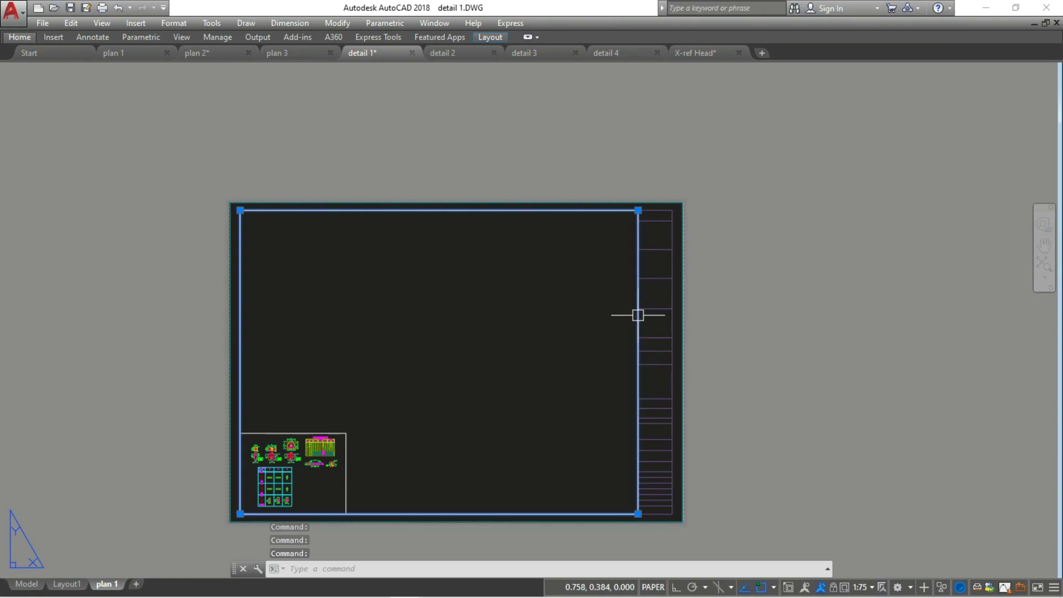
click(860, 587)
click(869, 330)
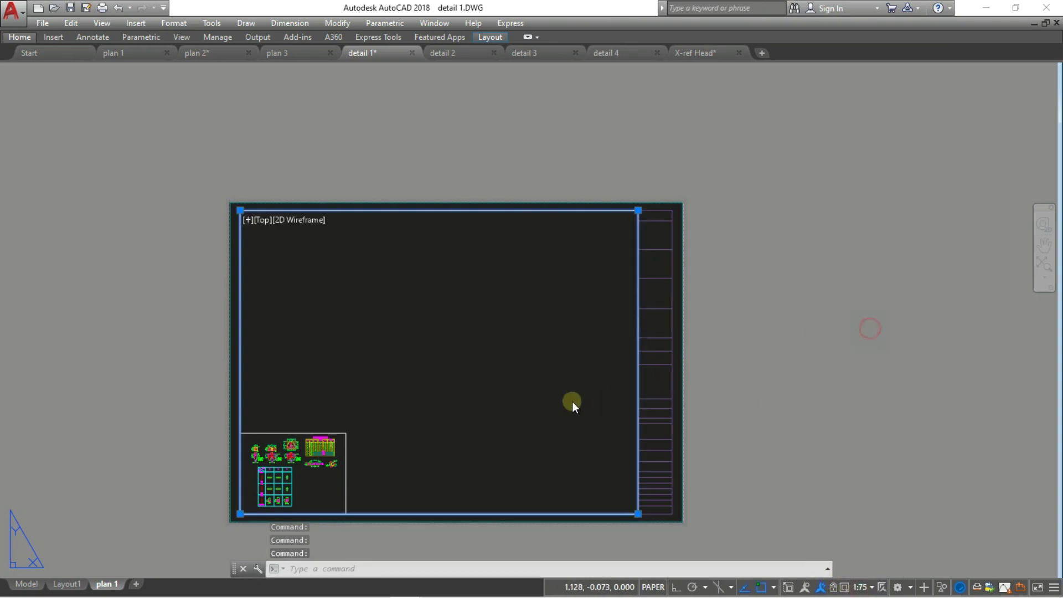
- Grip-stretch the viewport's lower-left and top-right corners to frame the footing details
scroll(544, 345, down, 2)
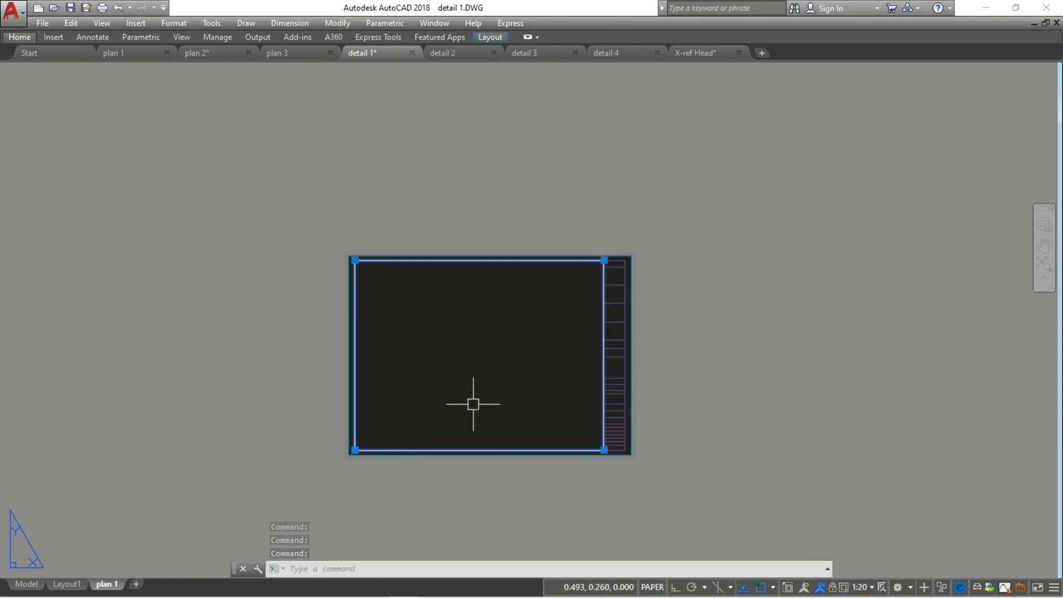
click(355, 450)
middle_drag(355, 450, 549, 290)
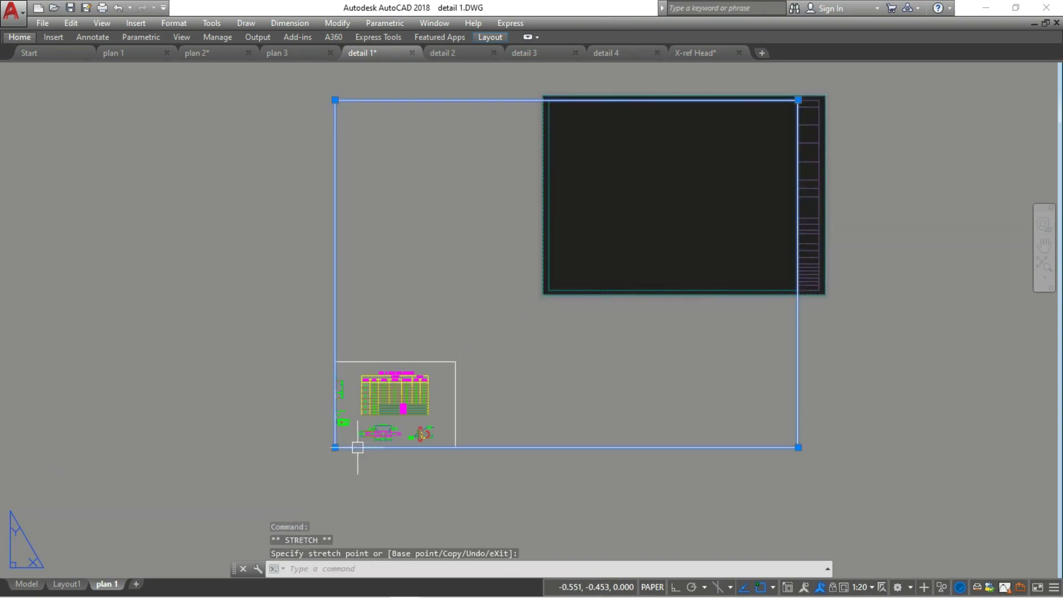
click(338, 448)
click(335, 446)
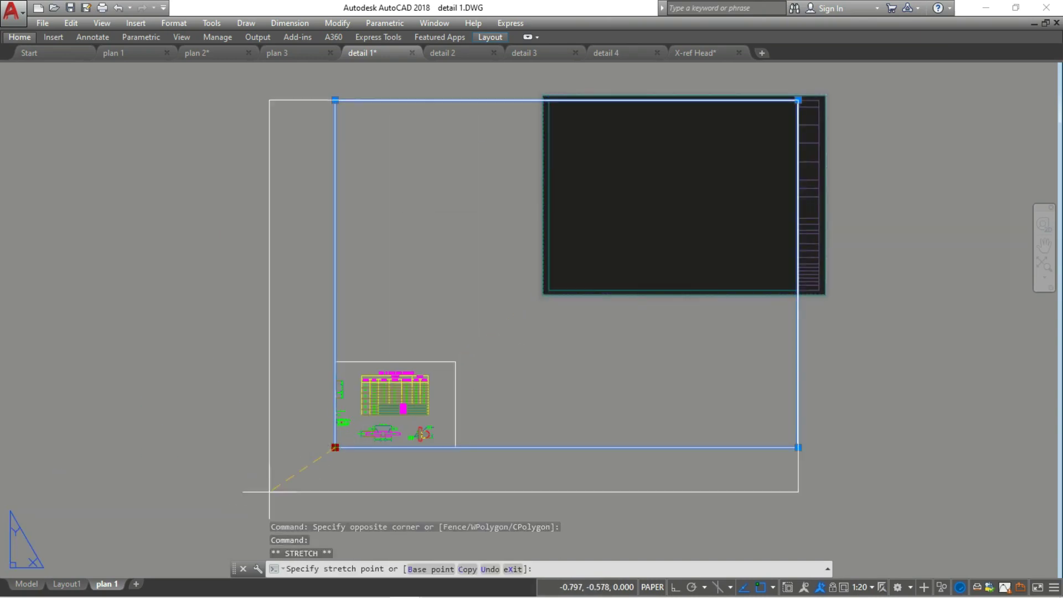
click(137, 537)
middle_drag(138, 537, 244, 465)
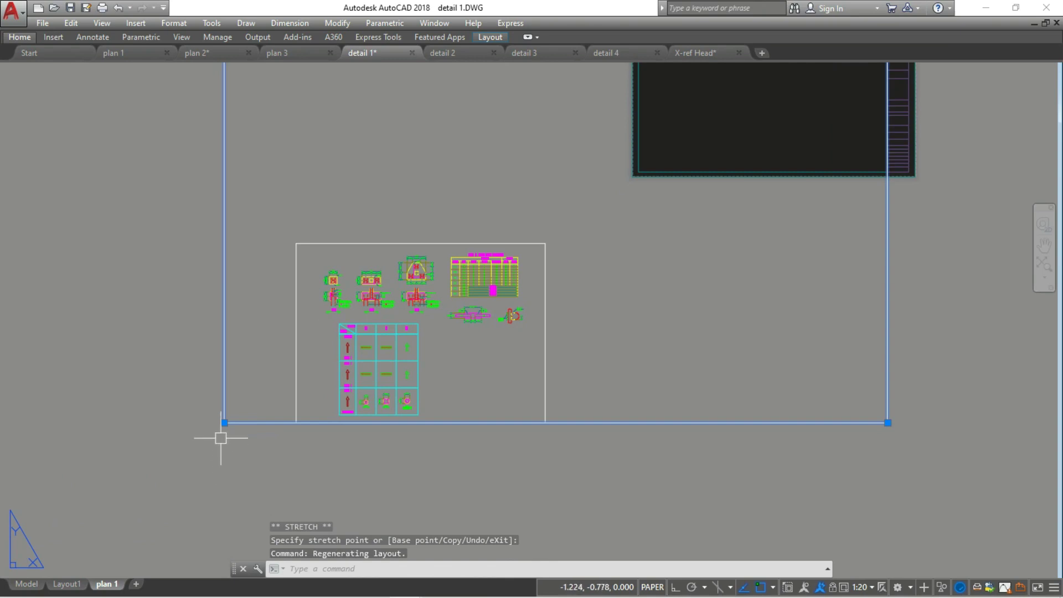
click(221, 422)
click(221, 459)
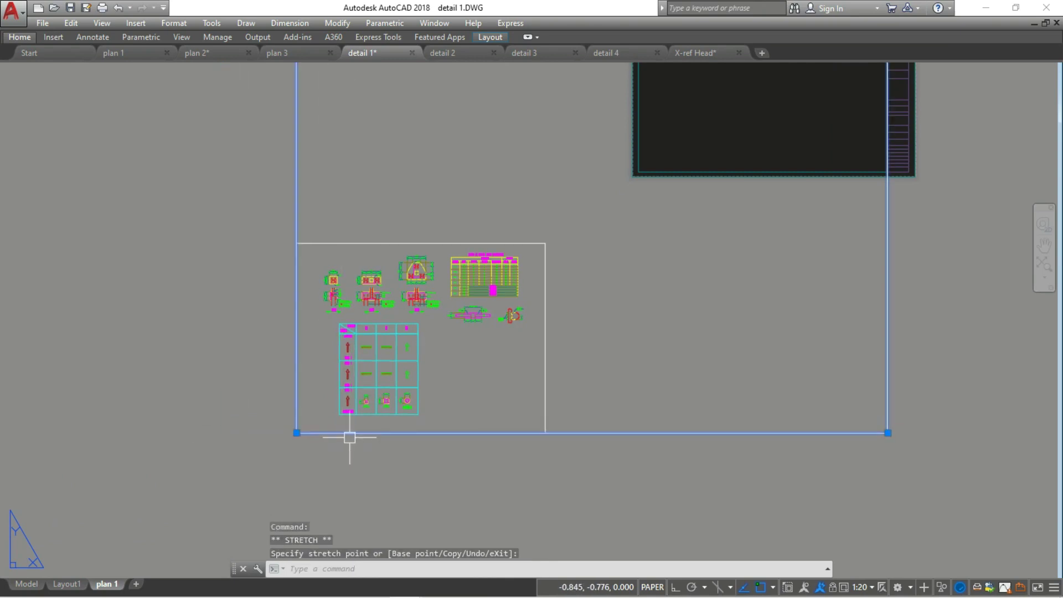
scroll(349, 438, down, 2)
click(693, 148)
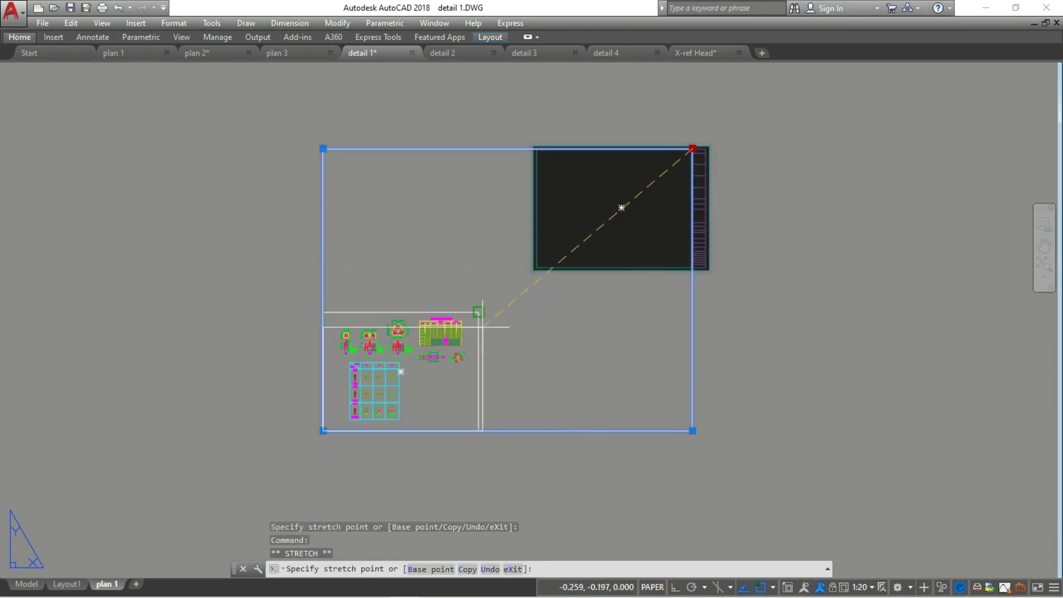
click(479, 313)
- Move the viewport so its top-right corner snaps to the title block frame, then zoom extents
text(m)
key(Return)
click(471, 355)
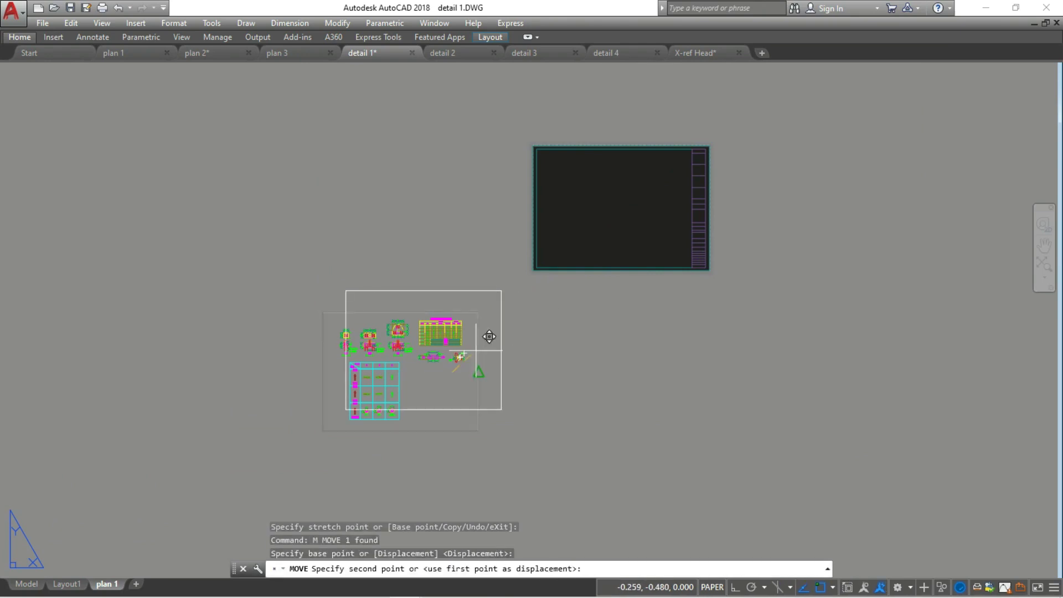
key(Escape)
text(m)
key(Return)
drag(504, 349, 461, 396)
key(Return)
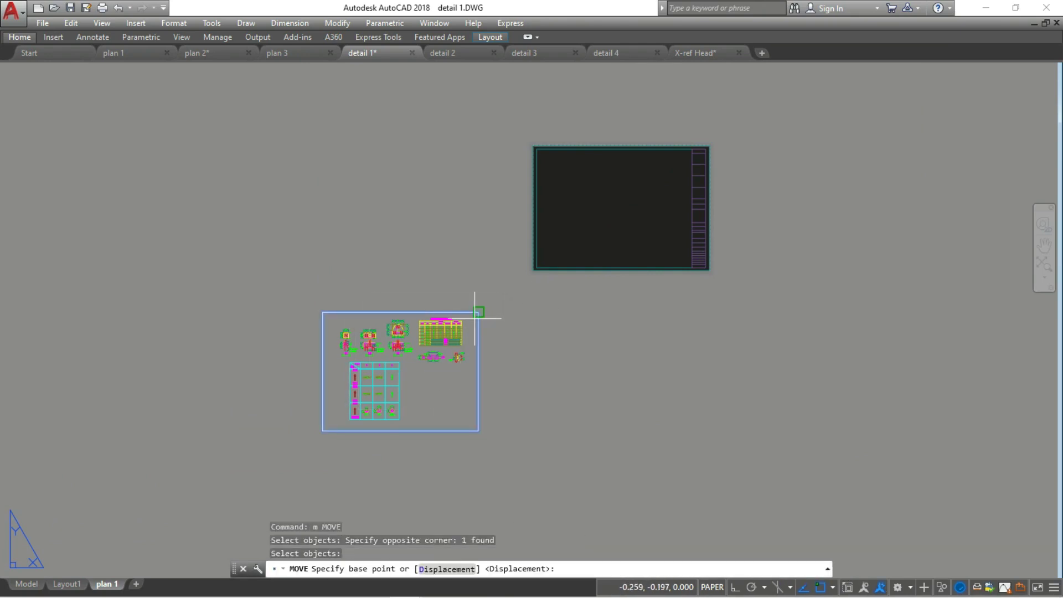
click(478, 312)
scroll(692, 147, up, 2)
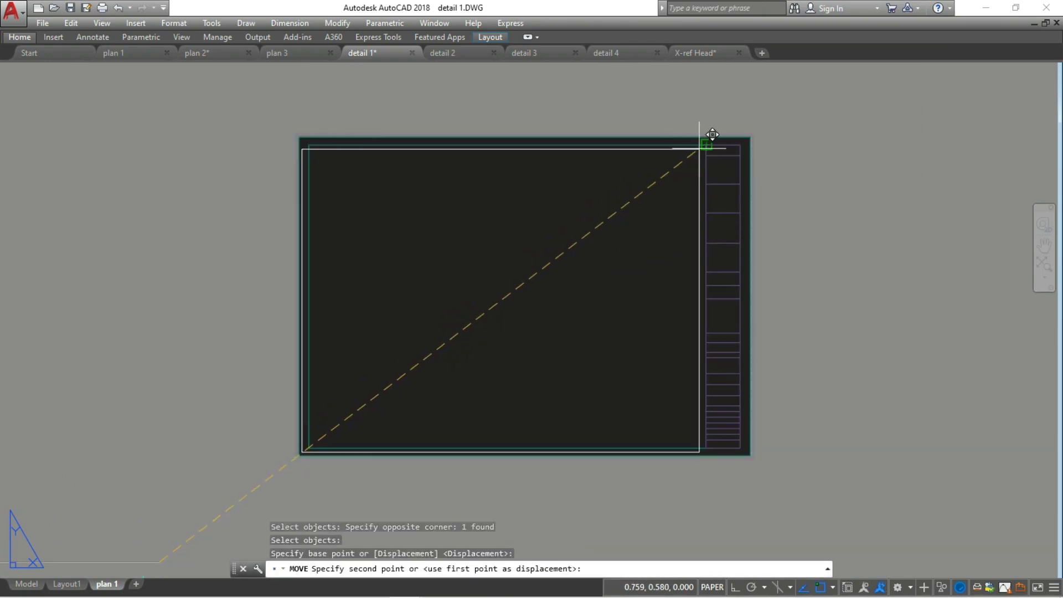
click(706, 141)
middle_click(706, 141)
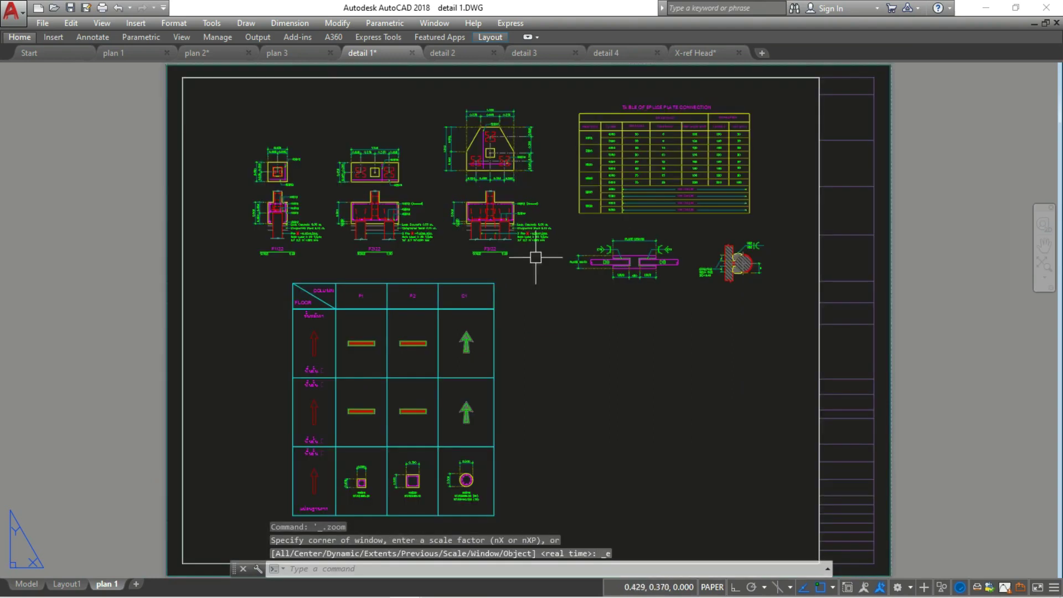
- Delete the spare Layout1 from detail 1
right_click(66, 584)
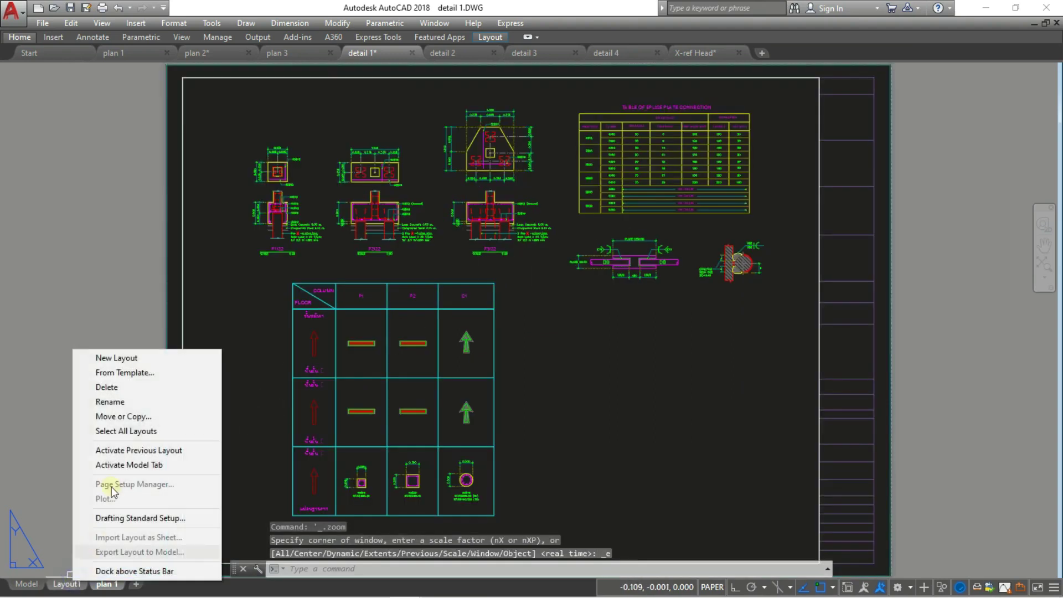
click(106, 386)
click(558, 348)
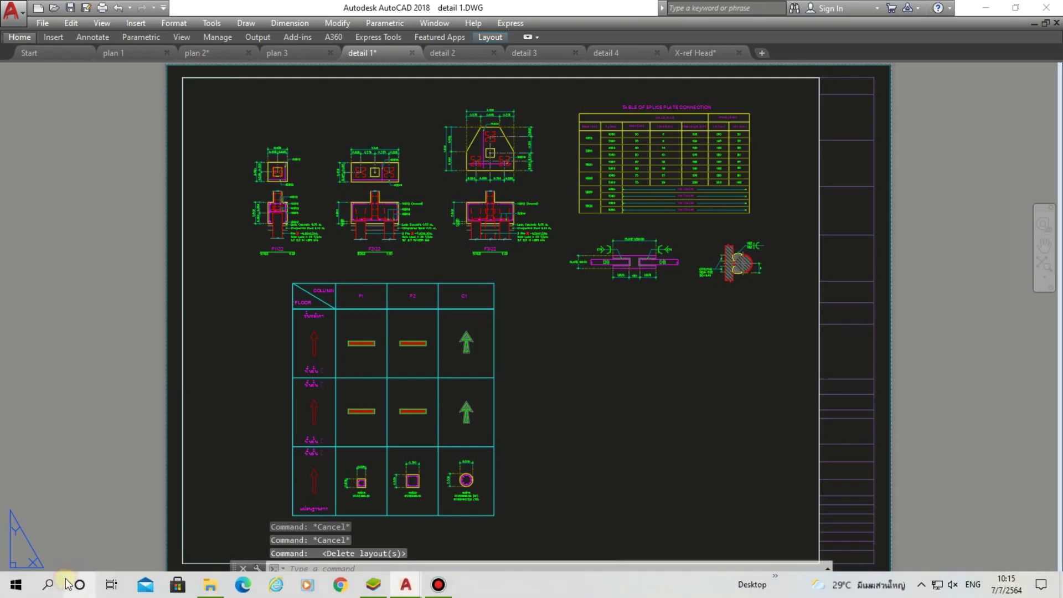
- Rename the plan 1 layout to 'detail 1' and save the drawing
click(79, 584)
click(261, 85)
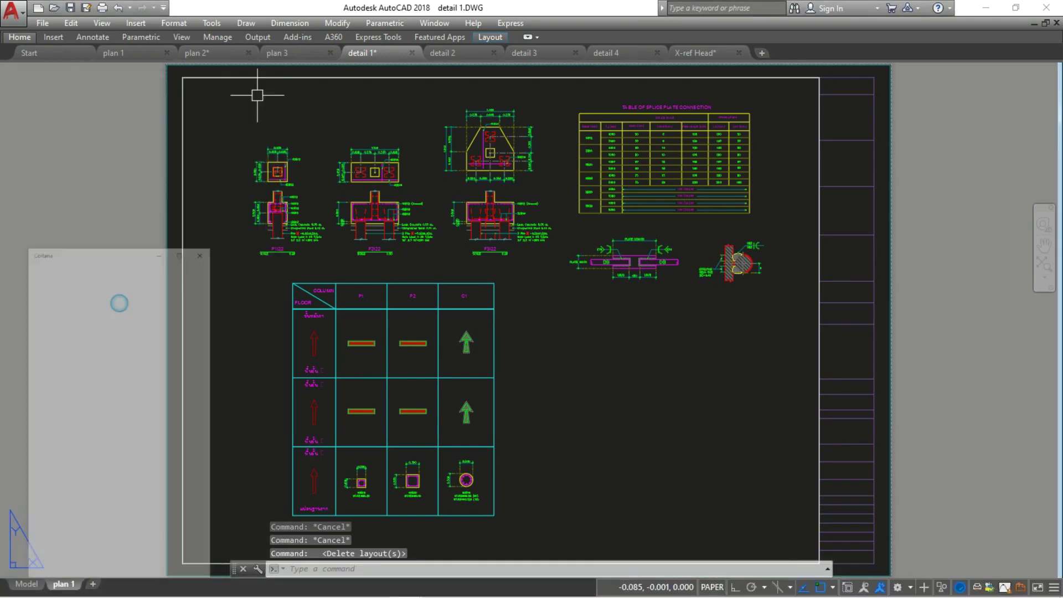
mouse_move(65, 584)
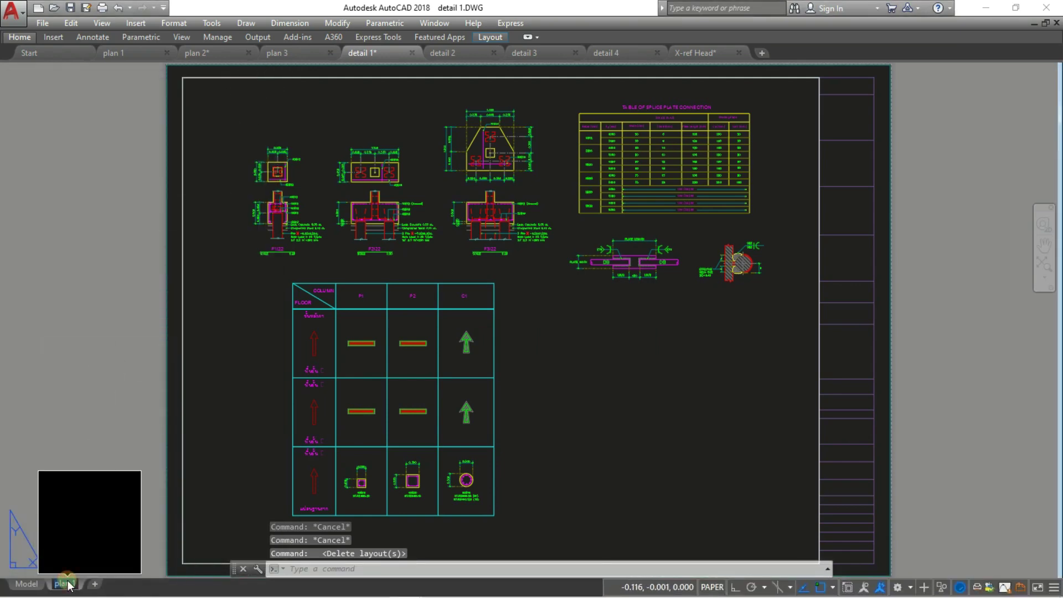
text(deta)
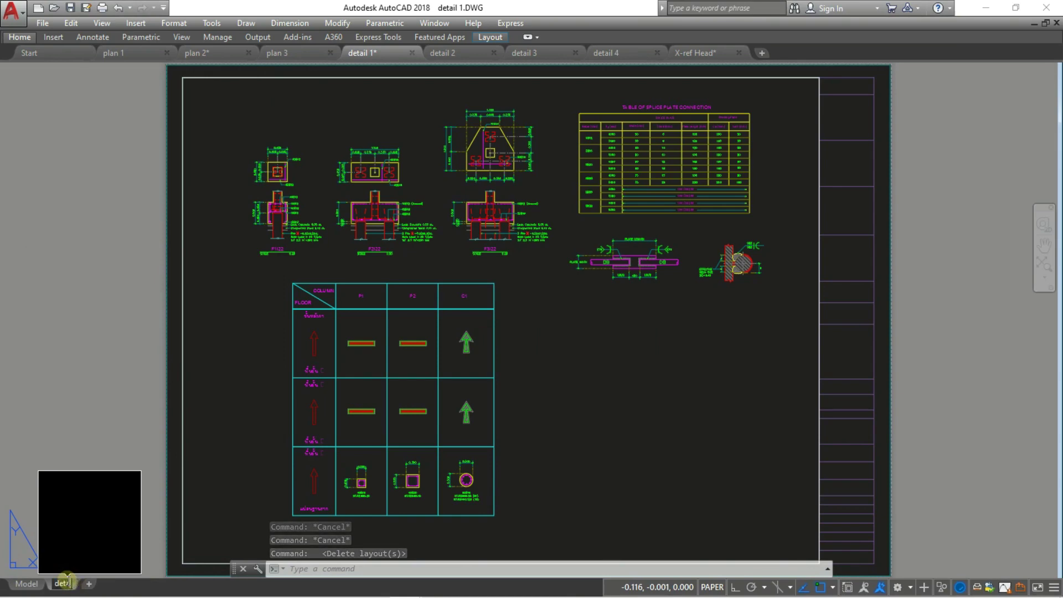
text(il 1)
key(Return)
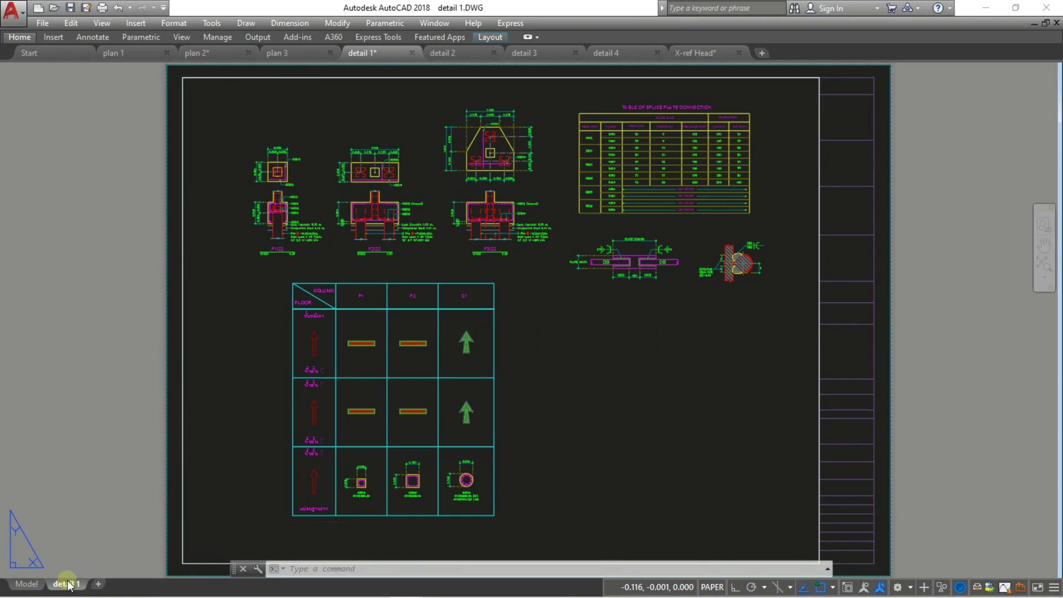
click(71, 8)
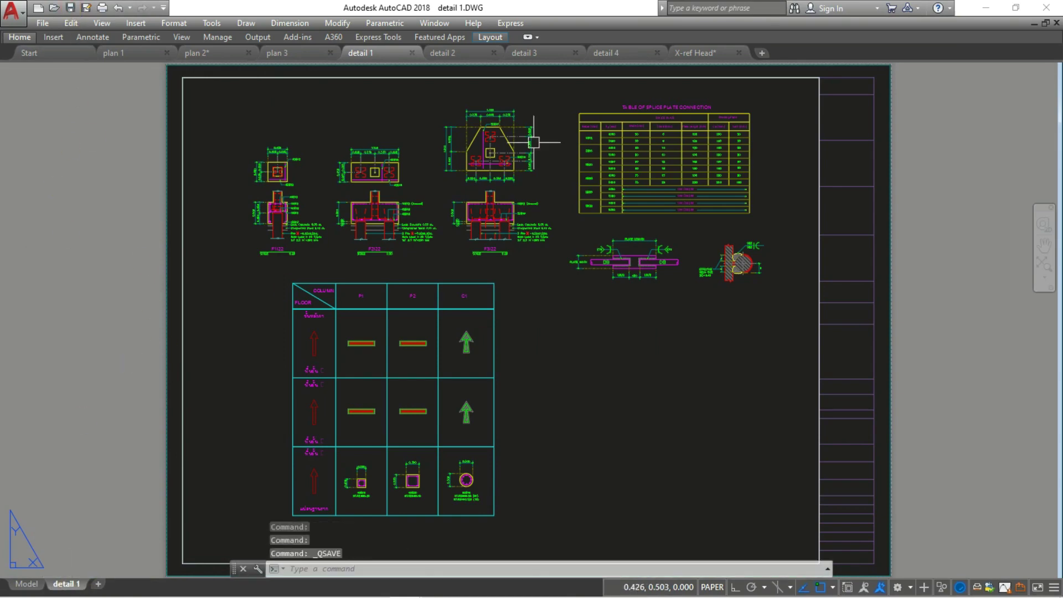
click(460, 55)
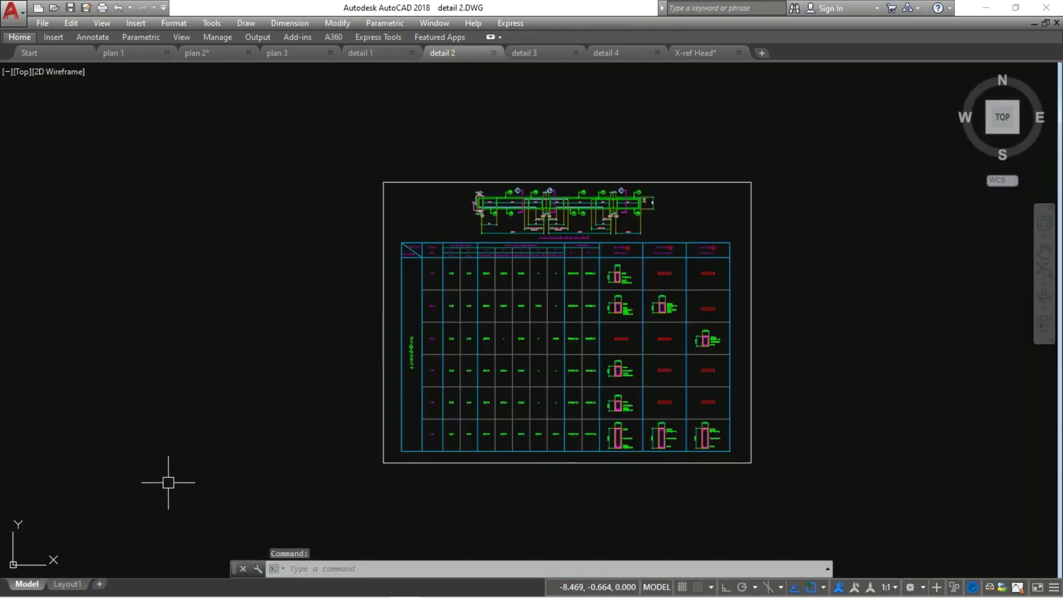
- Import the detail 1 layout from detail 1.dwg into detail 2 and begin renaming it
click(409, 463)
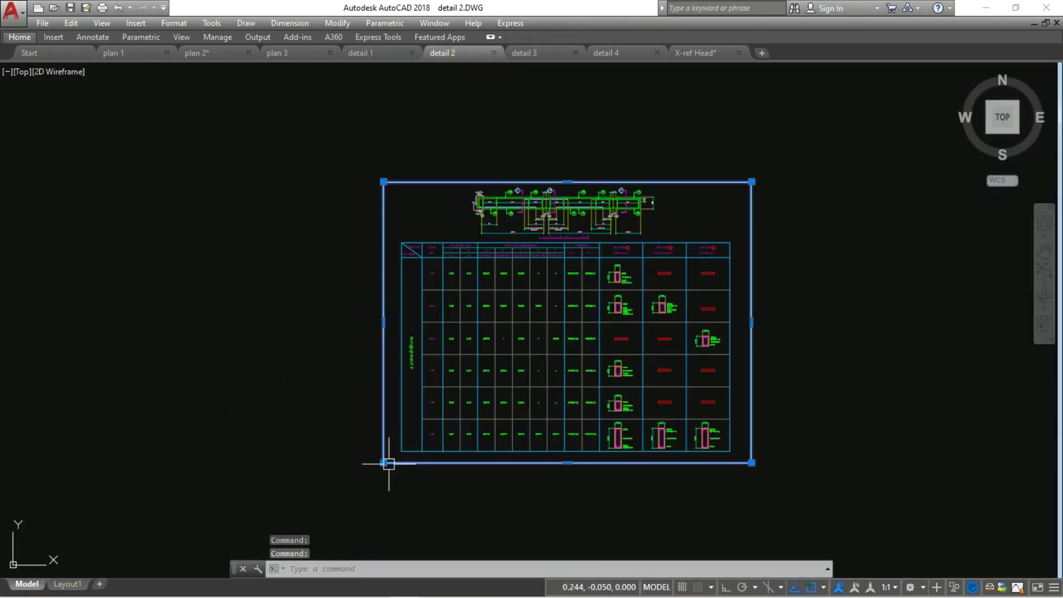
key(Escape)
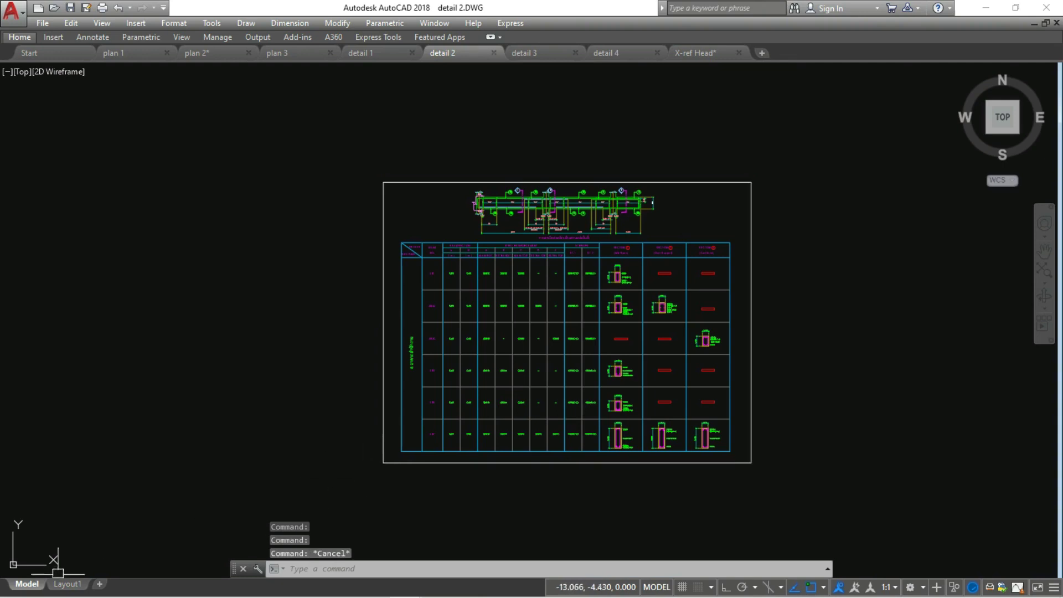
right_click(68, 584)
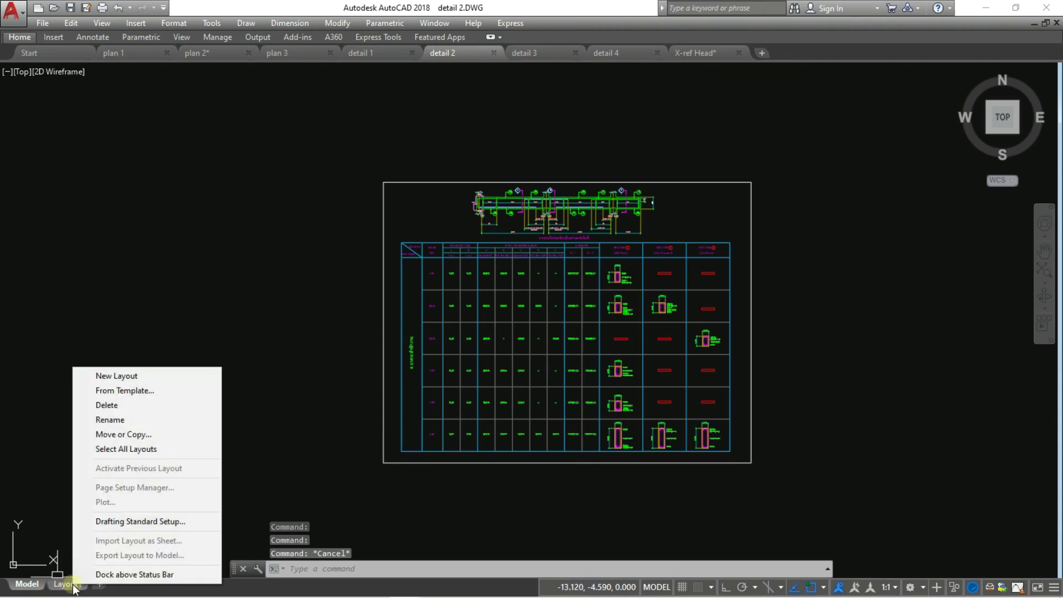
click(141, 390)
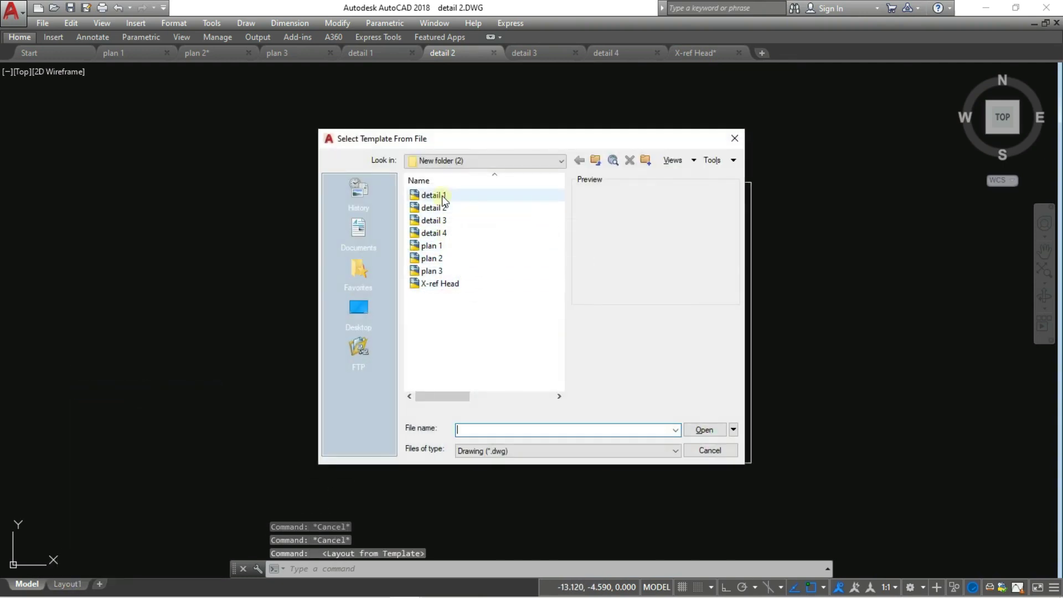
click(443, 197)
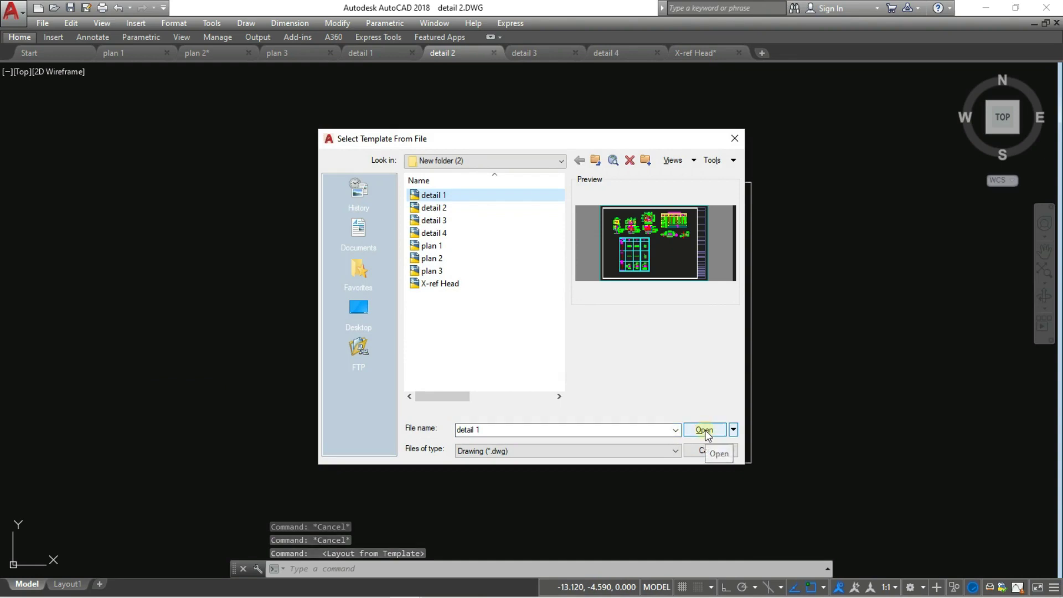
click(705, 431)
click(592, 255)
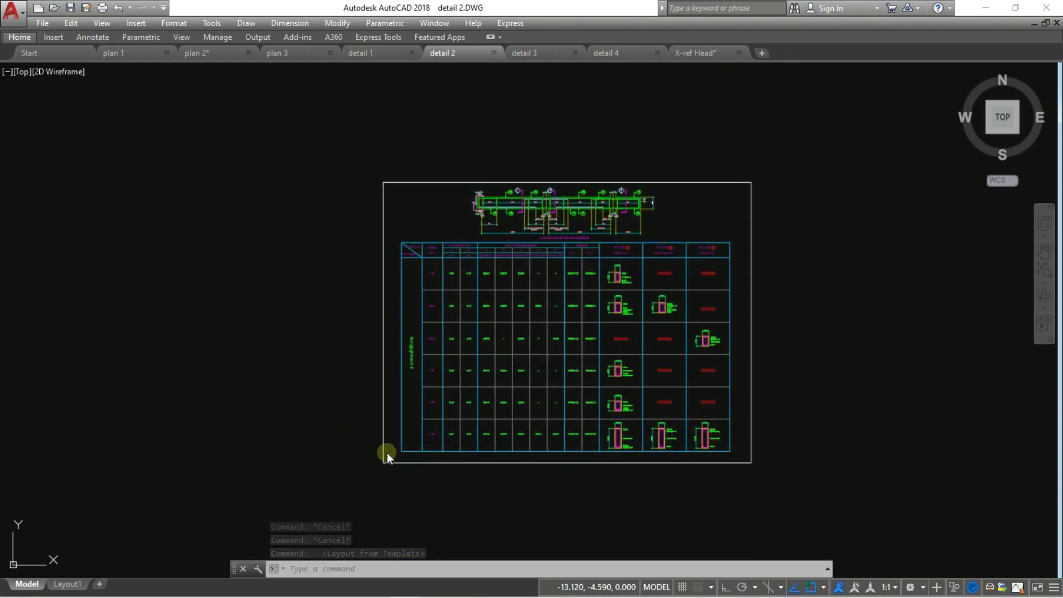
click(115, 584)
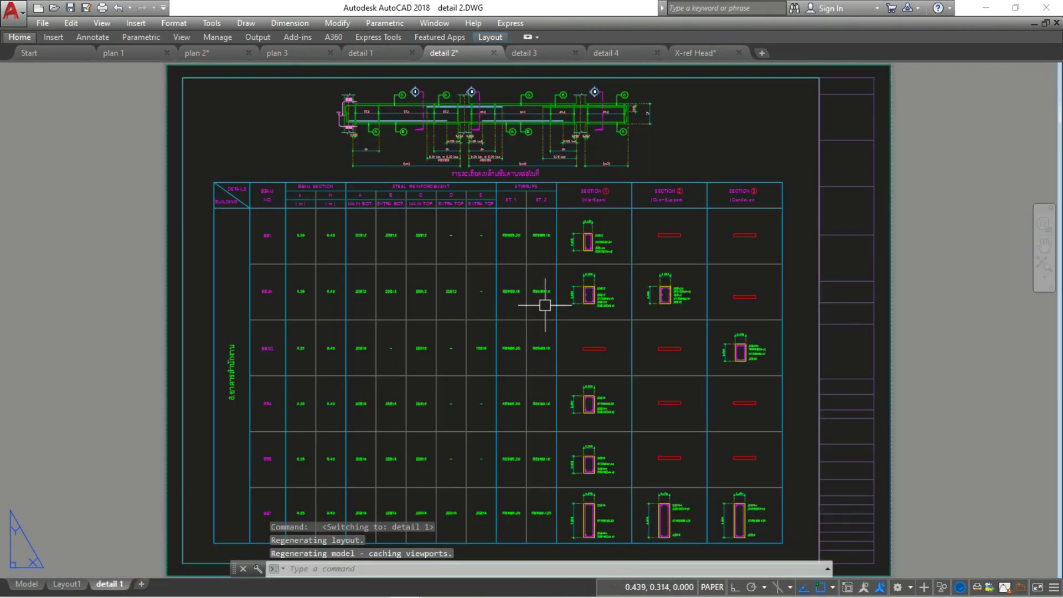
double_click(123, 584)
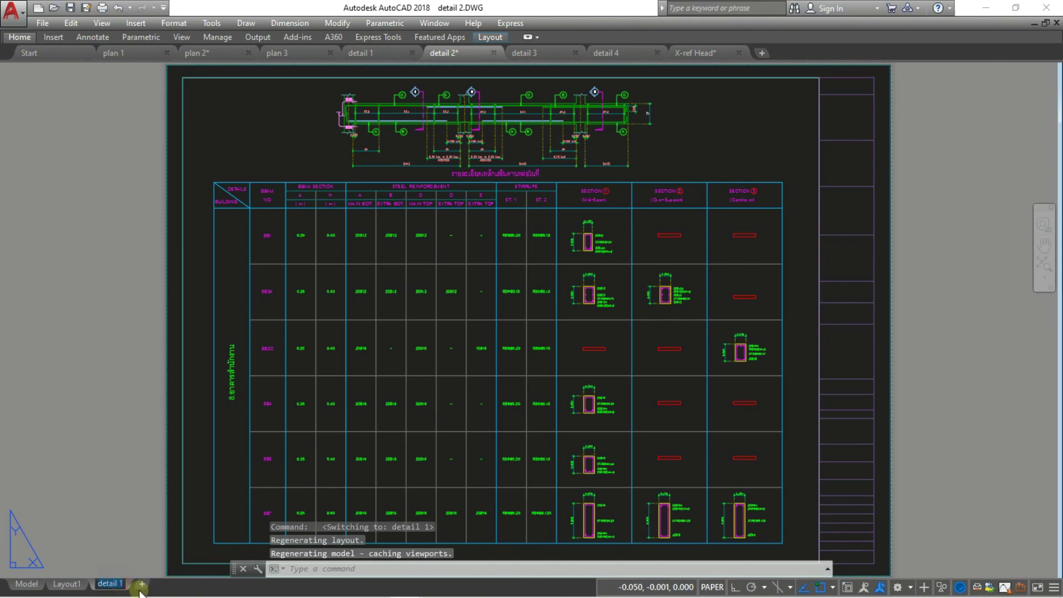
- Name the imported layout 'detail 2' and delete the leftover Layout1
click(103, 439)
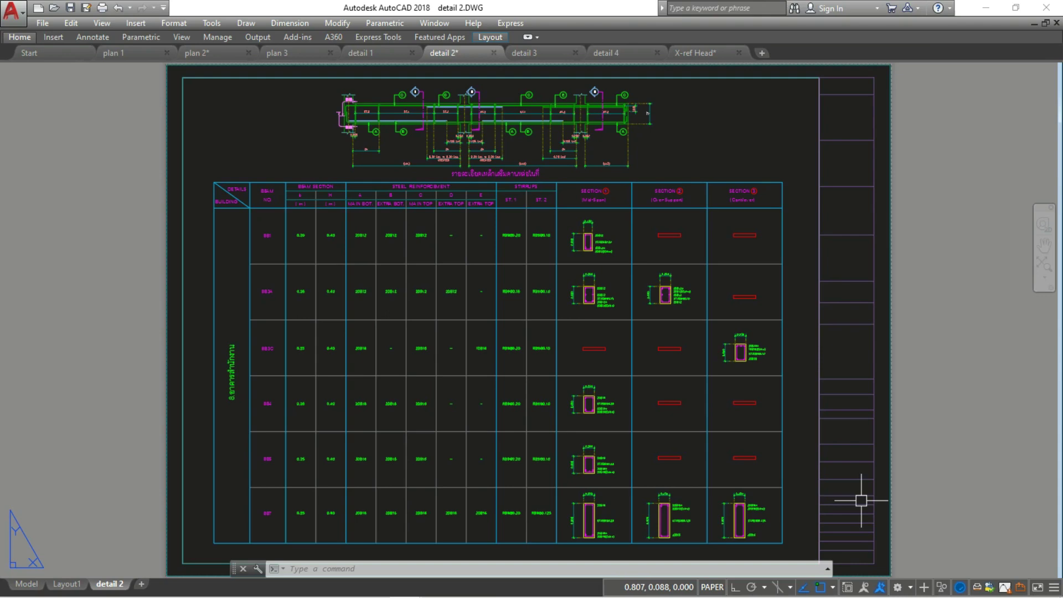
right_click(69, 582)
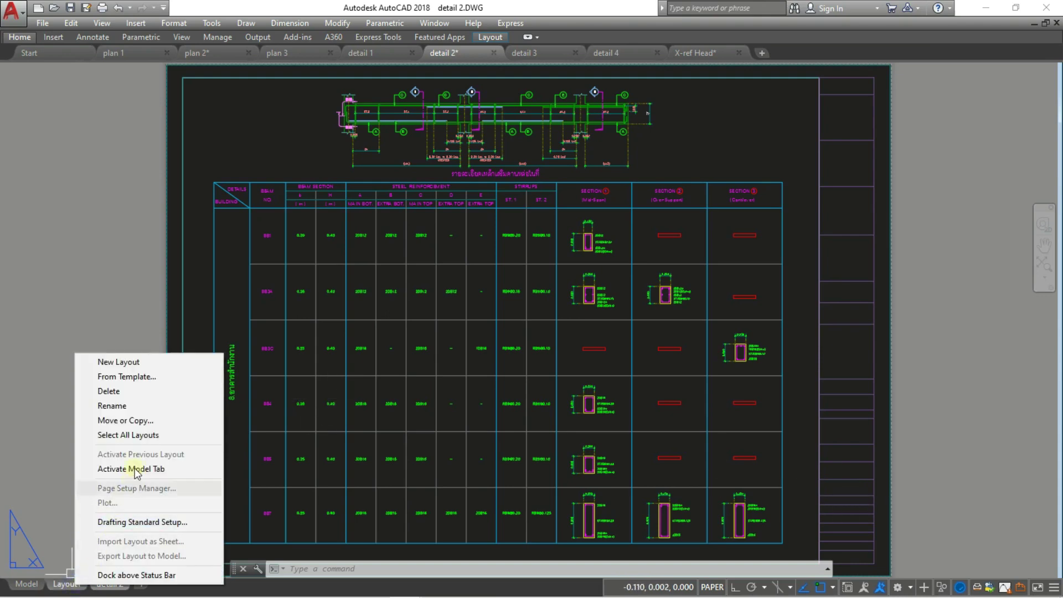
click(142, 392)
click(551, 350)
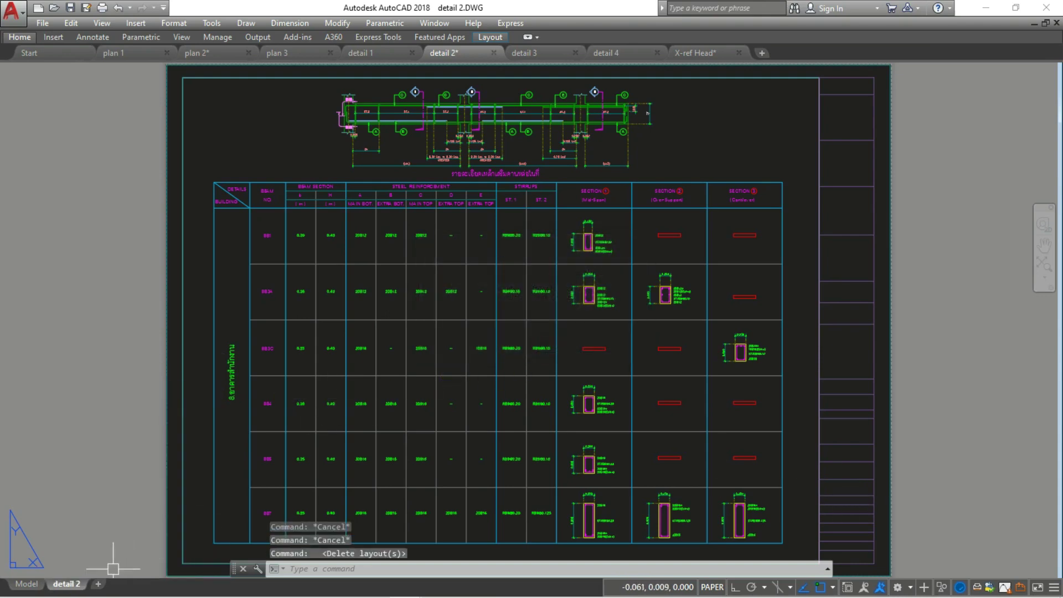
click(540, 52)
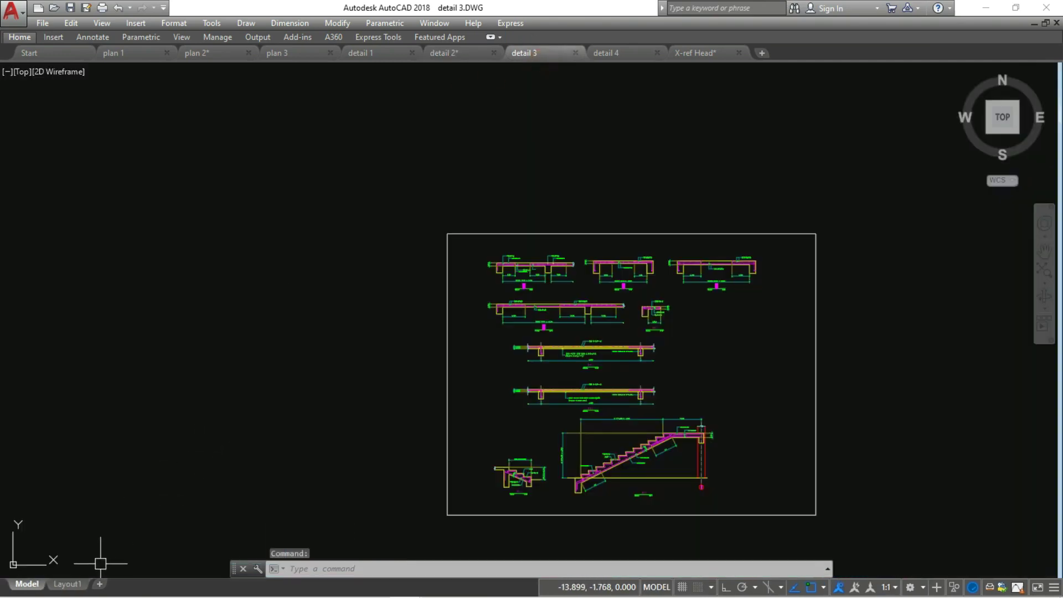
- Import the detail 1 layout from detail 1.dwg into detail 3
click(83, 584)
right_click(85, 585)
click(145, 373)
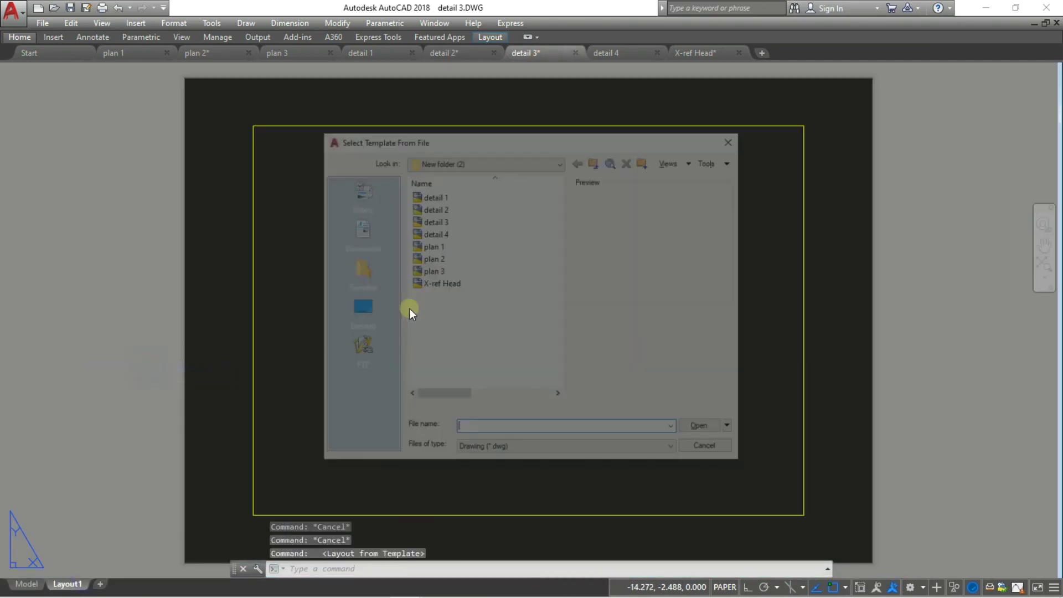
click(437, 195)
click(702, 432)
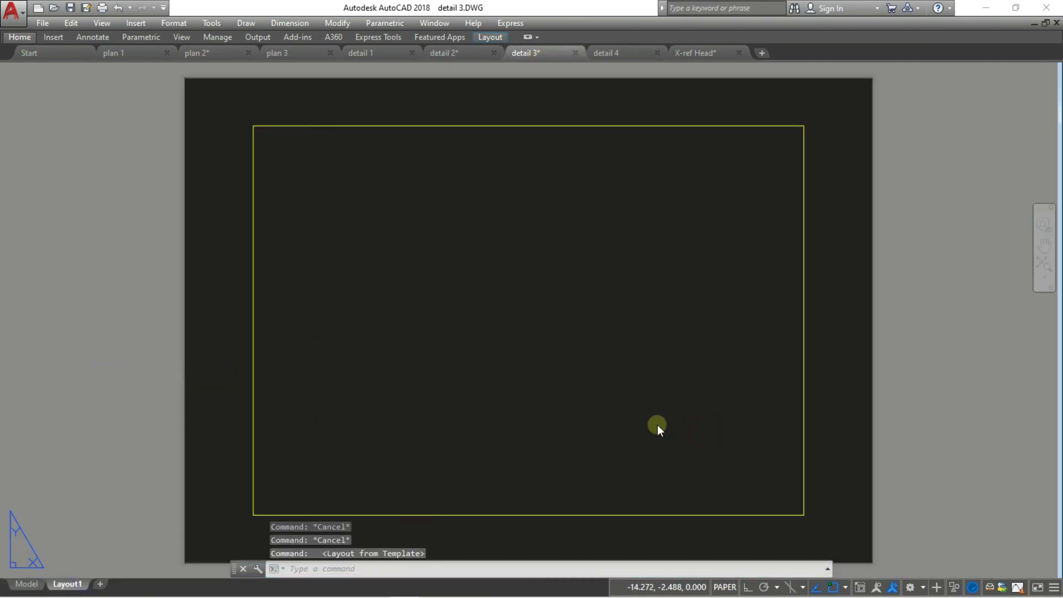
click(601, 255)
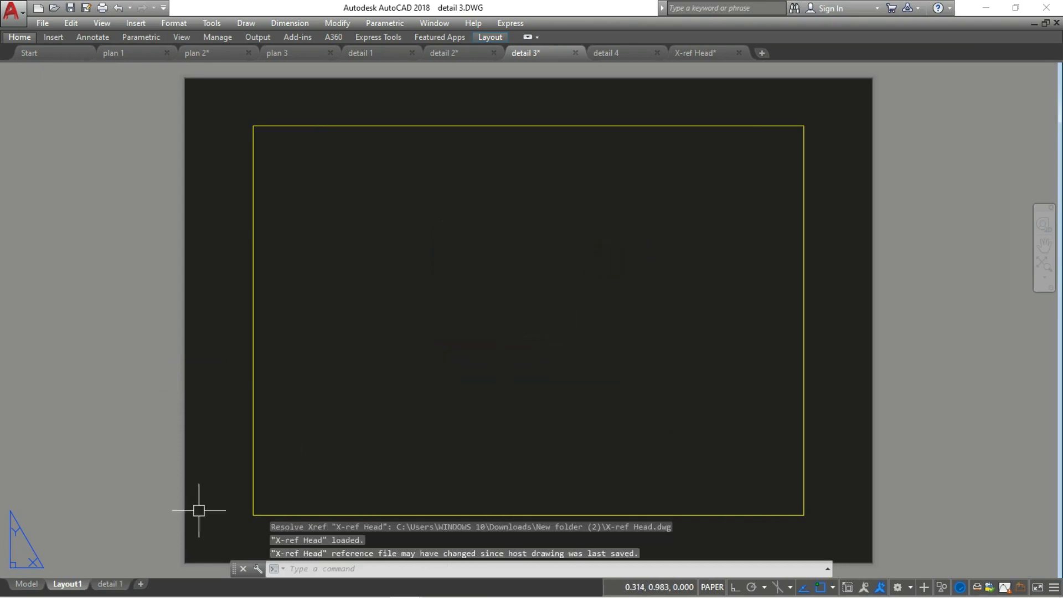
click(108, 585)
- Delete the empty Layout1, leaving the imported detail 3 sheet as the only layout
right_click(78, 585)
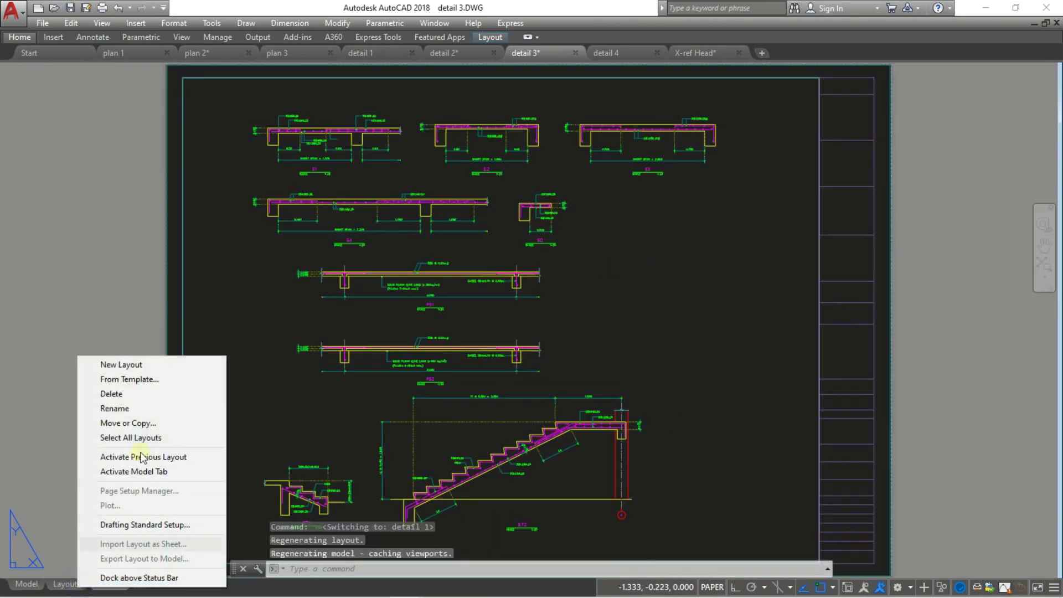
click(127, 394)
click(568, 347)
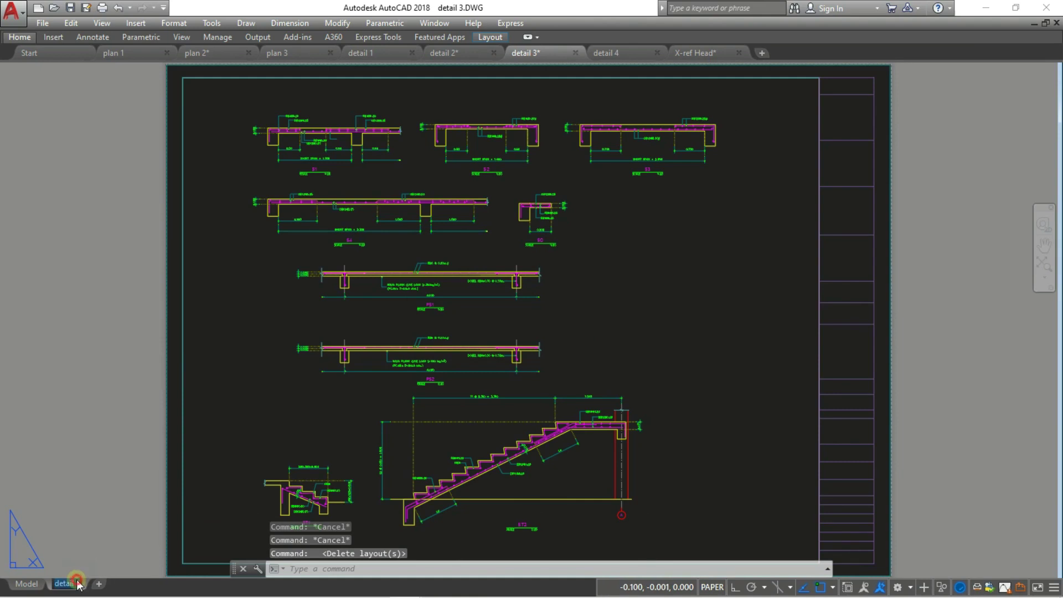
key(Return)
click(630, 54)
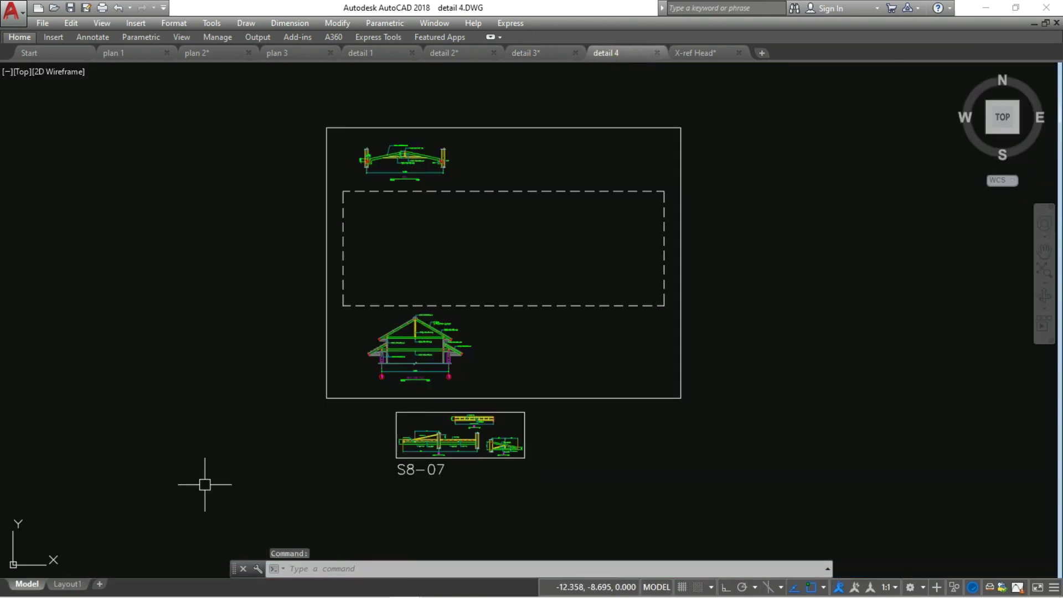
- Import the detail 1 layout from detail 1.dwg into detail 4
click(72, 585)
right_click(80, 584)
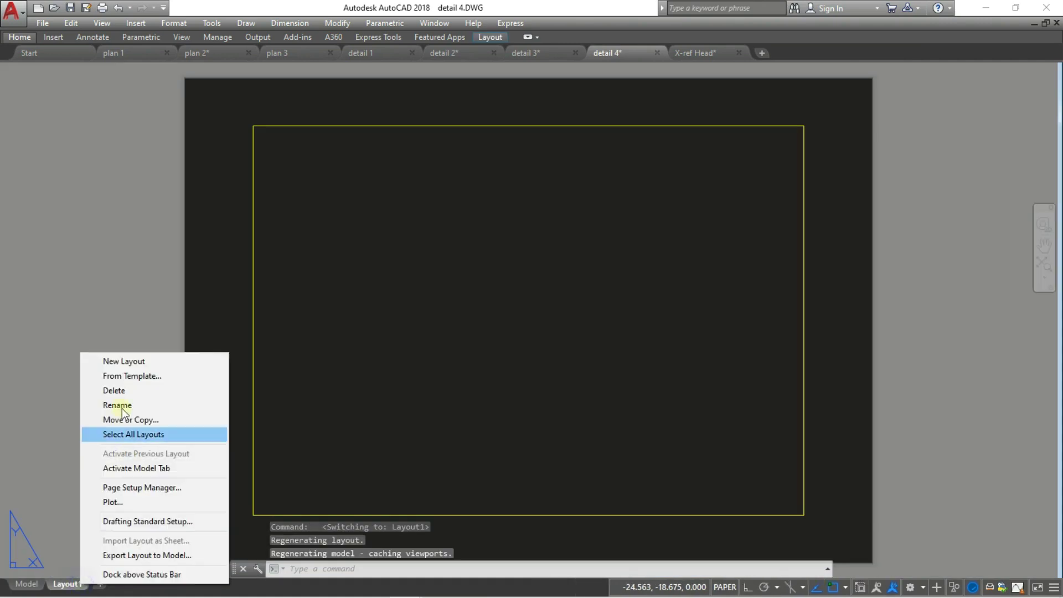
click(133, 377)
click(434, 195)
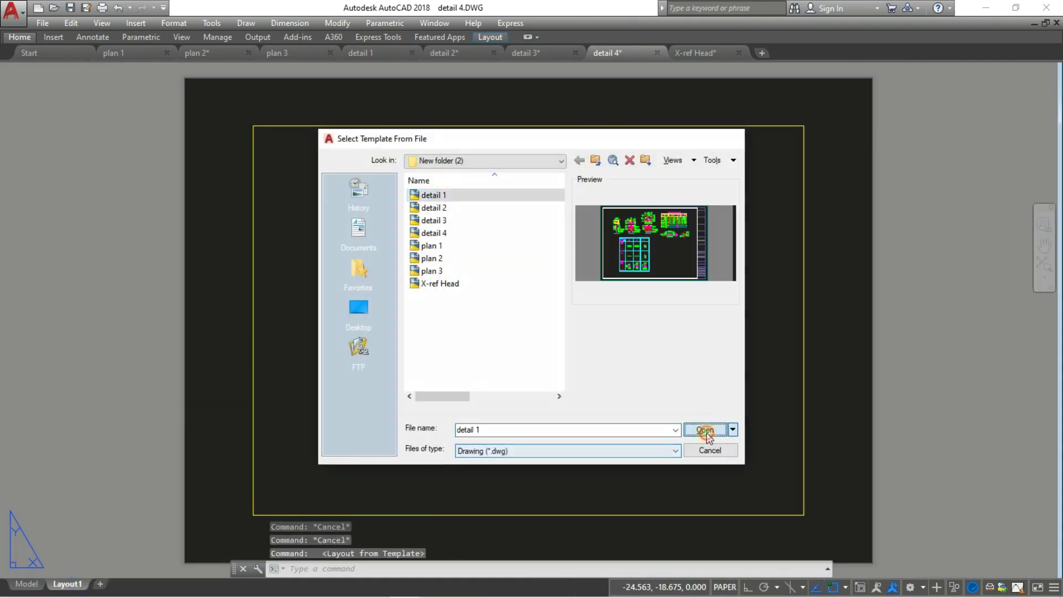
click(703, 430)
click(613, 248)
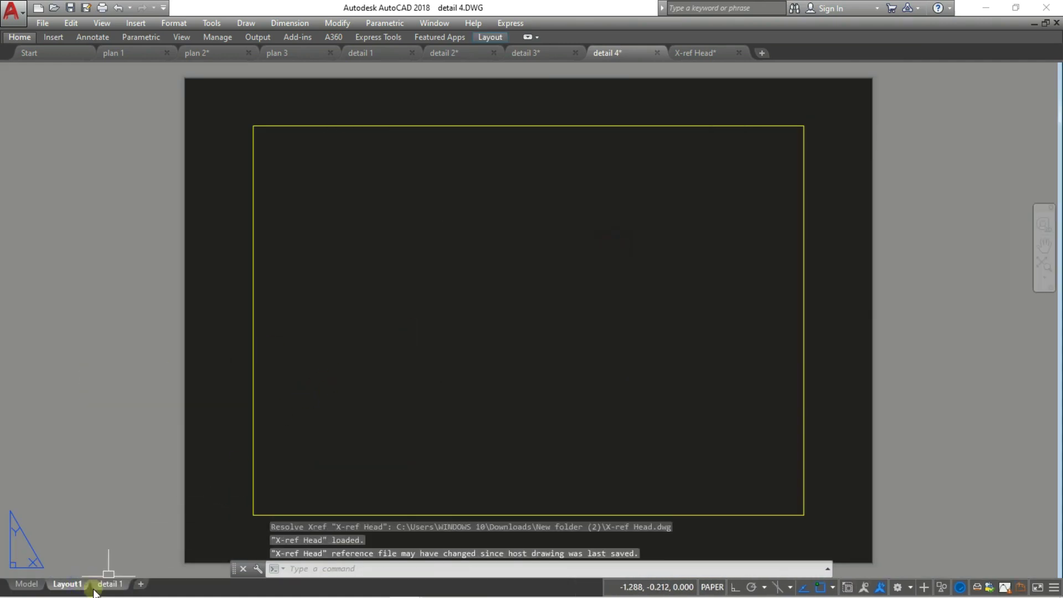
click(108, 584)
- Delete detail 4's empty Layout1
click(75, 586)
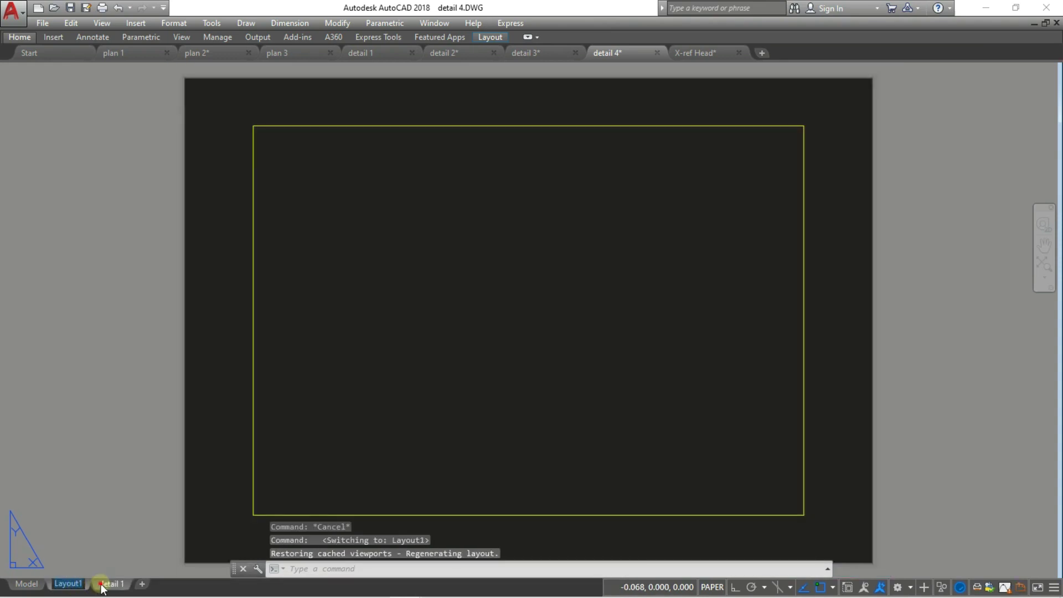
right_click(77, 585)
click(162, 398)
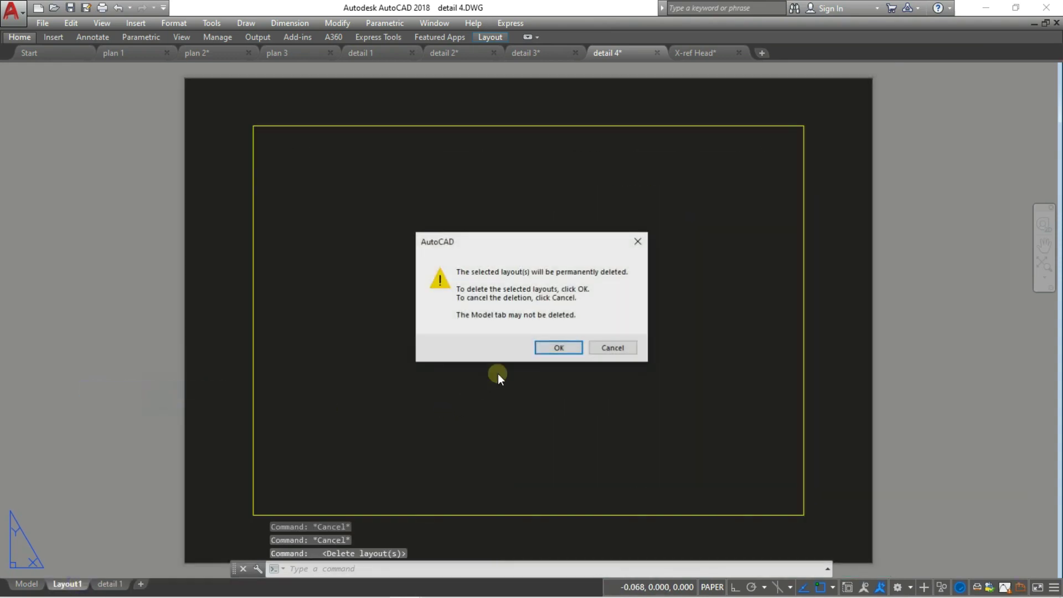
key(Return)
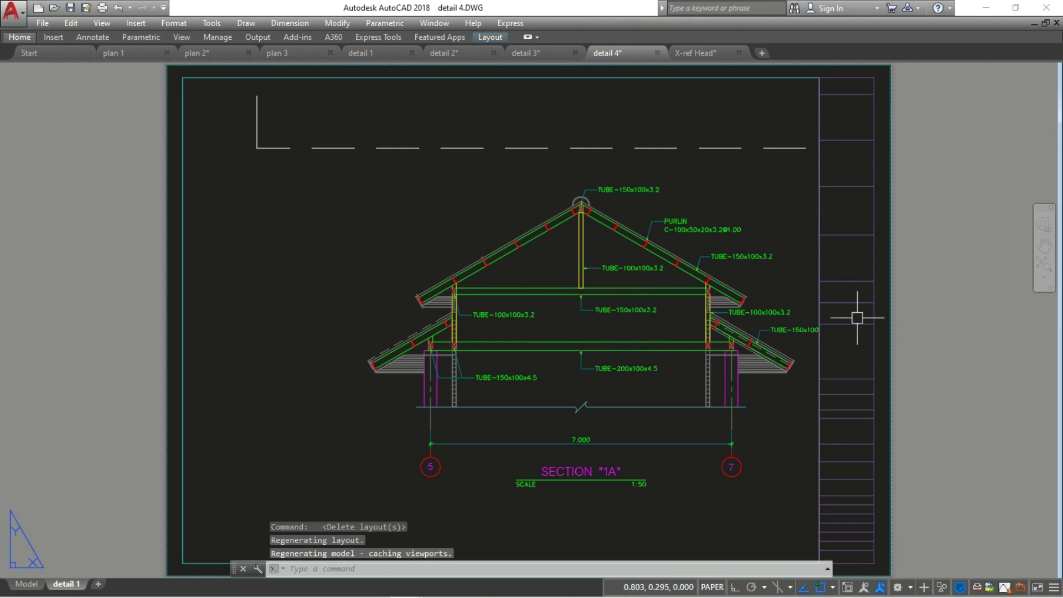
click(857, 317)
- Bring the viewport to the front and set its scale to 1:50
right_click(857, 318)
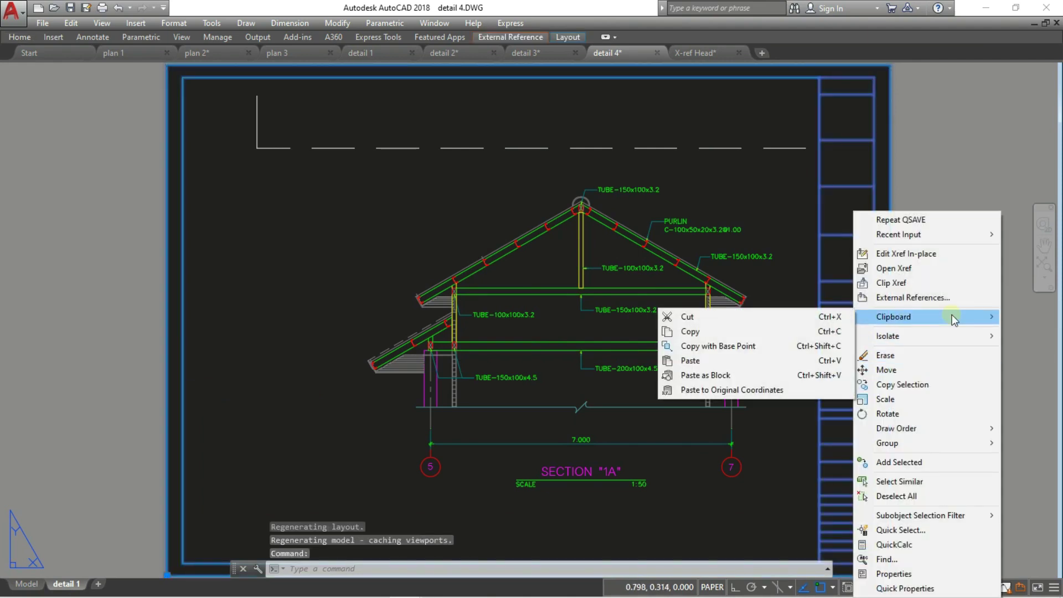
mouse_move(896, 428)
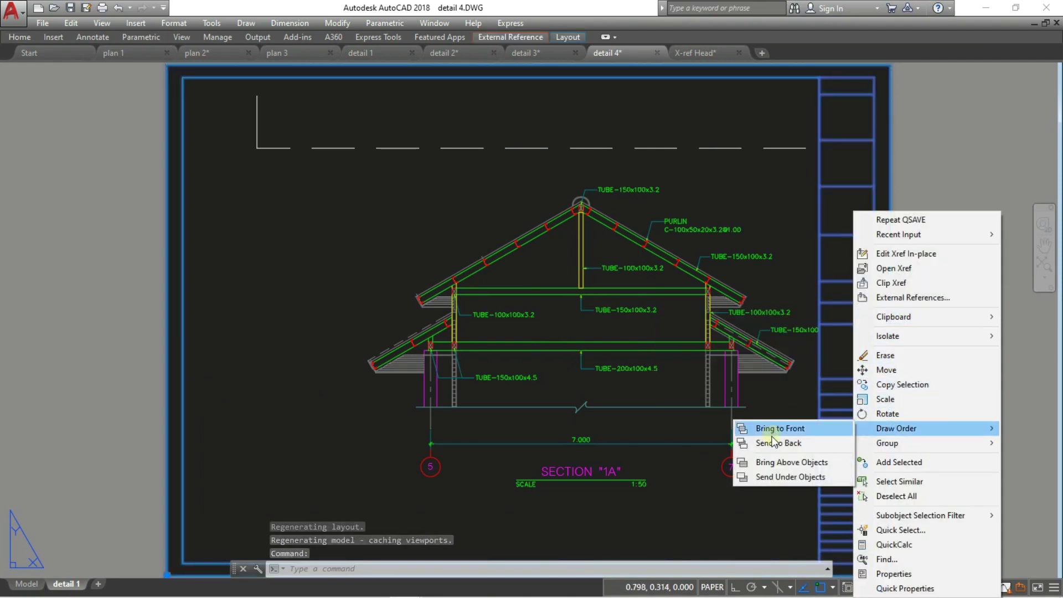
click(773, 436)
scroll(831, 376, down, 5)
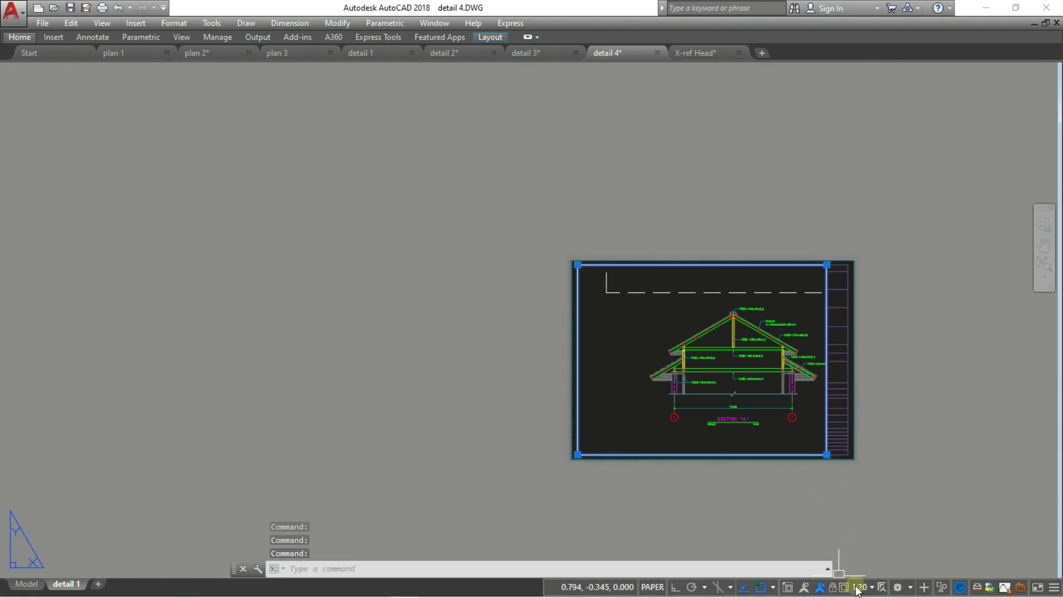
click(858, 590)
click(866, 378)
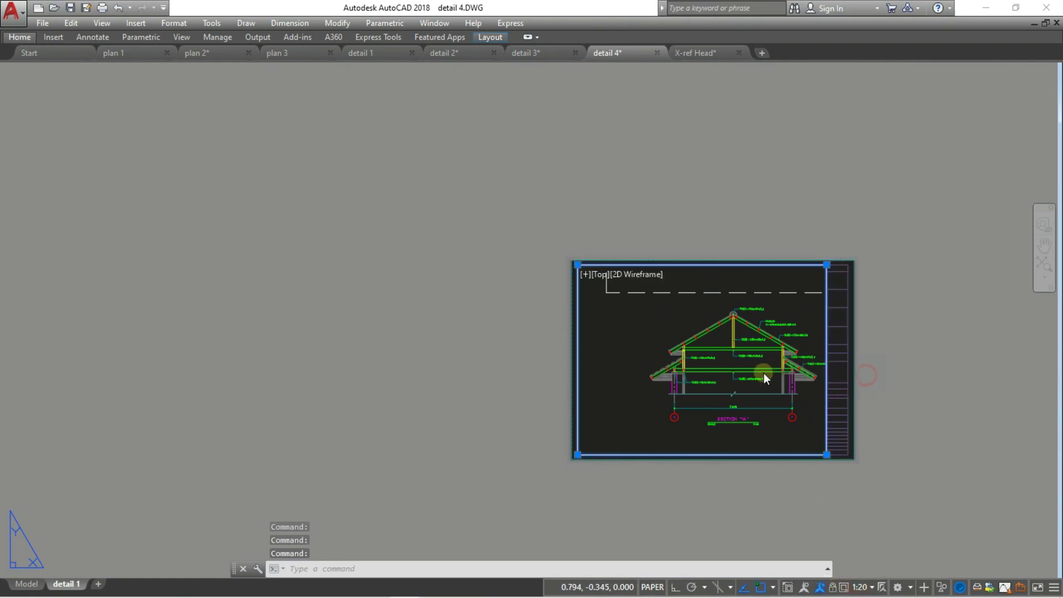
- Grip-stretch the viewport's lower-left and top-right corners to enlarge it
click(827, 265)
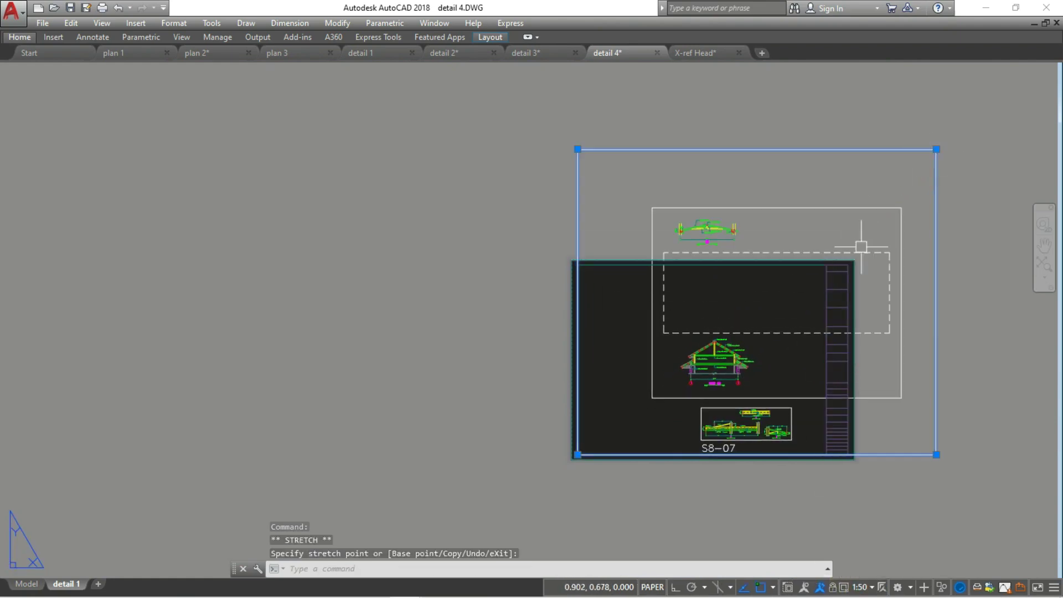
click(578, 455)
click(652, 397)
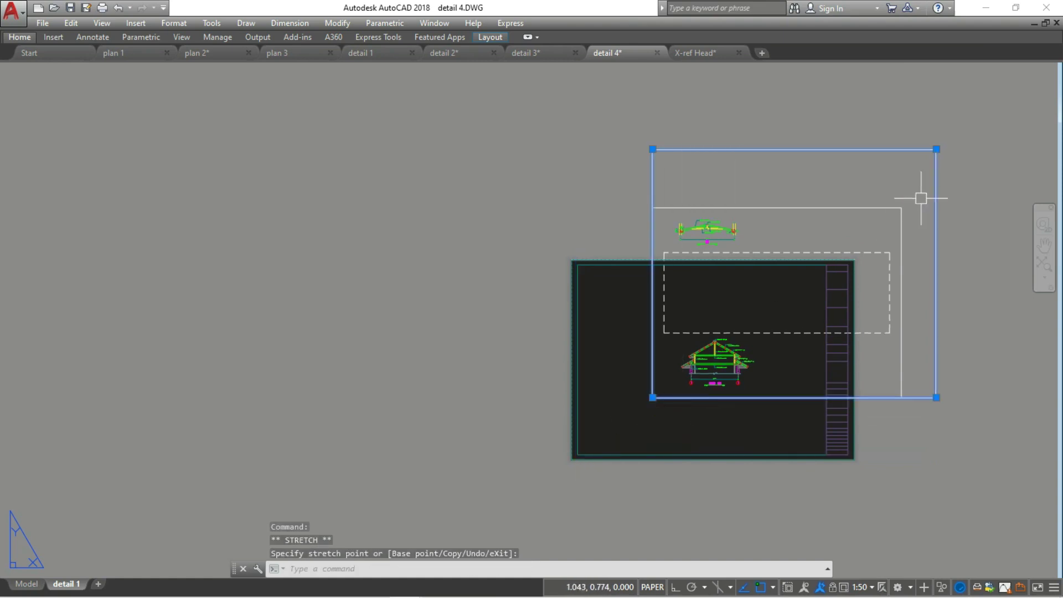
click(937, 149)
click(901, 206)
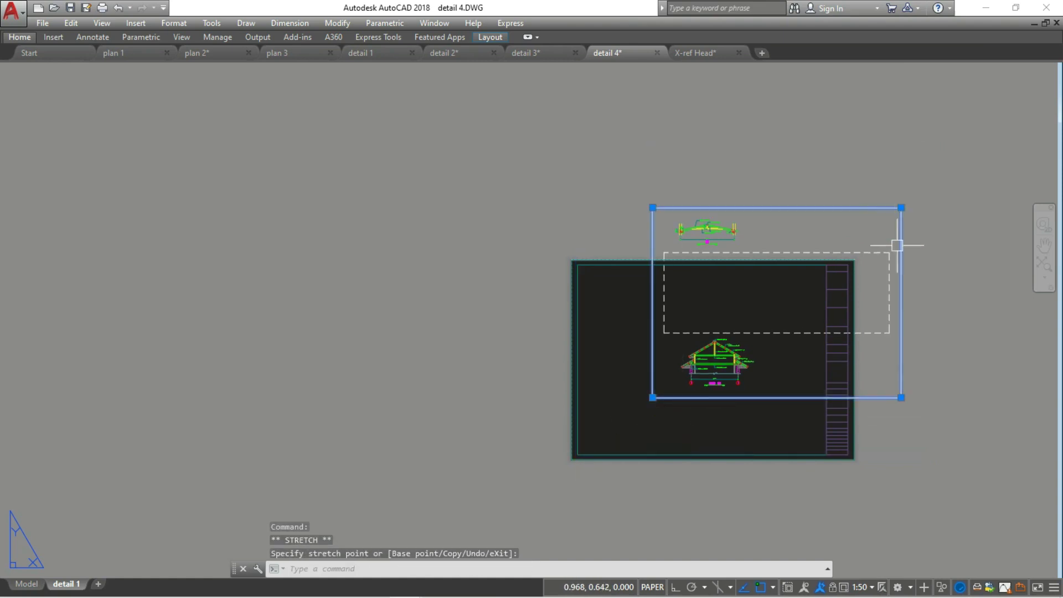
- Move the viewport inside the title block border and zoom extents
text(m)
key(Return)
scroll(678, 407, up, 2)
click(640, 391)
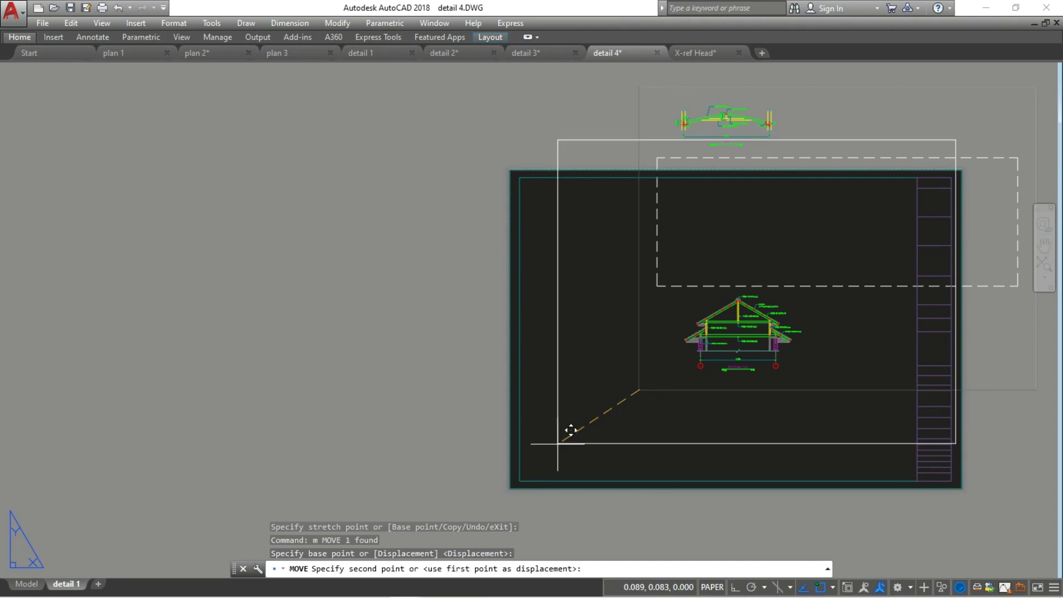
click(561, 469)
middle_click(672, 316)
middle_click(672, 315)
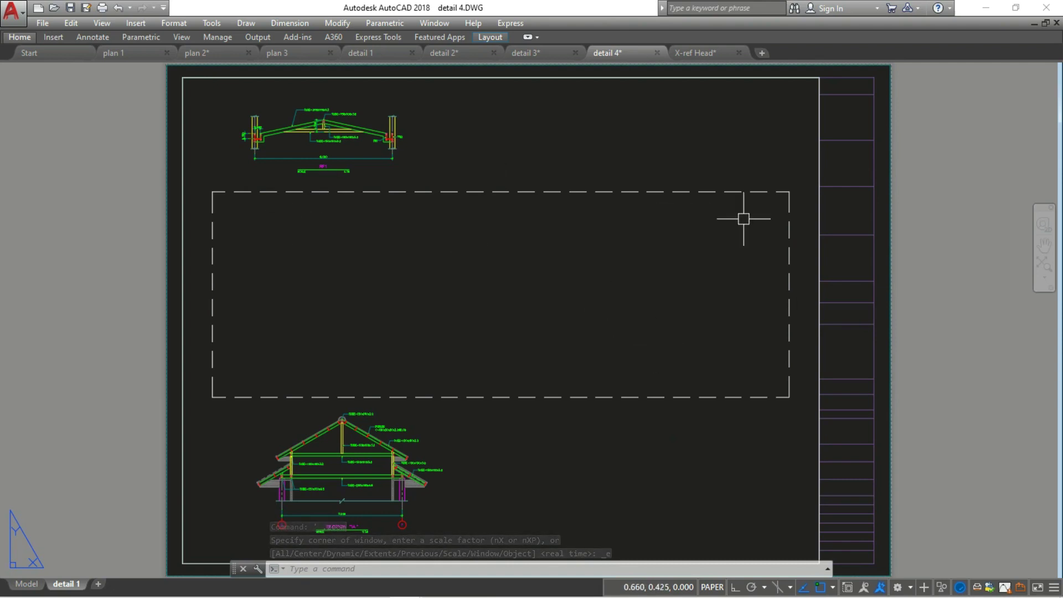
- Copy the viewport beside the sheet and set the copy's scale to 1:20
text(co)
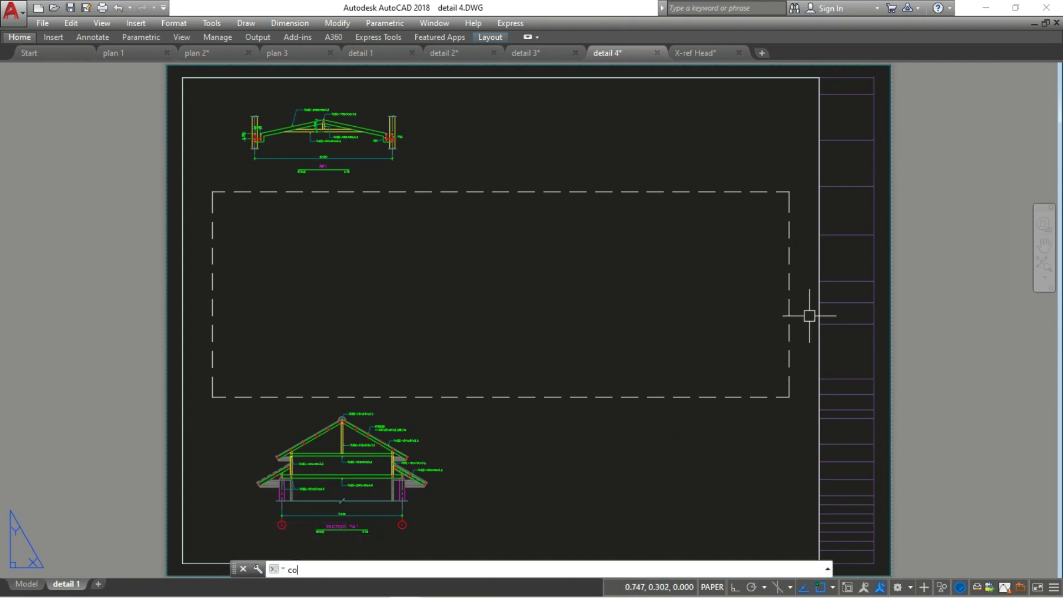
key(Return)
click(820, 317)
key(Return)
scroll(819, 319, down, 2)
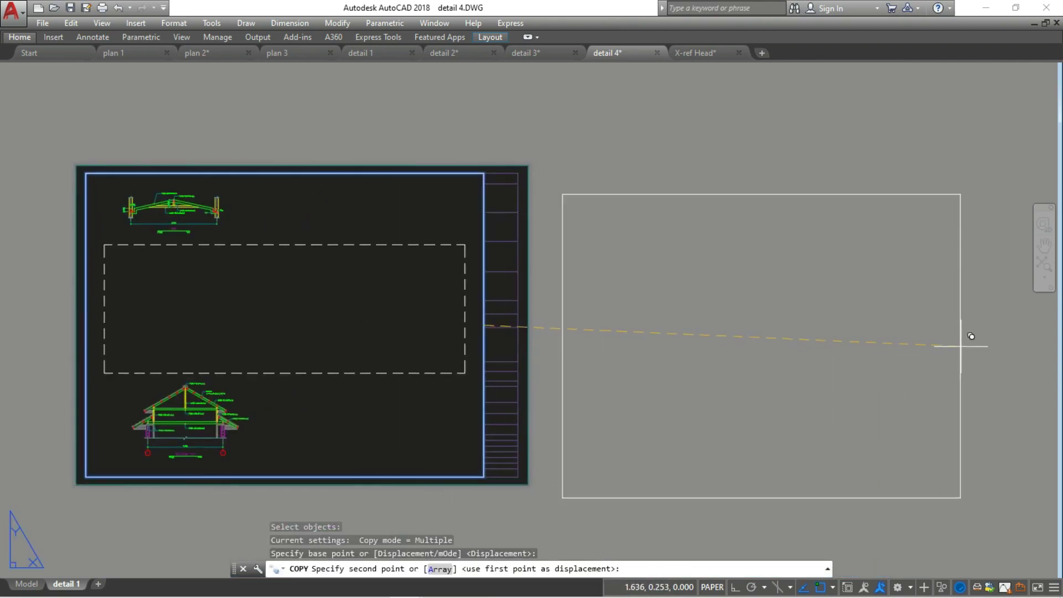
click(987, 318)
key(Escape)
click(980, 355)
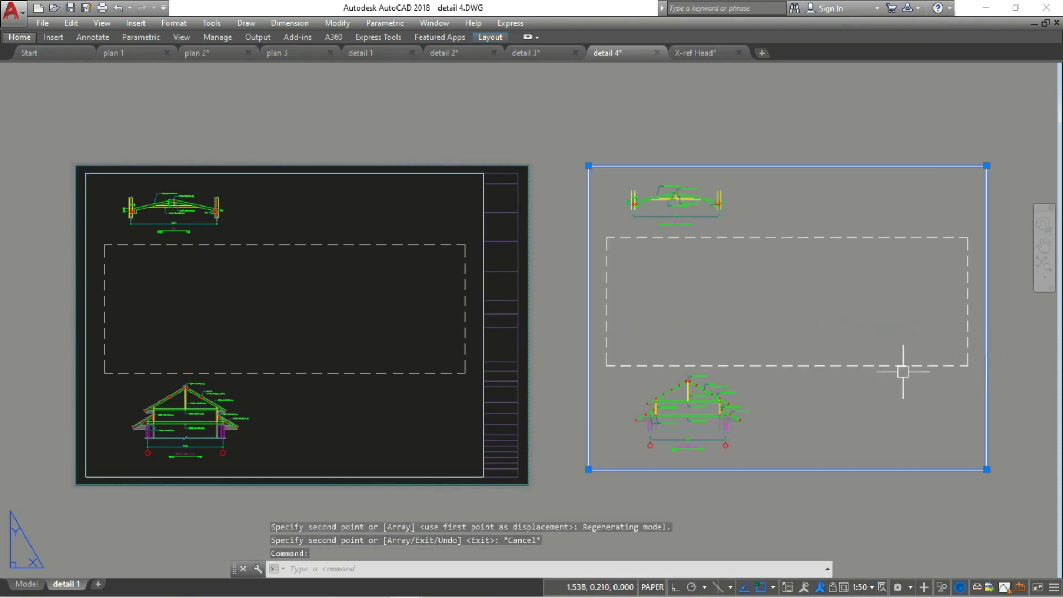
scroll(903, 369, down, 2)
click(860, 587)
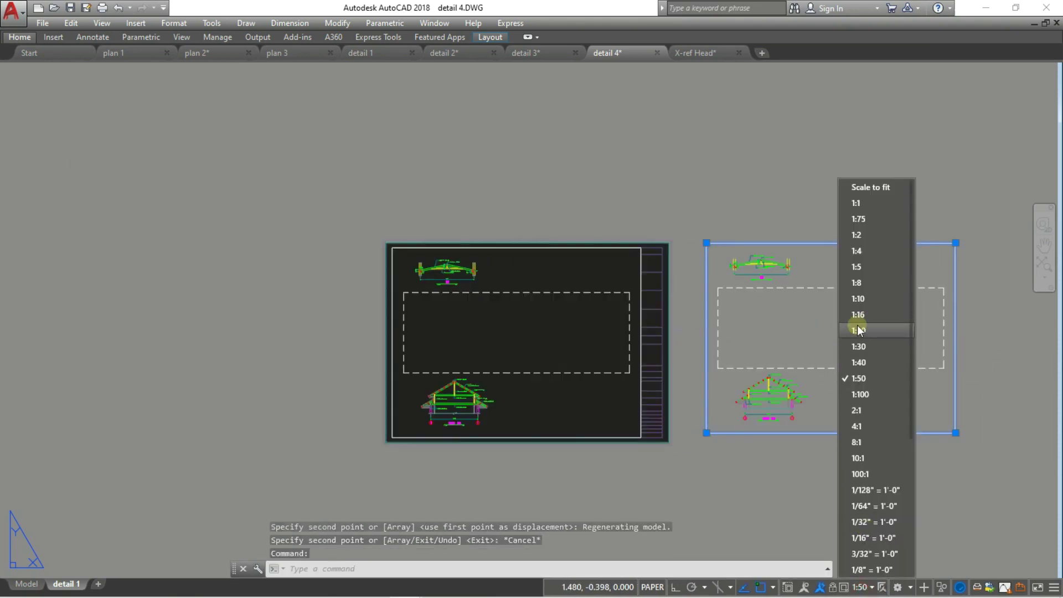
click(861, 331)
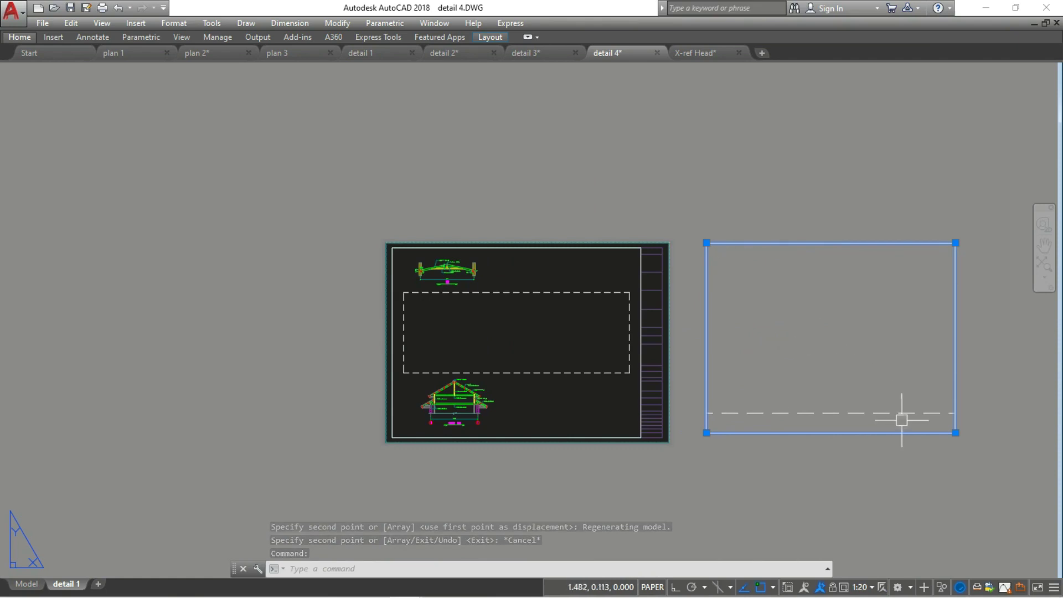
- Grip-stretch the copied viewport's corners to frame the three framing details
scroll(921, 426, down, 5)
middle_drag(921, 426, 684, 272)
click(692, 276)
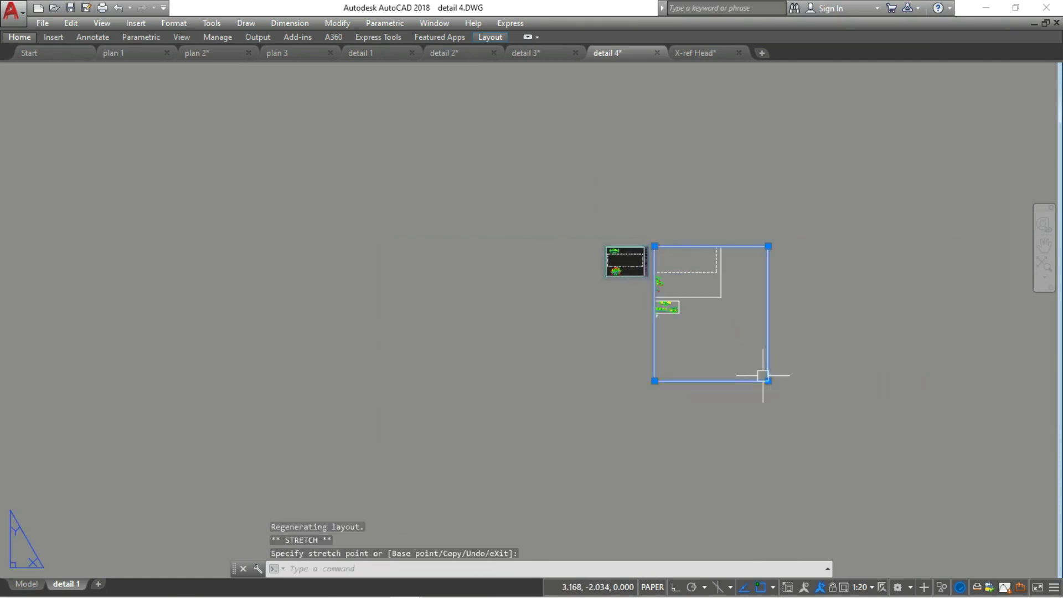
click(569, 400)
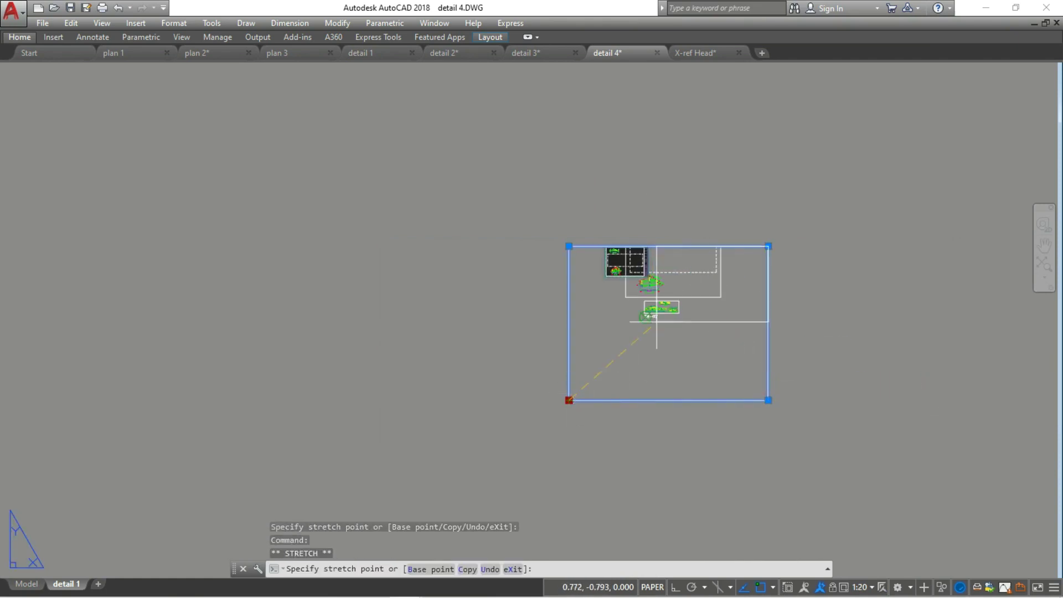
scroll(651, 313, up, 10)
scroll(615, 305, down, 5)
scroll(795, 239, down, 5)
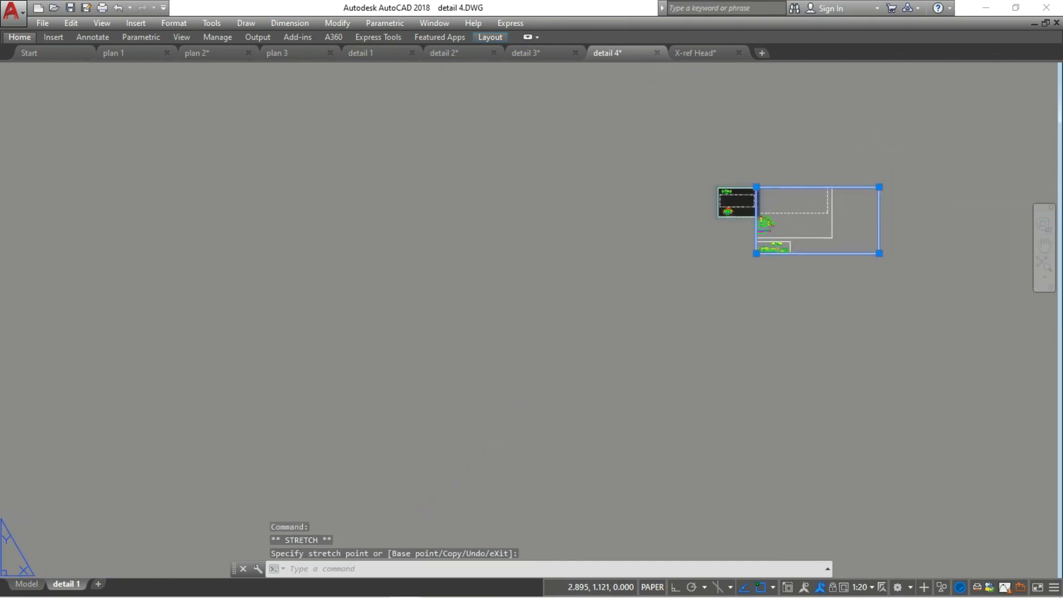
scroll(964, 100, up, 2)
click(822, 238)
scroll(673, 338, up, 6)
click(681, 319)
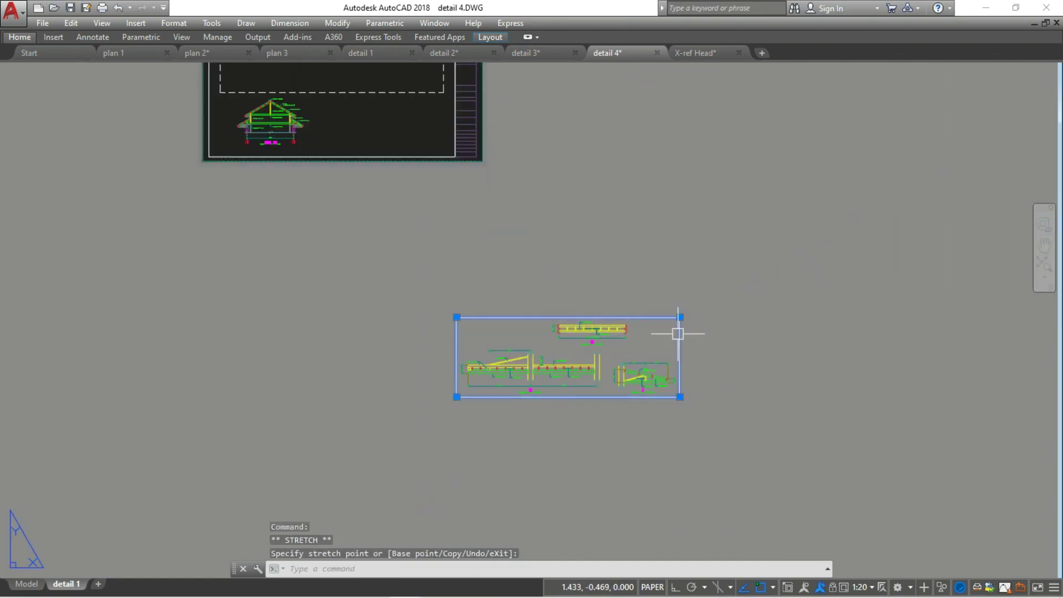
key(Escape)
- Move the 1:20 viewport into the dashed box and begin renaming the layout to detail 4
text(m)
key(Return)
click(681, 333)
click(652, 338)
key(Return)
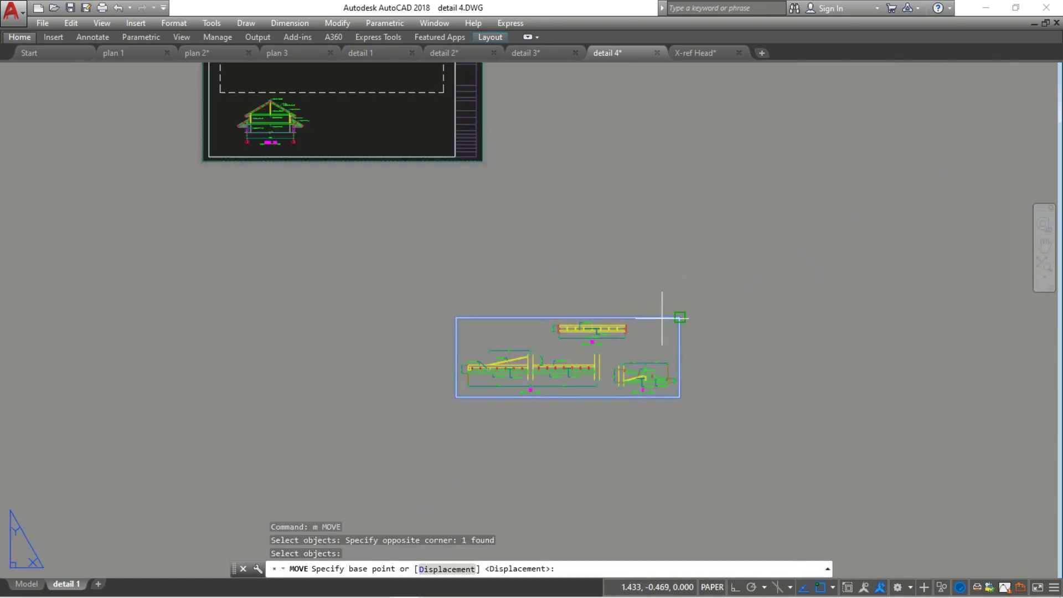
click(680, 318)
scroll(609, 249, up, 3)
scroll(548, 205, up, 4)
click(547, 198)
scroll(609, 277, down, 8)
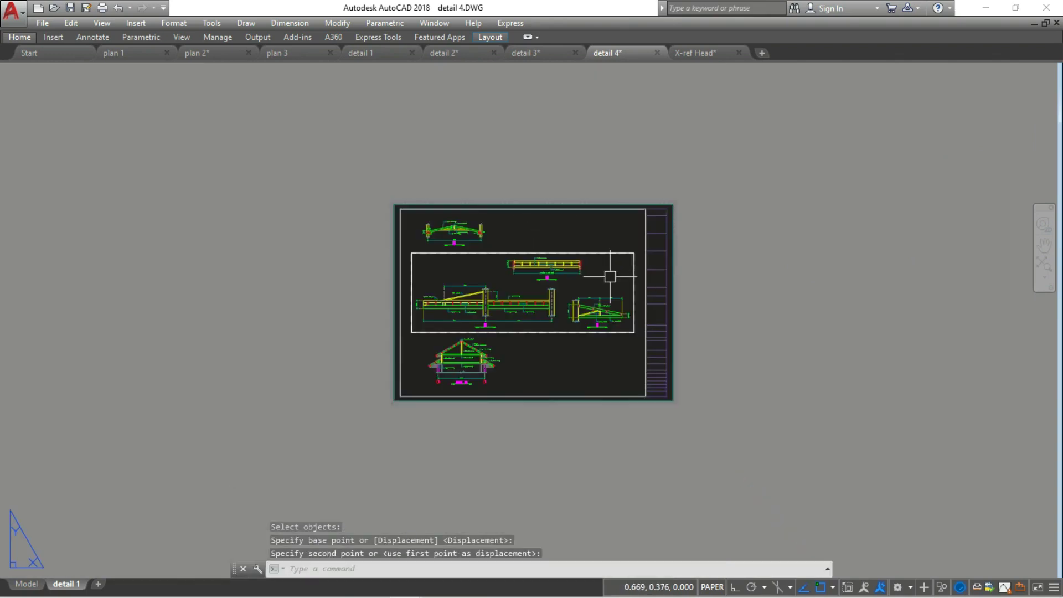
middle_click(609, 277)
middle_click(610, 277)
double_click(77, 593)
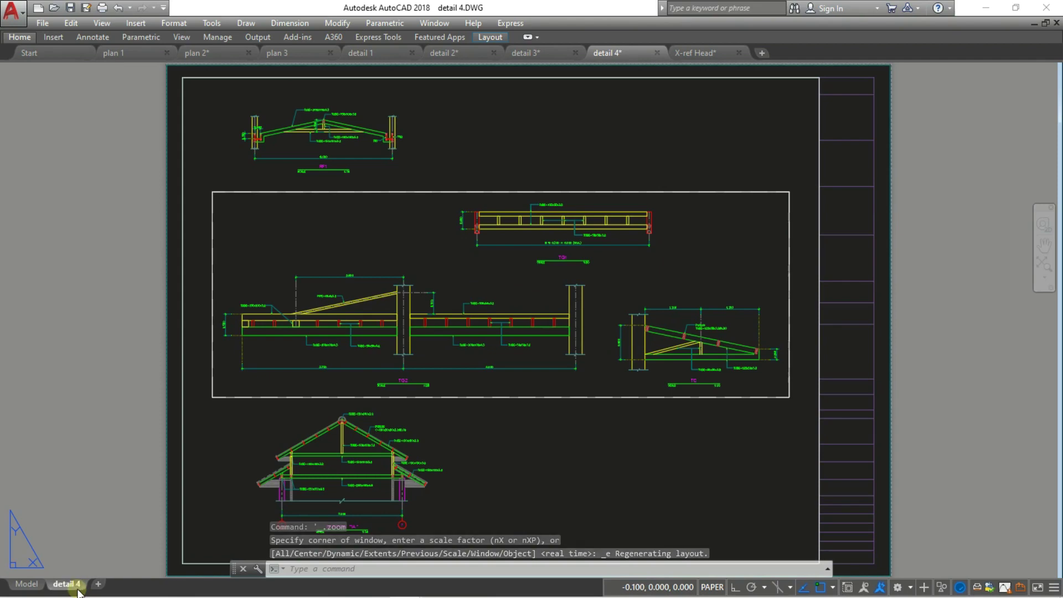
- Save the detail 4 drawing, preview its sheet's plot, and cancel without plotting
click(123, 249)
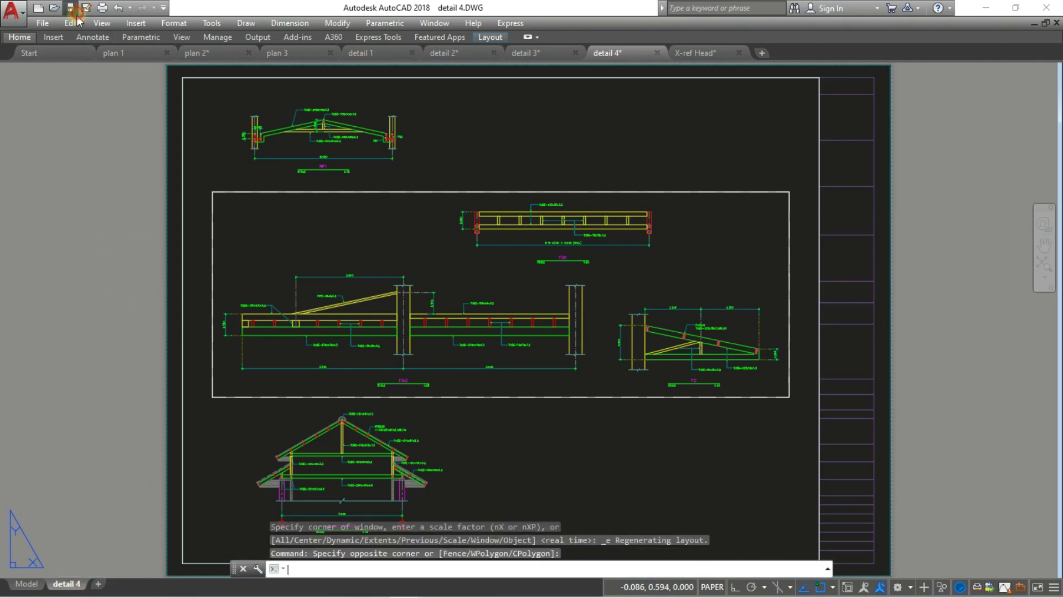
key(ctrl+s)
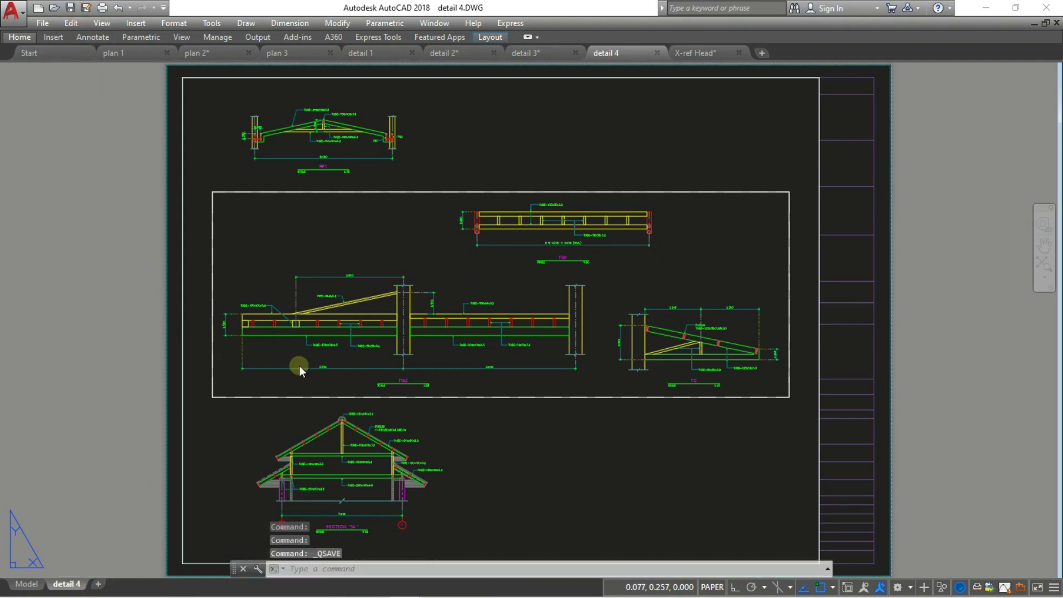
key(ctrl+p)
click(312, 464)
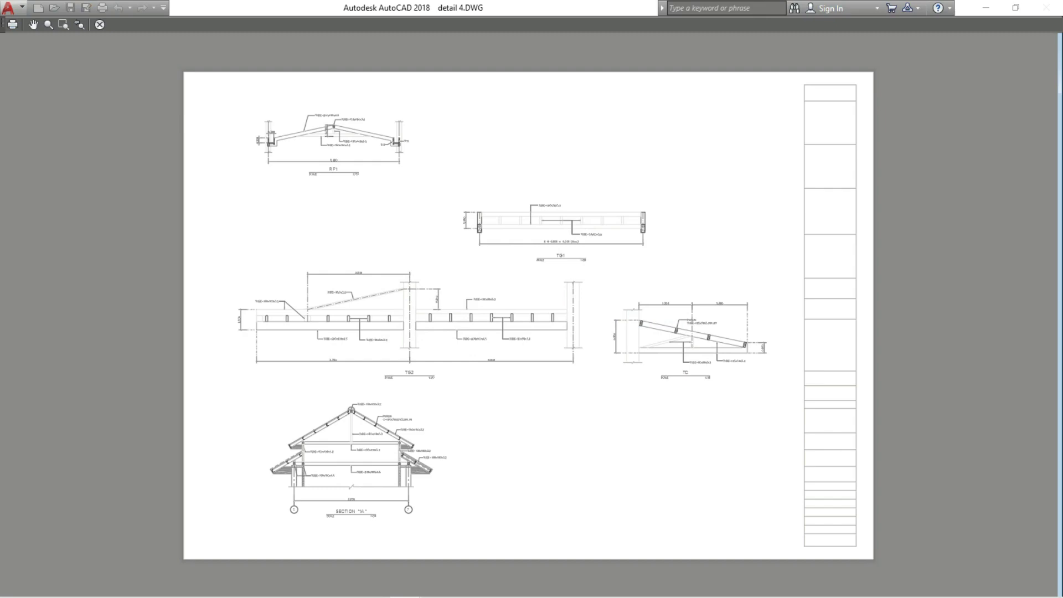
key(Escape)
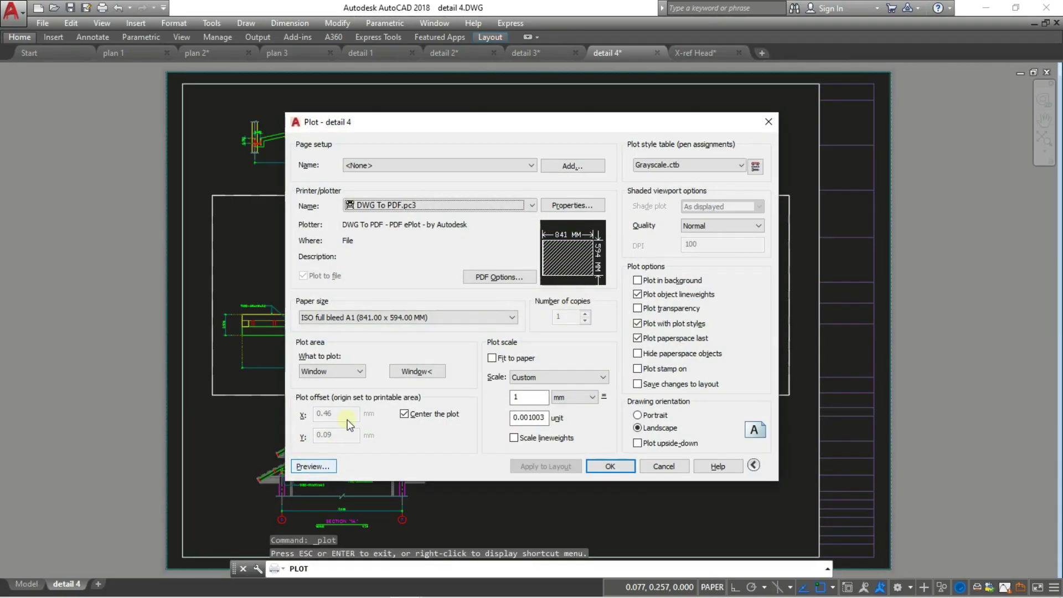
key(Escape)
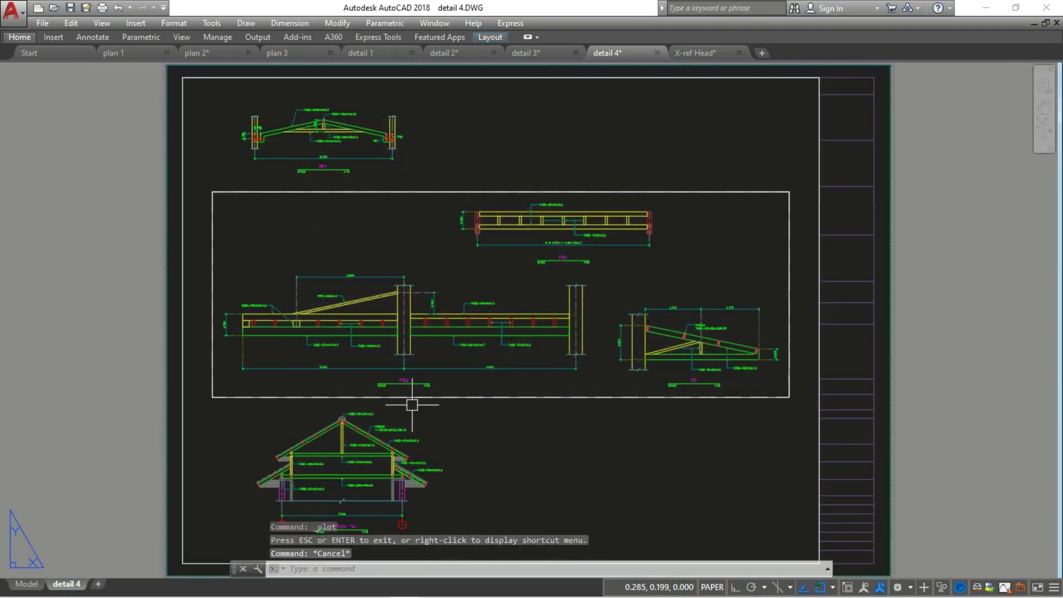
- Cycle through the plan 1–3 and detail 1–4 drawings, ending back on plan 1
click(127, 54)
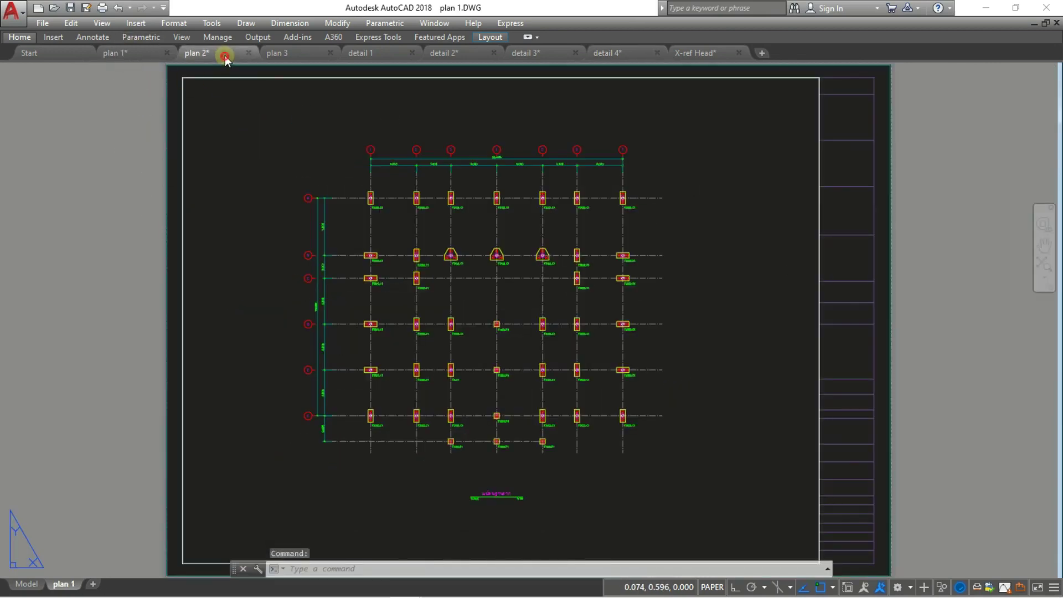
click(226, 57)
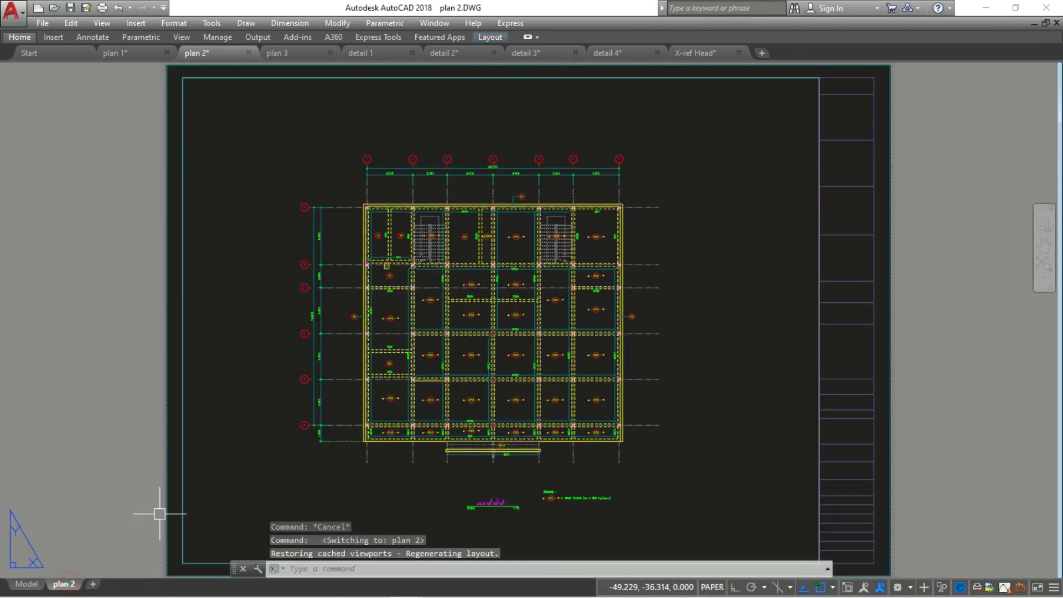
click(296, 54)
click(373, 56)
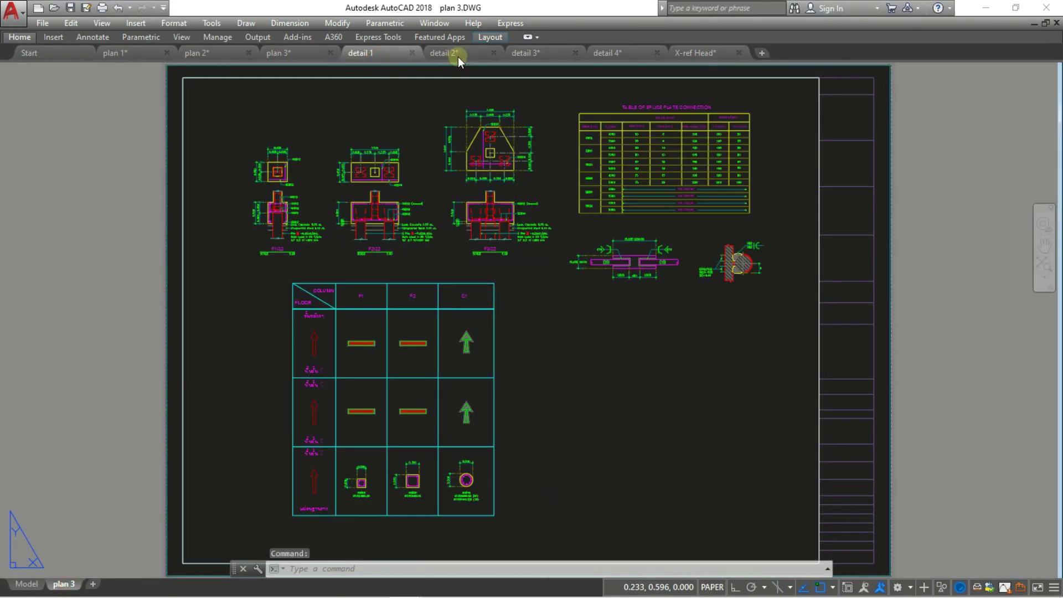
click(458, 56)
click(526, 56)
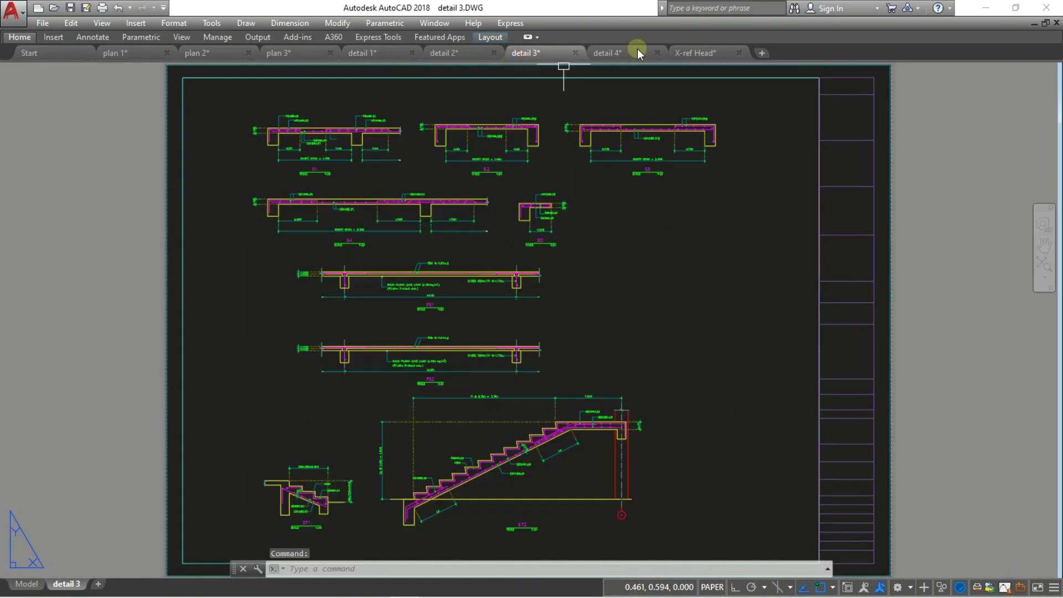
click(637, 51)
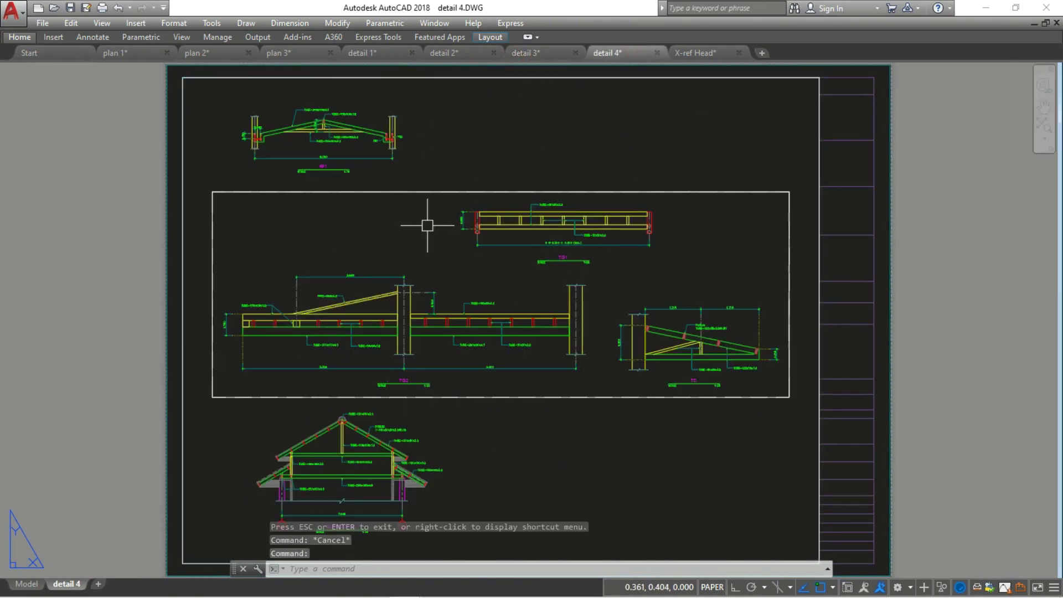
click(137, 56)
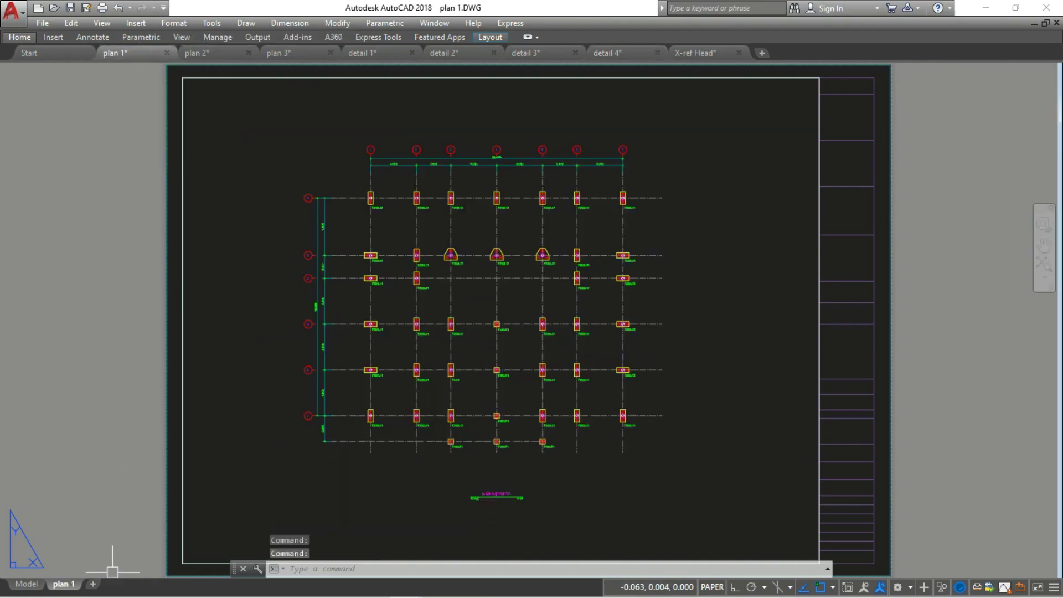
- Review plan 1's plot settings and cancel, then confirm plan 2's plot settings
key(ctrl+p)
click(660, 461)
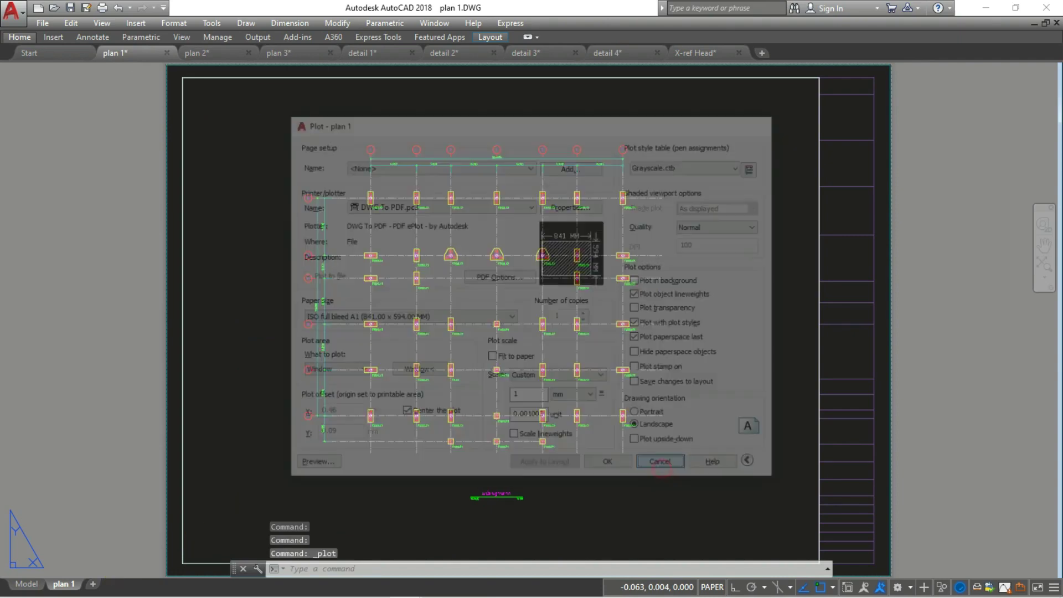
click(225, 54)
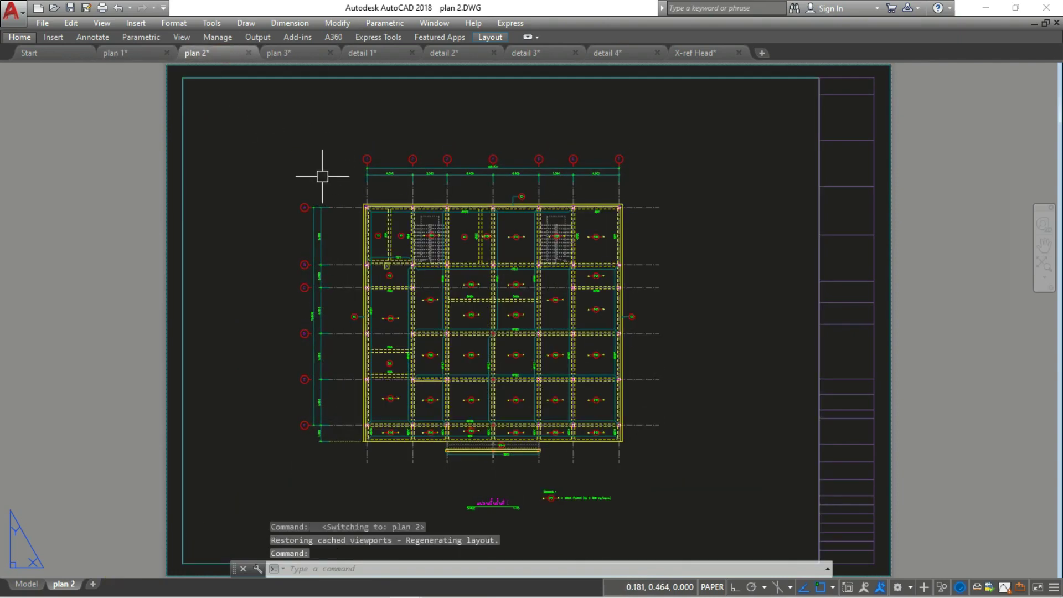
key(ctrl+p)
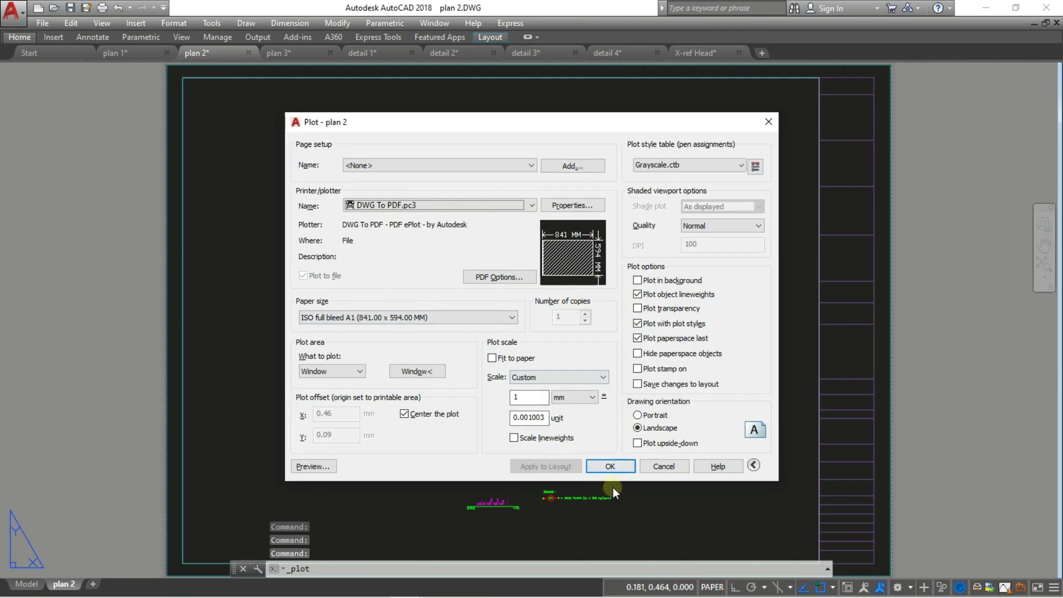
click(664, 467)
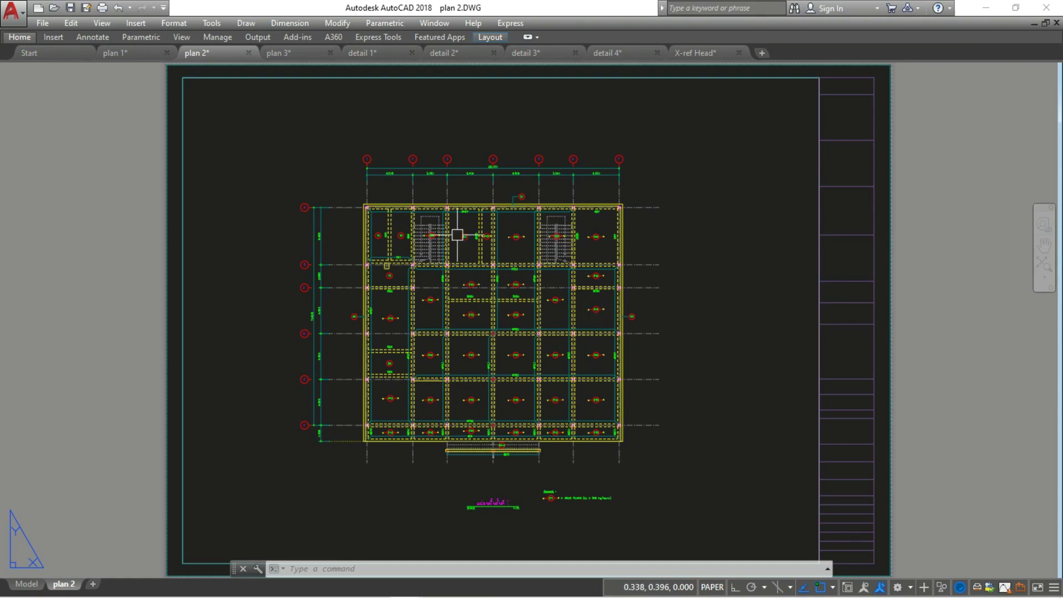
- Add Sheet Set Manager to the Quick Access Toolbar and start a new sheet set
click(164, 8)
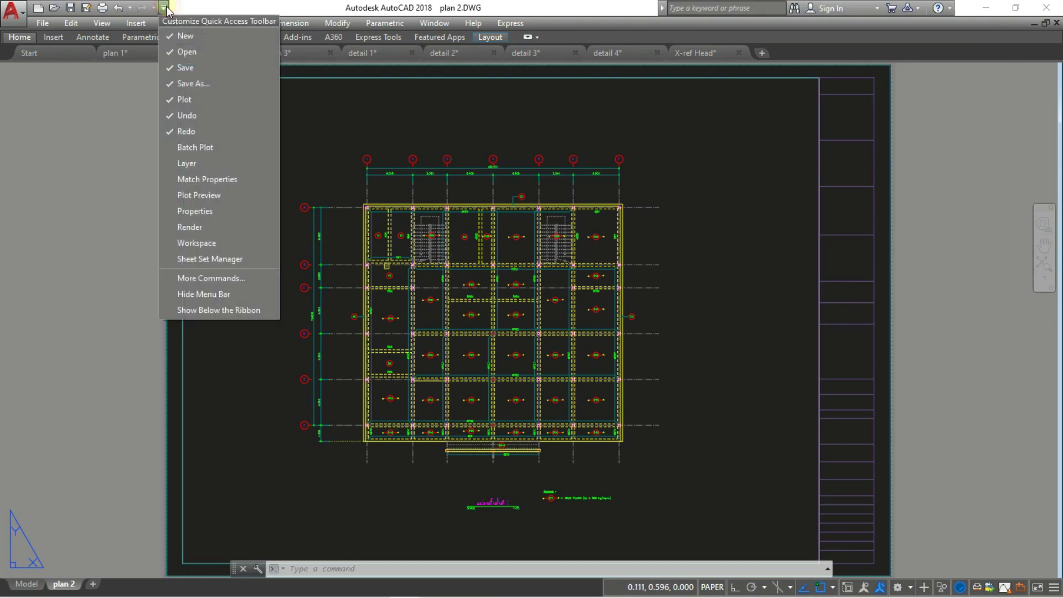
click(252, 260)
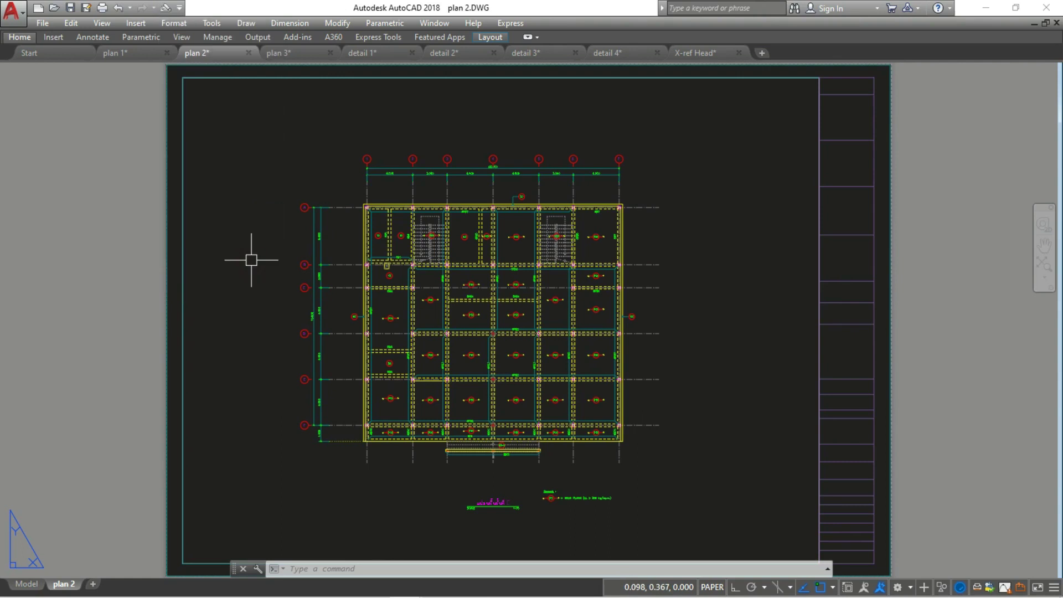
click(165, 8)
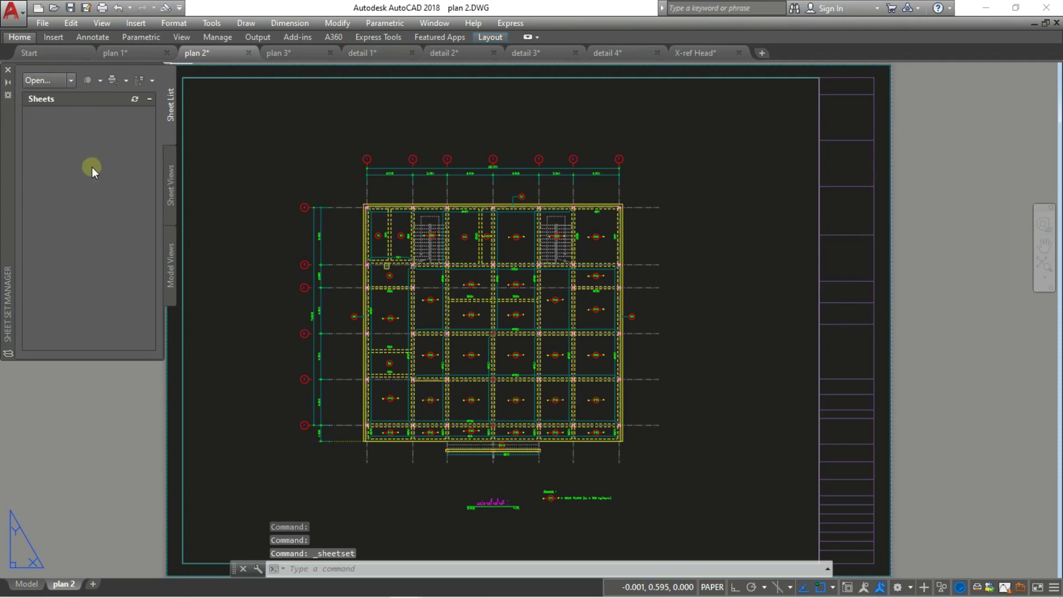
click(70, 82)
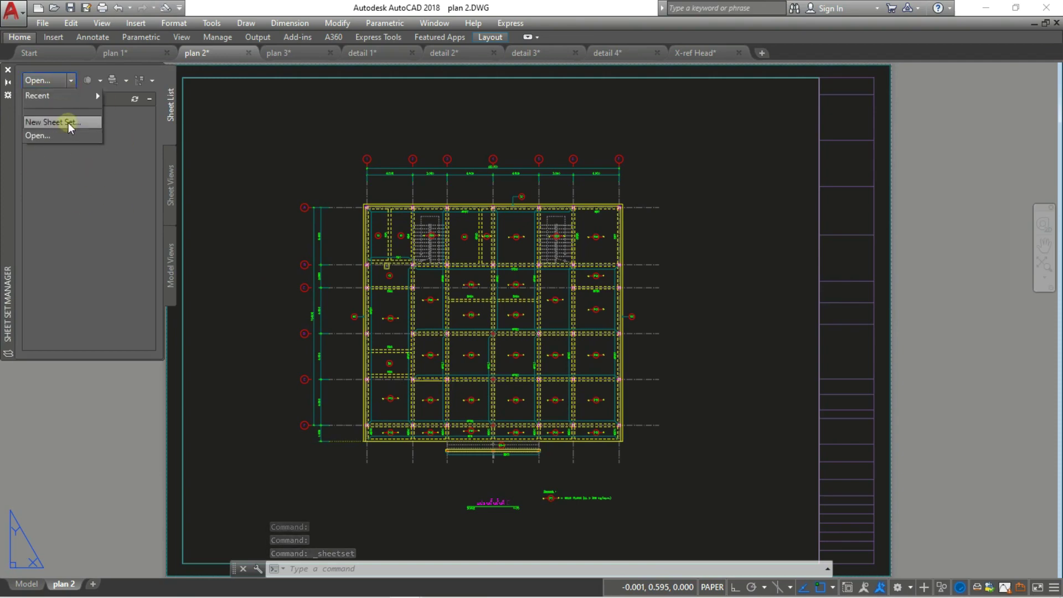
click(70, 122)
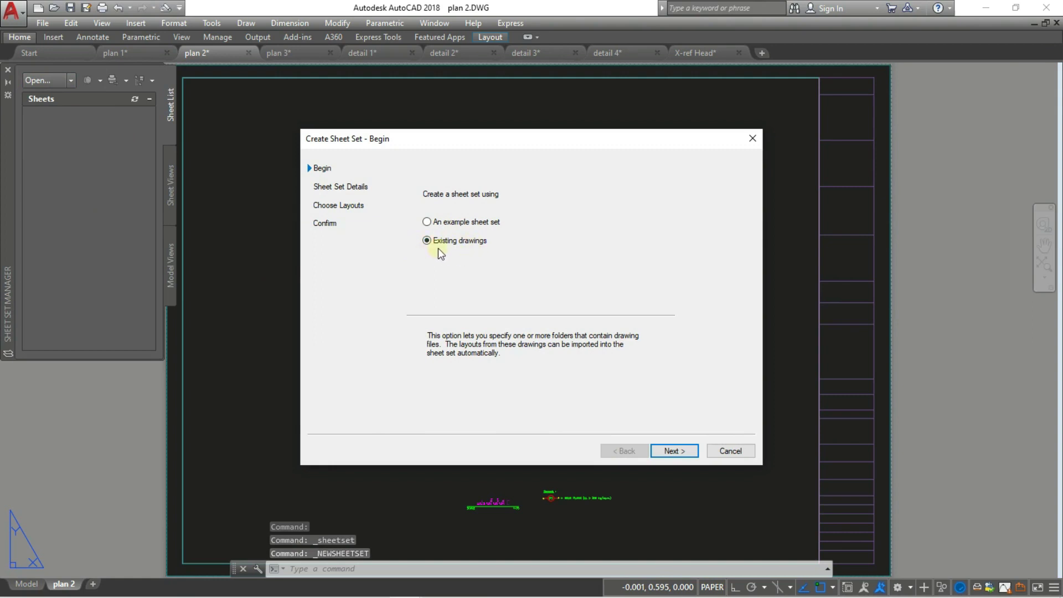
- Name the sheet set 001, store it in Downloads\New folder (2), and finish the wizard
click(675, 451)
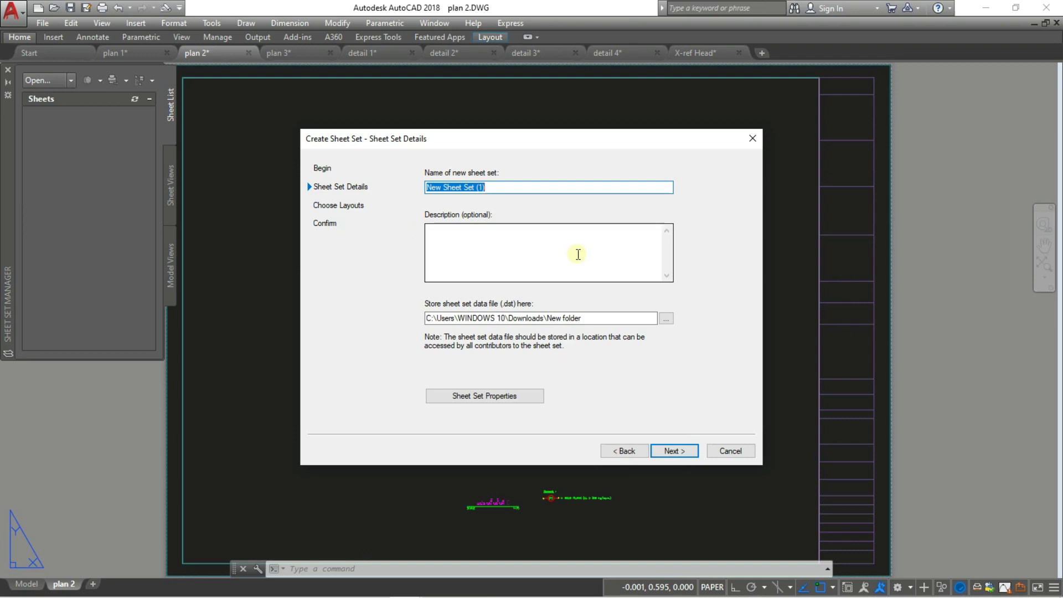
text(001)
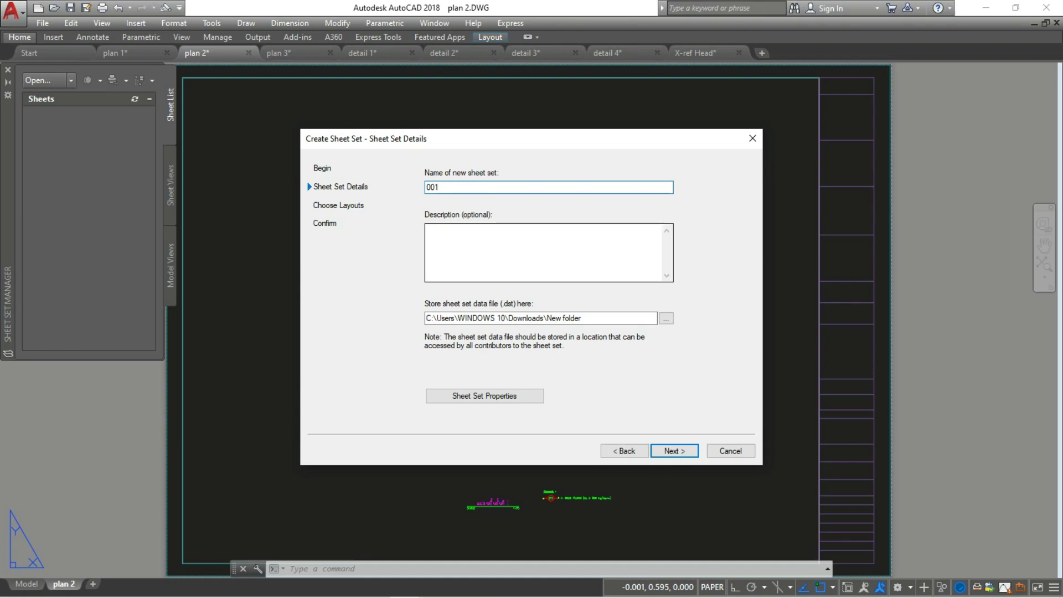
click(666, 318)
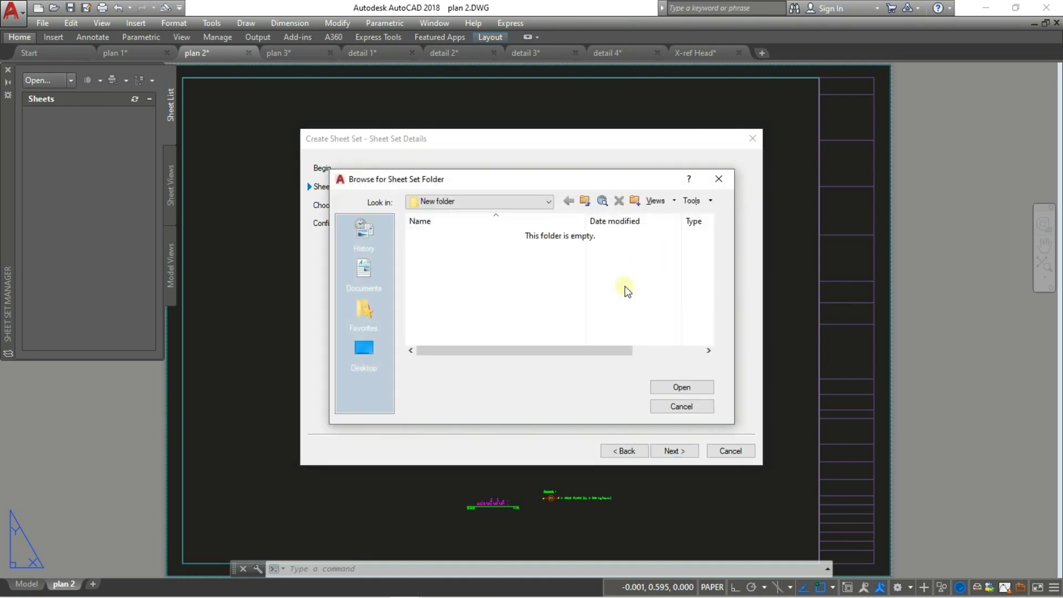
click(547, 201)
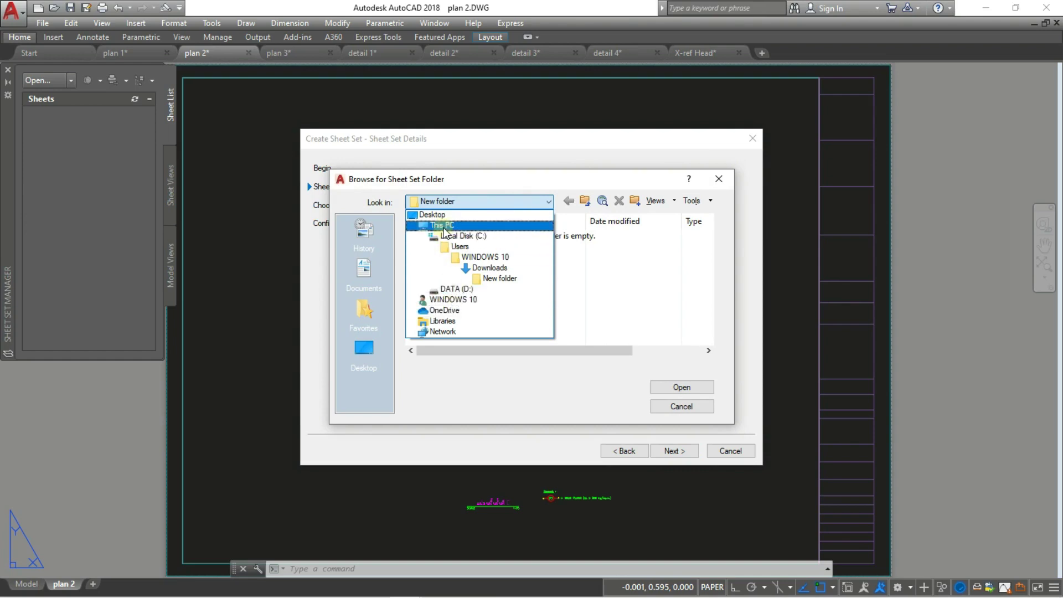
click(440, 225)
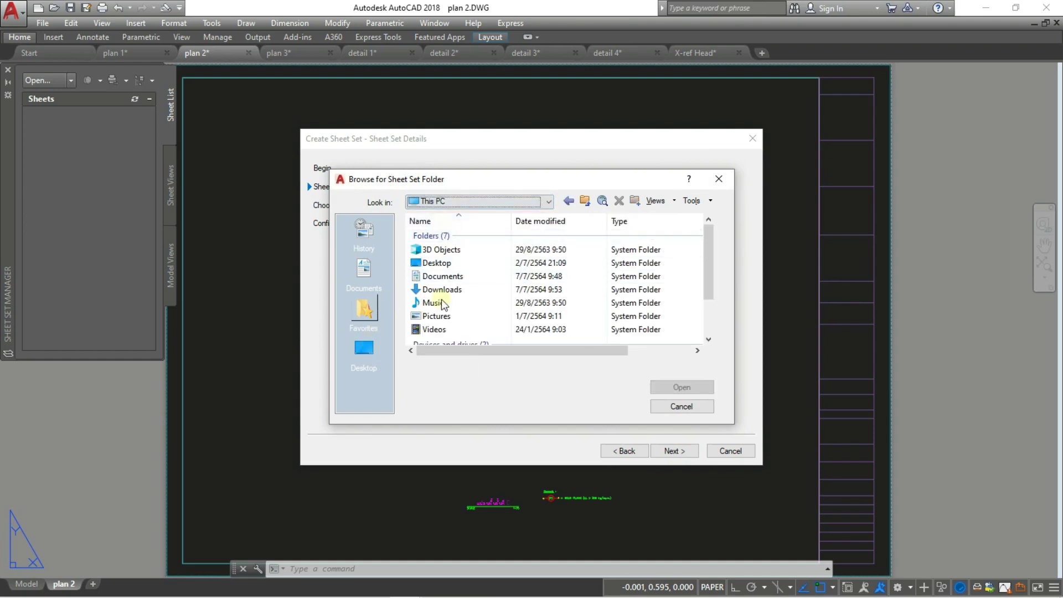
click(448, 292)
double_click(449, 293)
double_click(440, 262)
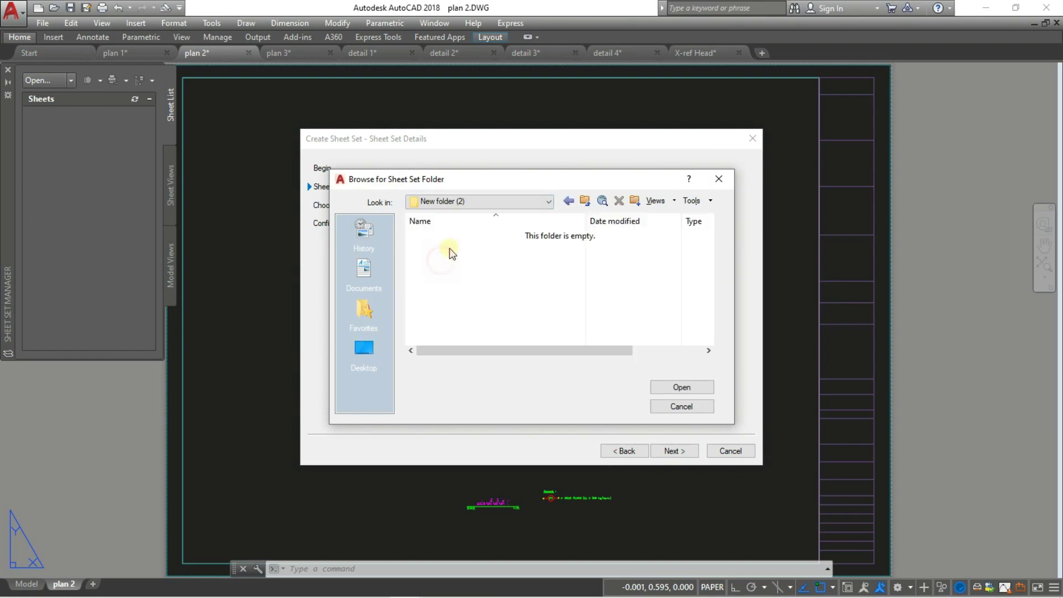
click(682, 386)
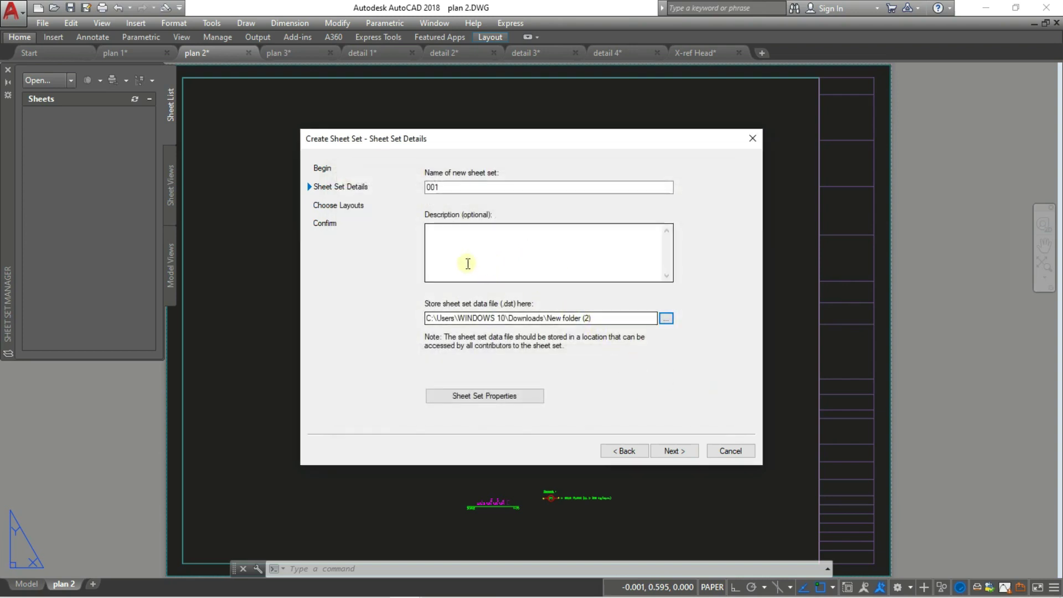
click(674, 452)
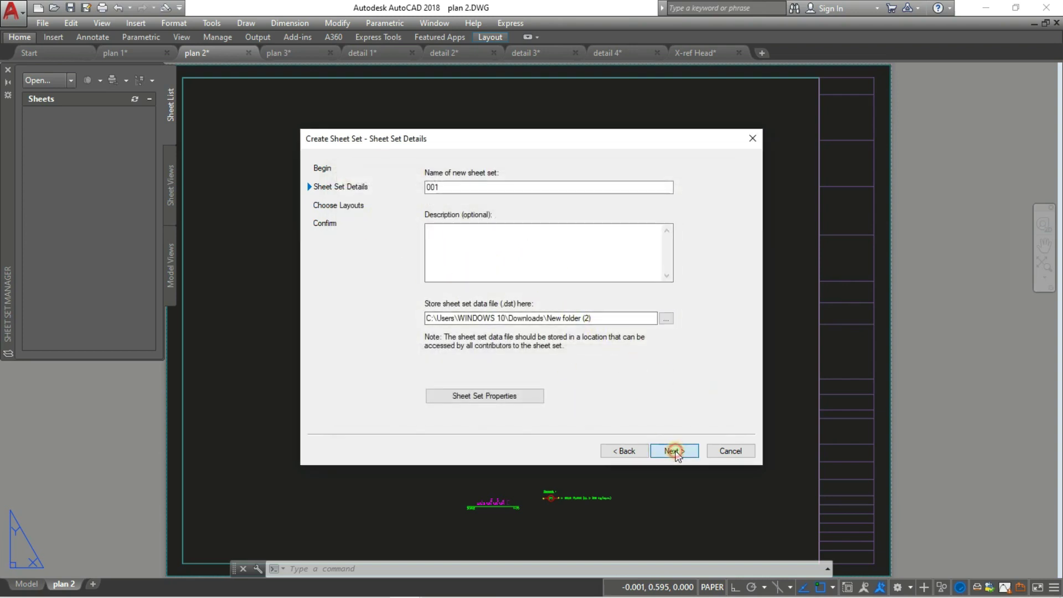
click(674, 451)
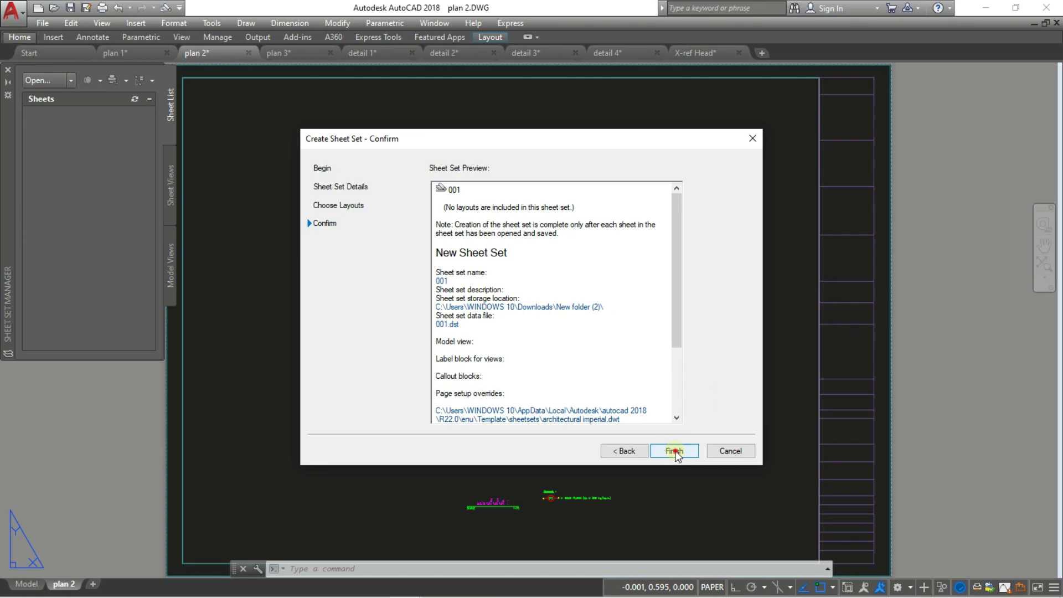
click(674, 451)
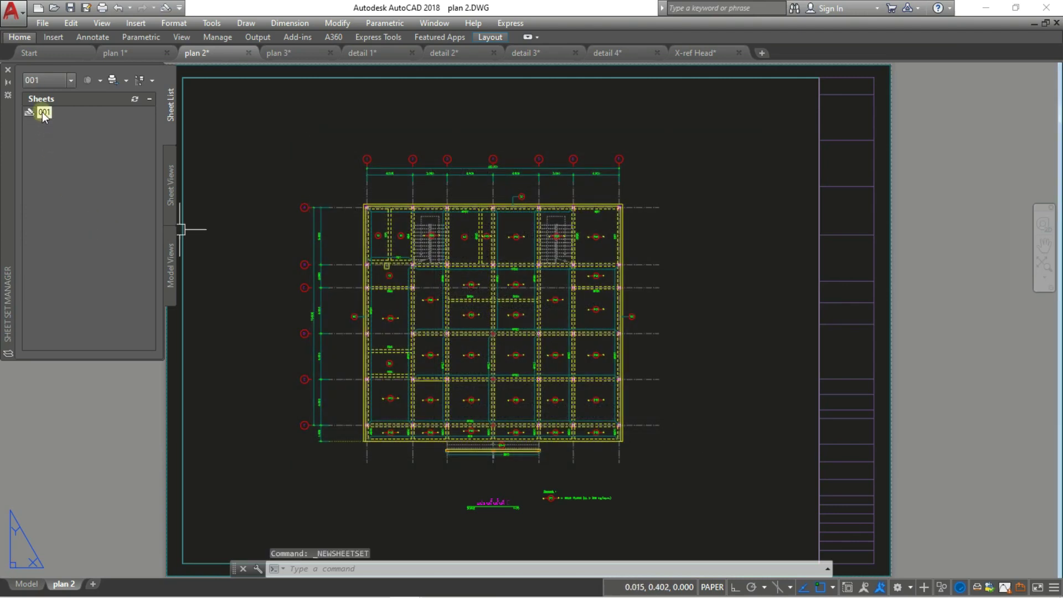
- Start importing layouts into sheet set 001, browsing to Downloads\New folder (2)
right_click(47, 119)
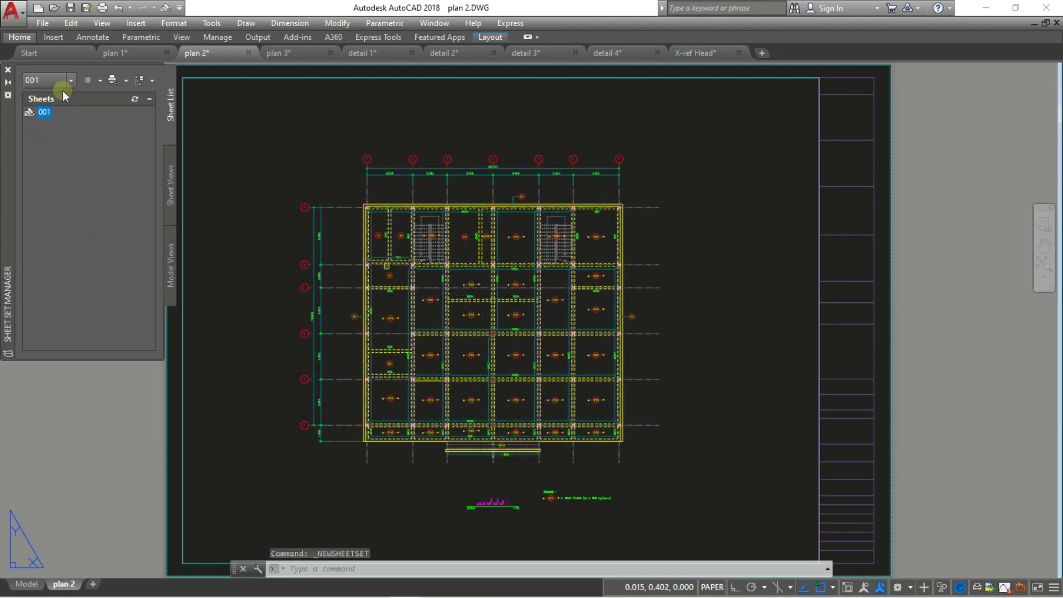
right_click(43, 113)
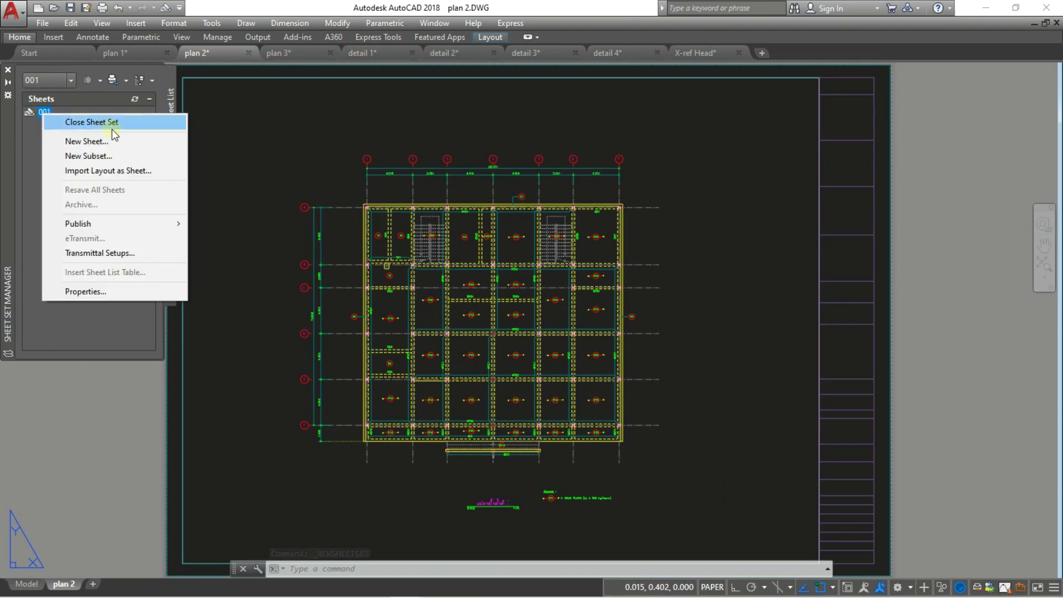
click(158, 171)
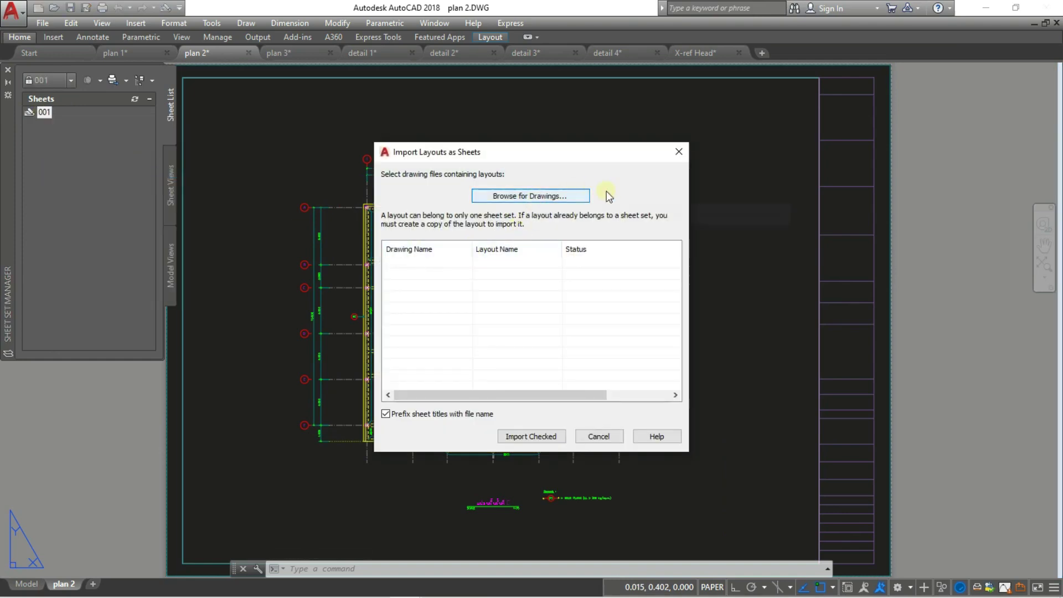
click(550, 195)
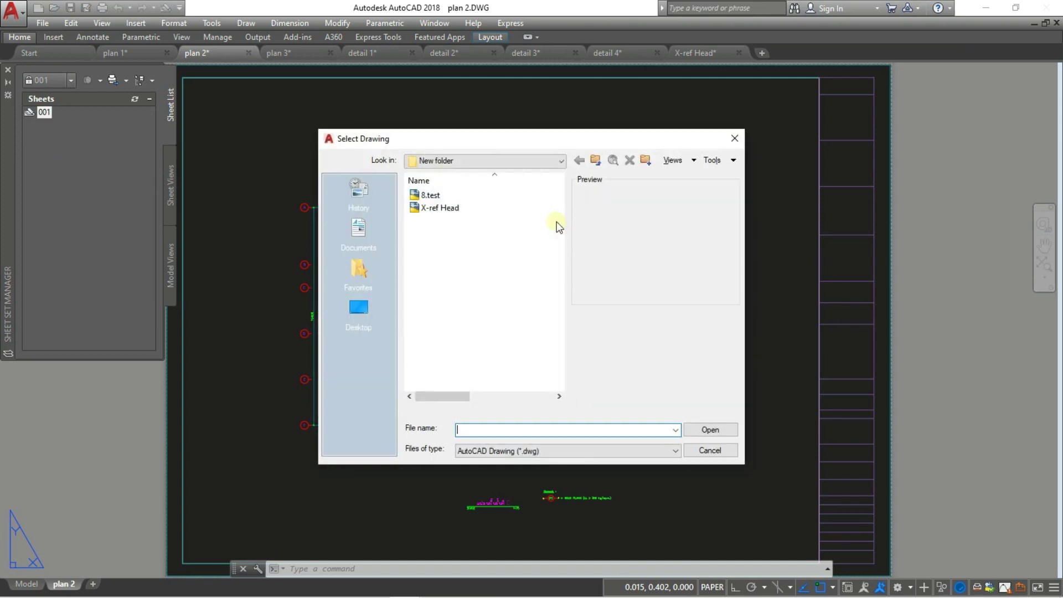
click(562, 162)
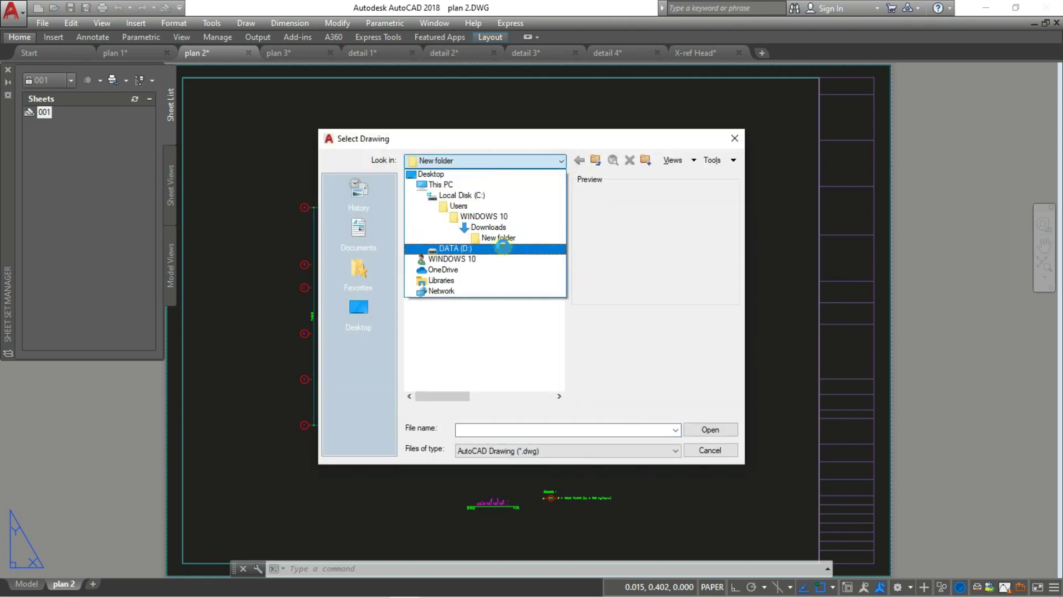
click(485, 237)
double_click(443, 222)
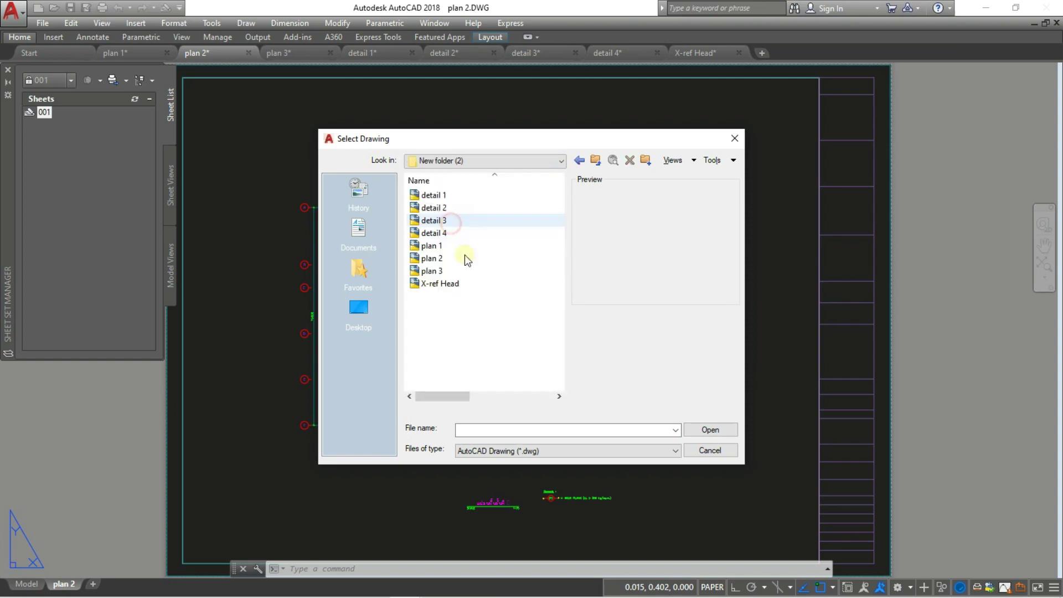
- Select and load the seven drawings detail 1 through plan 3, then cancel the import
click(435, 195)
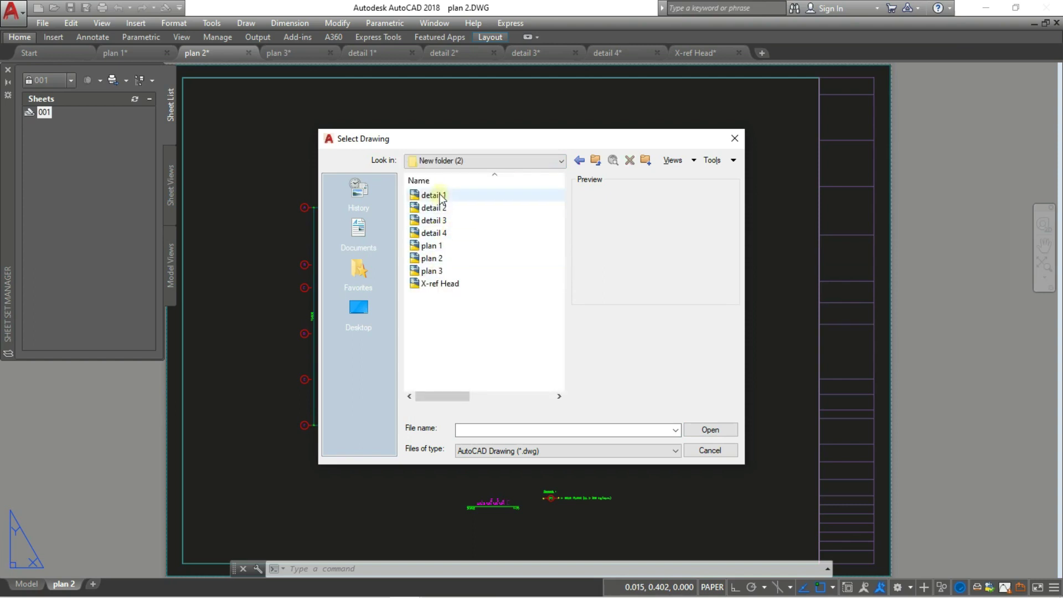
shift+click(440, 273)
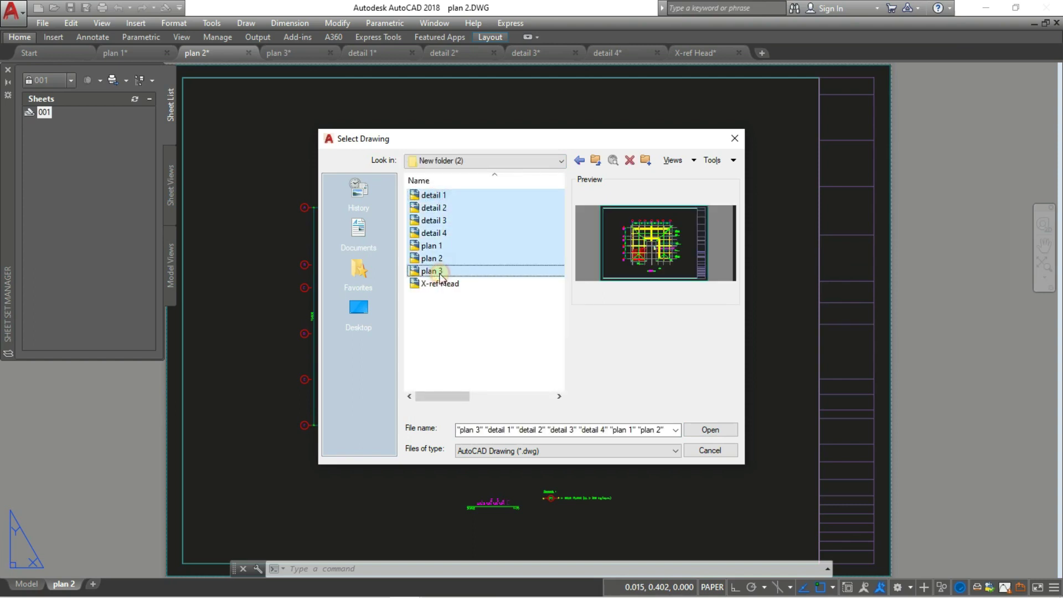
click(502, 298)
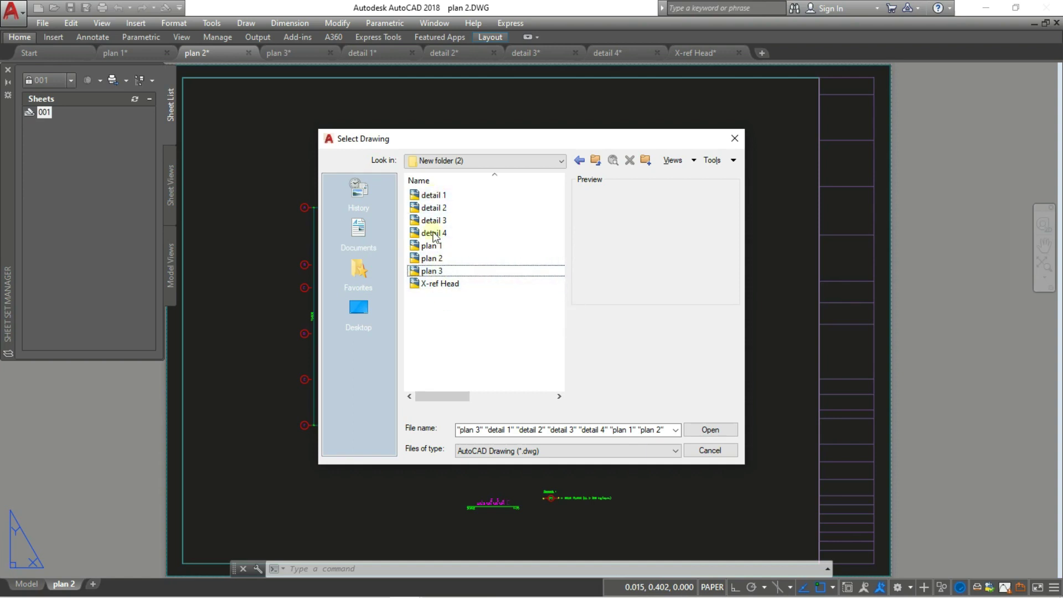
click(434, 196)
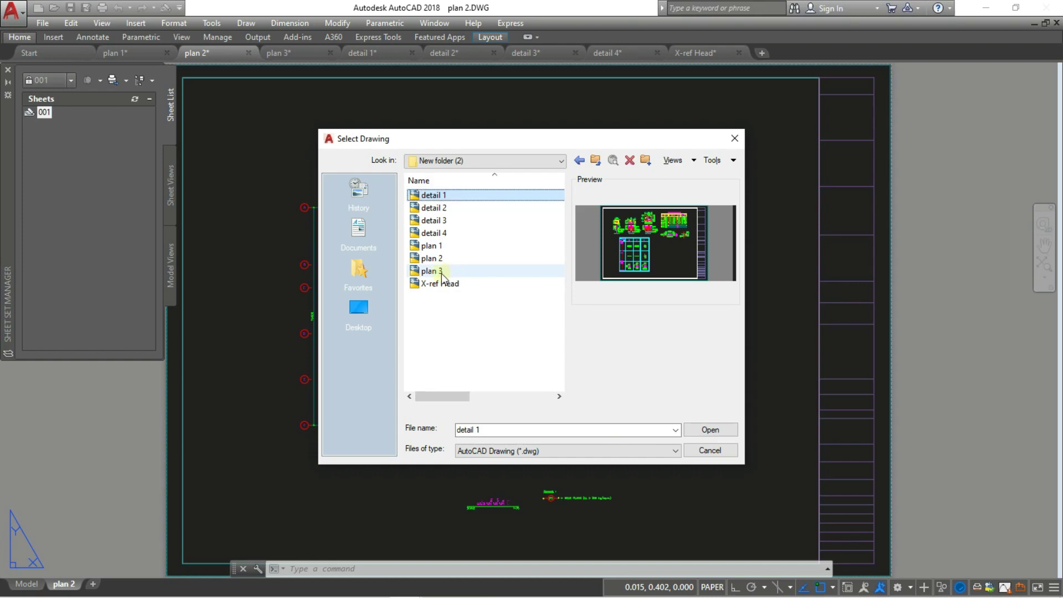
shift+click(437, 272)
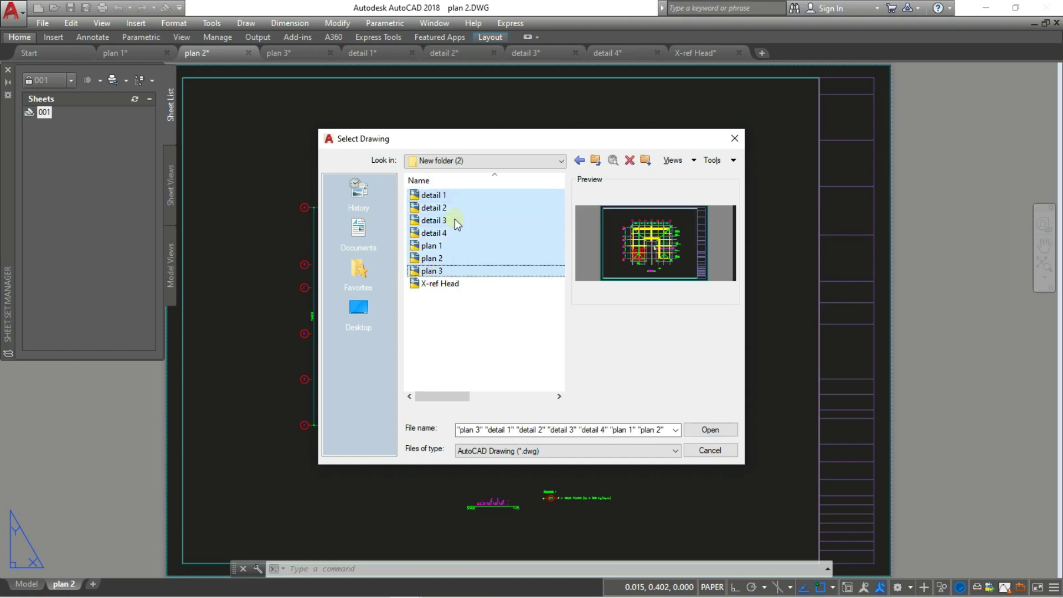
click(709, 427)
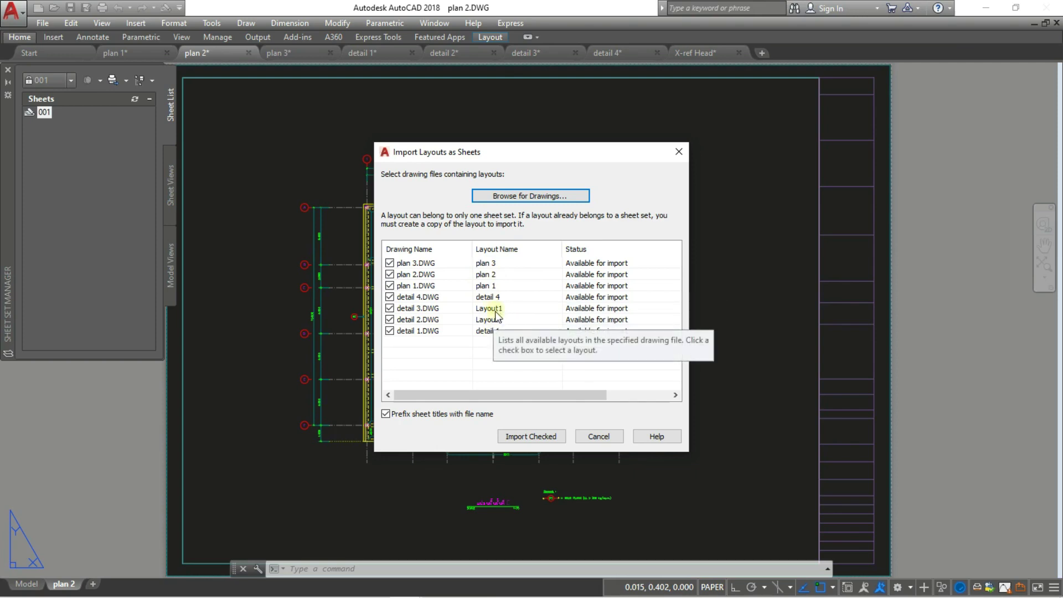
click(600, 436)
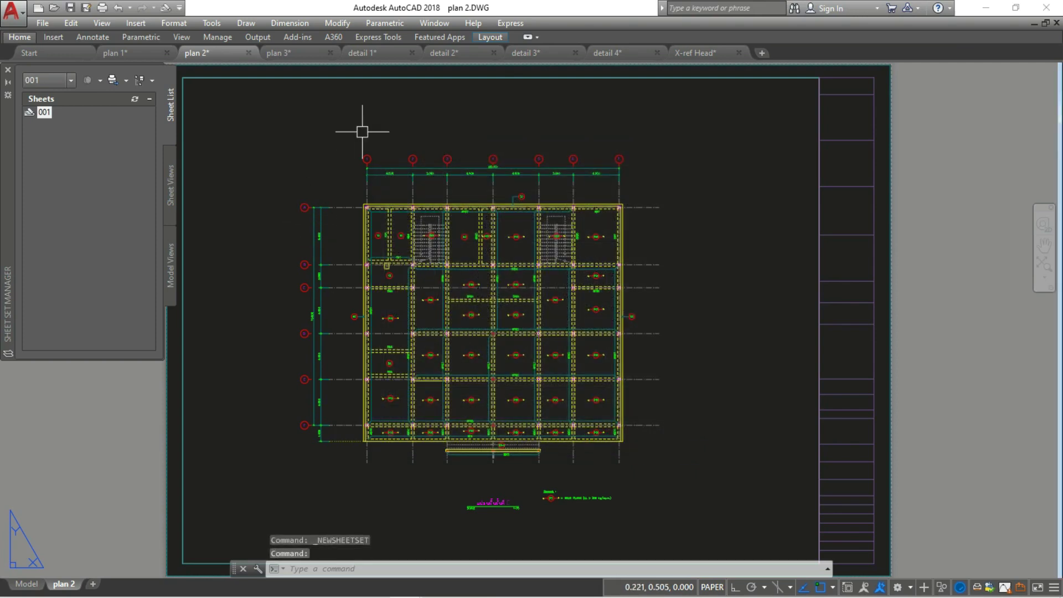
- Switch between the detail 2 and detail 3 drawings, then save detail 2
click(441, 53)
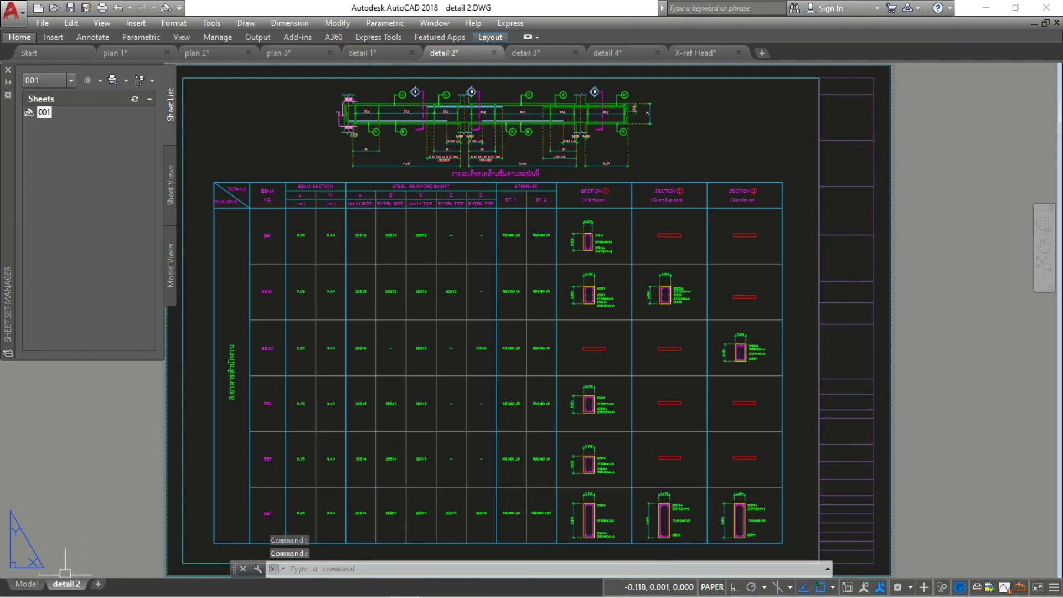
click(515, 53)
mouse_move(66, 584)
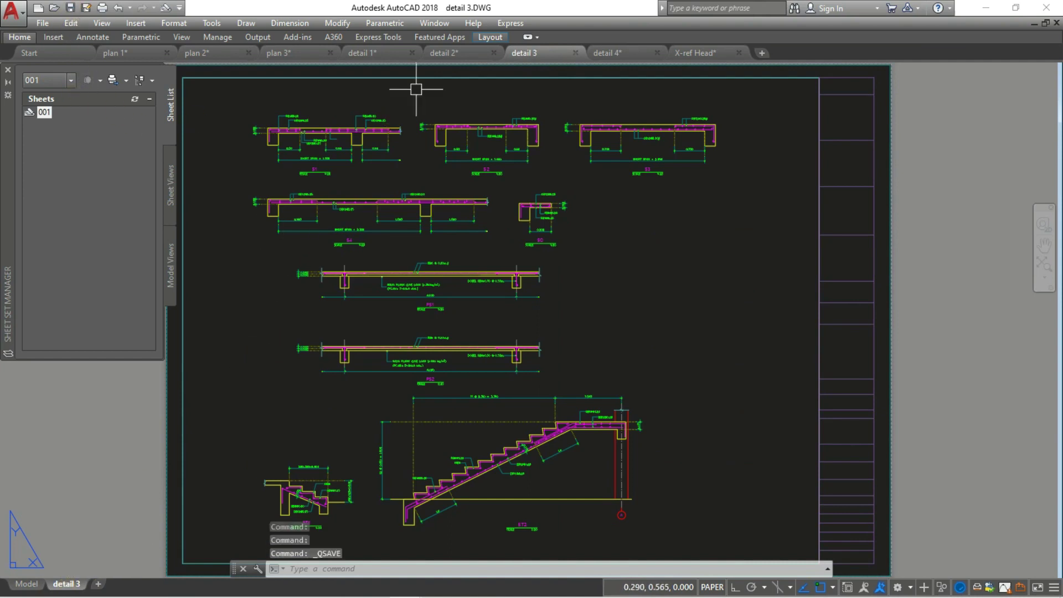
click(443, 53)
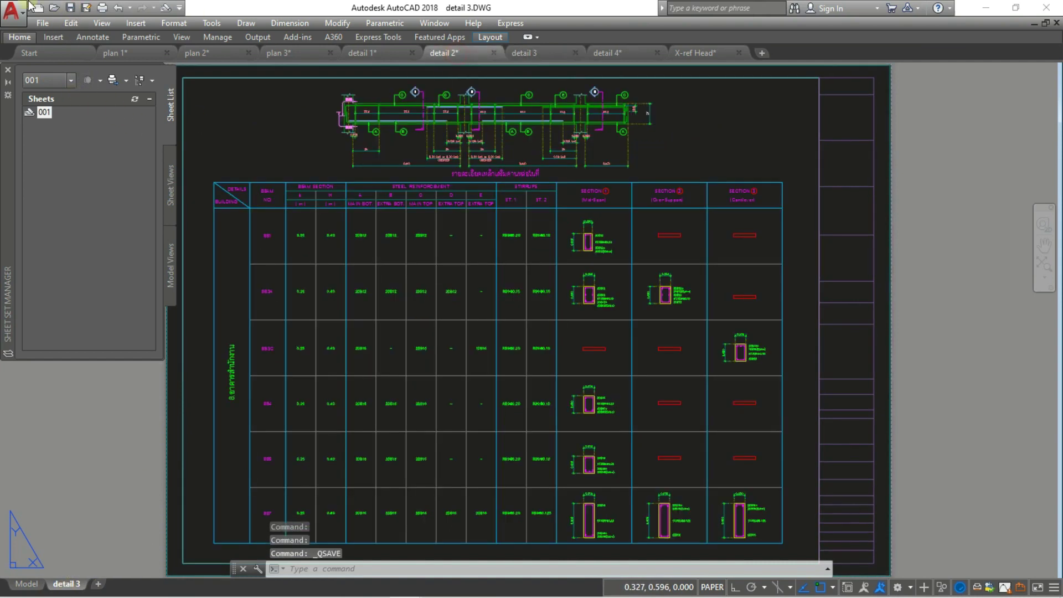
click(70, 8)
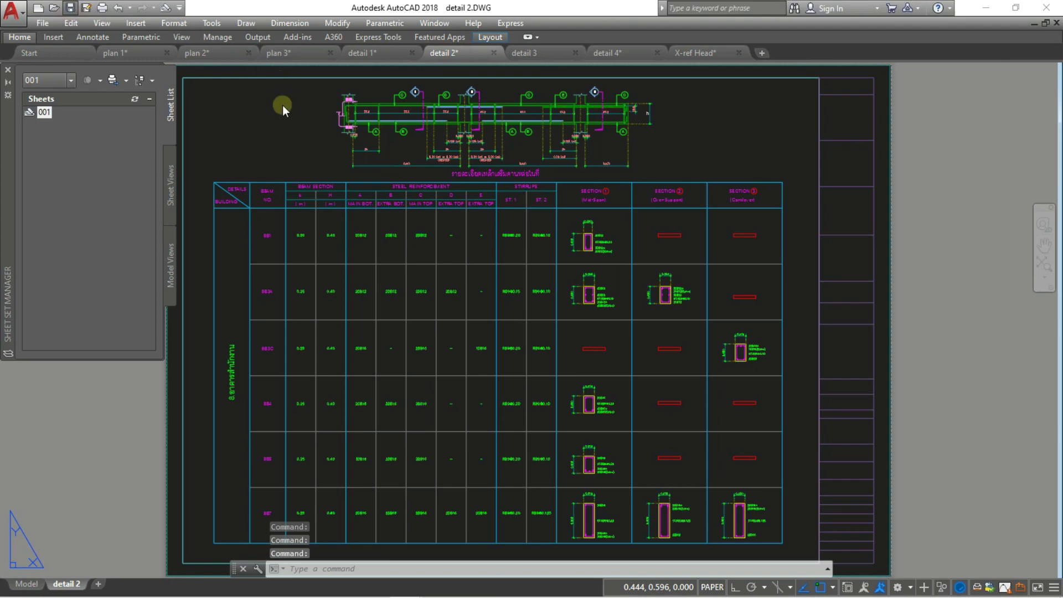
- Import the layouts of detail 1–4 and plan 1–3 as sheets into 001
right_click(31, 111)
click(108, 171)
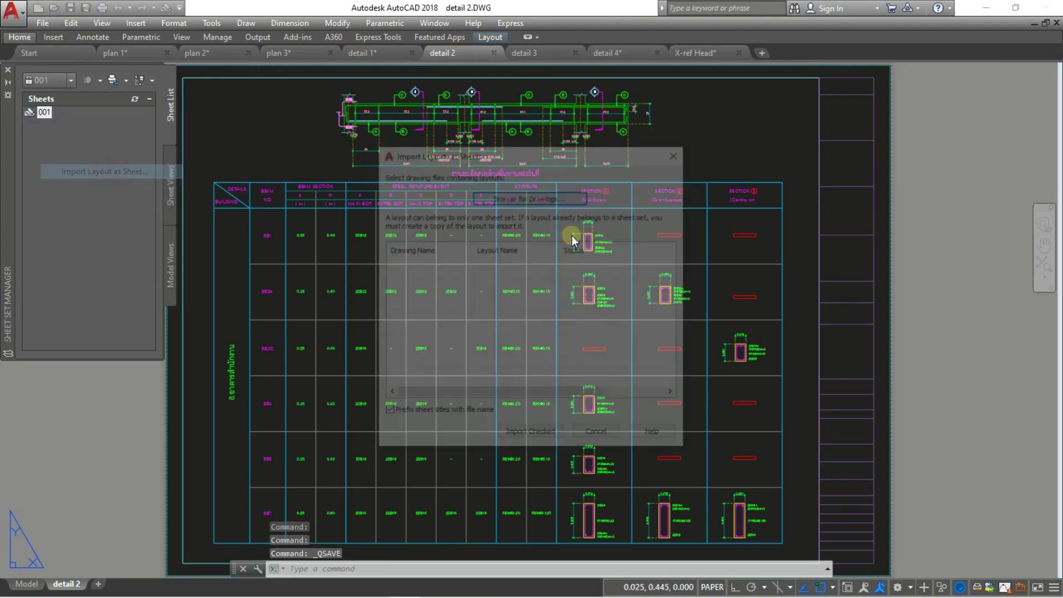
click(531, 199)
click(444, 196)
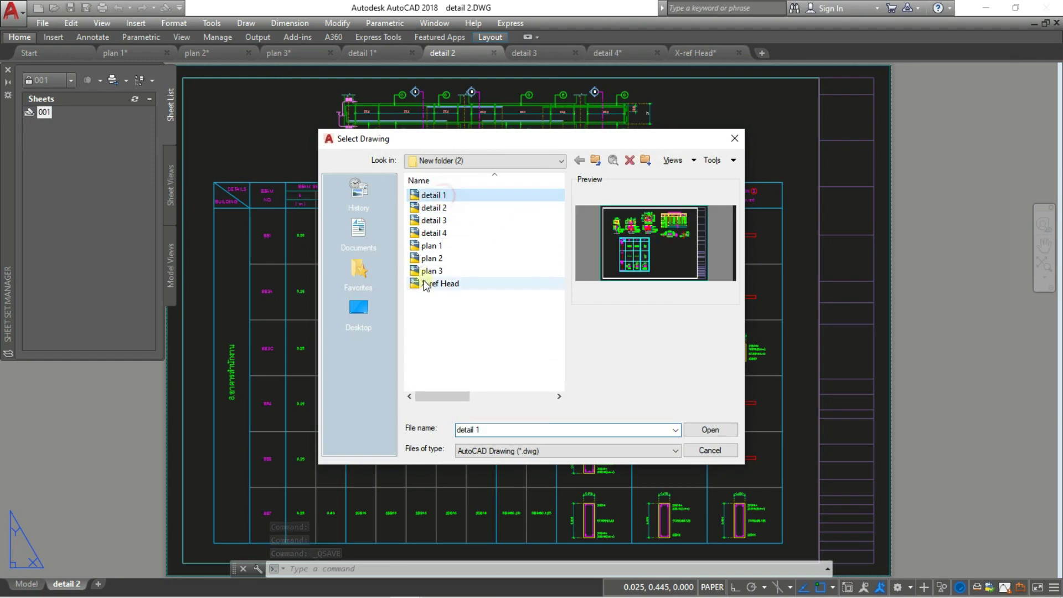
shift+click(432, 271)
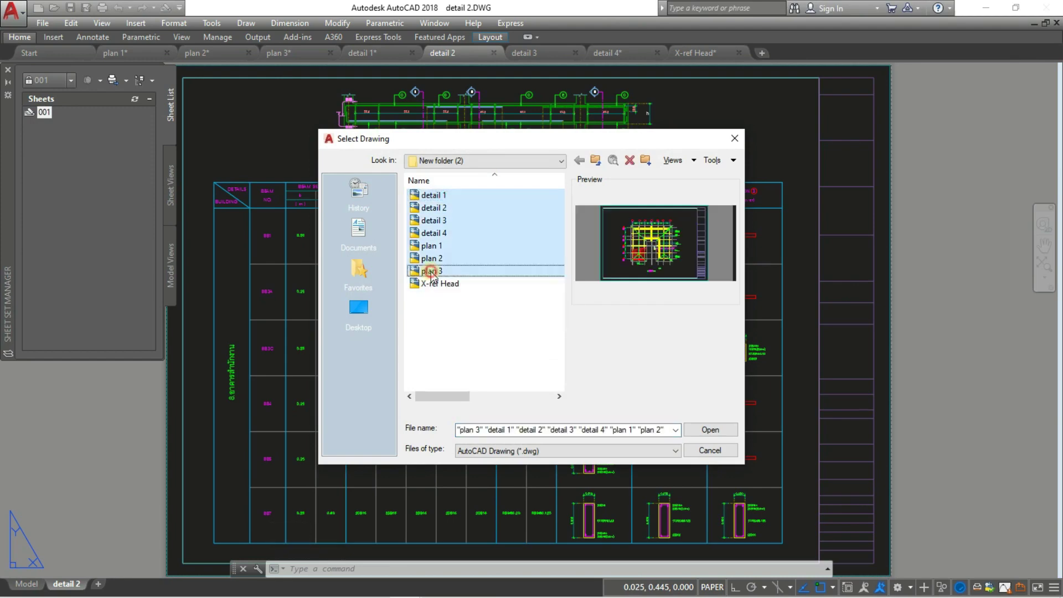
click(710, 429)
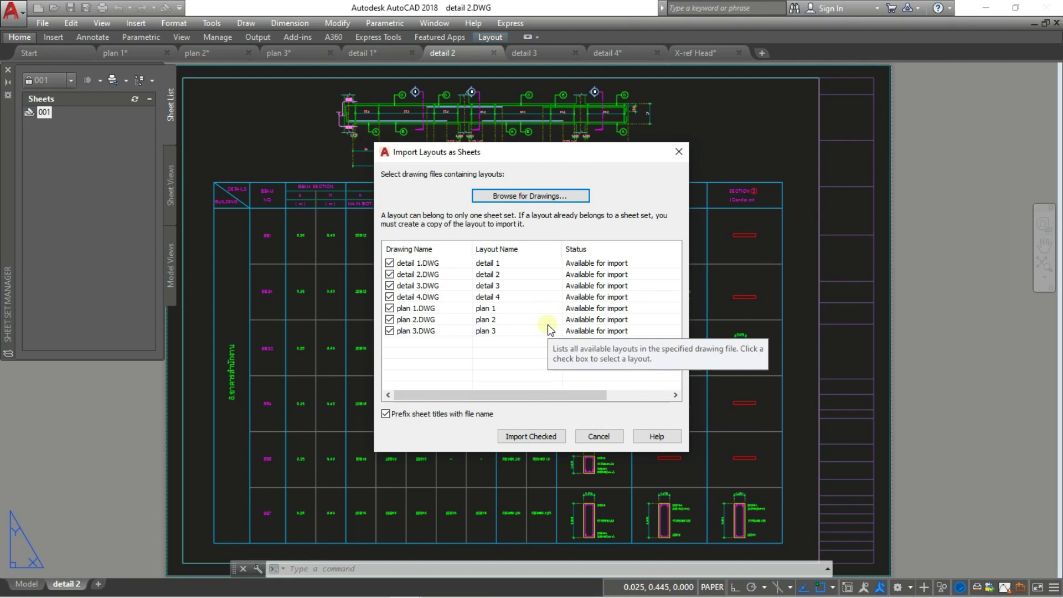
click(503, 312)
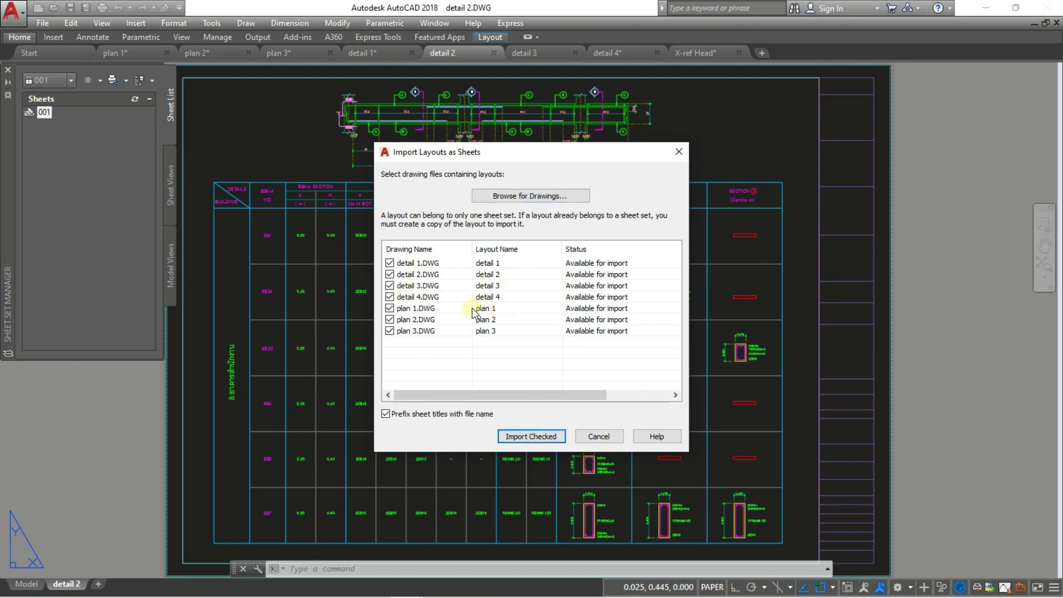
click(510, 308)
click(536, 437)
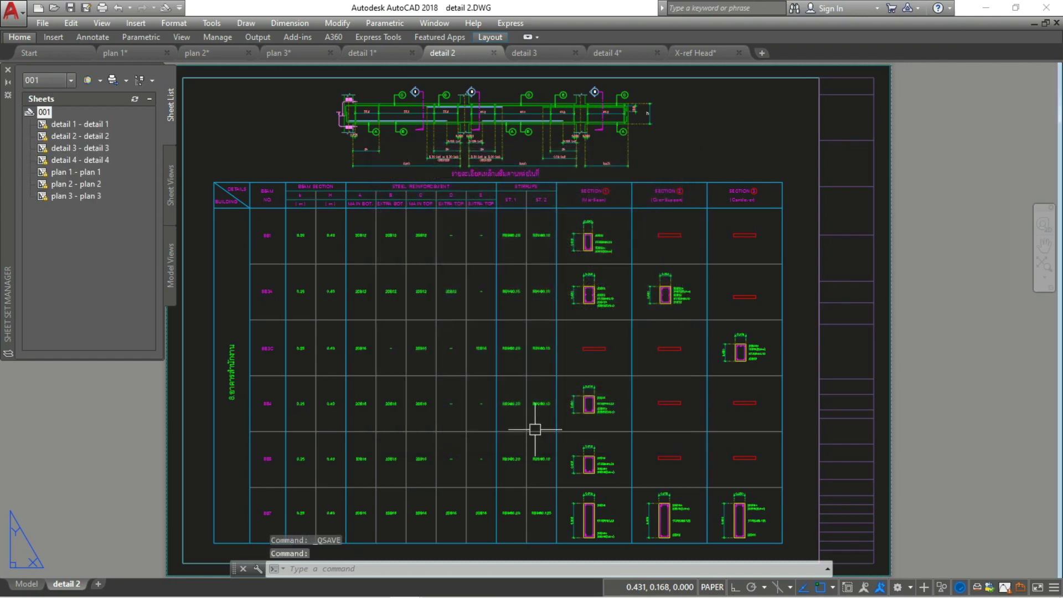
- Open the plan 2, plan 3 and detail 1–3 sheet drawings from the Sheet List
click(88, 176)
click(91, 177)
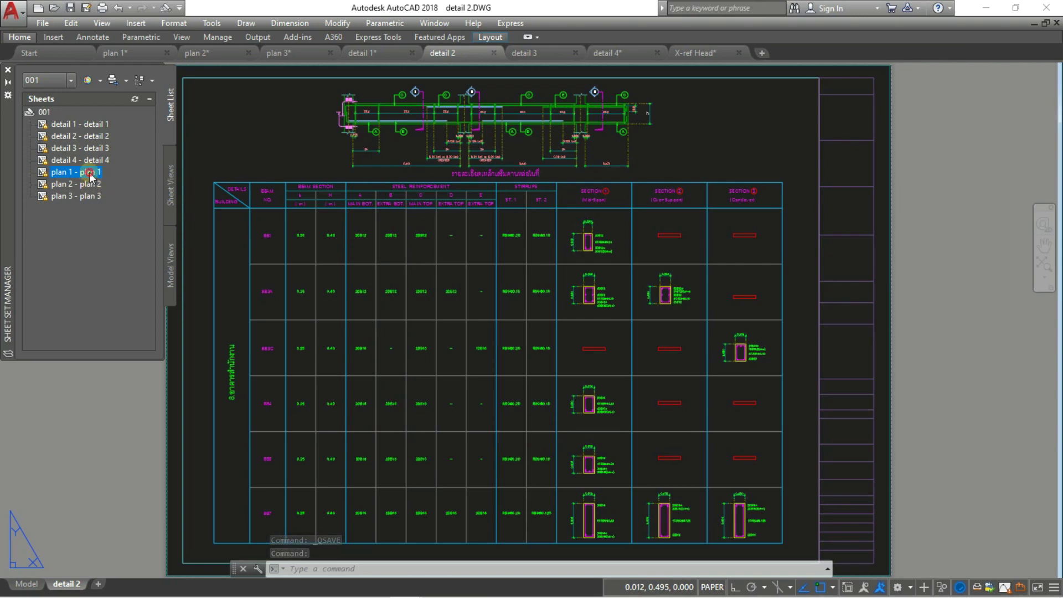
double_click(93, 184)
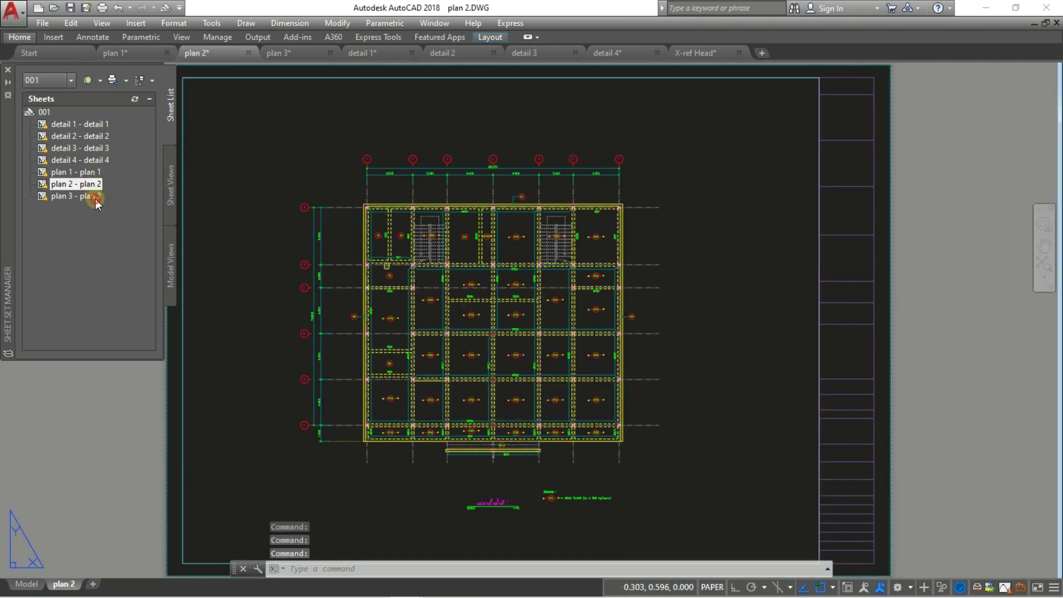
double_click(97, 198)
double_click(91, 126)
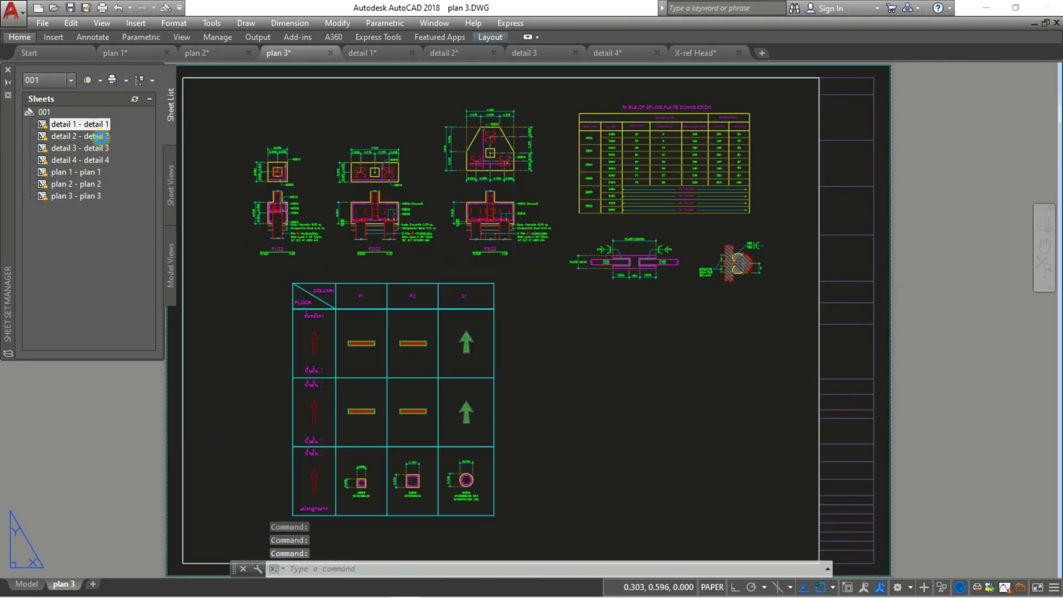
double_click(101, 137)
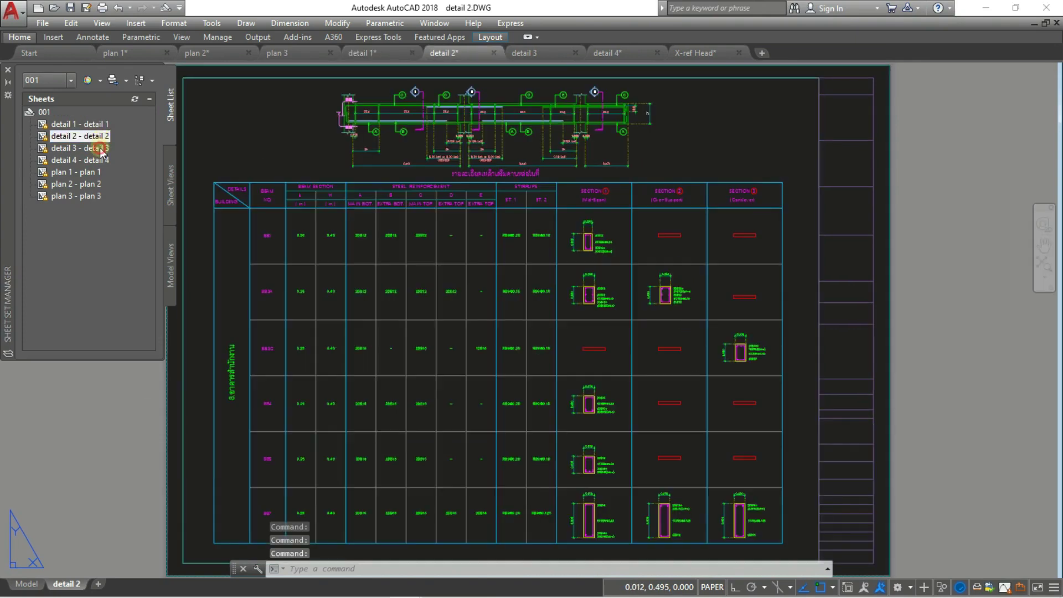
double_click(100, 148)
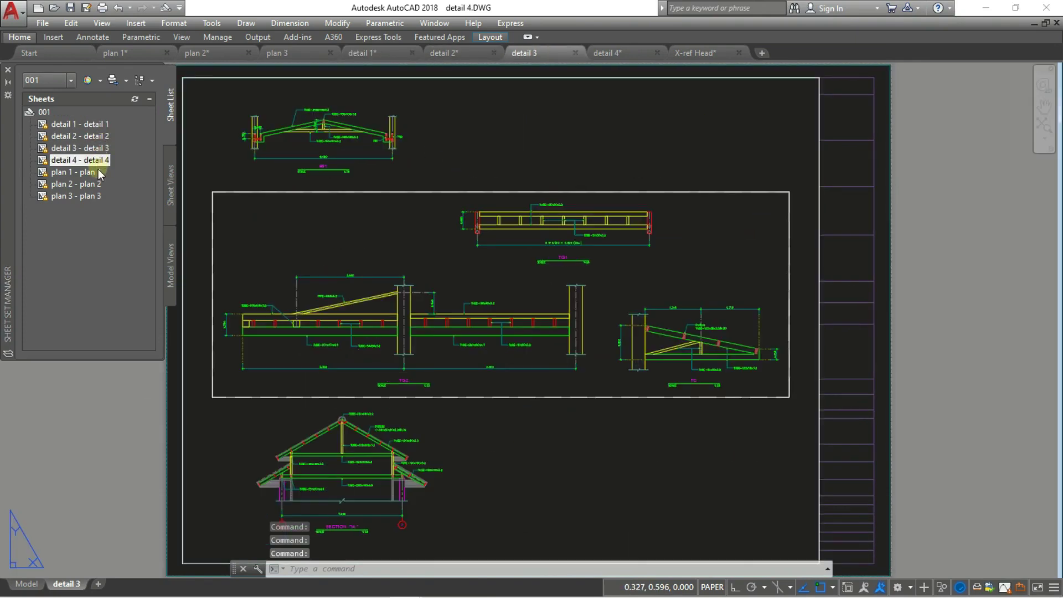
- Move the plan 1–3 sheets above detail 1 in the sheet list
shift+click(98, 195)
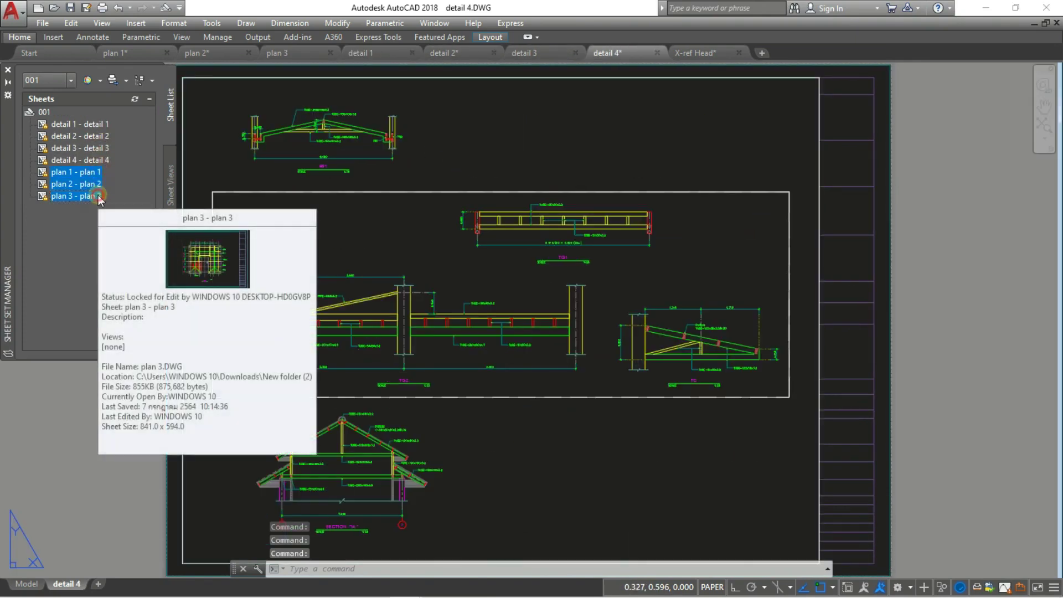
drag(89, 178, 54, 118)
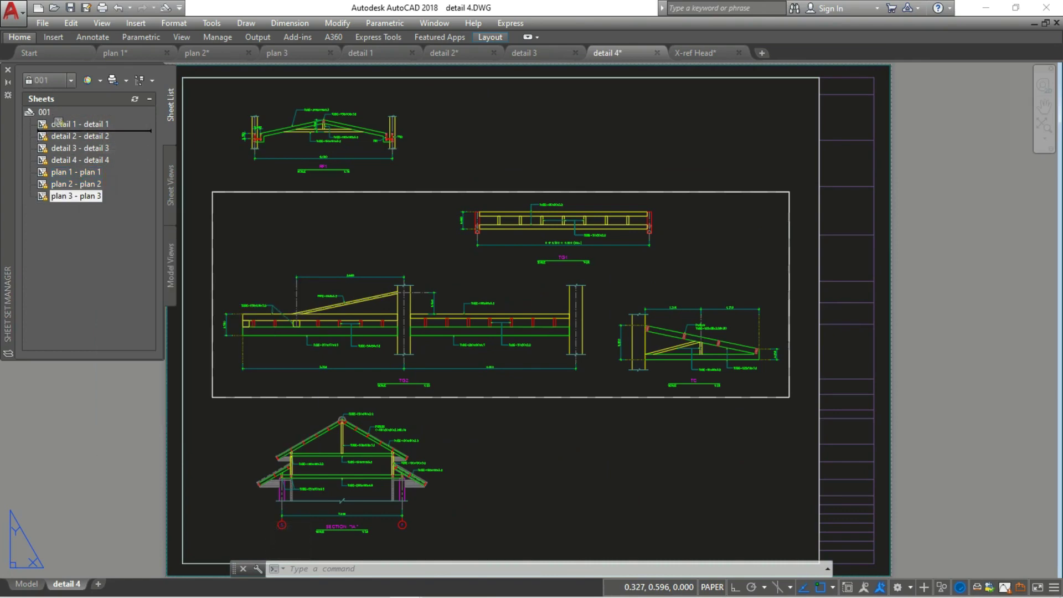
mouse_move(53, 116)
mouse_down()
mouse_move(105, 124)
mouse_move(98, 162)
mouse_up()
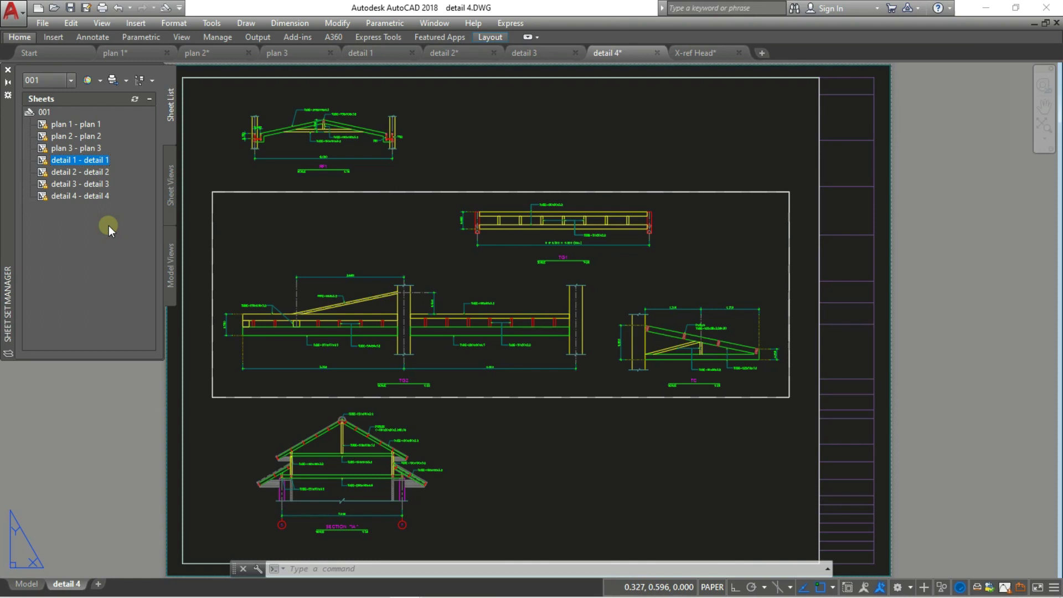
click(43, 113)
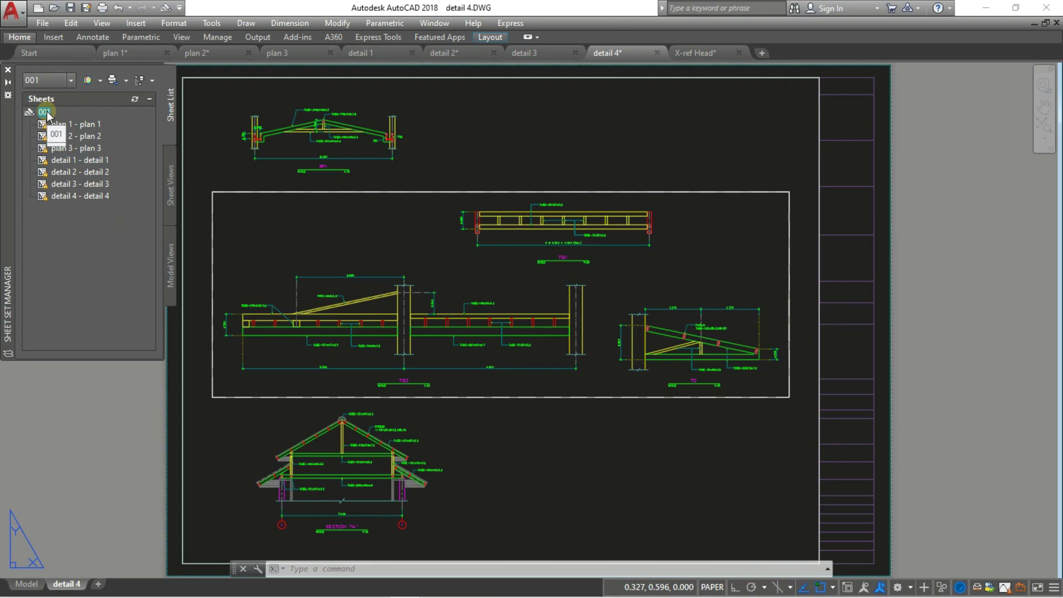
- Set sheet set 001's PDF output to 001.pdf in Downloads\New folder (2)
right_click(47, 116)
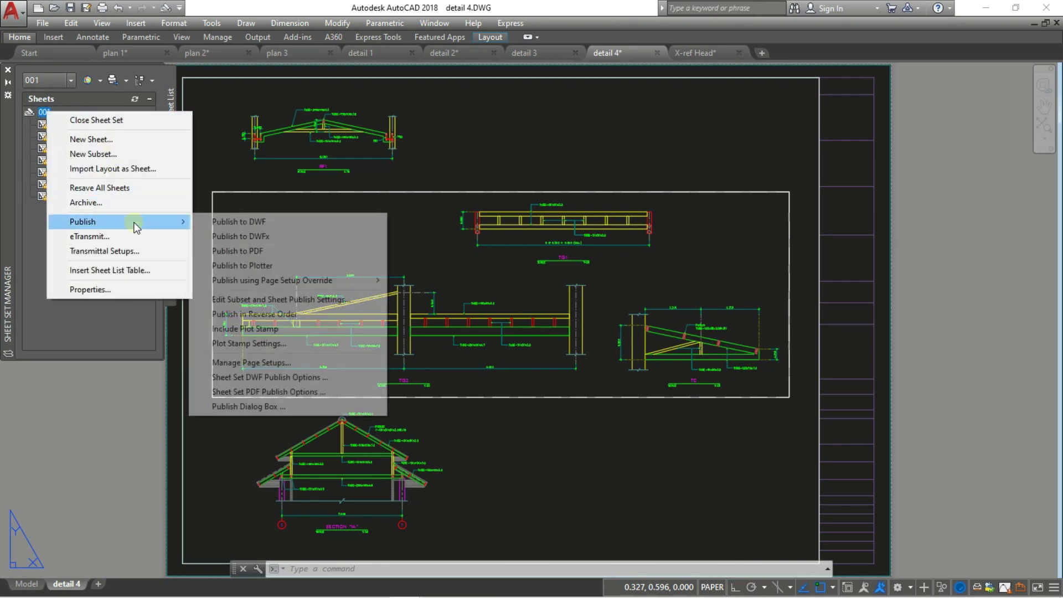
mouse_move(116, 221)
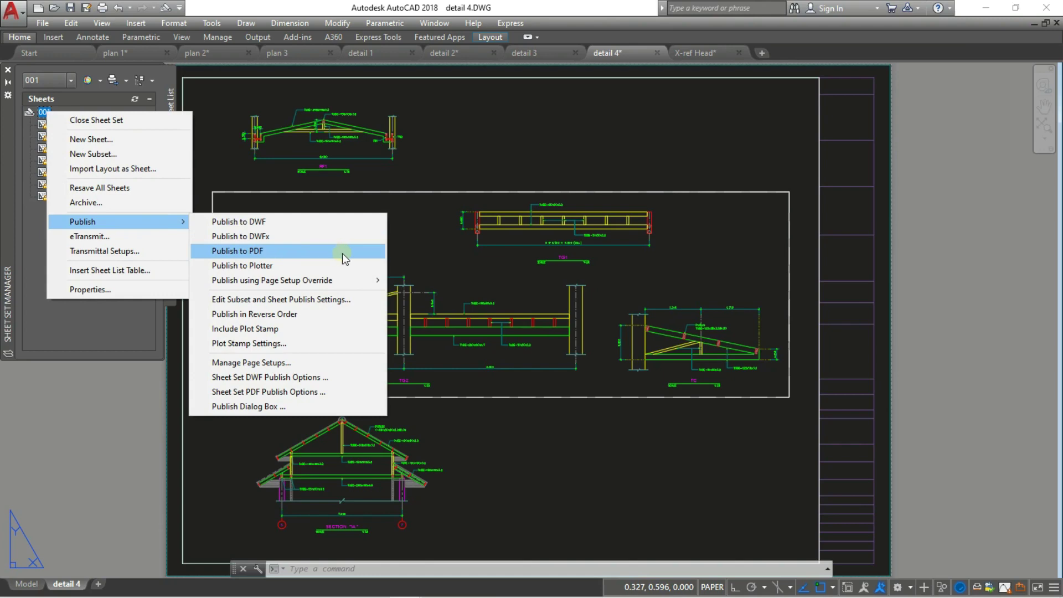
click(331, 254)
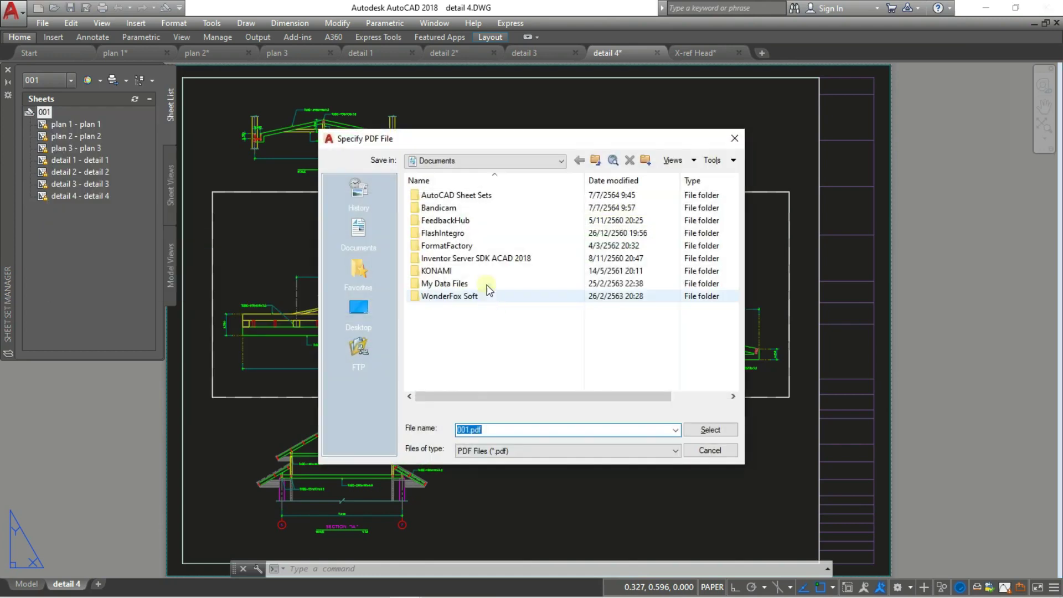
click(368, 314)
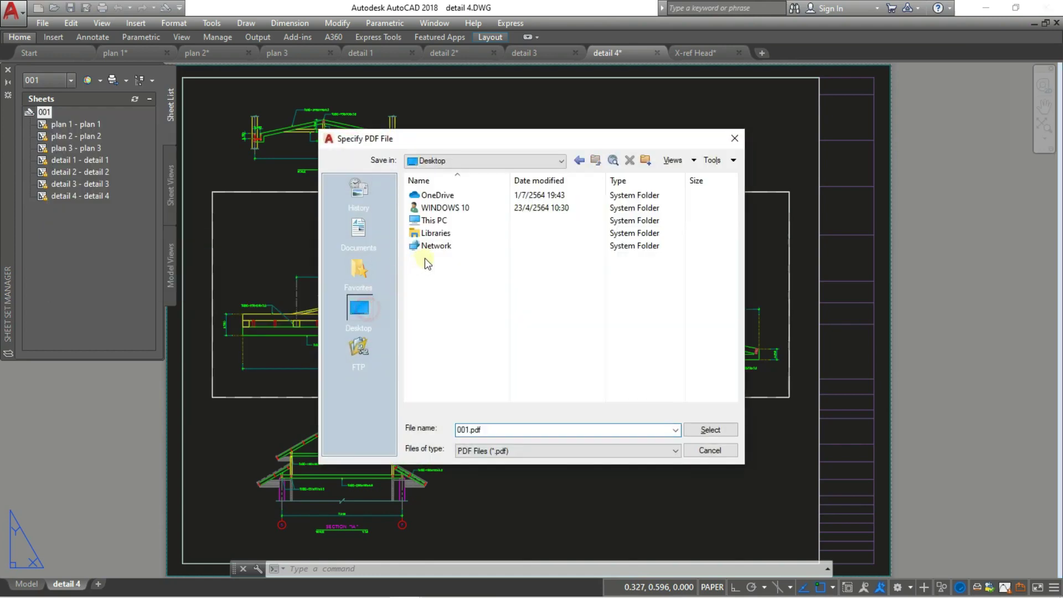
double_click(441, 221)
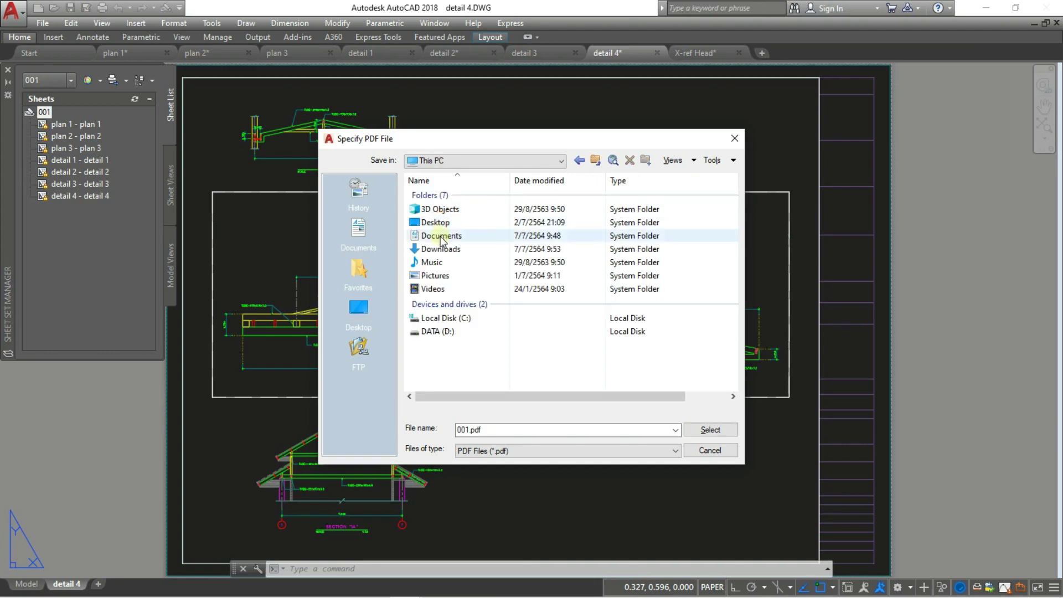
double_click(440, 237)
double_click(440, 220)
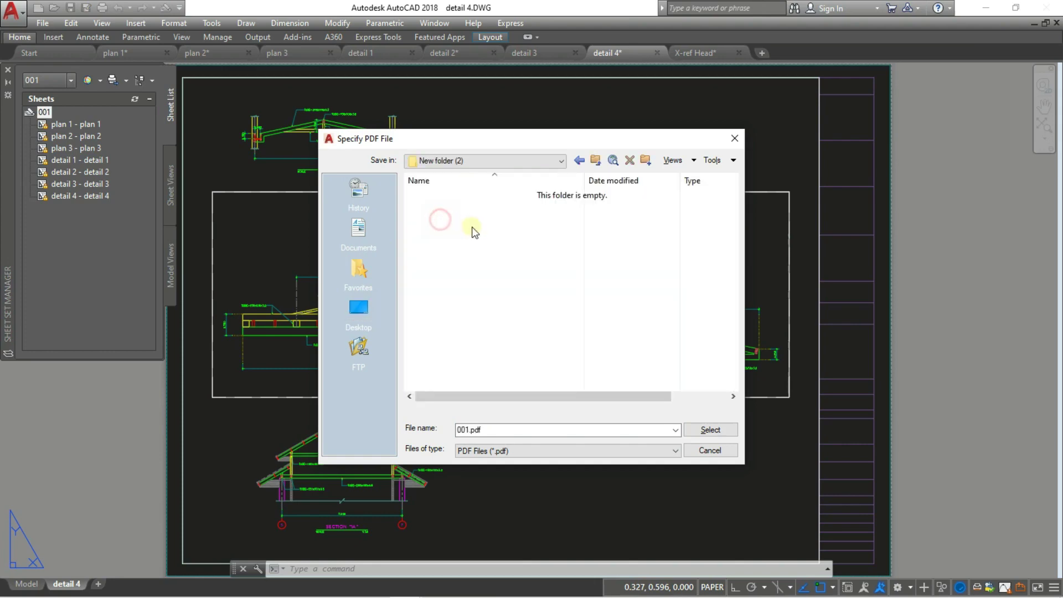
double_click(532, 430)
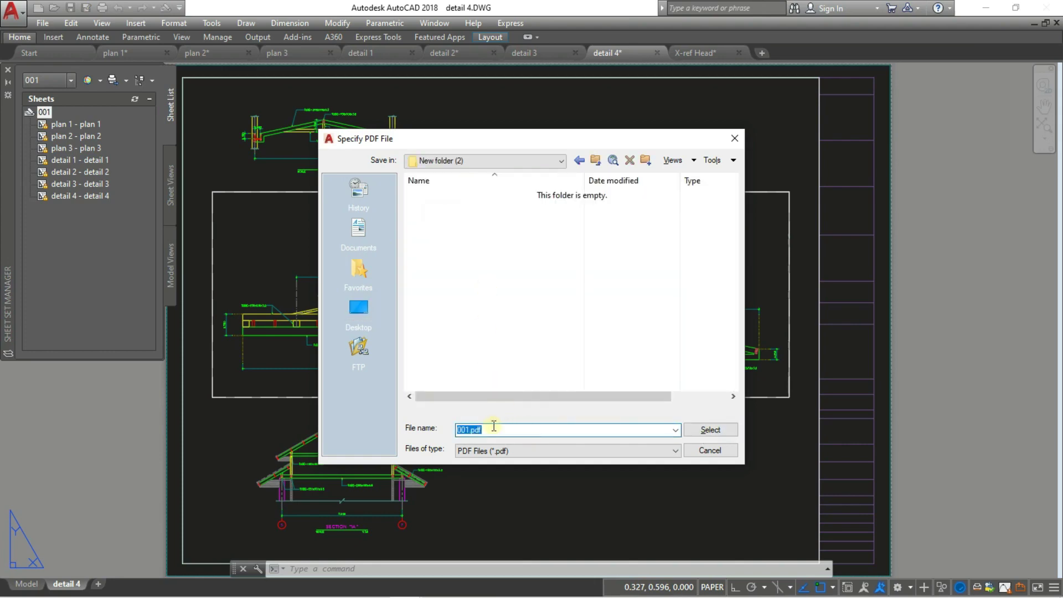
click(724, 435)
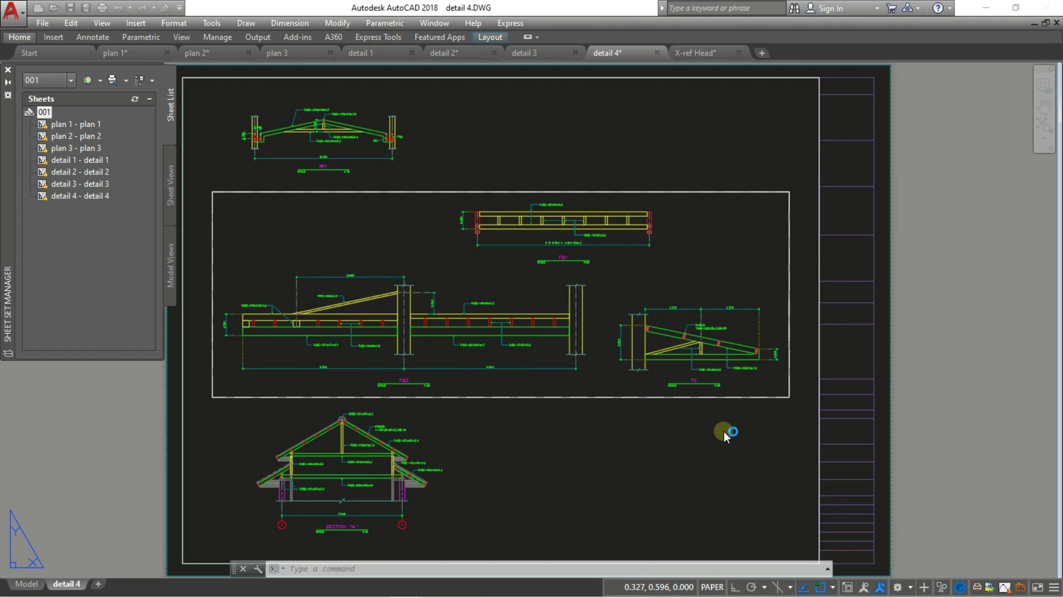
- Dismiss the background publishing notice and check the detail 1 and plan 3 drawings
click(615, 323)
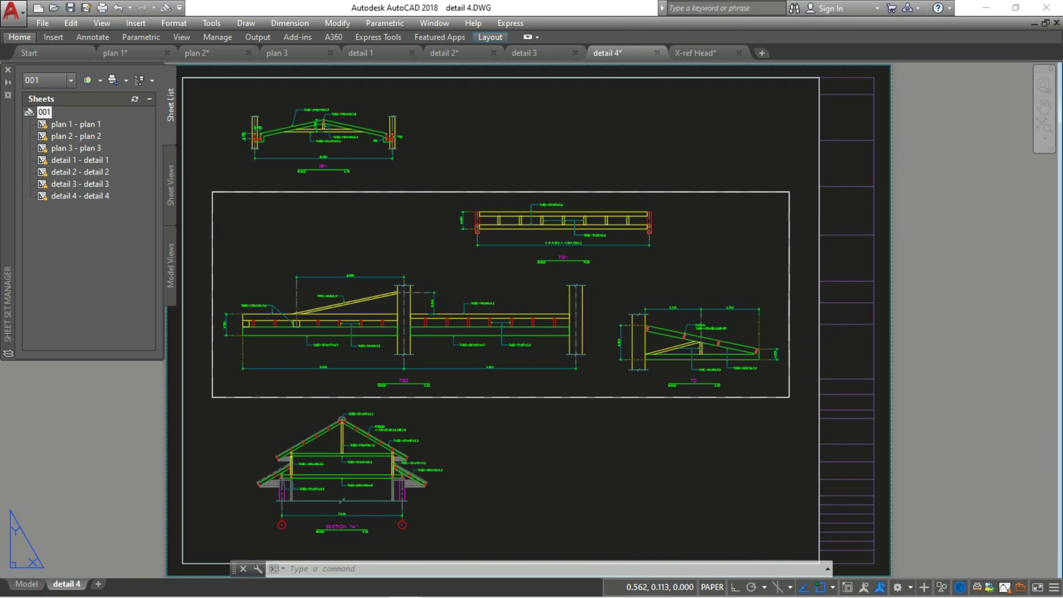
click(650, 480)
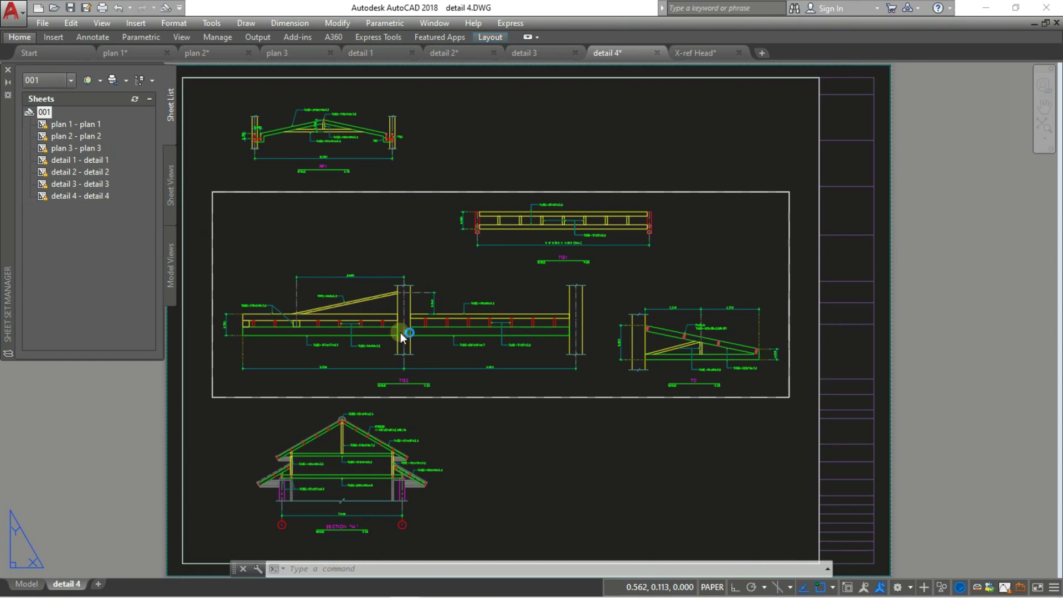
scroll(400, 332, down, 6)
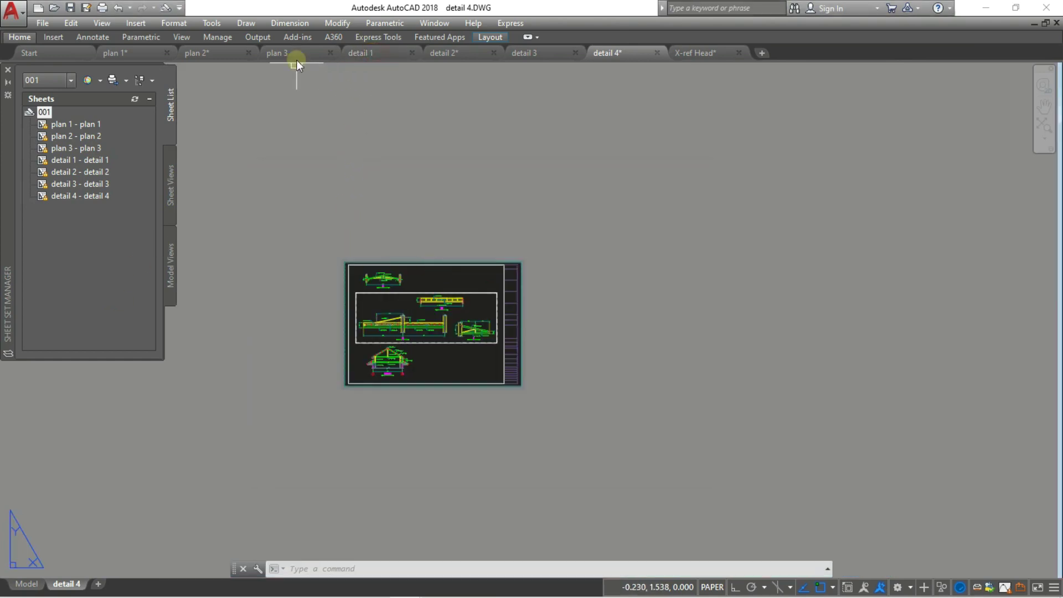
click(348, 53)
mouse_move(278, 52)
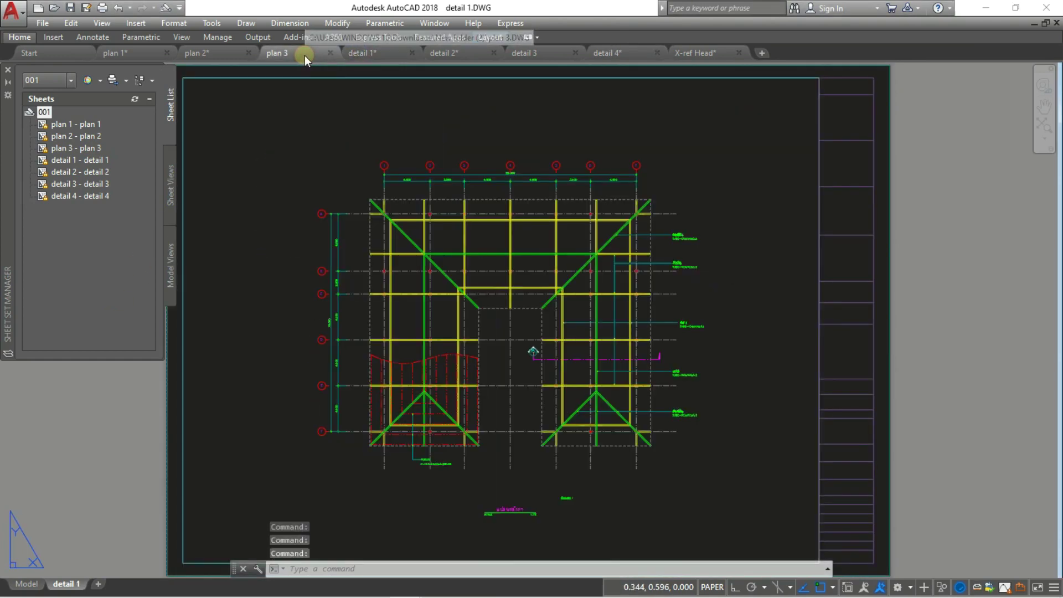
click(305, 55)
mouse_move(445, 52)
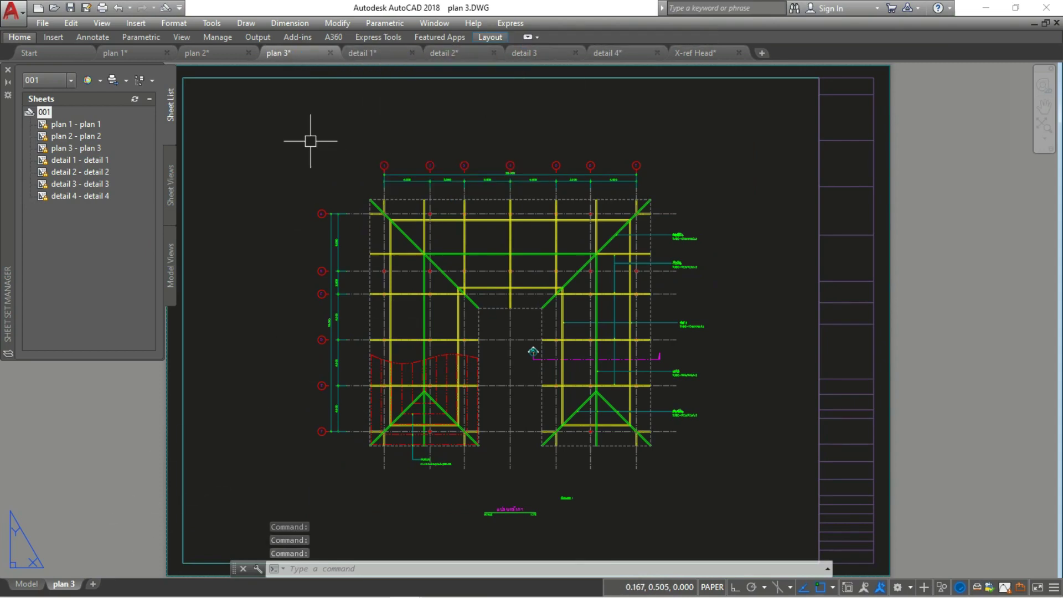
middle_drag(568, 266, 532, 258)
- Look over the plan 1 and plan 2 sheets, ending on the plan 3 drawing
click(133, 52)
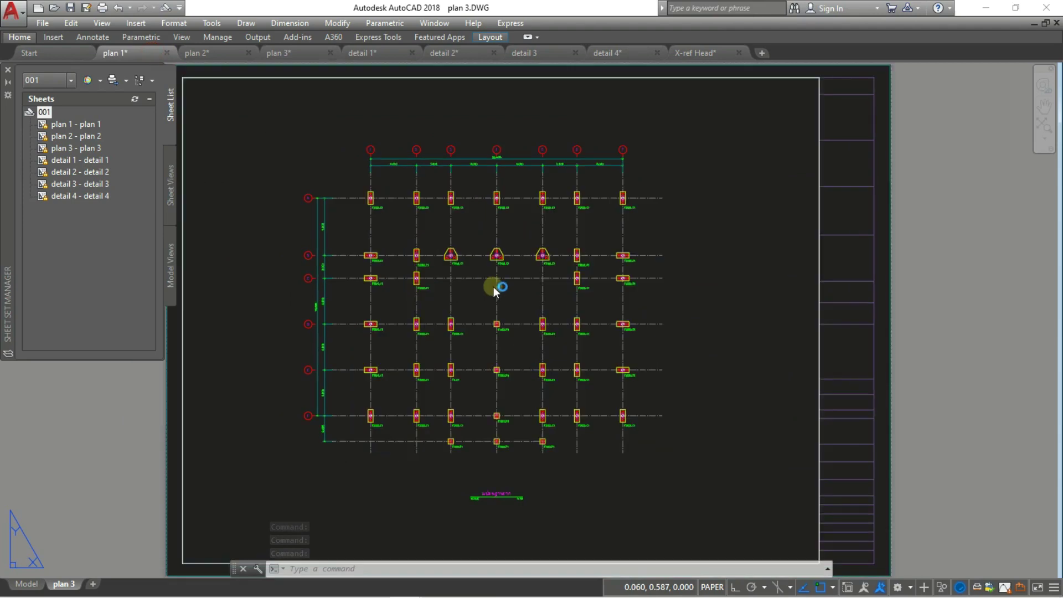
scroll(519, 275, up, 4)
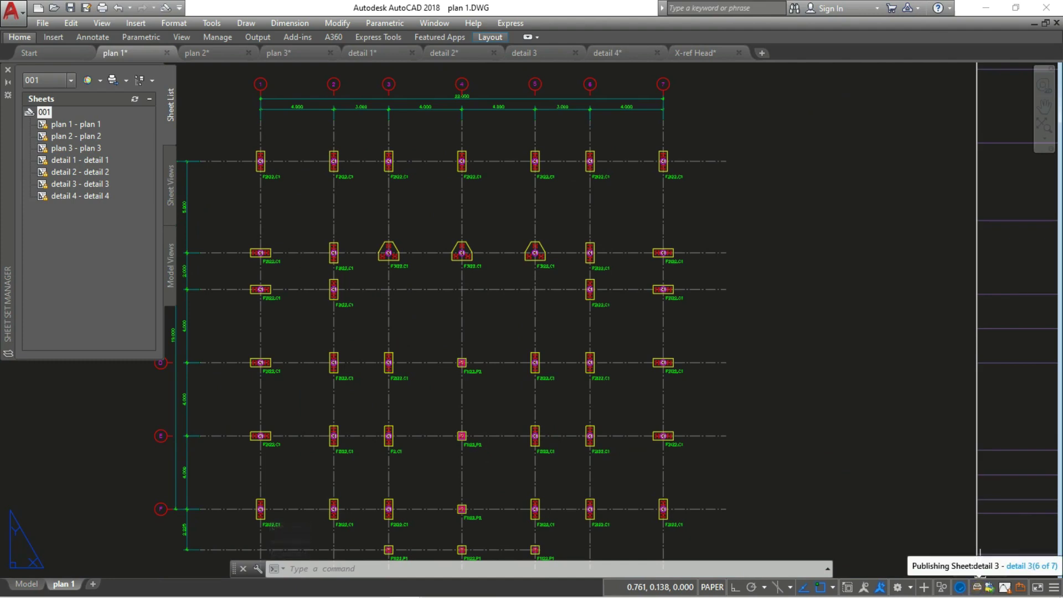
scroll(737, 306, down, 4)
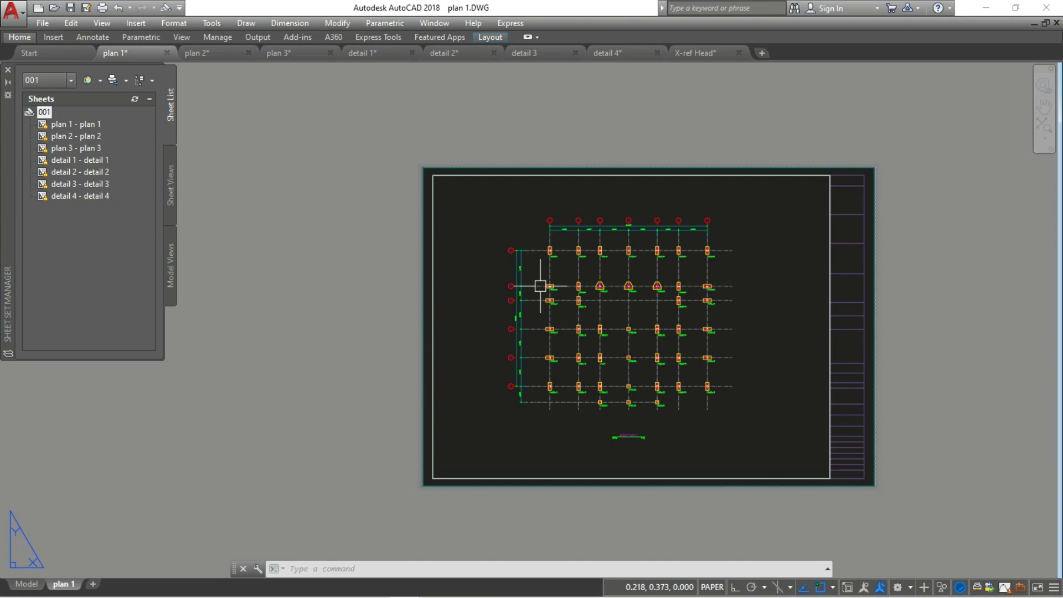
scroll(617, 253, up, 2)
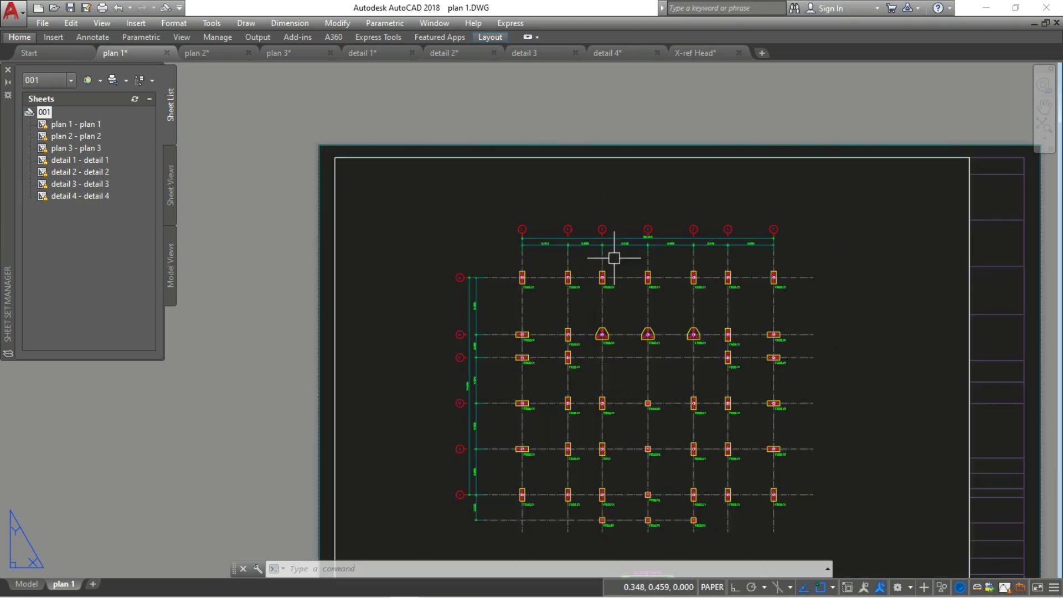
click(230, 54)
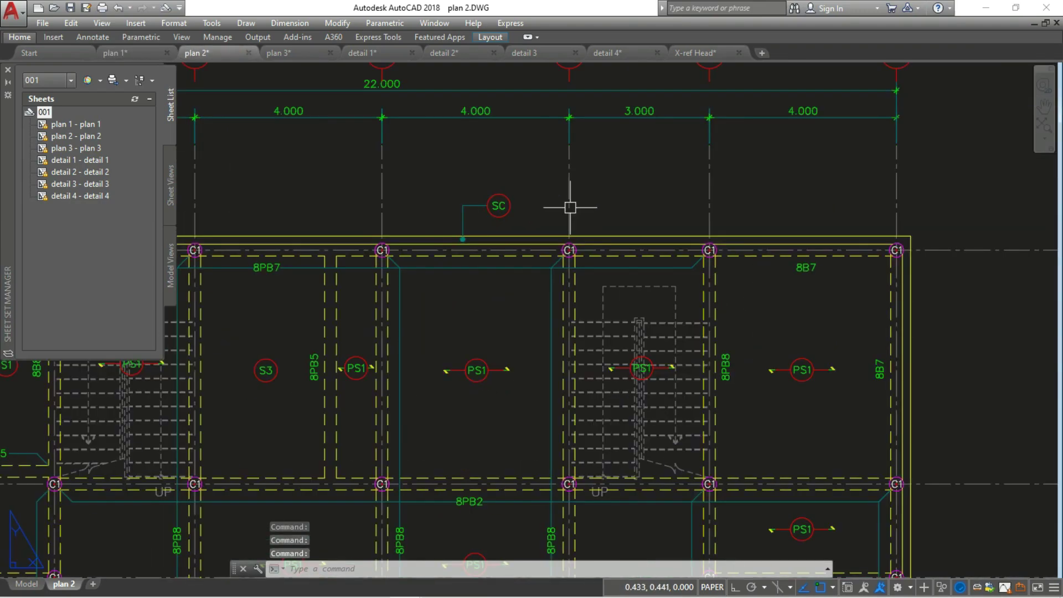
scroll(571, 207, down, 5)
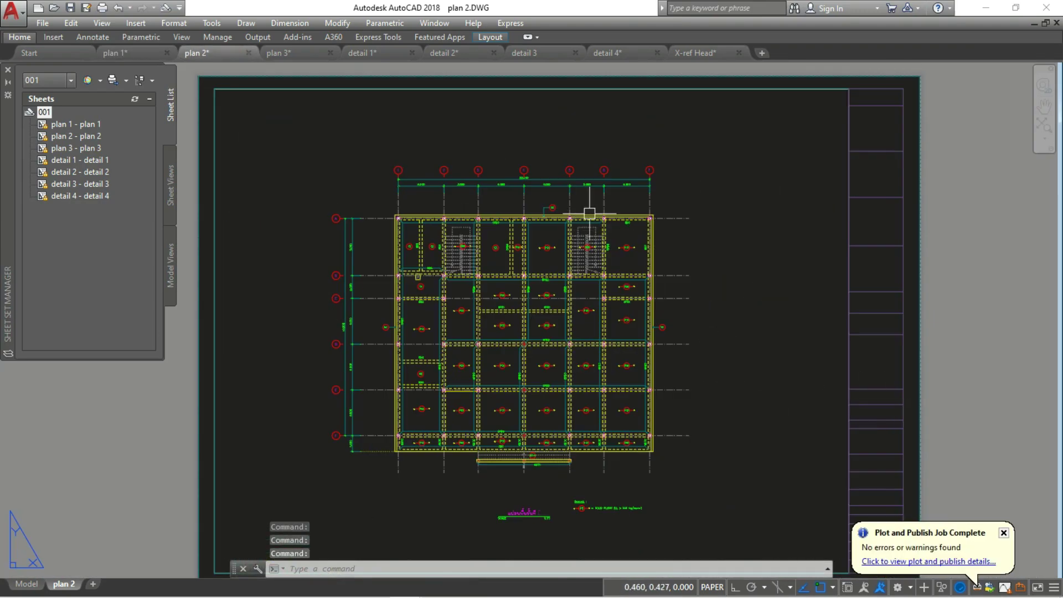
click(281, 54)
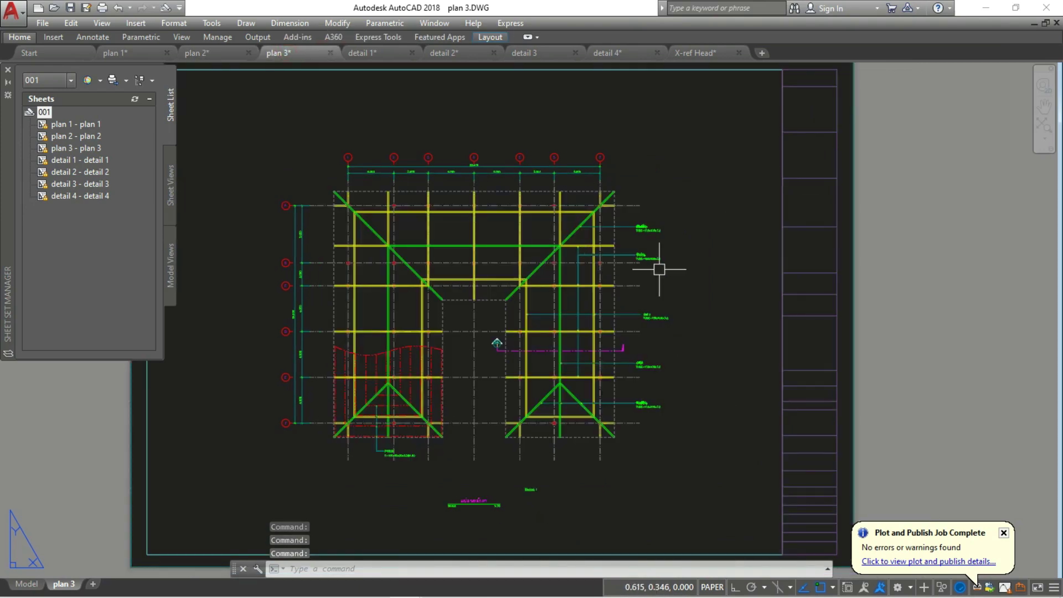
- Run LT and cancel the Linetype Manager unchanged, then dismiss the publish-complete notice
text(LT)
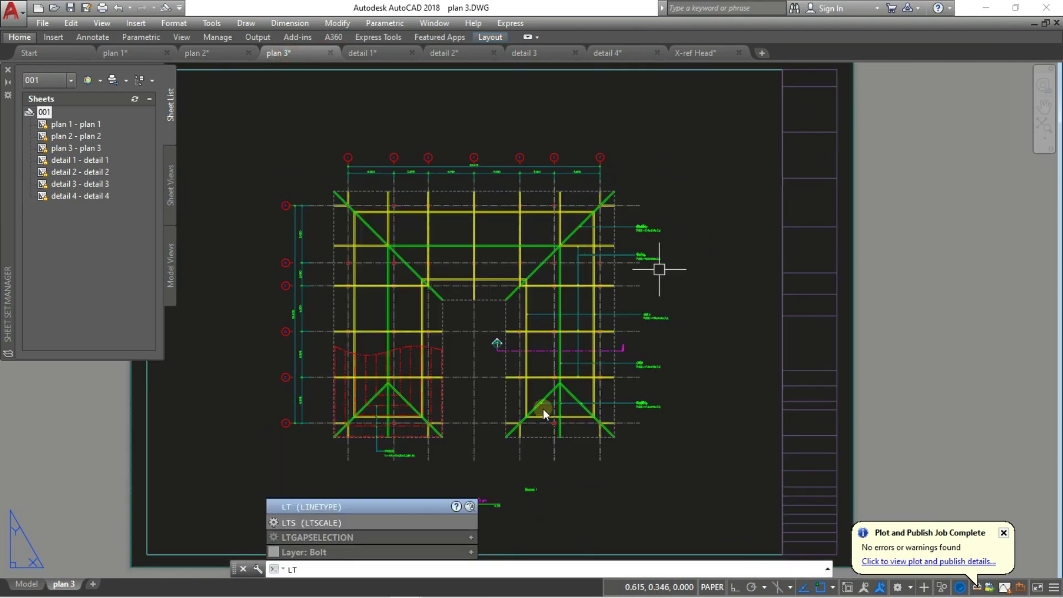
key(Return)
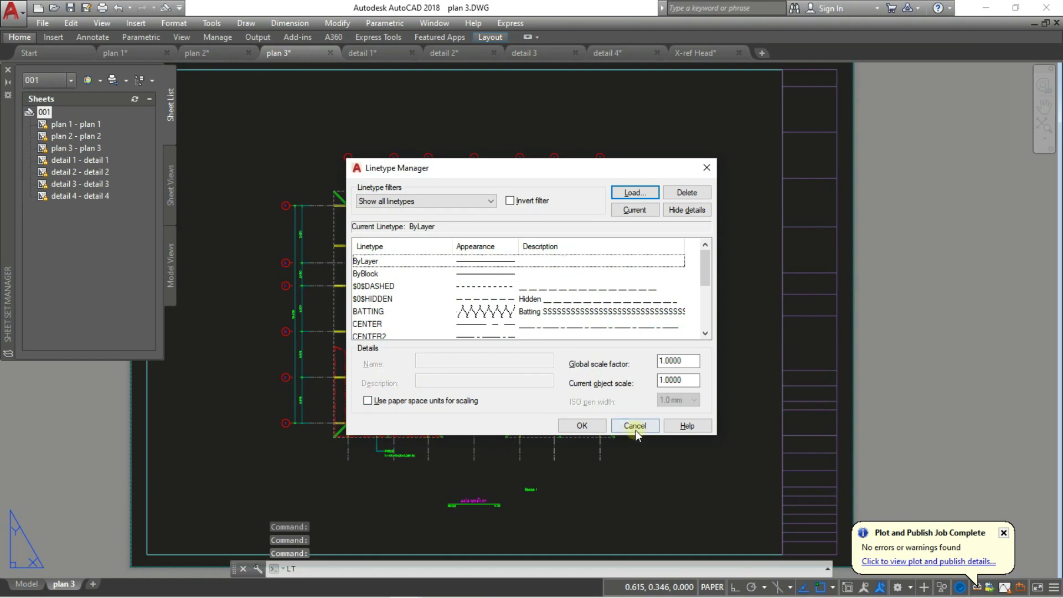
click(633, 423)
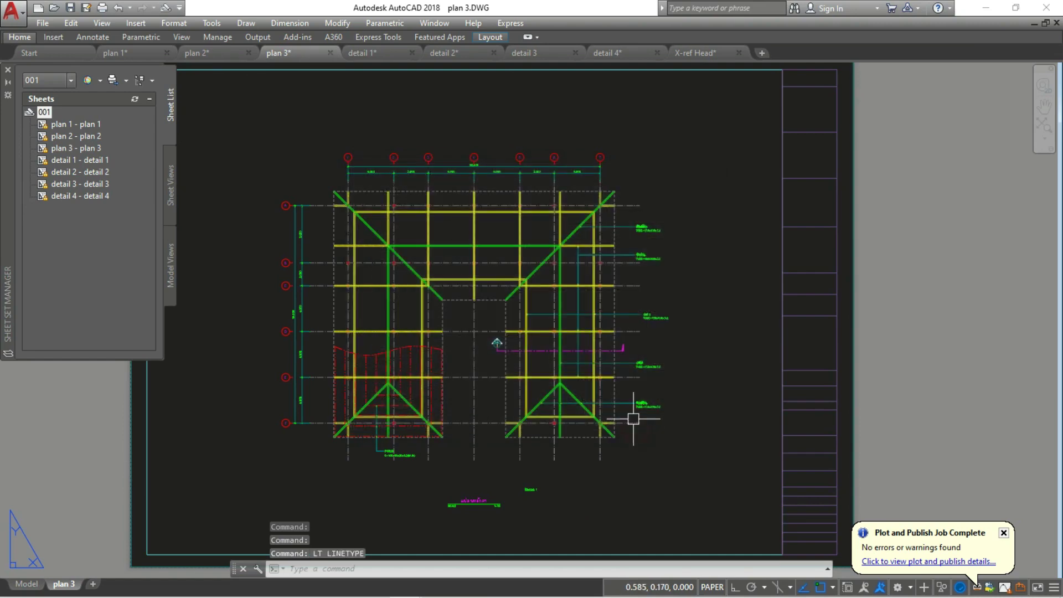
click(1004, 533)
- Open the published 001.pdf from New folder (2)
click(211, 593)
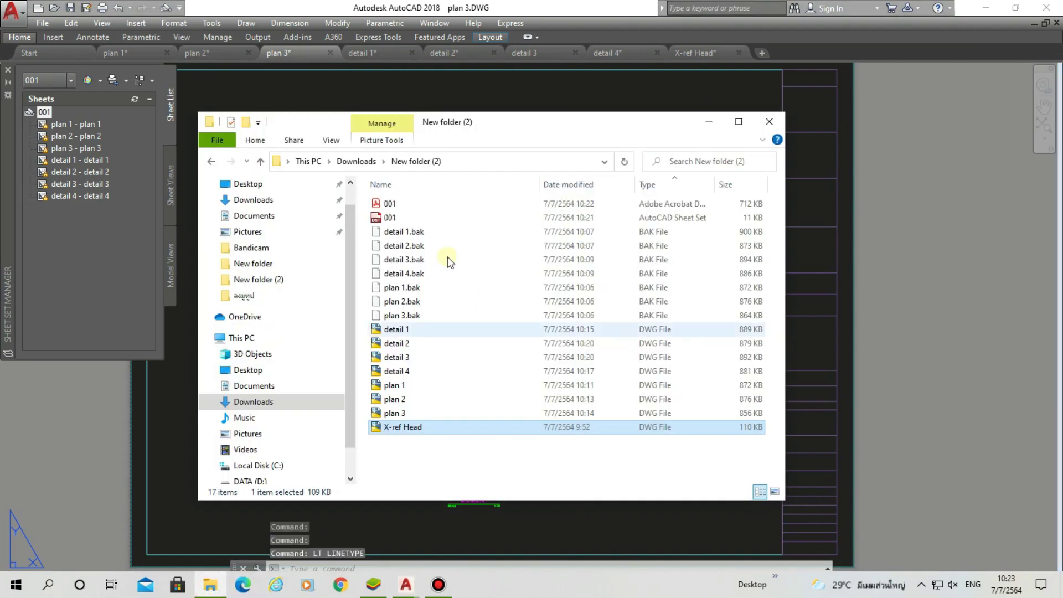
click(391, 204)
double_click(391, 205)
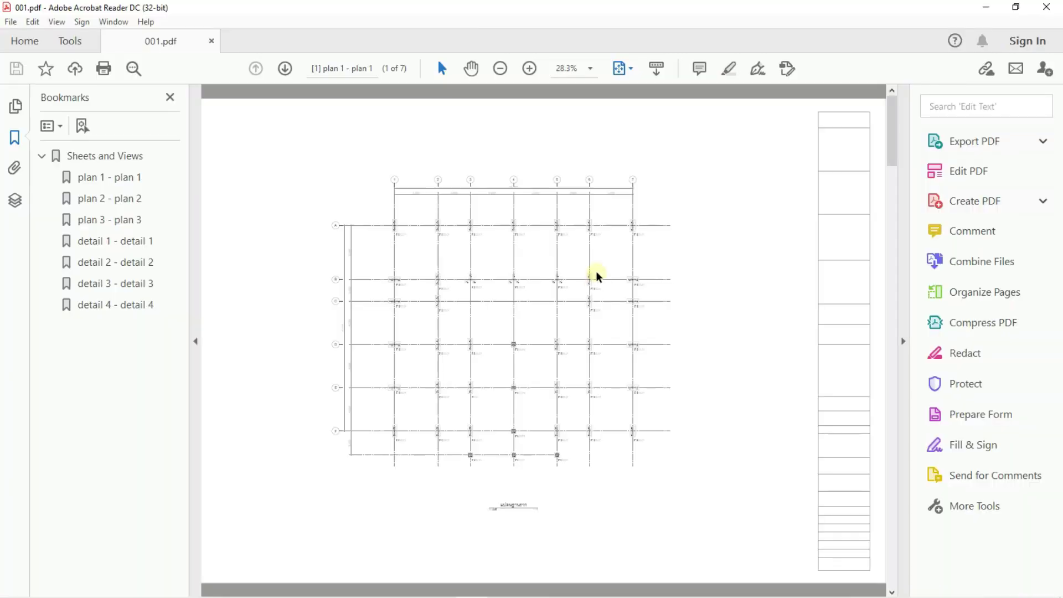
- Scroll through all seven pages of 001.pdf in Acrobat Reader, then close it
scroll(599, 277, down, 1)
scroll(681, 295, down, 1)
scroll(662, 307, down, 1)
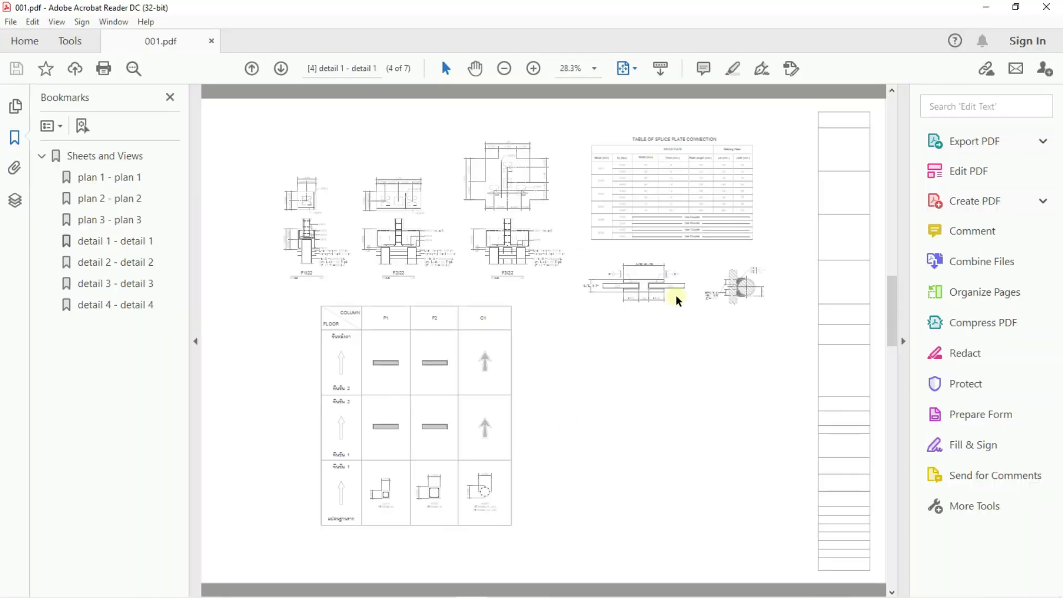
scroll(678, 299, down, 1)
scroll(677, 299, down, 1)
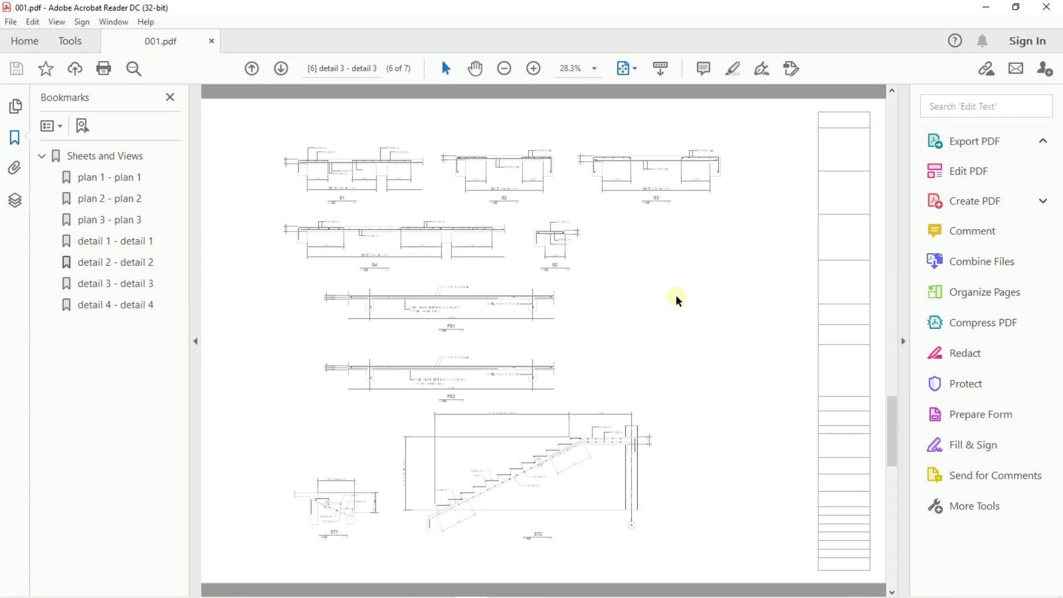
scroll(677, 299, down, 1)
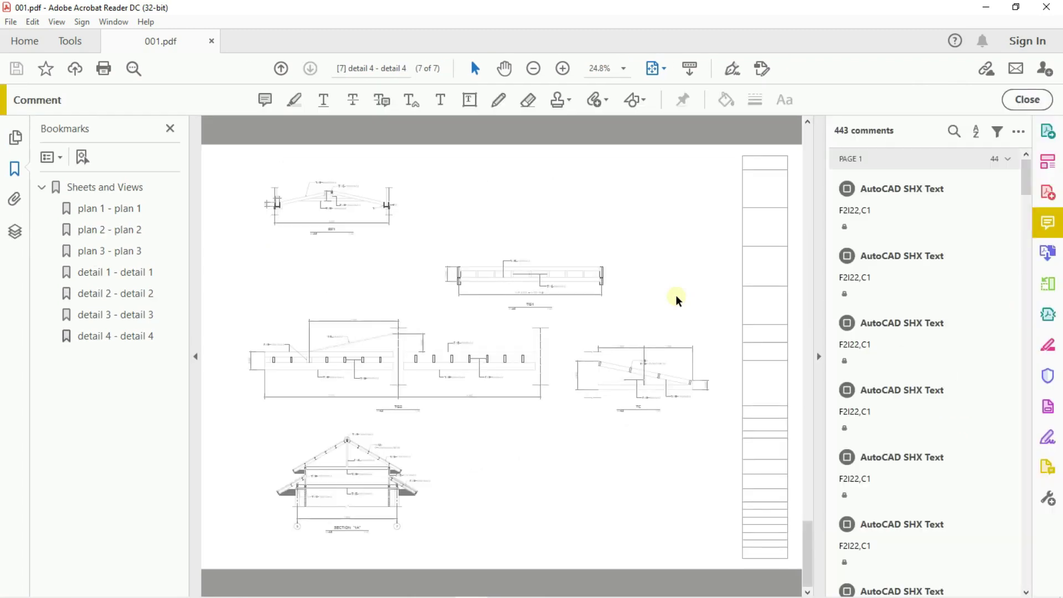
scroll(677, 300, up, 1)
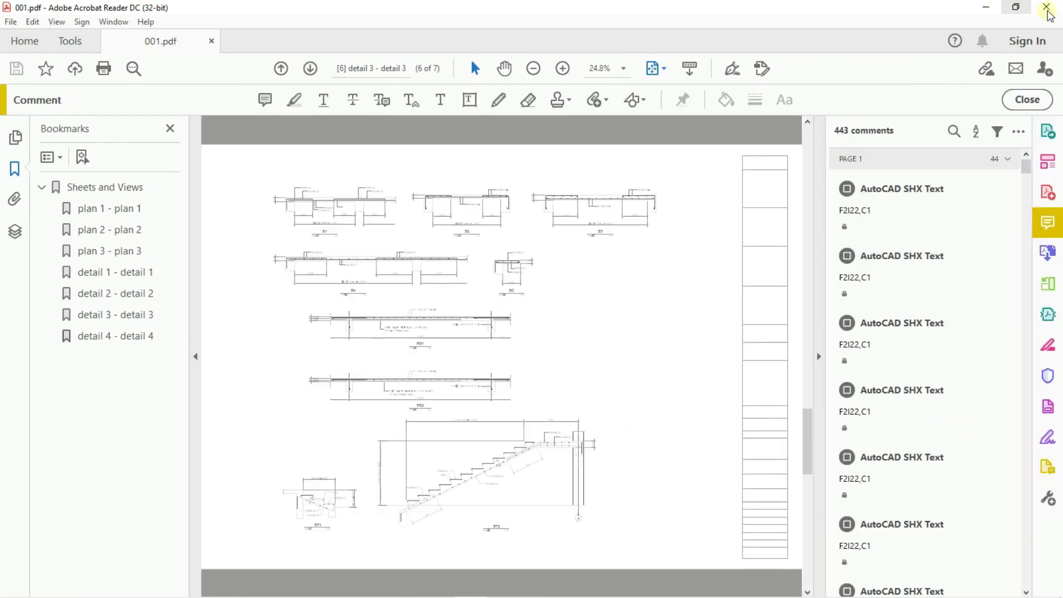
click(1048, 11)
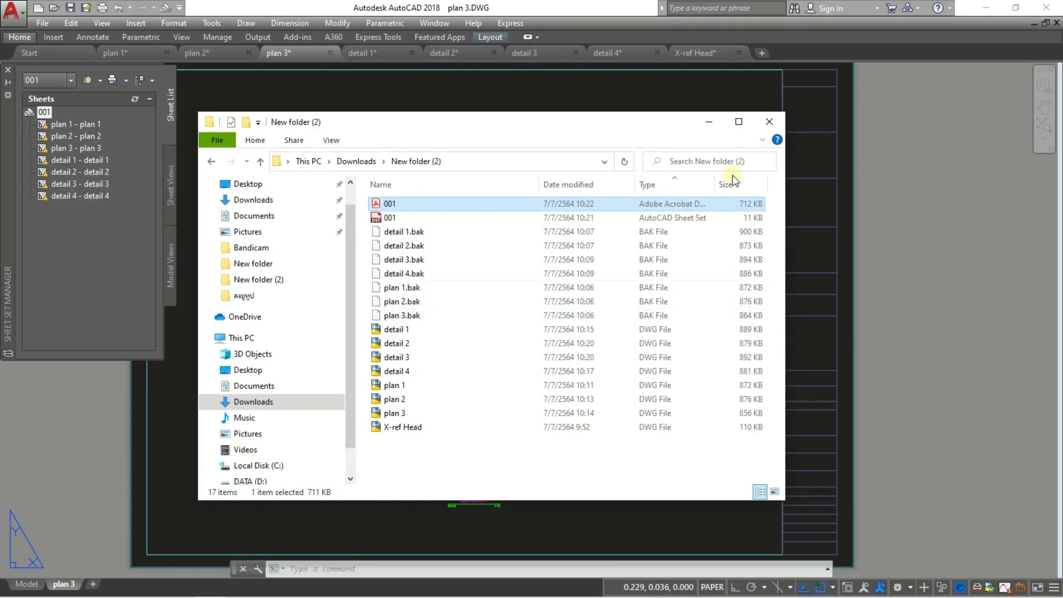
- Close the output folder and Sheet Set Manager, then pan the plan 1 sheet into view
click(769, 121)
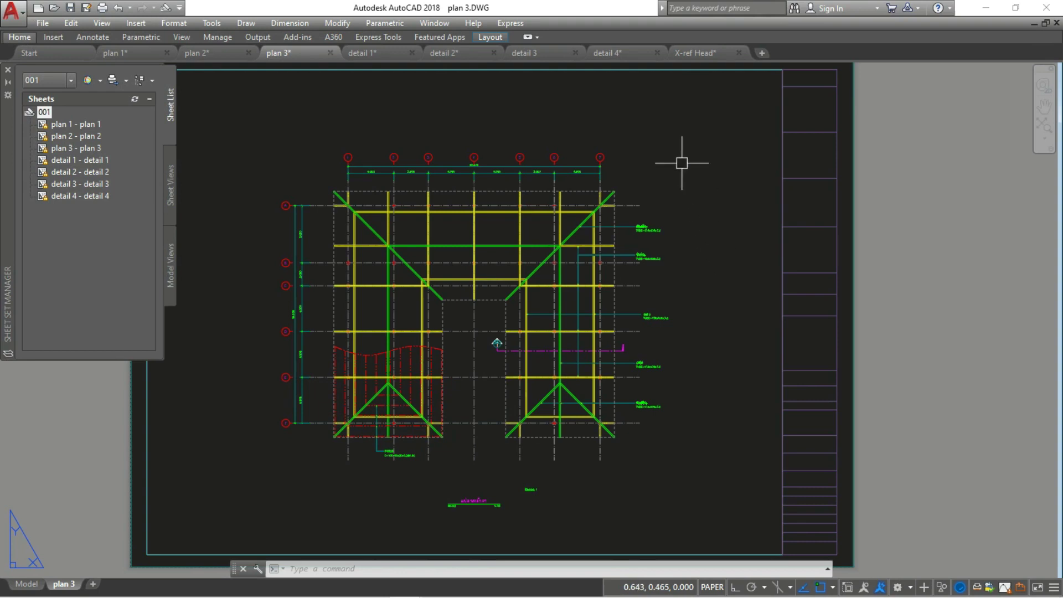
click(138, 51)
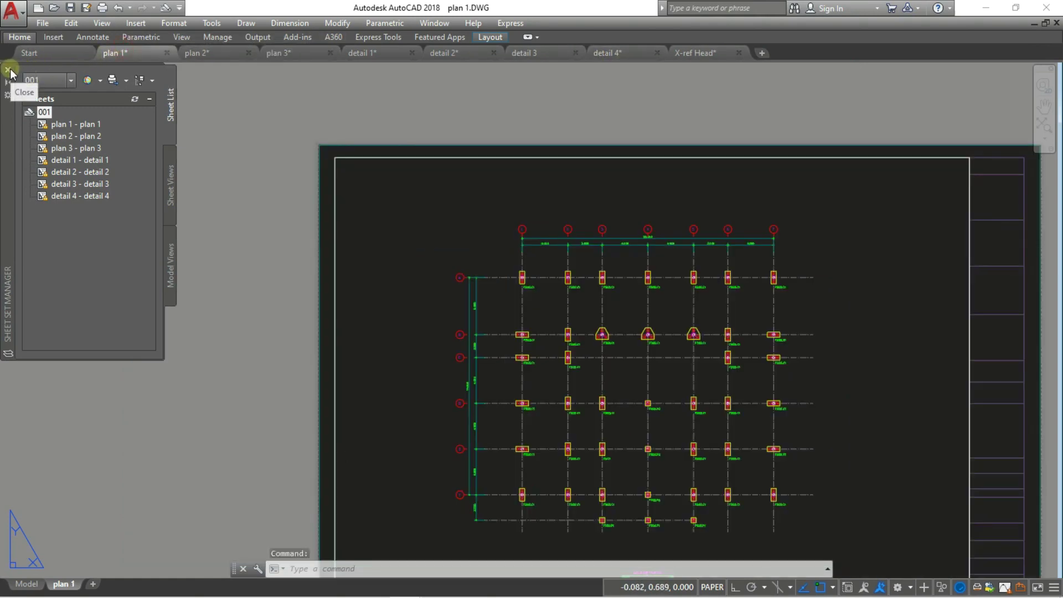
click(8, 70)
scroll(543, 269, down, 4)
scroll(646, 348, up, 2)
middle_drag(693, 323, 616, 318)
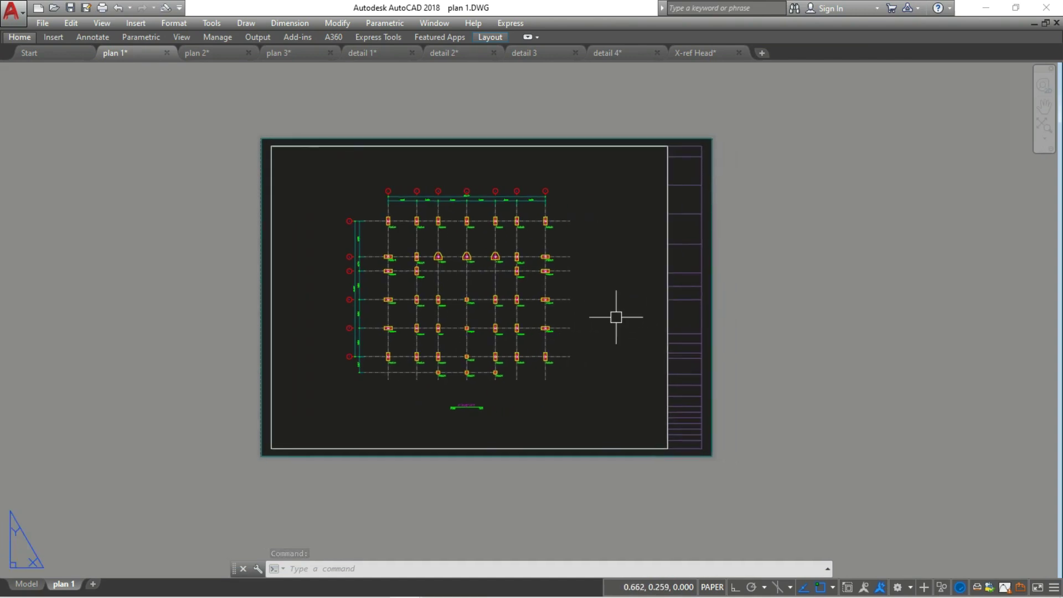